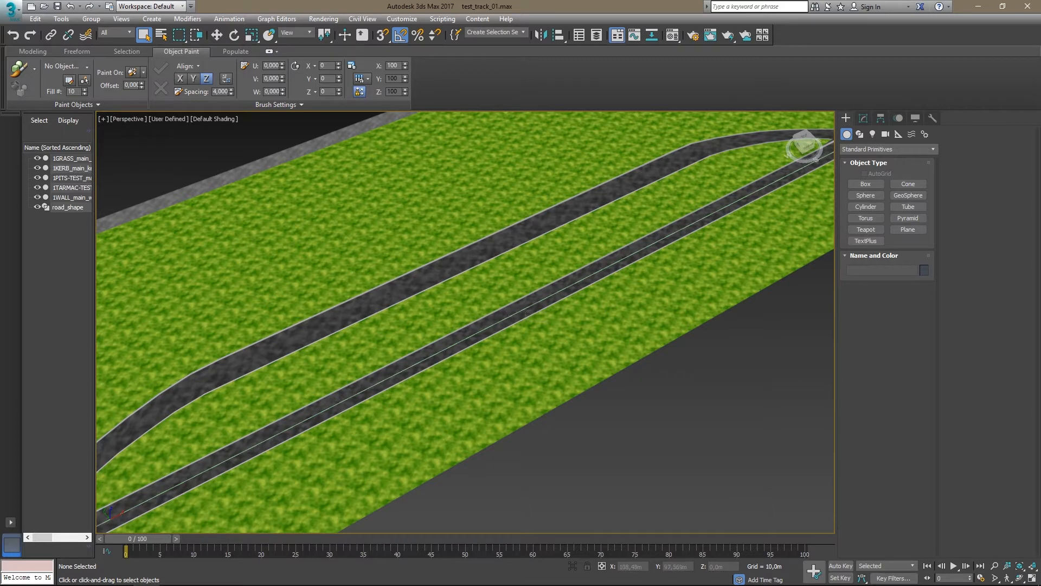
# - Switch to the browser and go through the "Build your FIRST track" guide down to section 1B, Spawn & timing objects
pyautogui.moveTo(416, 585); pyautogui.dragTo(294, 88)
pyautogui.scroll(15, 345, 260)
pyautogui.scroll(-8, 359, 295)
pyautogui.scroll(12, 359, 301)
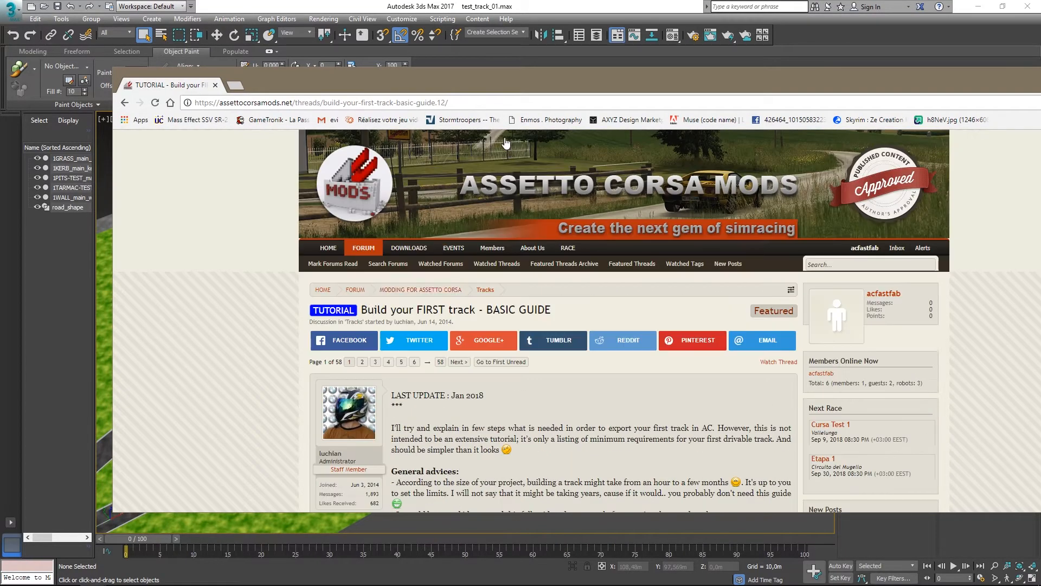
pyautogui.moveTo(465, 78); pyautogui.dragTo(360, 74)
pyautogui.scroll(-2, 399, 264)
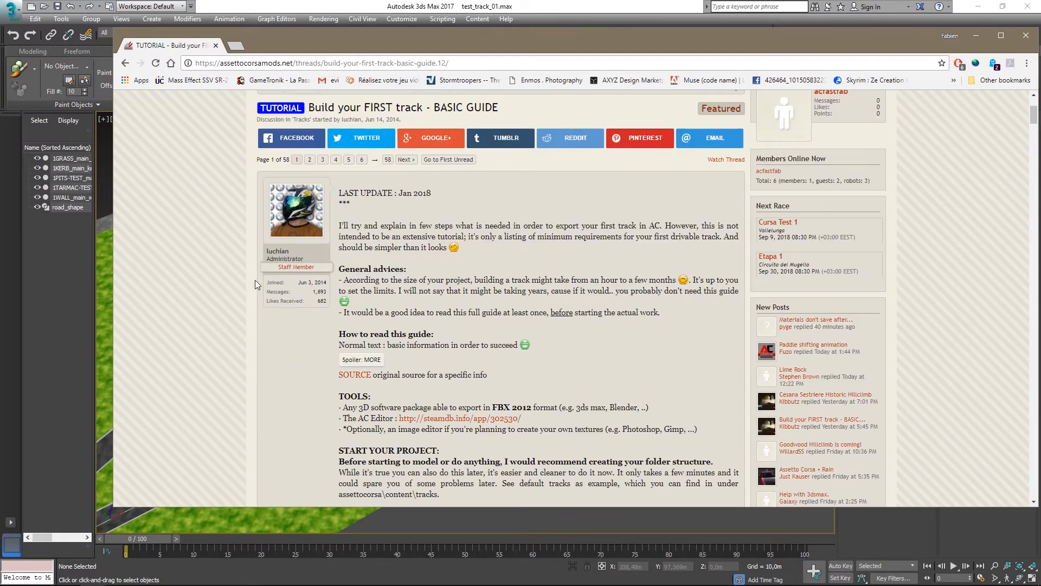
pyautogui.scroll(-15, 366, 331)
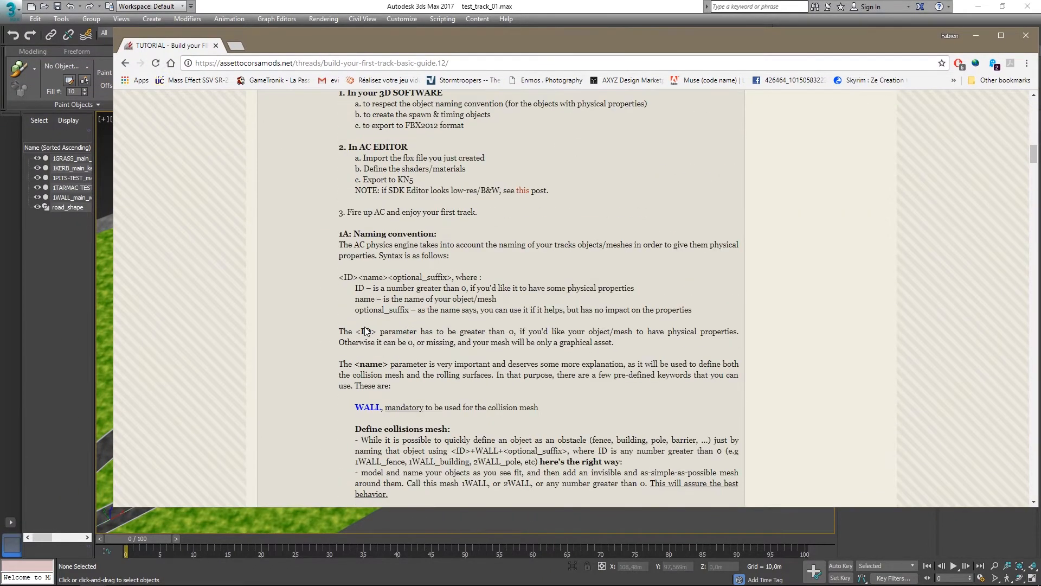
pyautogui.scroll(-10, 365, 331)
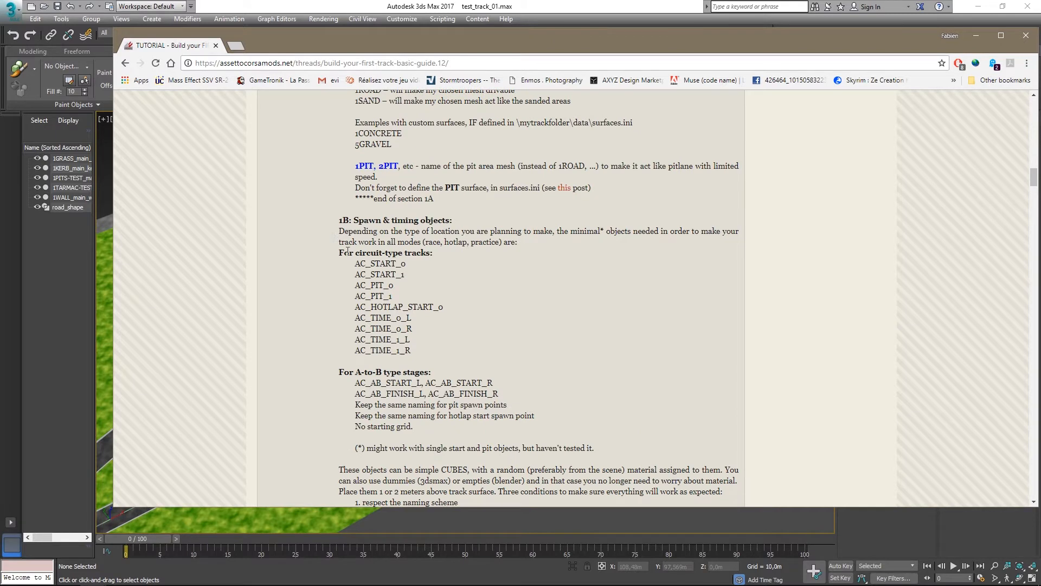
# - Examine the object names required for circuit-type tracks in the guide, and return to 3ds Max
pyautogui.moveTo(352, 265); pyautogui.dragTo(444, 348)
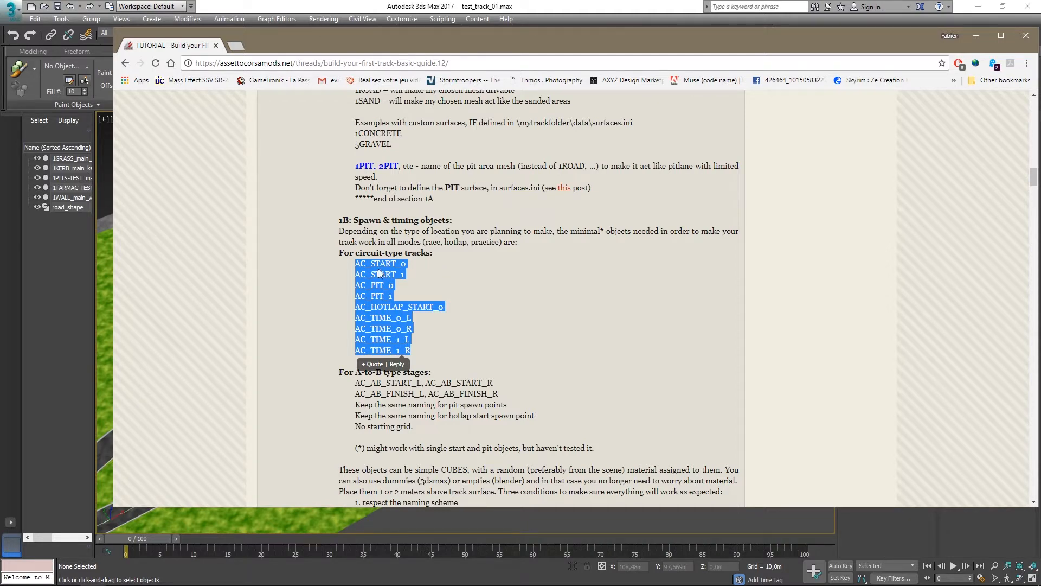
pyautogui.click(402, 264)
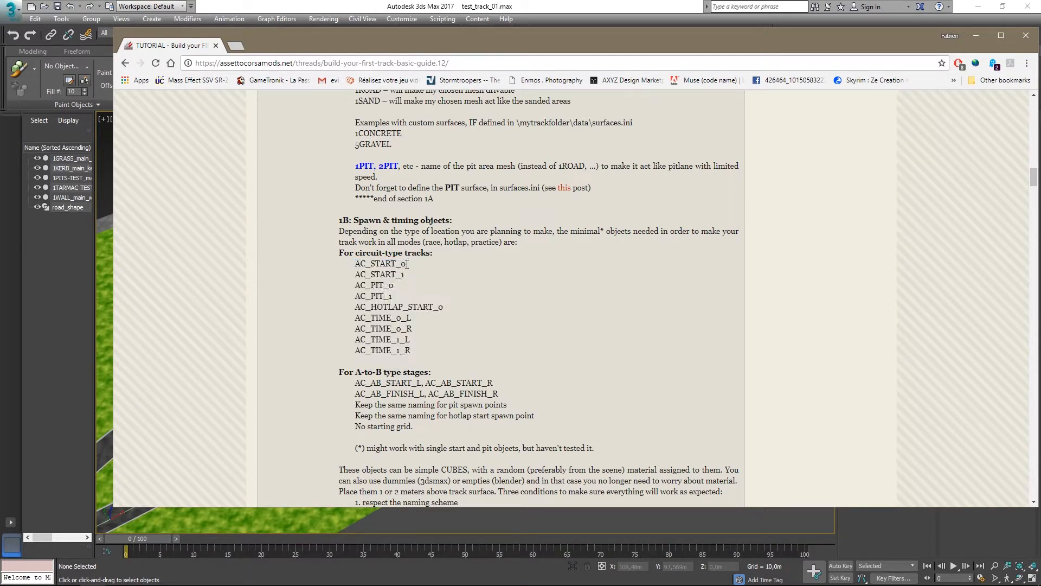
pyautogui.moveTo(402, 36); pyautogui.dragTo(382, 49)
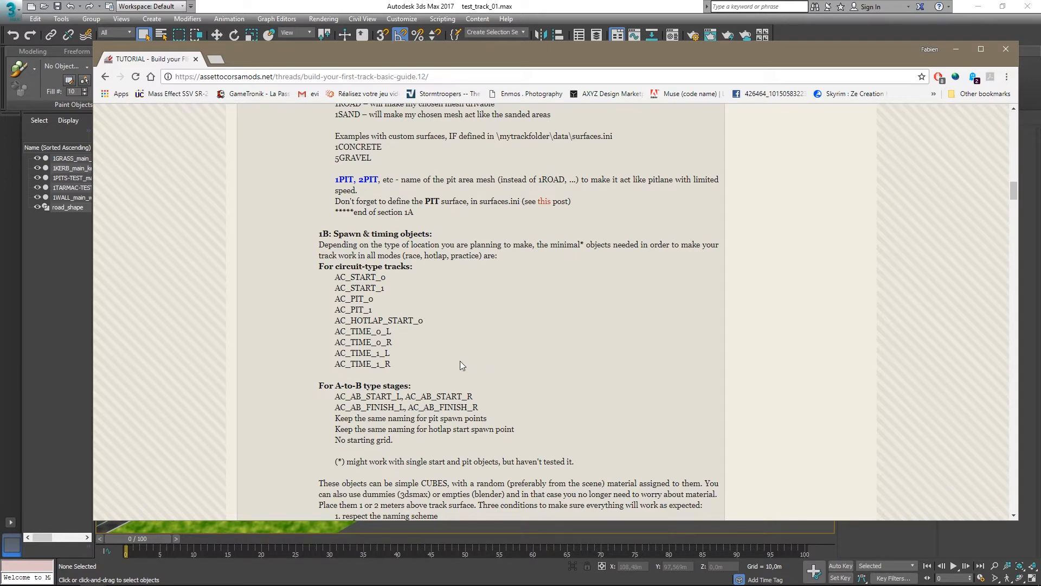
pyautogui.moveTo(397, 48); pyautogui.dragTo(372, 50)
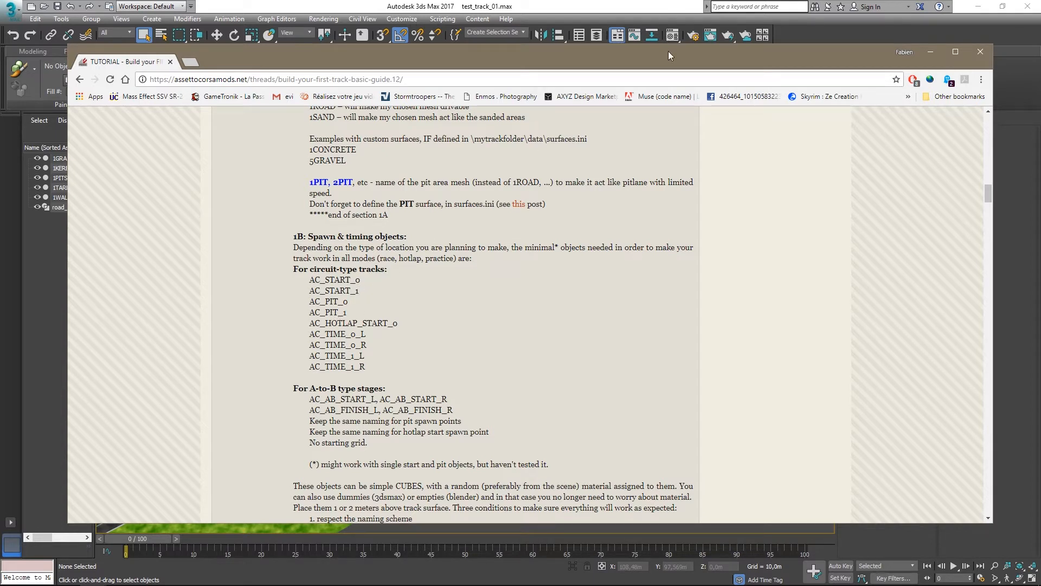
pyautogui.moveTo(672, 58); pyautogui.dragTo(673, 64)
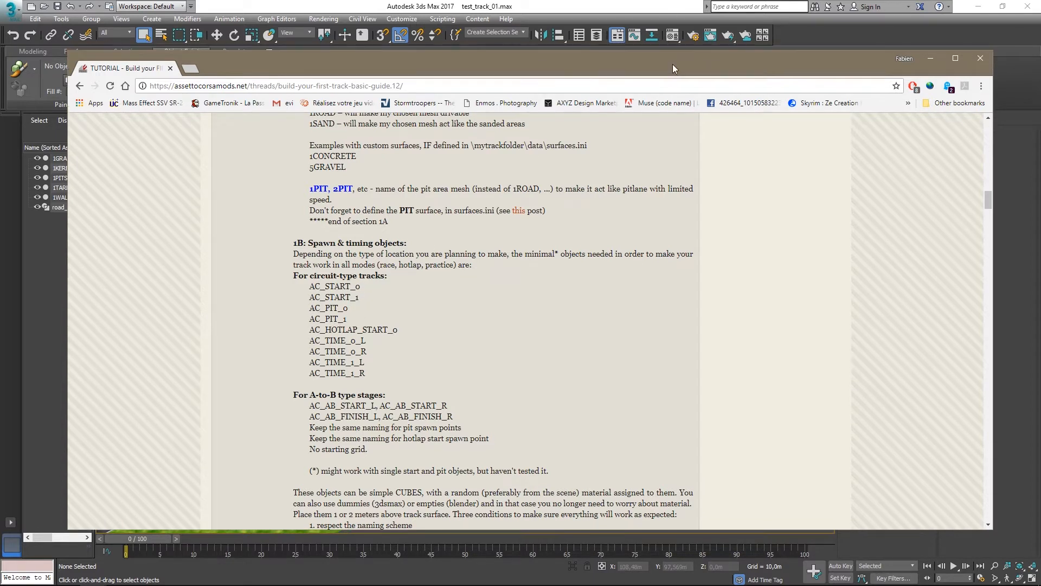
pyautogui.click(924, 58)
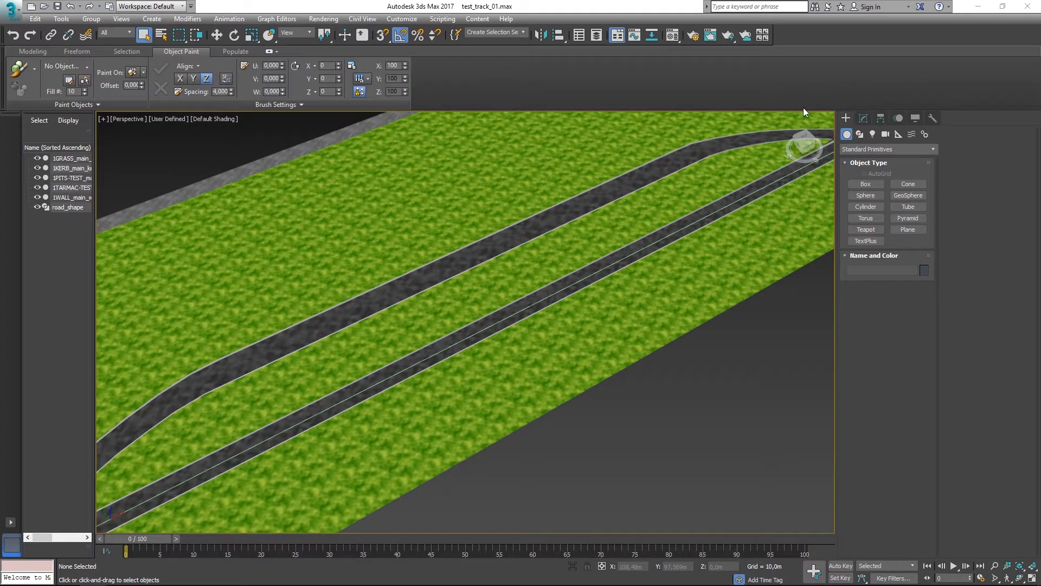
# - Create a box beside the grass strip and set its length, width and height to 2 m each
pyautogui.click(868, 185)
pyautogui.moveTo(586, 415); pyautogui.dragTo(573, 452)
pyautogui.click(578, 436)
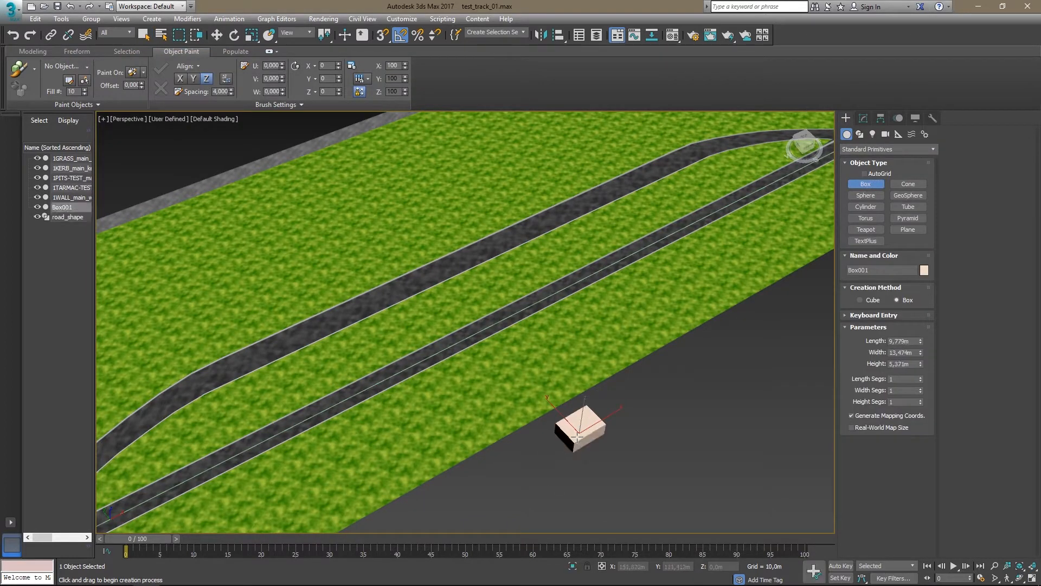
pyautogui.doubleClick(902, 341)
pyautogui.write('2')
pyautogui.press('Return')
pyautogui.press('Tab')
pyautogui.write('2')
pyautogui.press('Return')
pyautogui.press('Tab')
# - Move the box over the grass next to the straight, to about X 71.8 m
pyautogui.press('w')
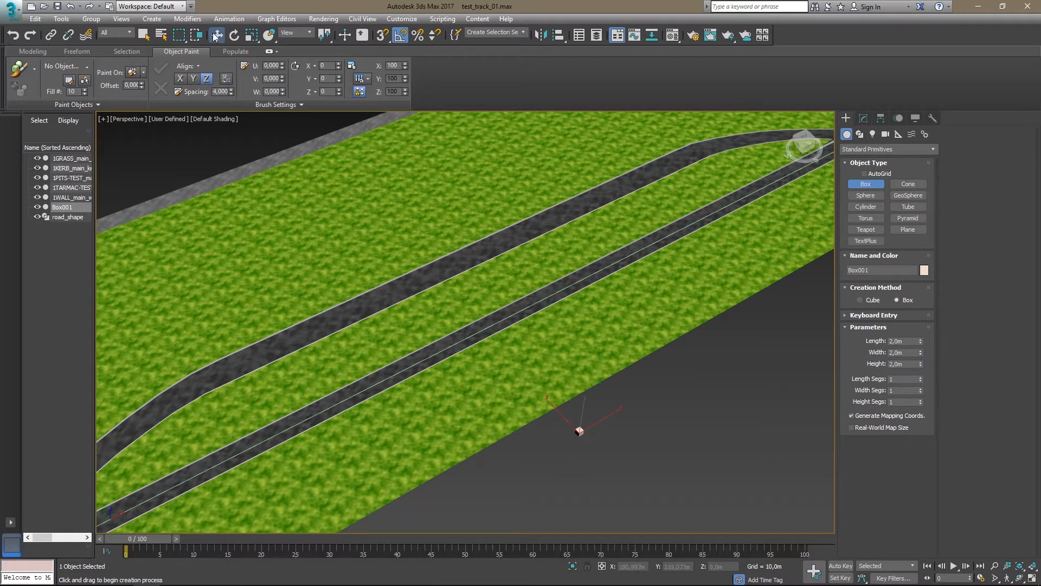
pyautogui.scroll(3, 552, 355)
pyautogui.moveTo(631, 427); pyautogui.dragTo(608, 383, button='middle')
pyautogui.scroll(-4, 608, 384)
pyautogui.moveTo(609, 402); pyautogui.dragTo(420, 397)
pyautogui.press('z')
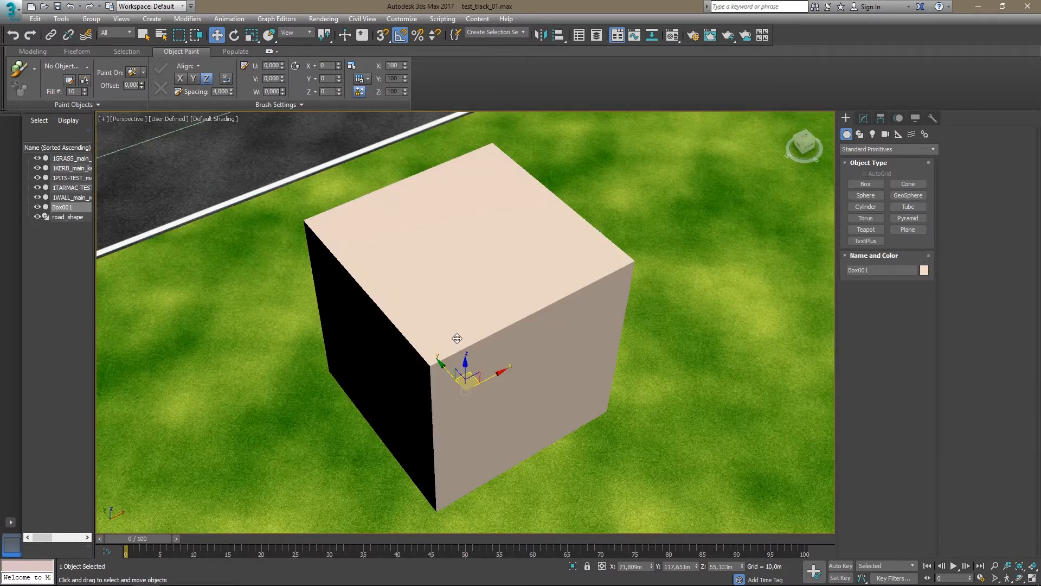
# - Lower the box to about Z 50.9 m and shift it to about Y 124.4 m, beside the main road's edge
pyautogui.keyDown('alt'); pyautogui.moveTo(570, 342); pyautogui.dragTo(440, 317, button='middle'); pyautogui.keyUp('alt')
pyautogui.scroll(-10, 439, 317)
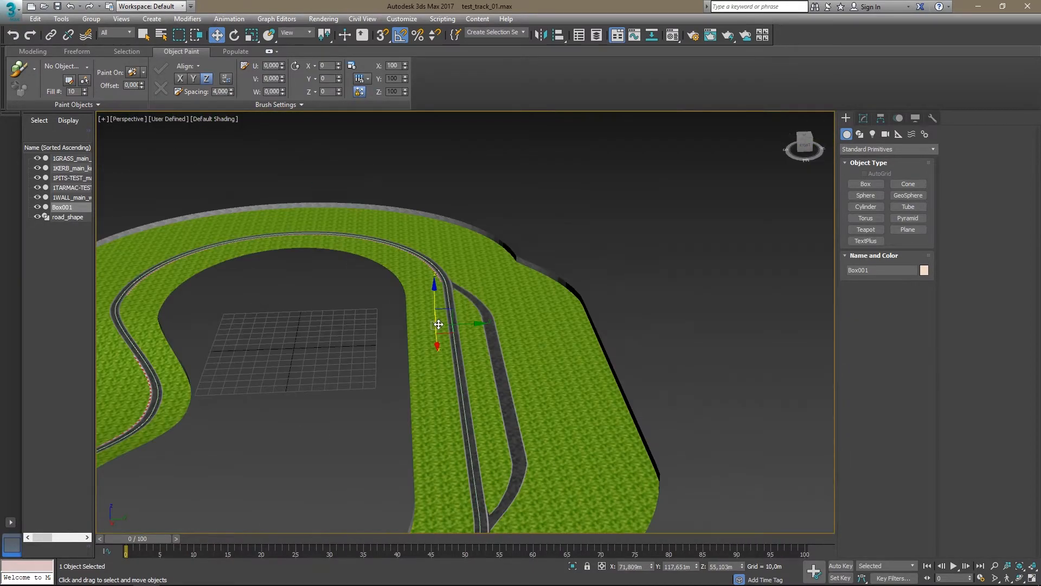
pyautogui.scroll(3, 440, 323)
pyautogui.moveTo(423, 283); pyautogui.dragTo(455, 306)
pyautogui.moveTo(468, 344); pyautogui.dragTo(499, 347)
pyautogui.keyDown('alt'); pyautogui.moveTo(500, 348); pyautogui.dragTo(448, 349, button='middle'); pyautogui.keyUp('alt')
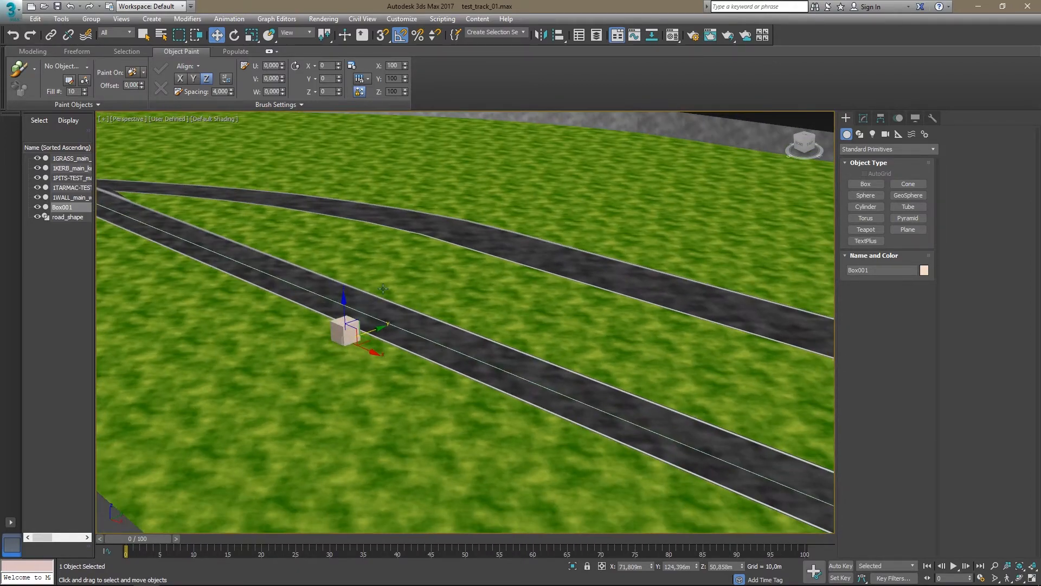
pyautogui.scroll(2, 393, 316)
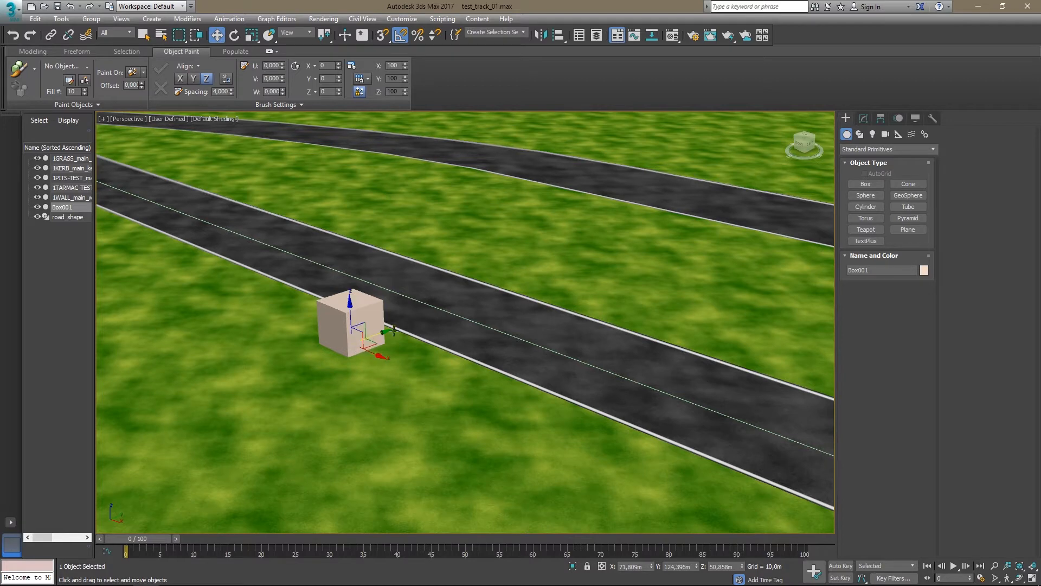
pyautogui.moveTo(380, 333)
pyautogui.keyDown('alt'); pyautogui.mouseDown(button='middle')
pyautogui.moveTo(367, 339)
pyautogui.moveTo(391, 336)
pyautogui.mouseUp(button='middle'); pyautogui.keyUp('alt')
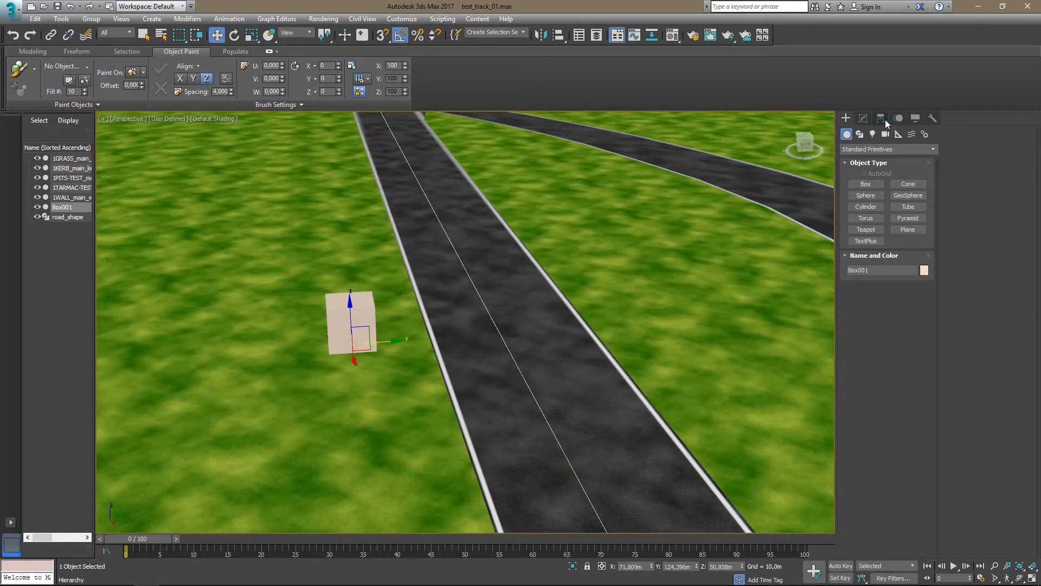
# - Center the box's pivot on the object with only the pivot affected
pyautogui.click(880, 119)
pyautogui.click(887, 192)
pyautogui.click(907, 249)
pyautogui.hotkey('shift', 'z')
pyautogui.click(890, 195)
pyautogui.keyDown('alt'); pyautogui.moveTo(398, 337); pyautogui.dragTo(377, 353, button='middle'); pyautogui.keyUp('alt')
pyautogui.click(867, 194)
# - Rotate the box's pivot 90° on X and -90° on Z so Y points up and Z along the track, and leave pivot editing
pyautogui.click(234, 35)
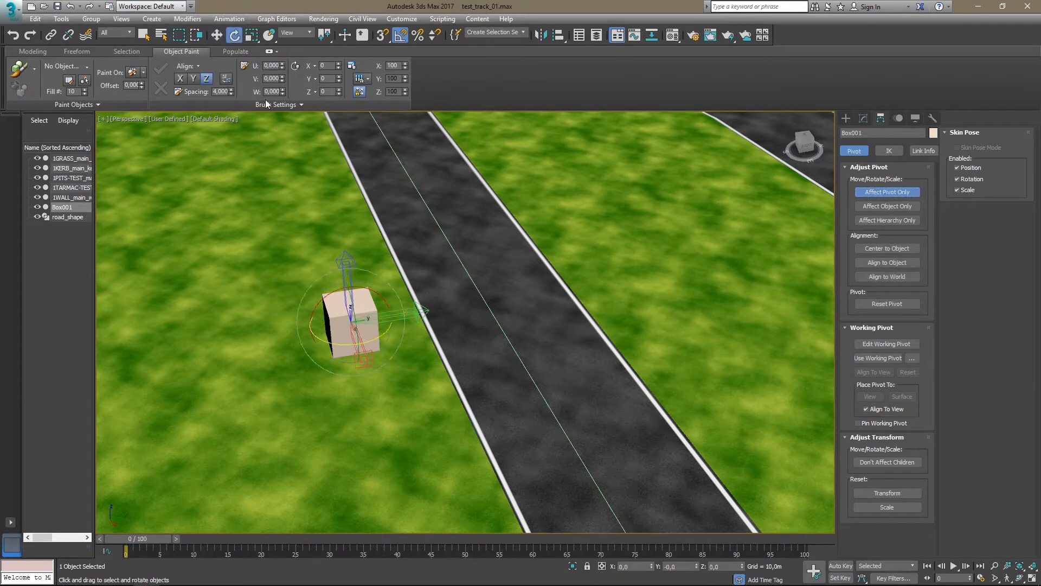
pyautogui.moveTo(348, 346)
pyautogui.keyDown('alt'); pyautogui.mouseDown(button='middle')
pyautogui.moveTo(348, 315)
pyautogui.moveTo(342, 331)
pyautogui.mouseUp(button='middle'); pyautogui.keyUp('alt')
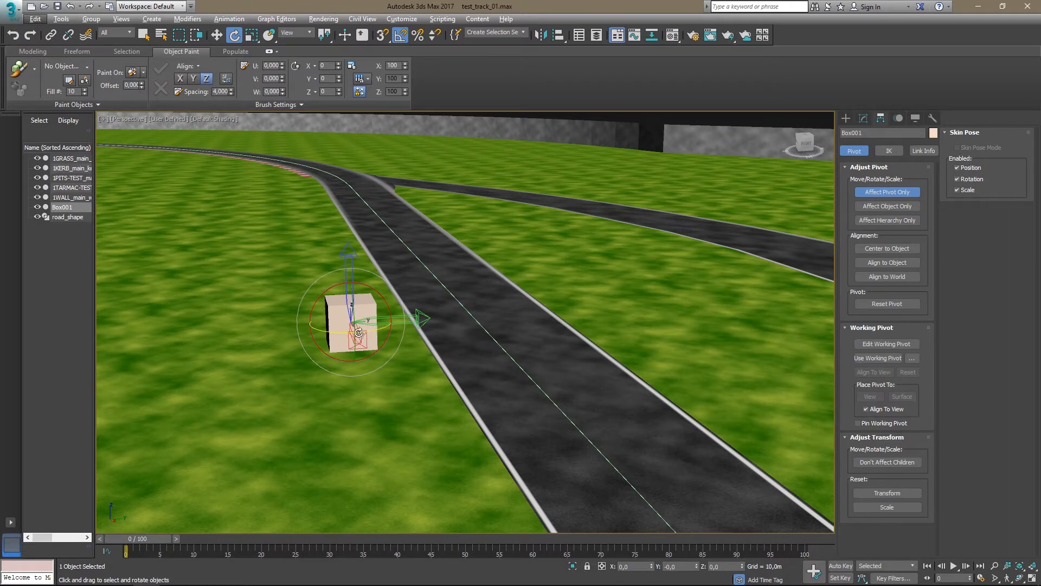
pyautogui.moveTo(354, 318); pyautogui.dragTo(323, 348)
pyautogui.moveTo(354, 307); pyautogui.dragTo(357, 261)
pyautogui.keyDown('alt'); pyautogui.moveTo(357, 336); pyautogui.dragTo(644, 303, button='middle'); pyautogui.keyUp('alt')
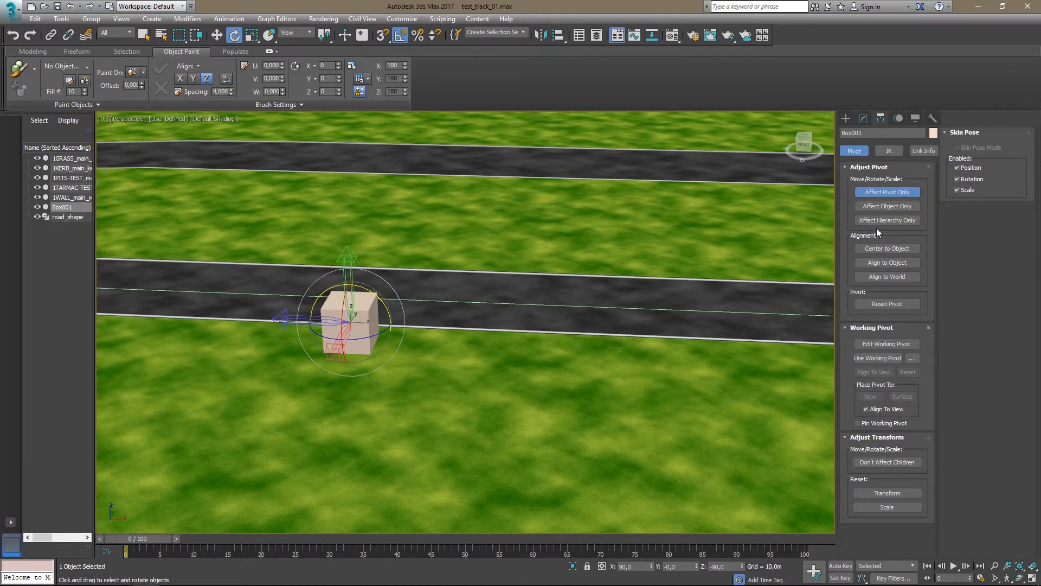
pyautogui.click(884, 193)
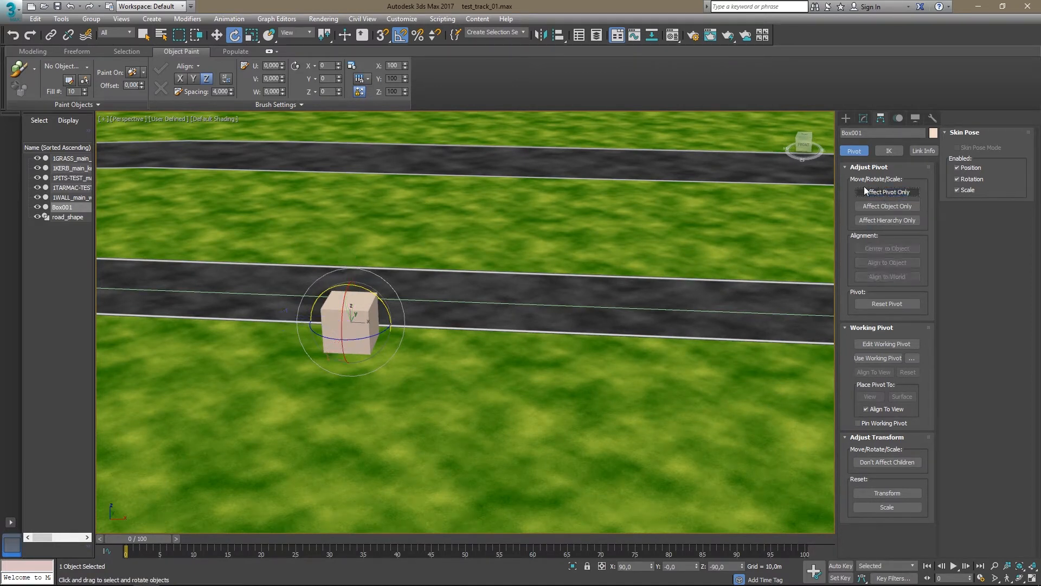
# - Set the Move tool's reference coordinate system to Local
pyautogui.click(215, 35)
pyautogui.click(308, 32)
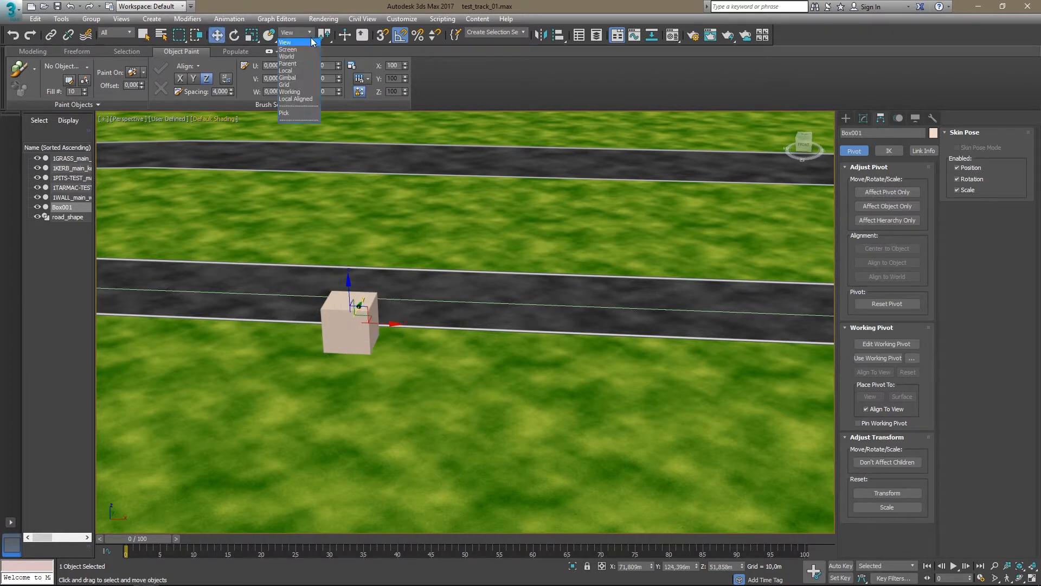
pyautogui.click(307, 70)
pyautogui.keyDown('alt'); pyautogui.moveTo(344, 336); pyautogui.dragTo(302, 326, button='middle'); pyautogui.keyUp('alt')
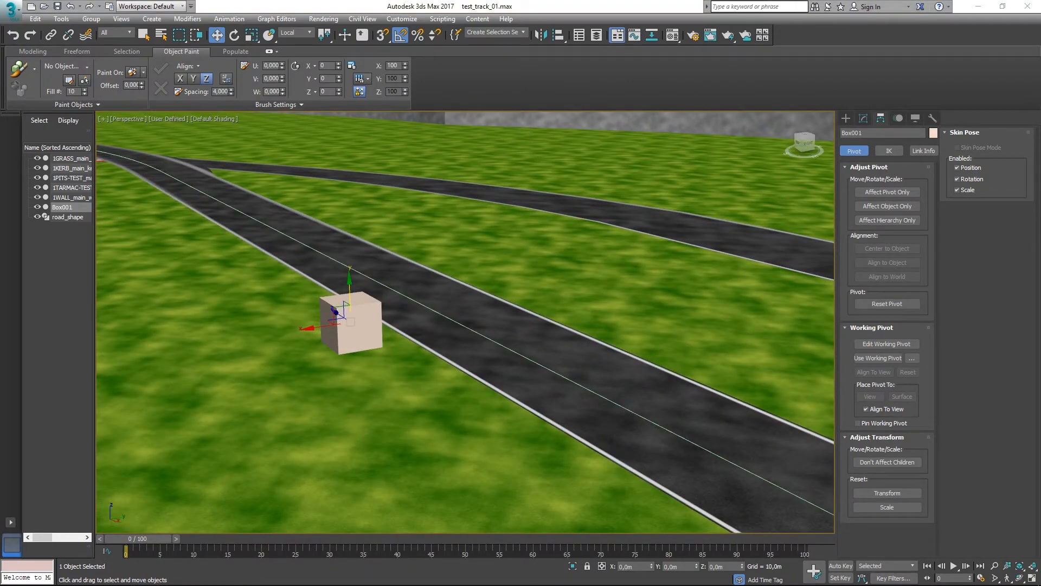
# - Copy the name AC_TIME_0_L from the guide's circuit-type list and rename the box with it
pyautogui.hotkey('alt', 'Tab')
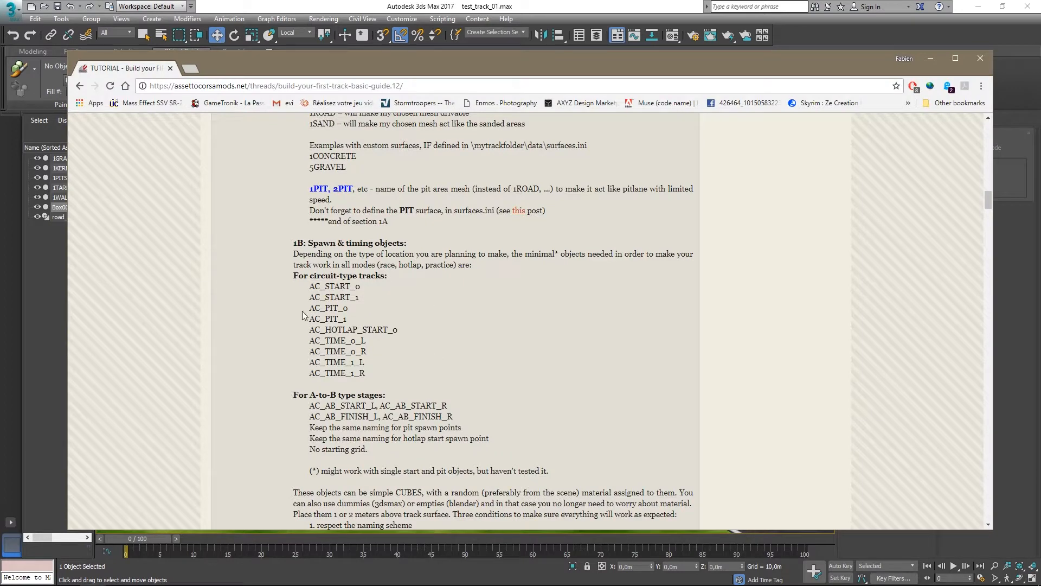
pyautogui.moveTo(361, 287); pyautogui.dragTo(320, 287)
pyautogui.click(356, 314)
pyautogui.moveTo(310, 341); pyautogui.dragTo(373, 340)
pyautogui.hotkey('ctrl', 'c')
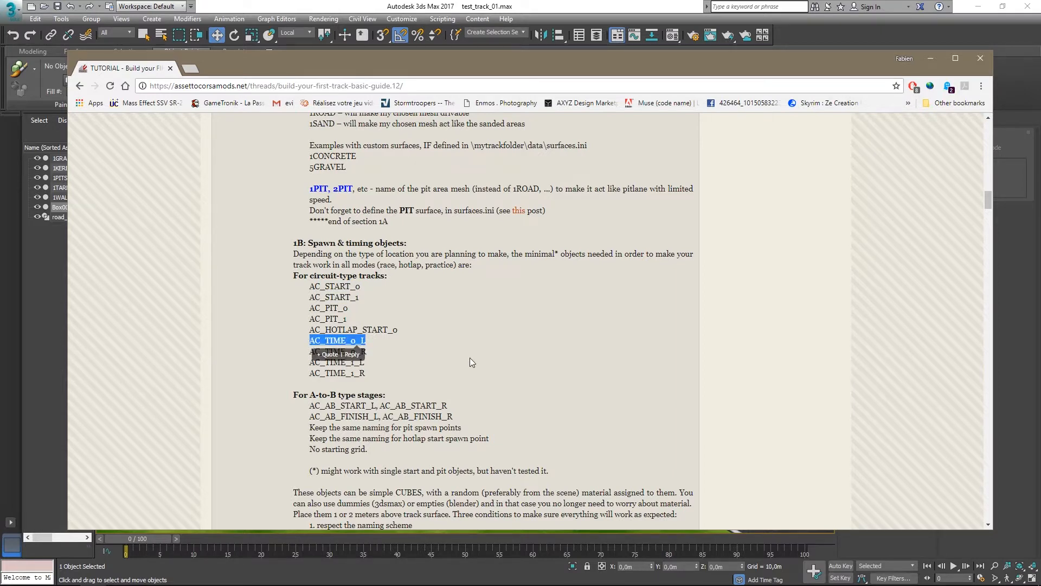
pyautogui.click(931, 59)
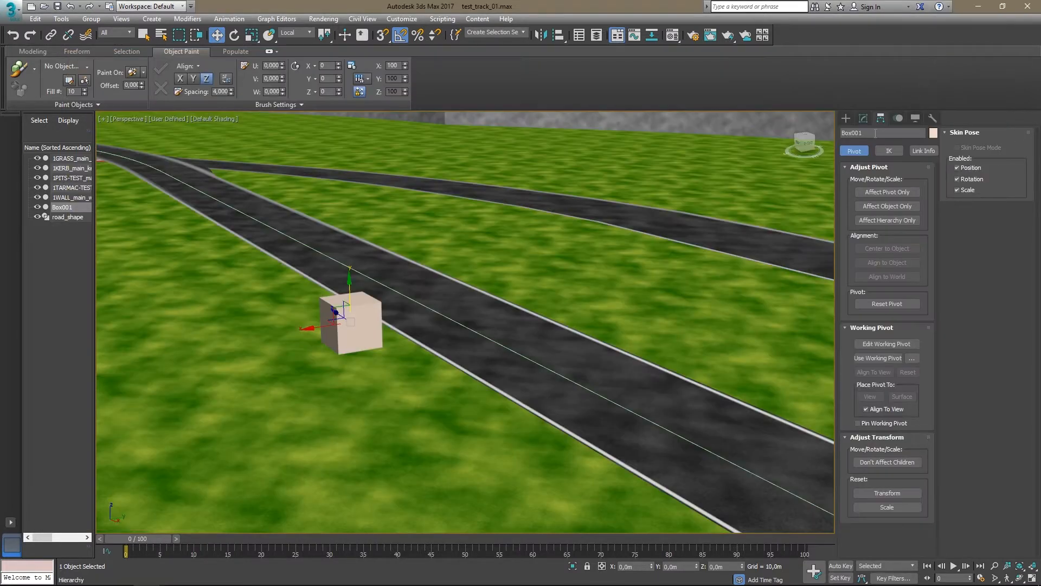
pyautogui.hotkey('ctrl', 'v')
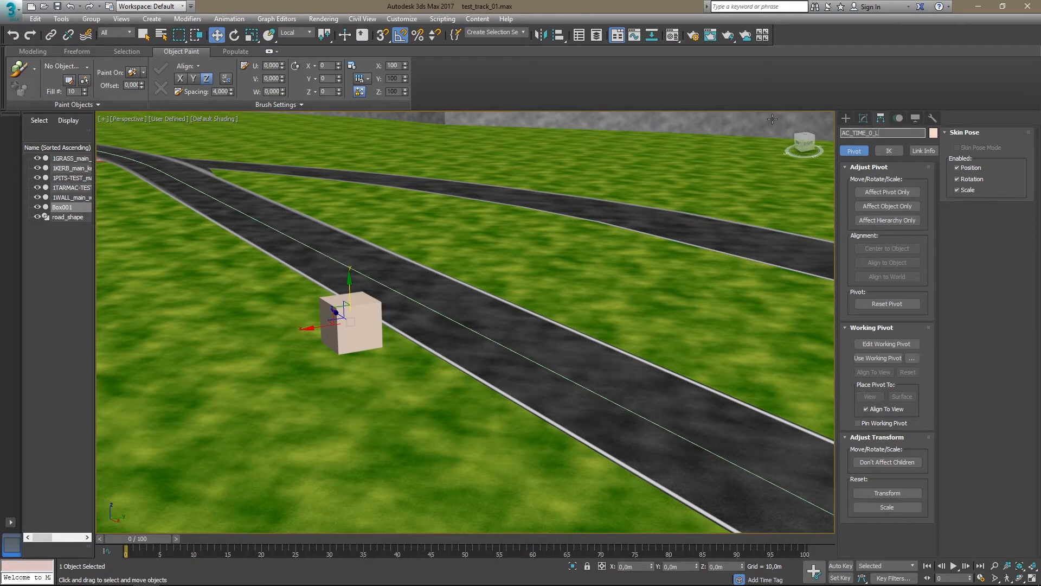
pyautogui.press('Return')
# - Raise the AC_TIME_0_L box slightly above the grass along its local Y axis
pyautogui.keyDown('alt'); pyautogui.moveTo(571, 336); pyautogui.dragTo(357, 273, button='middle'); pyautogui.keyUp('alt')
pyautogui.moveTo(357, 273); pyautogui.dragTo(359, 270)
pyautogui.moveTo(358, 275); pyautogui.dragTo(358, 263)
pyautogui.keyDown('alt'); pyautogui.moveTo(399, 325); pyautogui.dragTo(407, 282, button='middle'); pyautogui.keyUp('alt')
pyautogui.scroll(5, 403, 285)
pyautogui.scroll(-8, 404, 285)
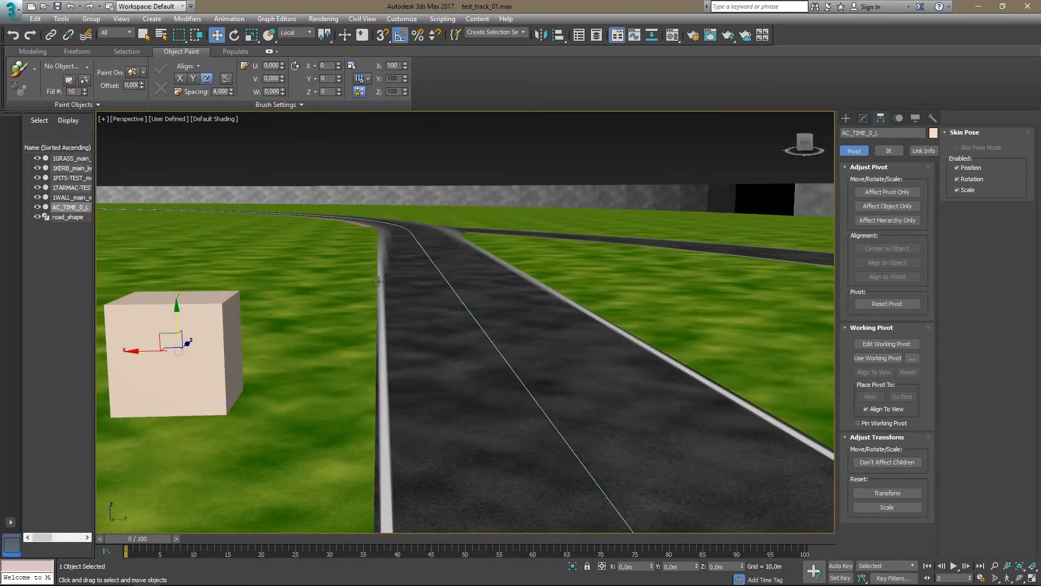
# - Move the AC_TIME_0_L box along its local X axis to stand farther from the main road on the grass
pyautogui.moveTo(285, 298); pyautogui.dragTo(97, 307)
pyautogui.scroll(-5, 195, 331)
pyautogui.keyDown('alt'); pyautogui.moveTo(325, 325); pyautogui.dragTo(347, 338, button='middle'); pyautogui.keyUp('alt')
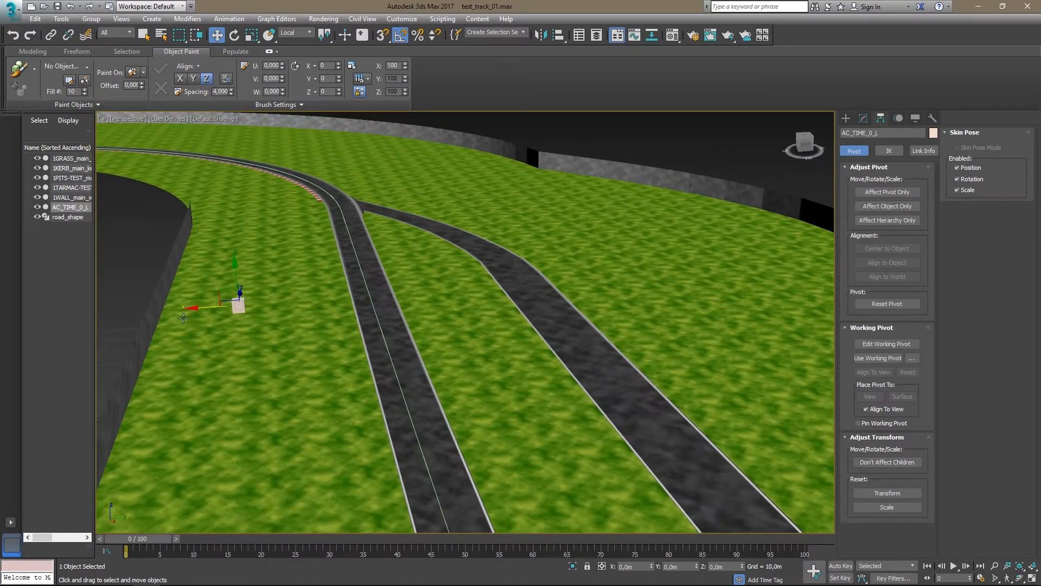
pyautogui.moveTo(194, 308); pyautogui.dragTo(220, 308)
# - Clone the AC_TIME_0_L box to the opposite side of the main road, near the pit lane, and rename the copy AC_TIME_0_R
pyautogui.moveTo(326, 355)
pyautogui.keyDown('alt'); pyautogui.mouseDown(button='middle')
pyautogui.moveTo(320, 329)
pyautogui.moveTo(271, 326)
pyautogui.moveTo(329, 337)
pyautogui.mouseUp(button='middle'); pyautogui.keyUp('alt')
pyautogui.keyDown('shift'); pyautogui.moveTo(223, 306); pyautogui.dragTo(450, 296); pyautogui.keyUp('shift')
pyautogui.click(518, 345)
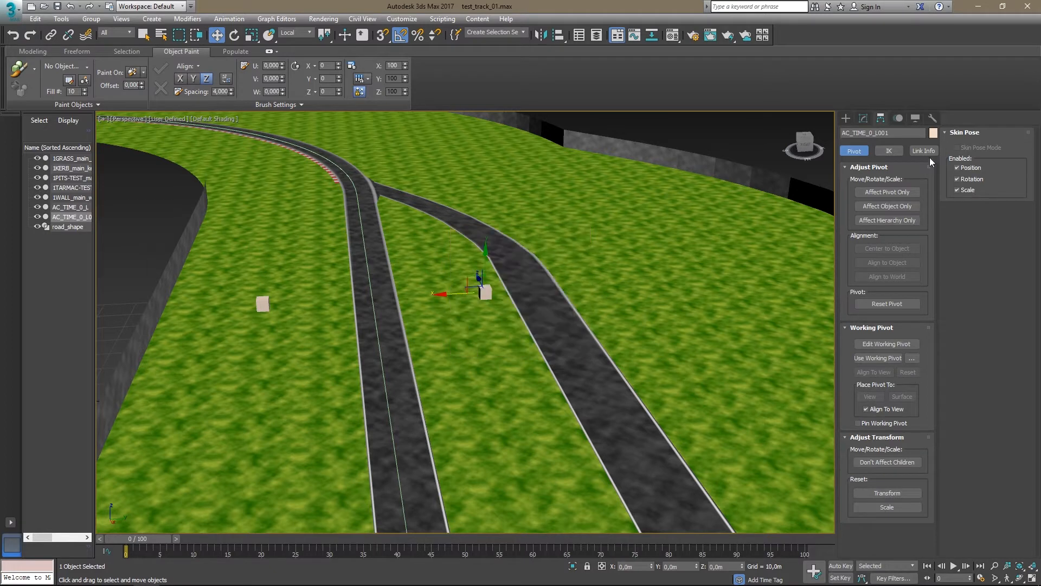
pyautogui.moveTo(874, 133); pyautogui.dragTo(934, 136)
pyautogui.write('R')
pyautogui.press('Return')
pyautogui.click(262, 304)
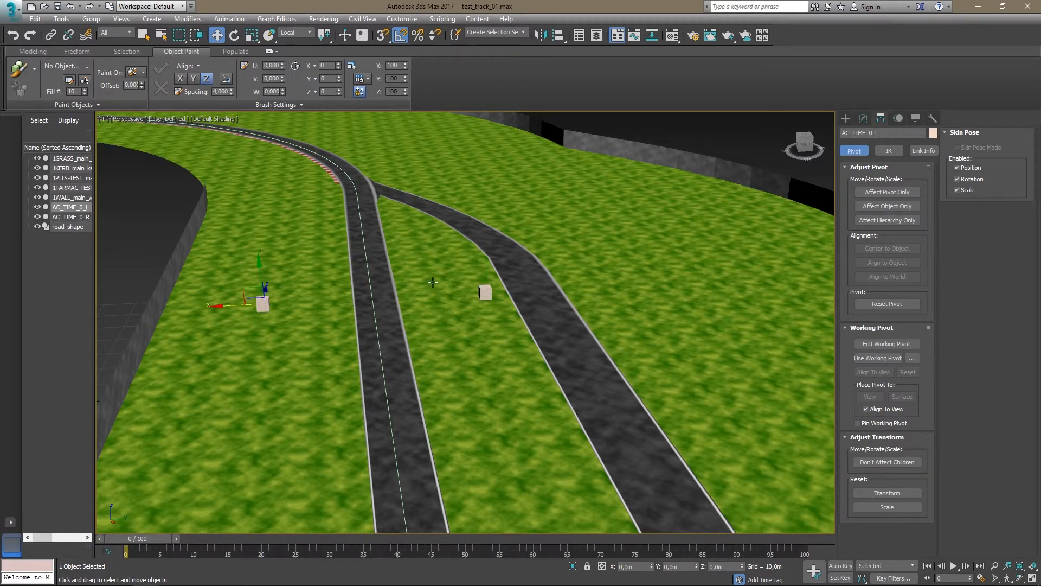
pyautogui.click(488, 293)
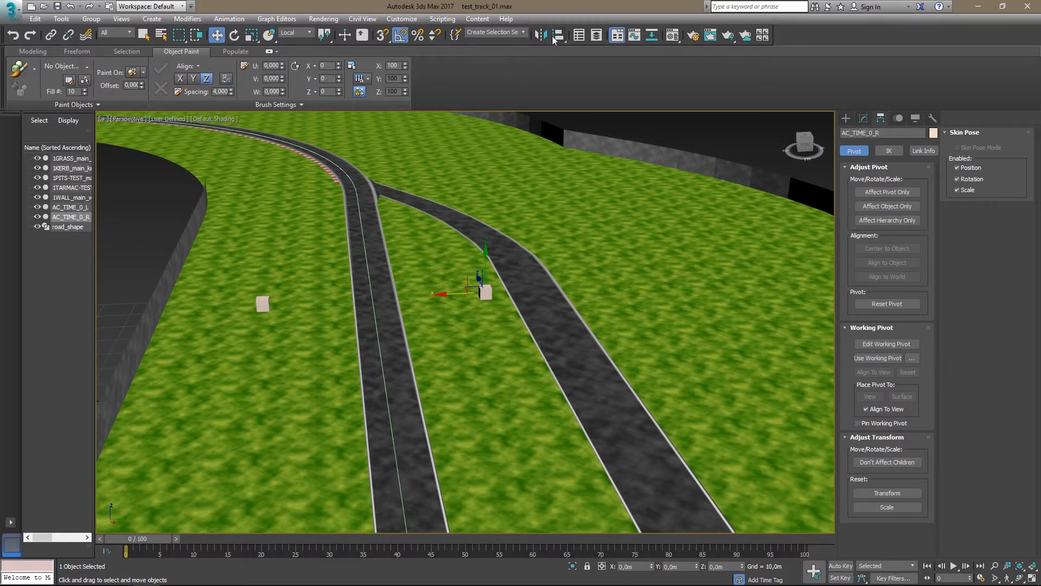
# - Open the Layer Explorer, dock it beside the command panel, and clear the selection
pyautogui.click(596, 34)
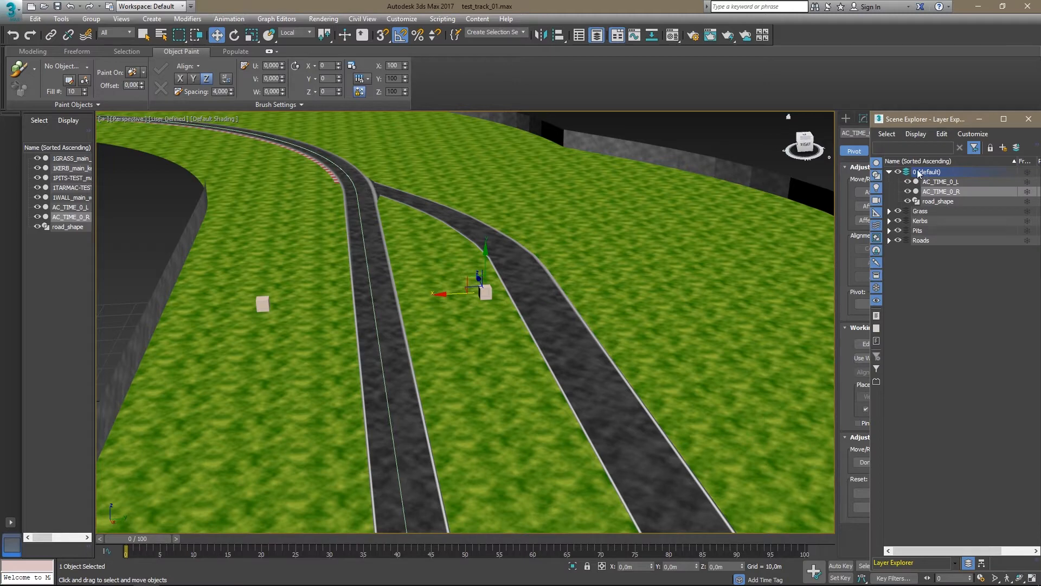
pyautogui.moveTo(911, 123); pyautogui.dragTo(835, 115)
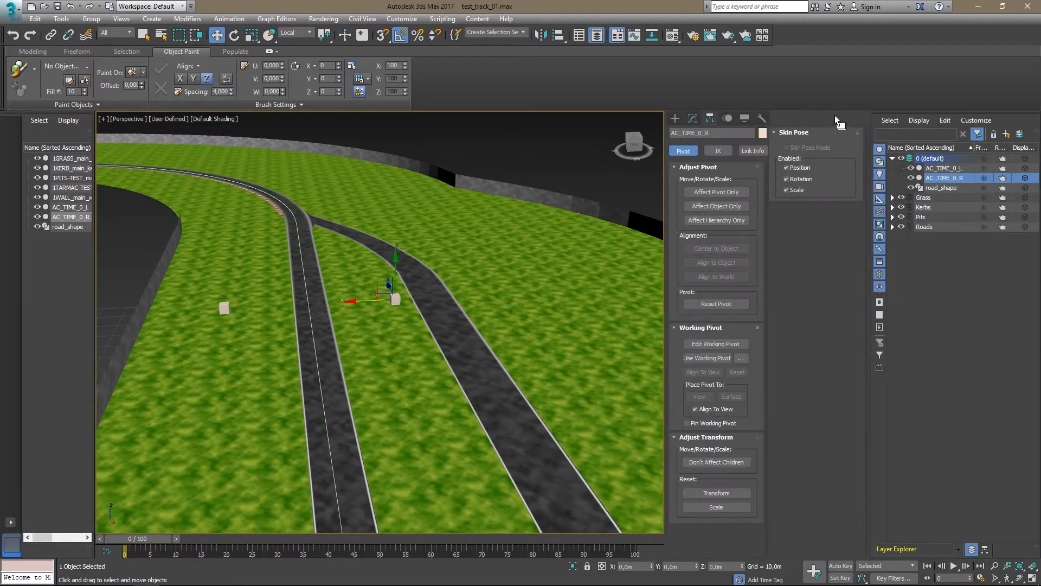
pyautogui.click(926, 271)
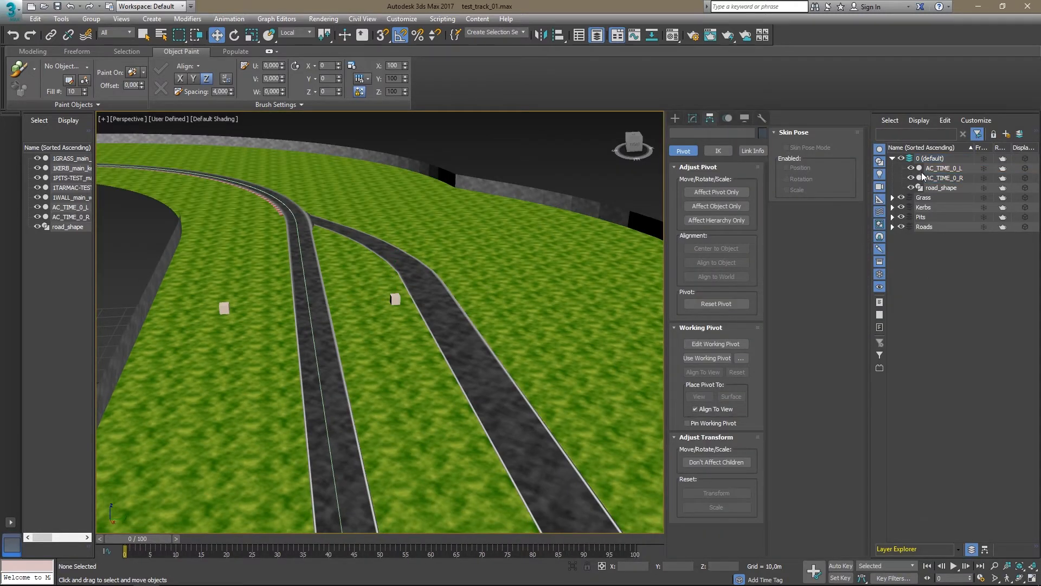
# - Create a new layer in the Layer Explorer and name it track_dummies
pyautogui.rightClick(929, 302)
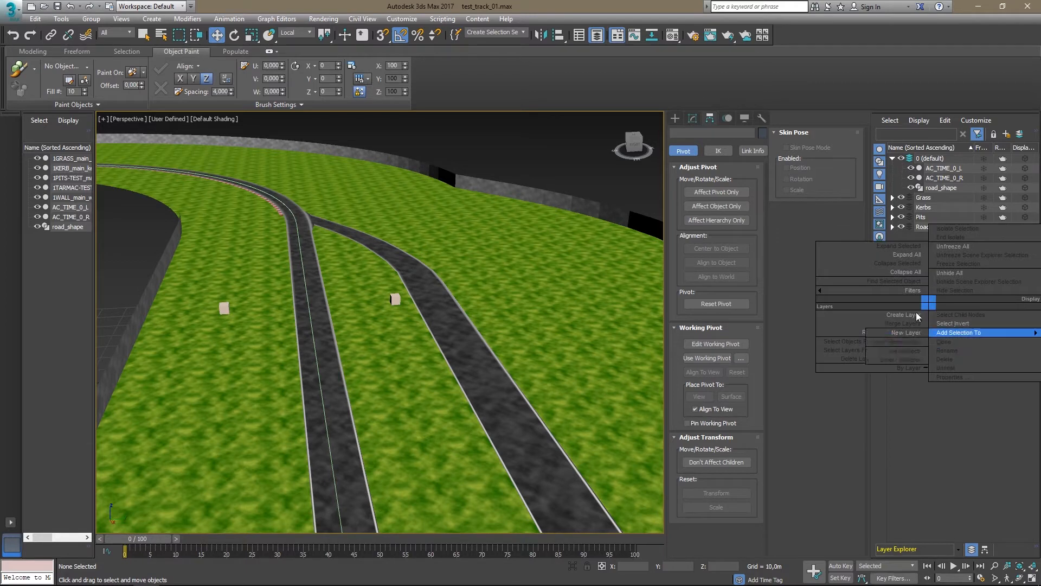
pyautogui.click(903, 315)
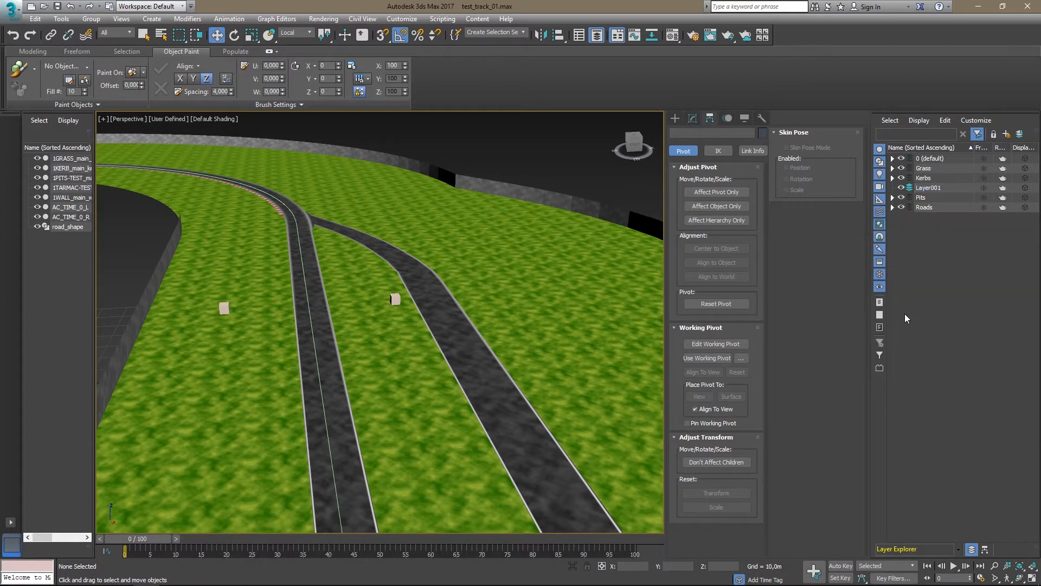
pyautogui.click(936, 188)
pyautogui.click(929, 188)
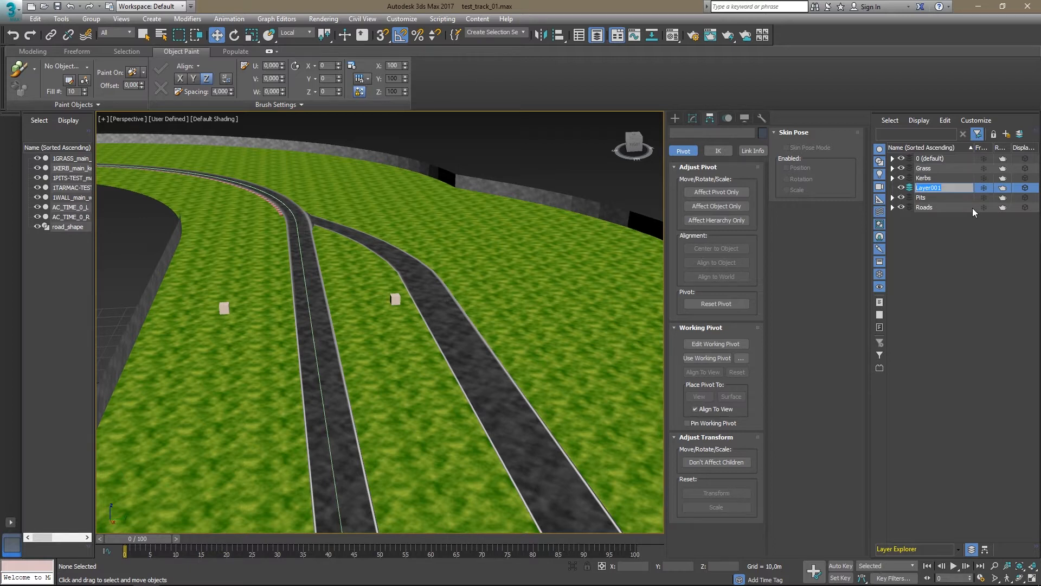
pyautogui.write('trac')
pyautogui.press('Return')
# - Transfer the AC_TIME_0_L and AC_TIME_0_R boxes from the default layer to the track_dummies layer and clear the selection
pyautogui.click(892, 158)
pyautogui.click(936, 168)
pyautogui.keyDown('ctrl'); pyautogui.click(945, 178); pyautogui.keyUp('ctrl')
pyautogui.moveTo(945, 178); pyautogui.dragTo(937, 218)
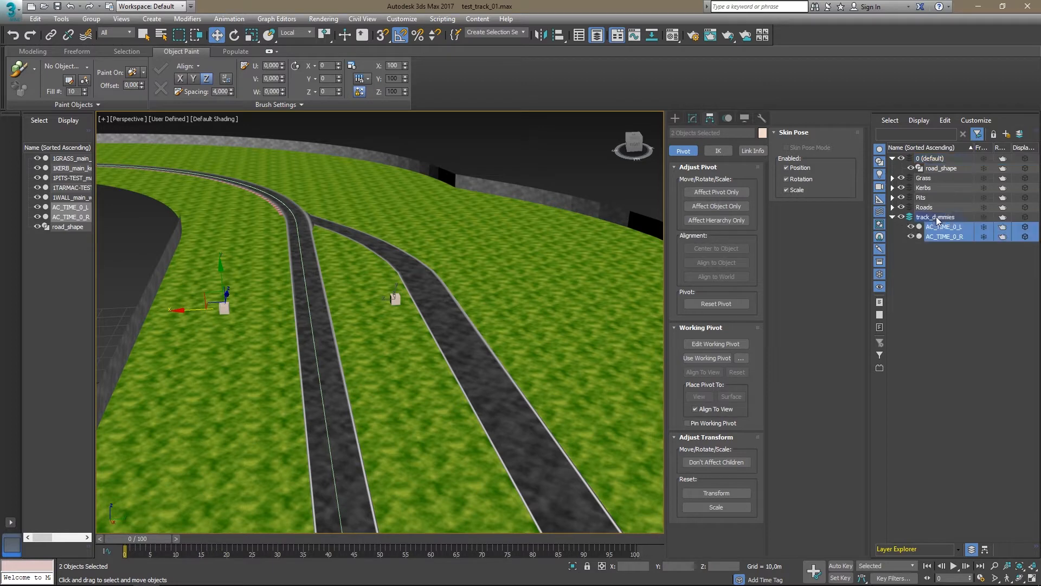
pyautogui.click(912, 309)
# - Clone the AC_TIME_0_L and AC_TIME_0_R boxes together as copies, placing them inside the circuit over the home grid
pyautogui.keyDown('alt'); pyautogui.moveTo(397, 322); pyautogui.dragTo(423, 235, button='middle'); pyautogui.keyUp('alt')
pyautogui.scroll(3, 439, 253)
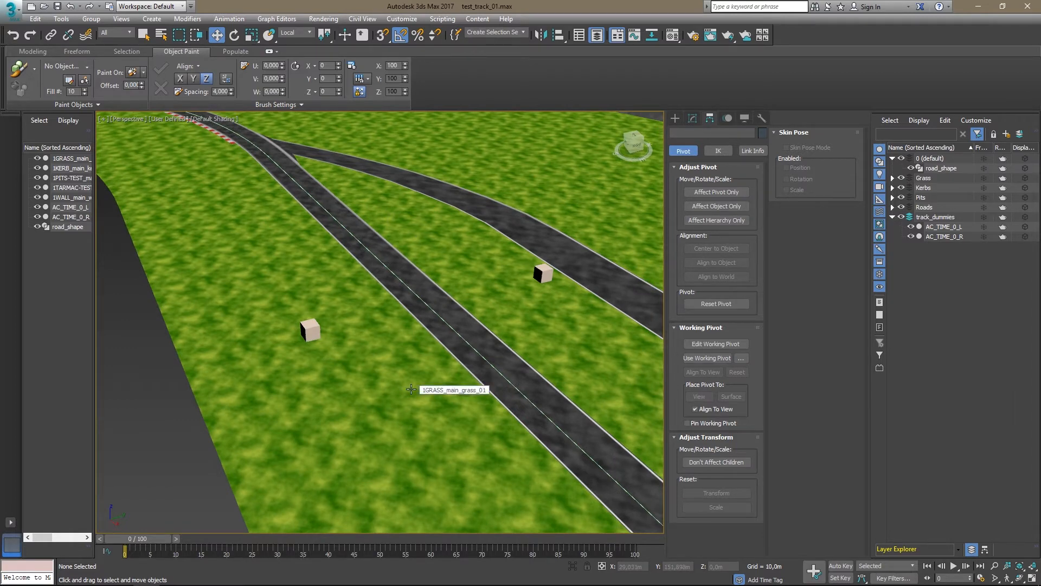
pyautogui.click(309, 334)
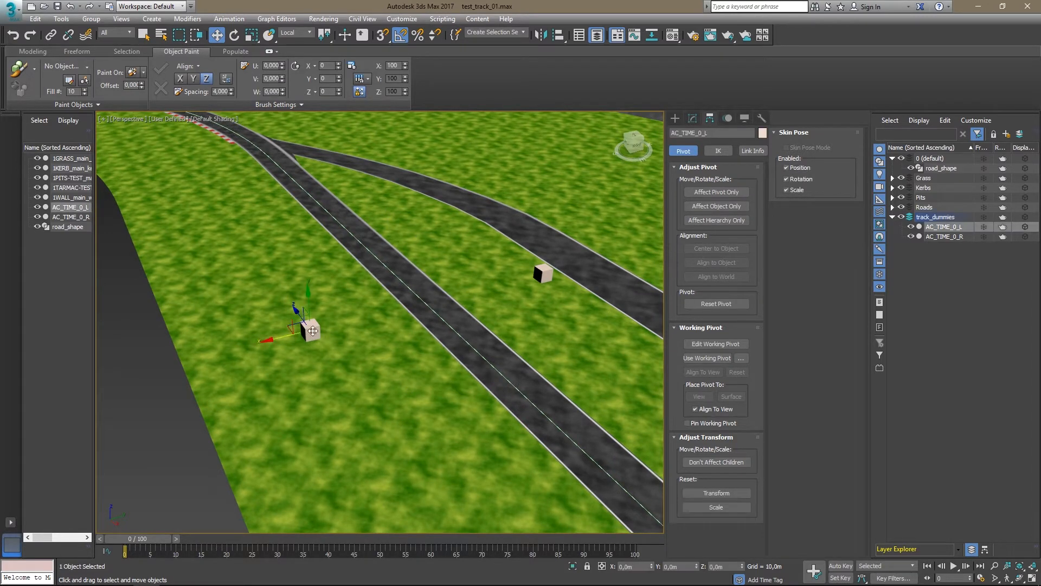
pyautogui.keyDown('ctrl'); pyautogui.click(543, 274); pyautogui.keyUp('ctrl')
pyautogui.scroll(-10, 408, 336)
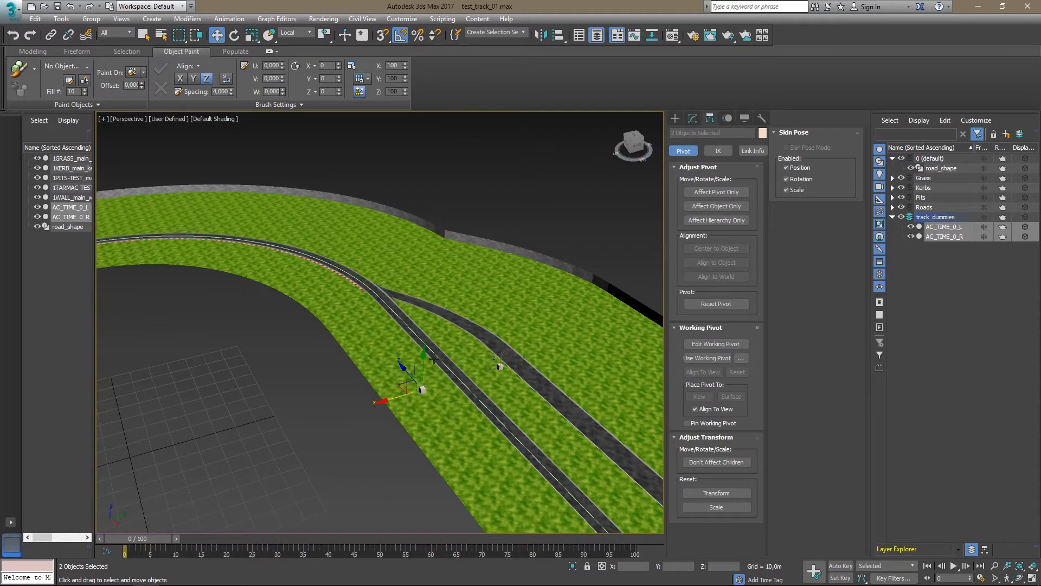
pyautogui.scroll(-3, 410, 293)
pyautogui.scroll(6, 332, 179)
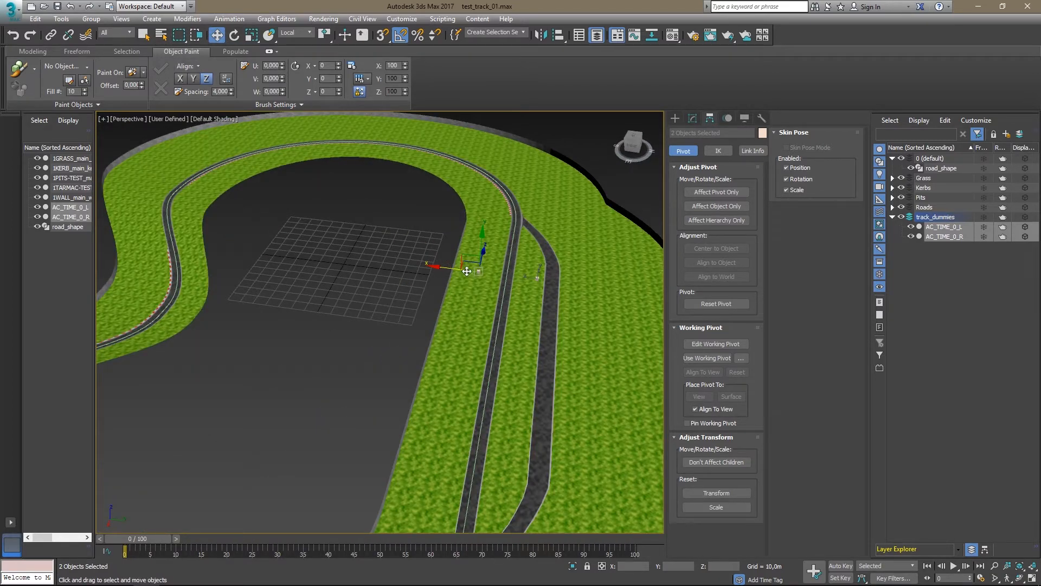
pyautogui.keyDown('shift'); pyautogui.moveTo(448, 267); pyautogui.dragTo(258, 244); pyautogui.keyUp('shift')
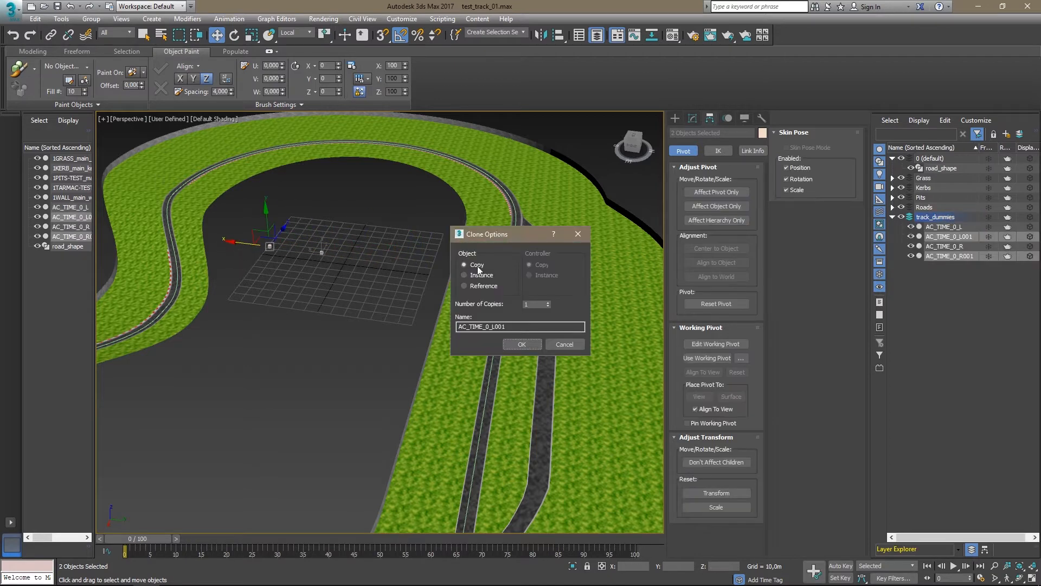
pyautogui.click(522, 344)
# - Rotate the copied pair around and shift it along its local X axis to straddle the road on the opposite side of the circuit
pyautogui.click(234, 34)
pyautogui.moveTo(306, 274); pyautogui.dragTo(399, 251)
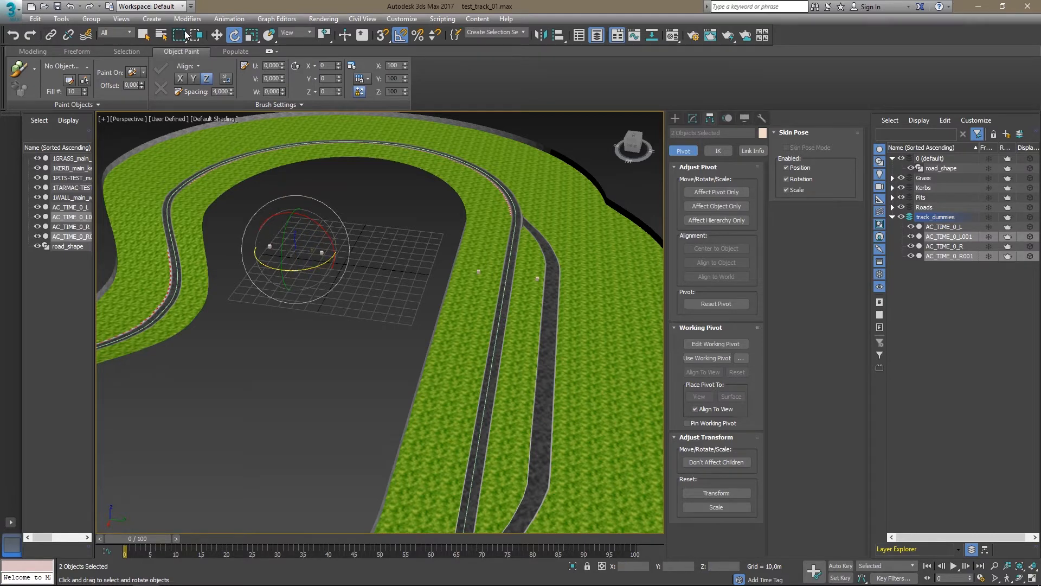
pyautogui.click(217, 35)
pyautogui.moveTo(380, 237); pyautogui.dragTo(466, 238, button='middle')
pyautogui.keyDown('alt'); pyautogui.moveTo(466, 238); pyautogui.dragTo(473, 247, button='middle'); pyautogui.keyUp('alt')
pyautogui.scroll(3, 474, 247)
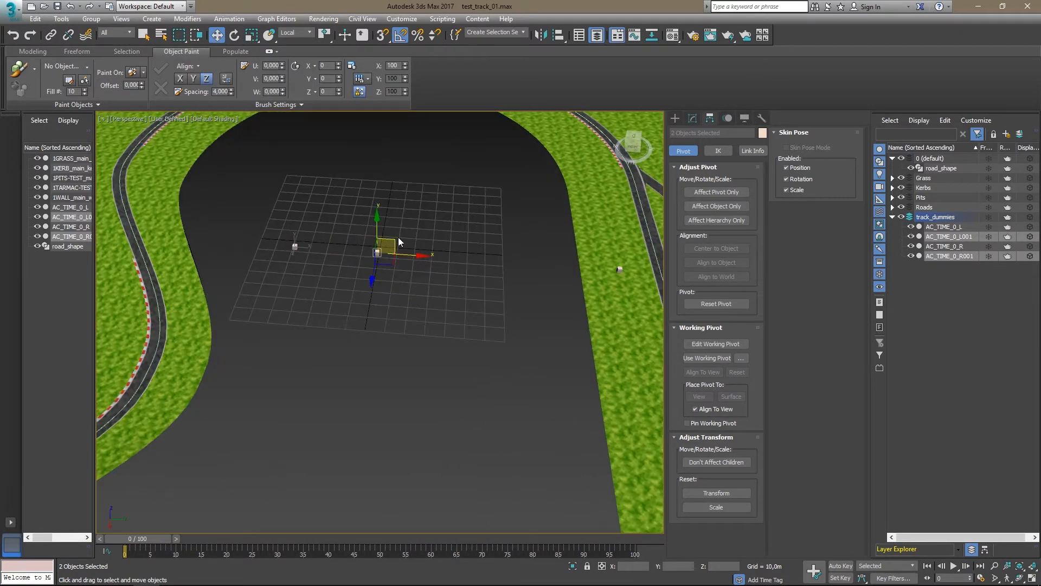
pyautogui.moveTo(418, 255); pyautogui.dragTo(214, 260)
# - Fine-tune the copied pair's rotation so the two boxes line up squarely across the road
pyautogui.keyDown('alt'); pyautogui.moveTo(223, 288); pyautogui.dragTo(561, 336, button='middle'); pyautogui.keyUp('alt')
pyautogui.scroll(-2, 561, 337)
pyautogui.click(234, 34)
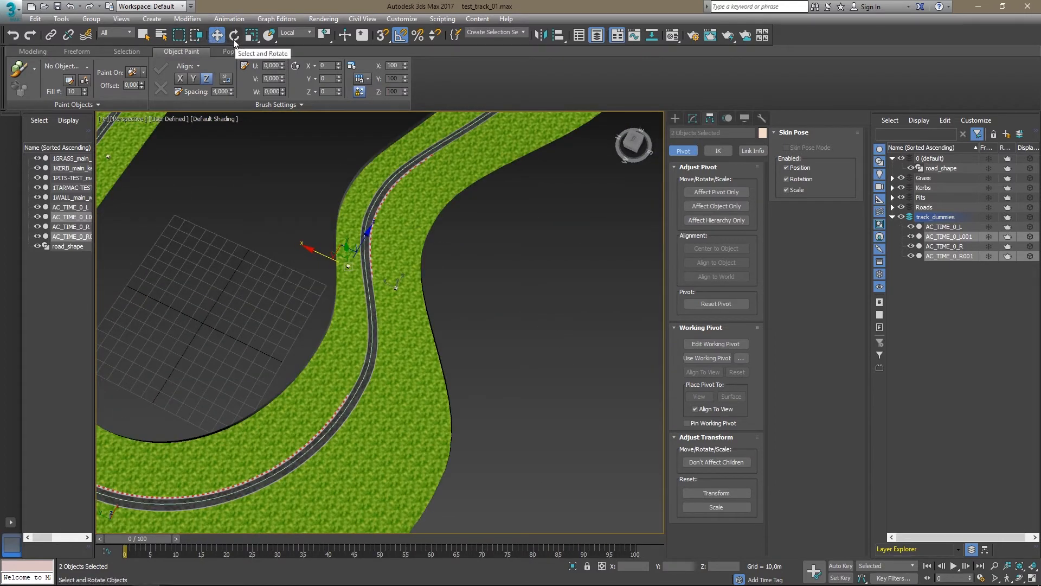
pyautogui.moveTo(375, 316); pyautogui.dragTo(395, 305)
pyautogui.click(216, 34)
# - Lower both copied boxes toward the grass along the local Y axis, and lower the AC_TIME_0_R001 copy a little further
pyautogui.keyDown('alt'); pyautogui.moveTo(350, 242); pyautogui.dragTo(396, 272, button='middle'); pyautogui.keyUp('alt')
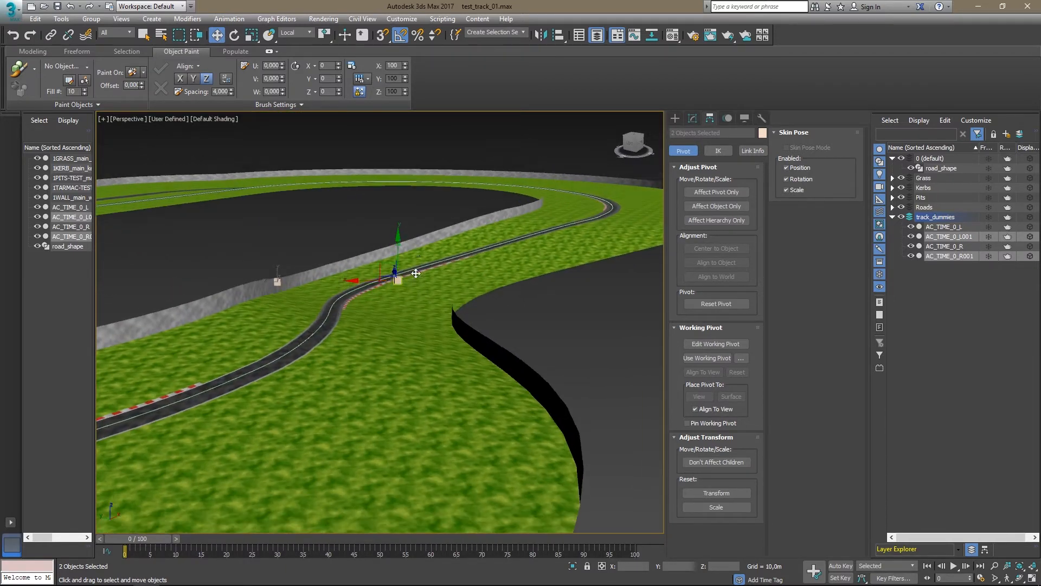
pyautogui.moveTo(399, 244); pyautogui.dragTo(399, 260)
pyautogui.click(549, 323)
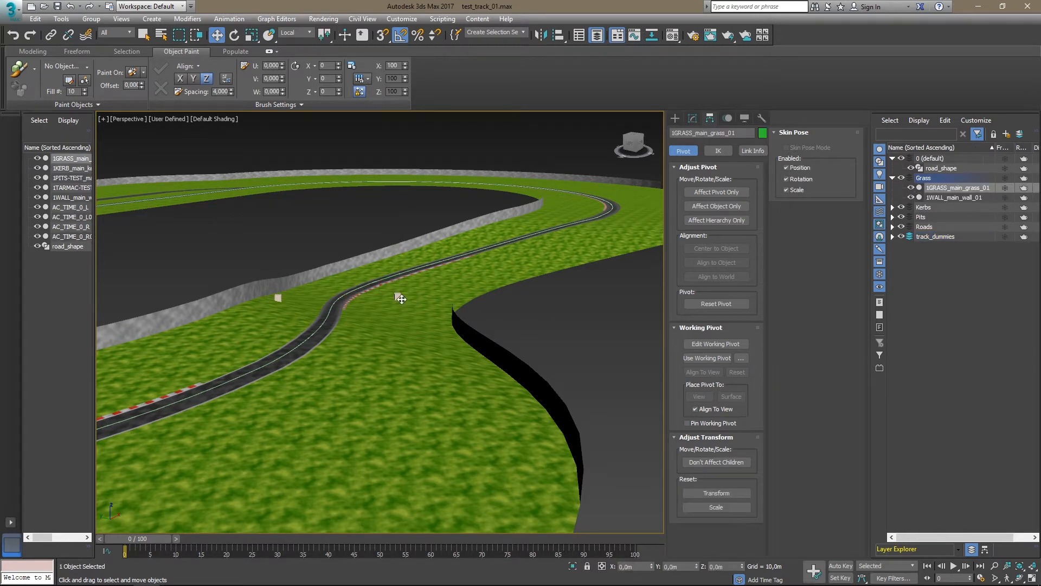
pyautogui.click(398, 297)
pyautogui.moveTo(401, 266); pyautogui.dragTo(401, 282)
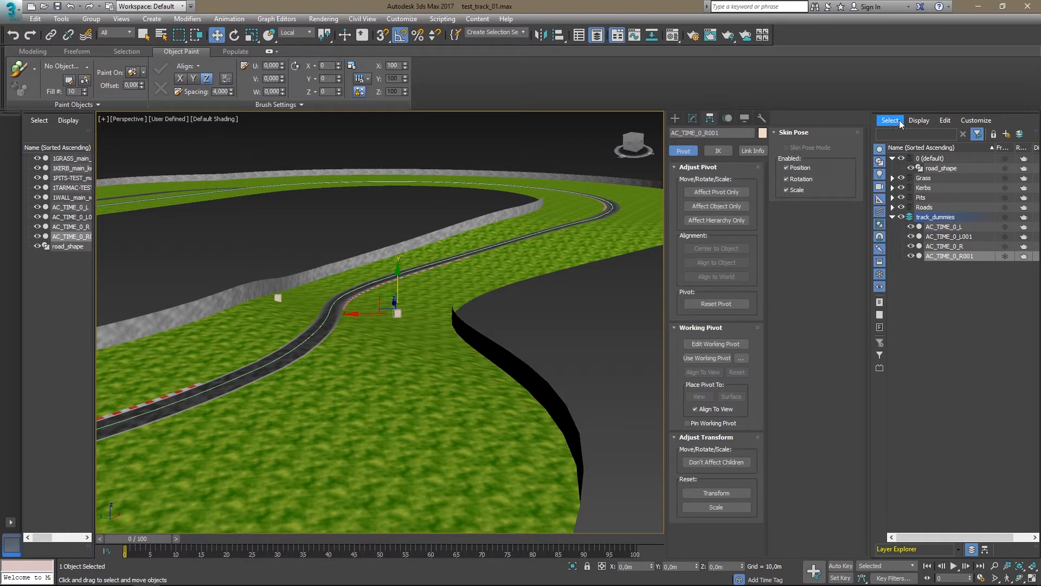
# - Rename the two copied boxes AC_TIME_1_R and AC_TIME_1_L
pyautogui.click(702, 132)
pyautogui.press('BackSpace')
pyautogui.write('1')
pyautogui.press('Return')
pyautogui.click(279, 298)
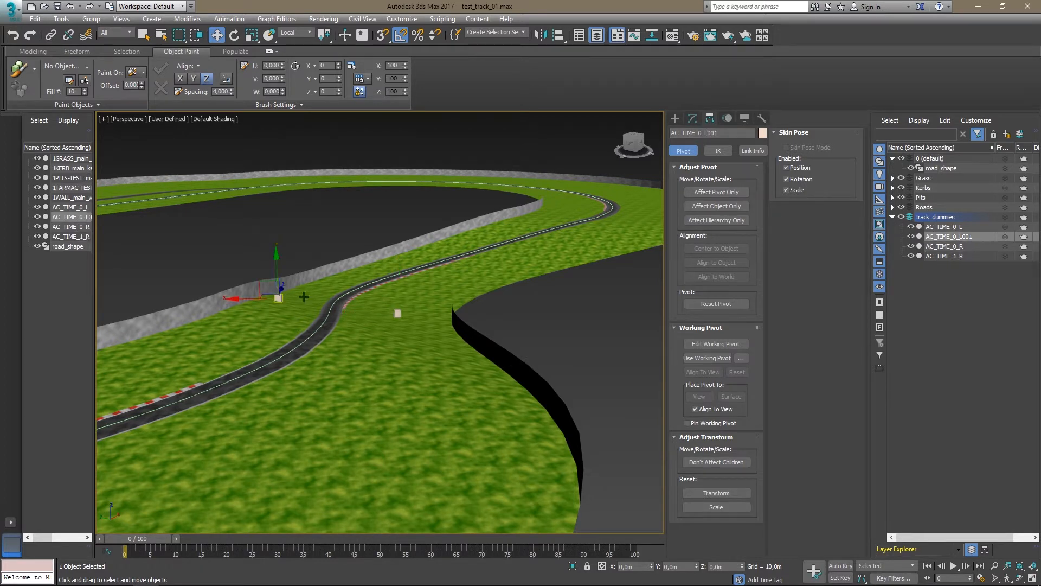
pyautogui.press('BackSpace')
pyautogui.write('1')
pyautogui.press('Return')
# - Clone the AC_TIME_0_L and AC_TIME_0_R boxes again as copies, placing them inside the circuit near the large kerbed bend
pyautogui.scroll(-3, 354, 239)
pyautogui.keyDown('alt'); pyautogui.moveTo(354, 239); pyautogui.dragTo(427, 376, button='middle'); pyautogui.keyUp('alt')
pyautogui.scroll(5, 243, 234)
pyautogui.click(299, 235)
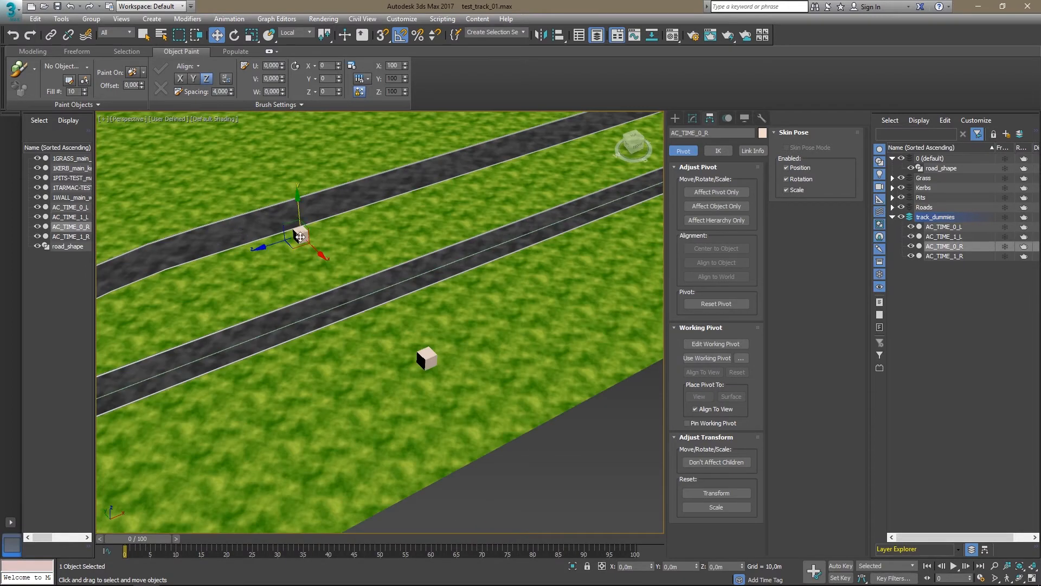
pyautogui.keyDown('ctrl'); pyautogui.click(437, 361); pyautogui.keyUp('ctrl')
pyautogui.scroll(-5, 438, 362)
pyautogui.keyDown('alt'); pyautogui.moveTo(437, 361); pyautogui.dragTo(409, 359, button='middle'); pyautogui.keyUp('alt')
pyautogui.keyDown('shift'); pyautogui.moveTo(392, 348); pyautogui.dragTo(423, 498); pyautogui.keyUp('shift')
pyautogui.click(513, 347)
# - Rotate the second copied pair so it faces across the road at the large kerbed bend
pyautogui.moveTo(456, 434); pyautogui.dragTo(487, 293, button='middle')
pyautogui.scroll(2, 462, 371)
pyautogui.scroll(2, 461, 371)
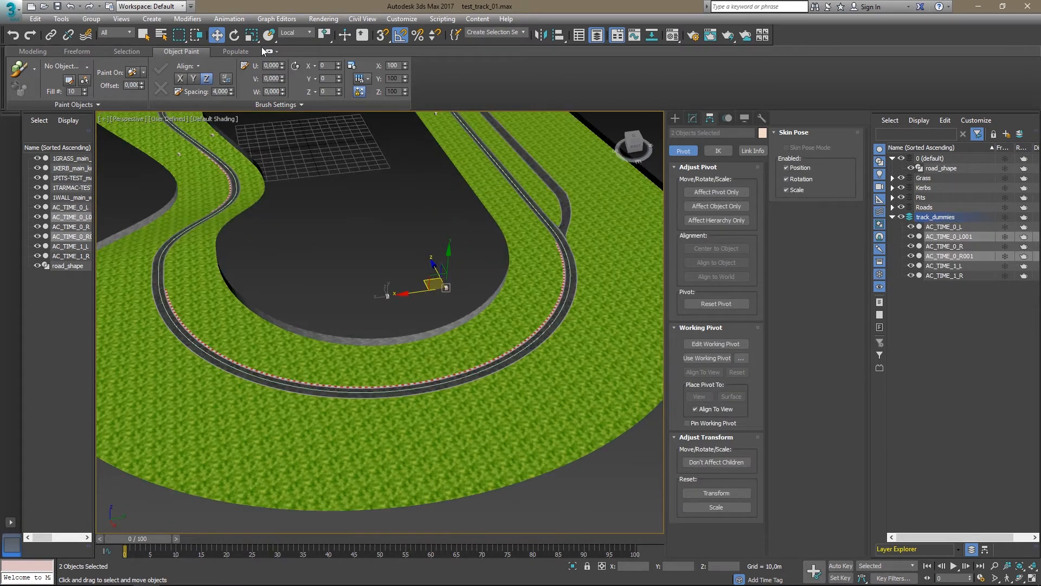
pyautogui.click(234, 35)
pyautogui.moveTo(443, 310); pyautogui.dragTo(398, 328)
pyautogui.click(218, 35)
# - Move the second copied pair so one box stands on each side of the large bend, and clear the selection
pyautogui.keyDown('alt'); pyautogui.moveTo(459, 286); pyautogui.dragTo(465, 262, button='middle'); pyautogui.keyUp('alt')
pyautogui.moveTo(415, 278); pyautogui.dragTo(545, 278)
pyautogui.keyDown('alt'); pyautogui.moveTo(544, 278); pyautogui.dragTo(520, 355, button='middle'); pyautogui.keyUp('alt')
pyautogui.scroll(5, 500, 377)
pyautogui.moveTo(488, 234); pyautogui.dragTo(477, 232)
pyautogui.click(420, 209)
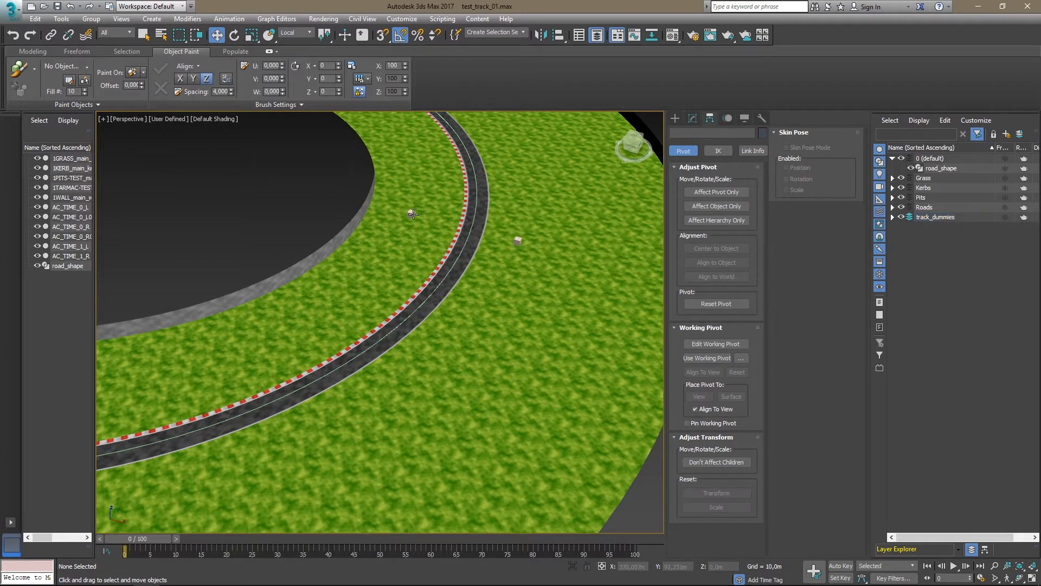
# - Rename the inner box at the large bend AC_TIME_2_L and the outer one AC_TIME_2_R
pyautogui.click(413, 214)
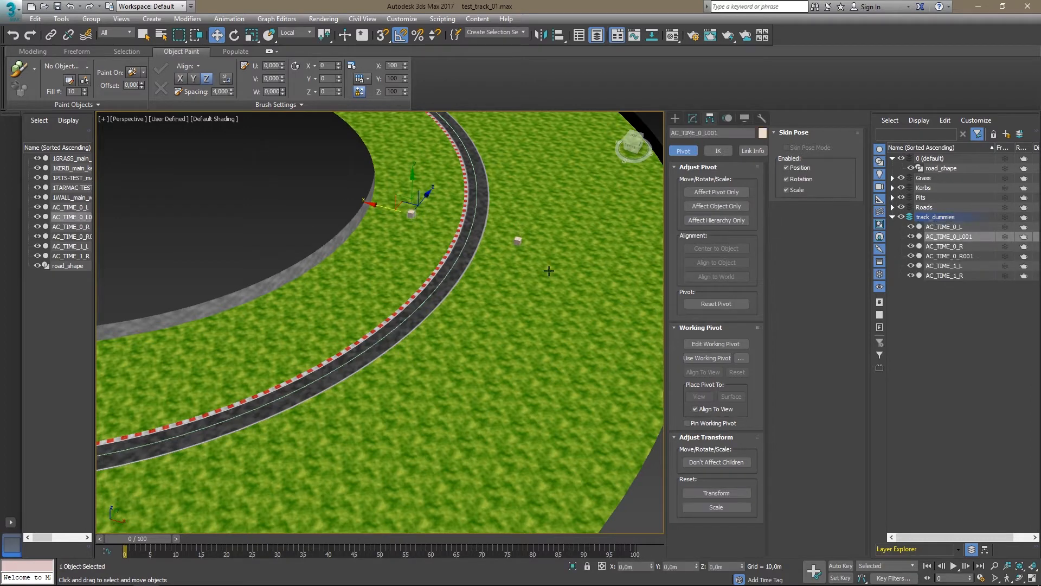
pyautogui.click(703, 134)
pyautogui.press('BackSpace')
pyautogui.press('Return')
pyautogui.click(519, 244)
pyautogui.click(725, 133)
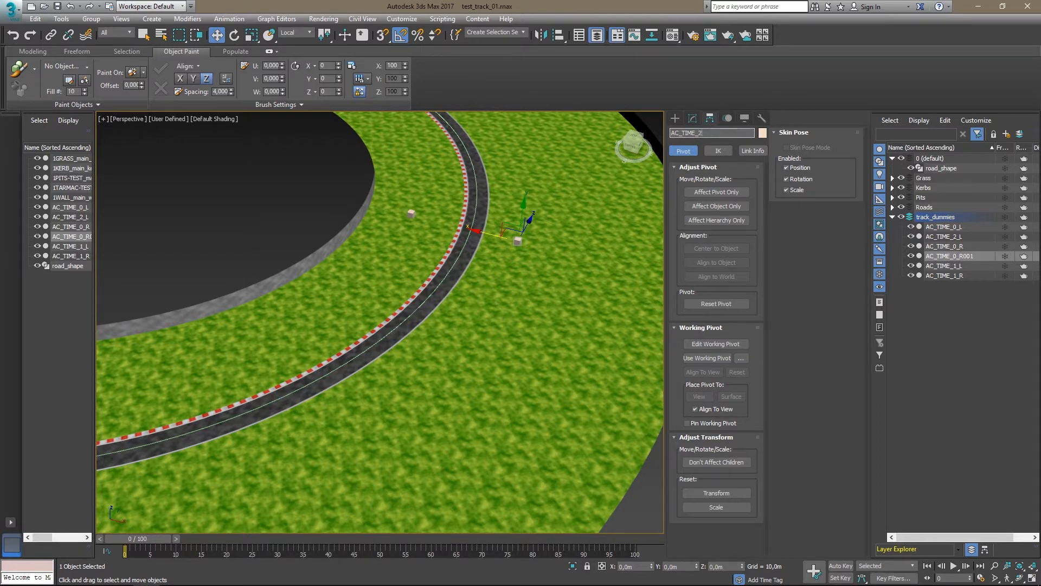
pyautogui.press('Return')
# - Review the placement of the three timing box pairs around the circuit
pyautogui.scroll(-10, 482, 230)
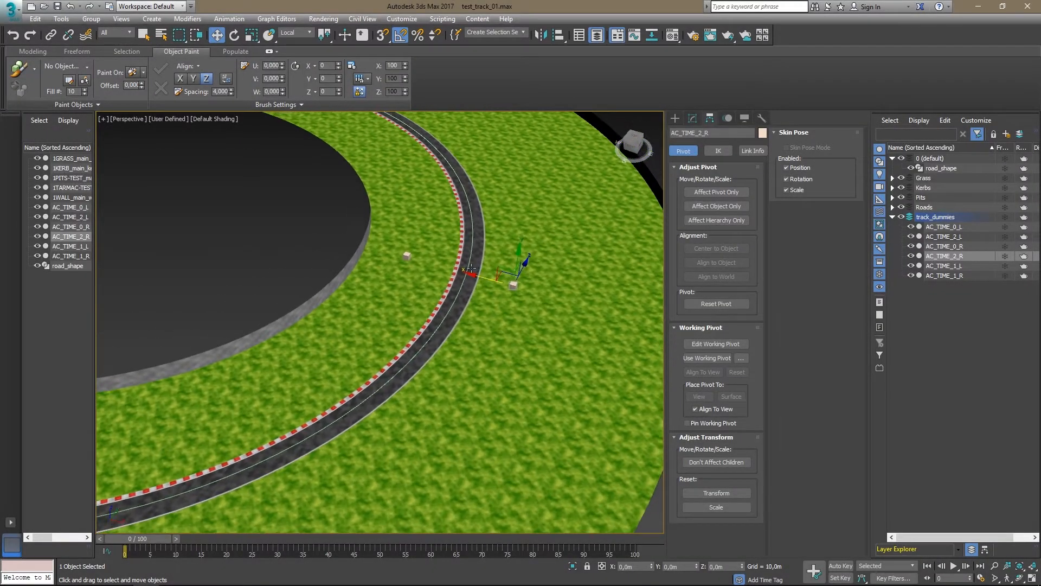
pyautogui.scroll(3, 397, 312)
pyautogui.moveTo(421, 254); pyautogui.dragTo(473, 324, button='middle')
pyautogui.scroll(4, 462, 293)
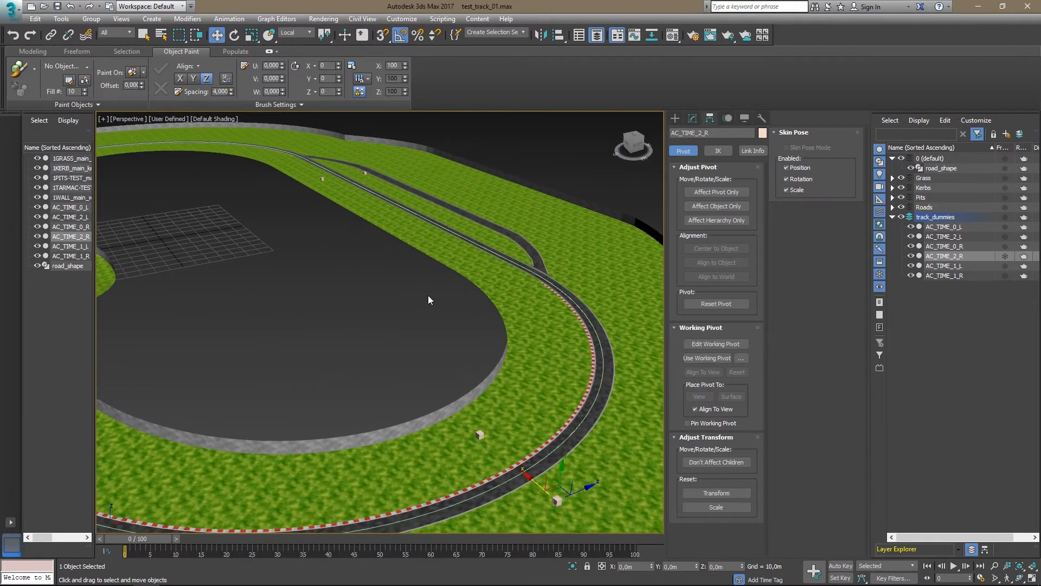
pyautogui.scroll(-3, 422, 292)
pyautogui.moveTo(431, 256); pyautogui.dragTo(452, 279, button='middle')
pyautogui.keyDown('alt'); pyautogui.moveTo(451, 279); pyautogui.dragTo(381, 369, button='middle'); pyautogui.keyUp('alt')
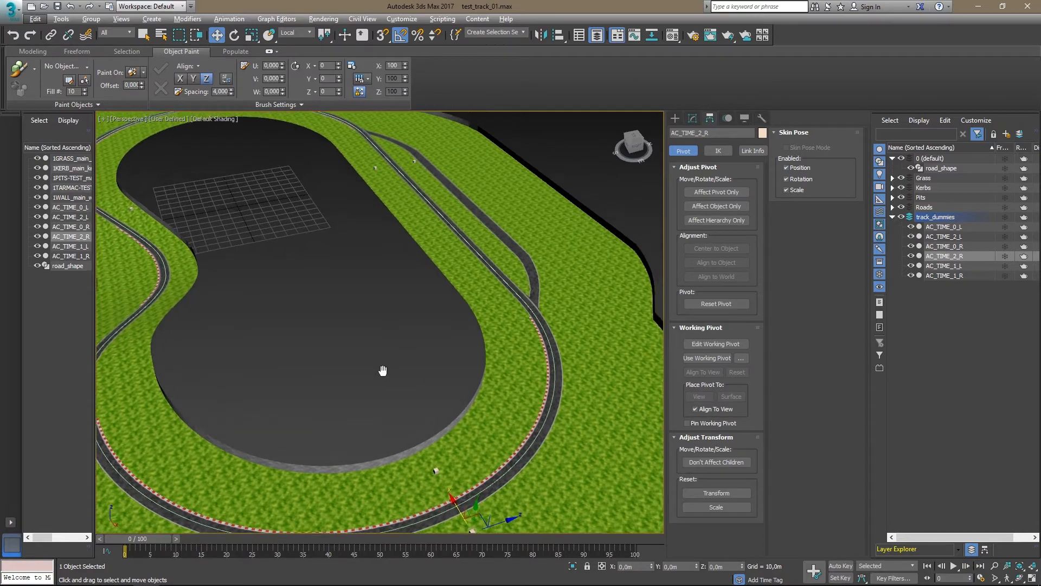
pyautogui.moveTo(375, 234); pyautogui.dragTo(369, 275, button='middle')
pyautogui.moveTo(391, 202); pyautogui.dragTo(414, 303, button='middle')
# - Clone the AC_TIME_0_R box as a single copy onto the main road, between the AC_TIME_0 pair
pyautogui.scroll(5, 418, 331)
pyautogui.scroll(3, 415, 304)
pyautogui.click(436, 284)
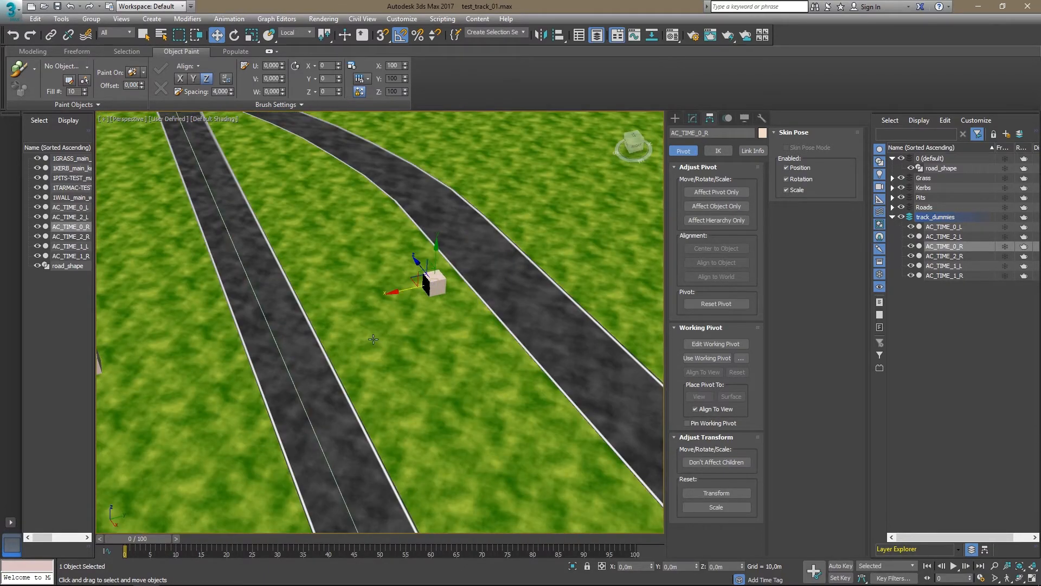
pyautogui.scroll(-3, 348, 330)
pyautogui.moveTo(354, 343); pyautogui.dragTo(380, 289, button='middle')
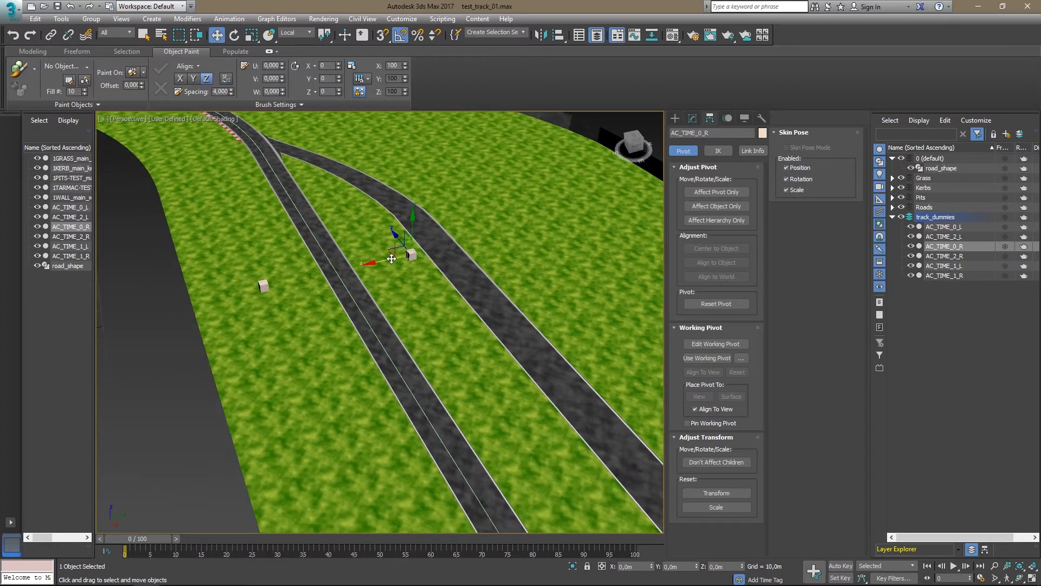
pyautogui.keyDown('shift'); pyautogui.moveTo(386, 258); pyautogui.dragTo(324, 293); pyautogui.keyUp('shift')
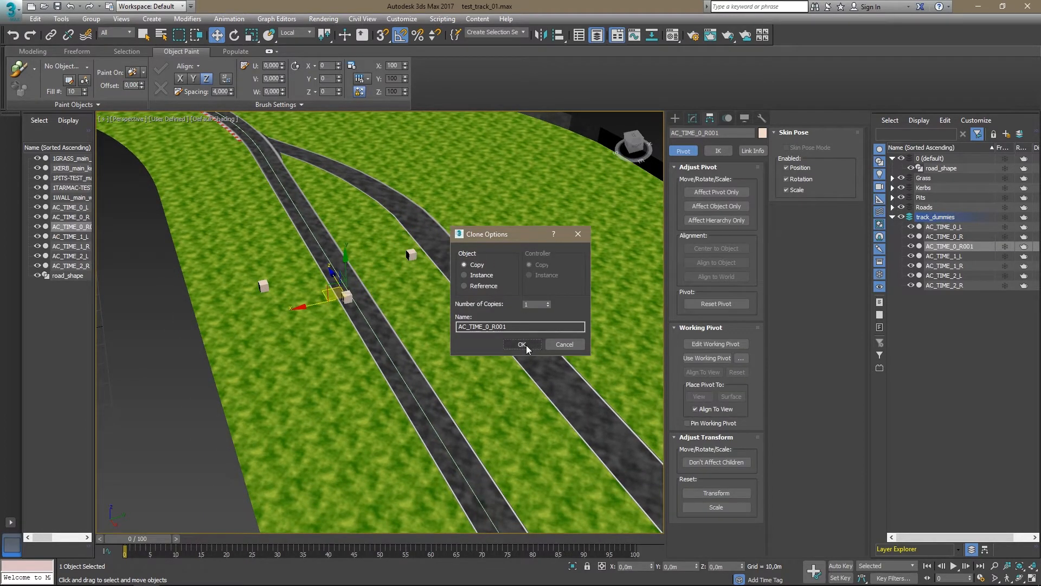
pyautogui.click(526, 344)
# - Center the new box within one half of the main road and shift it a little along its local Z axis
pyautogui.scroll(3, 359, 325)
pyautogui.moveTo(358, 303)
pyautogui.keyDown('alt'); pyautogui.mouseDown(button='middle')
pyautogui.moveTo(357, 272)
pyautogui.moveTo(353, 347)
pyautogui.mouseUp(button='middle'); pyautogui.keyUp('alt')
pyautogui.scroll(5, 324, 264)
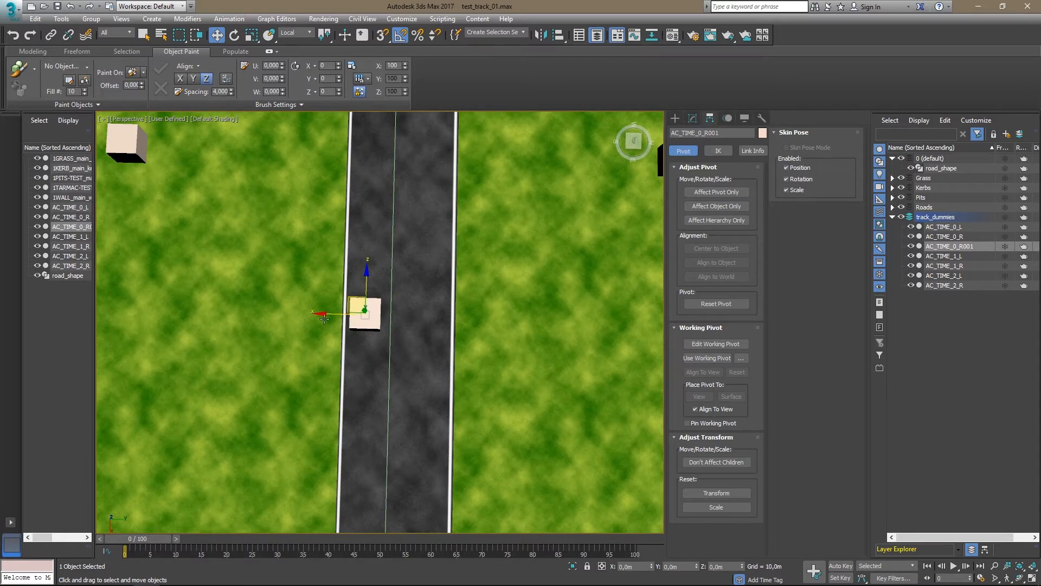
pyautogui.moveTo(331, 314); pyautogui.dragTo(336, 314)
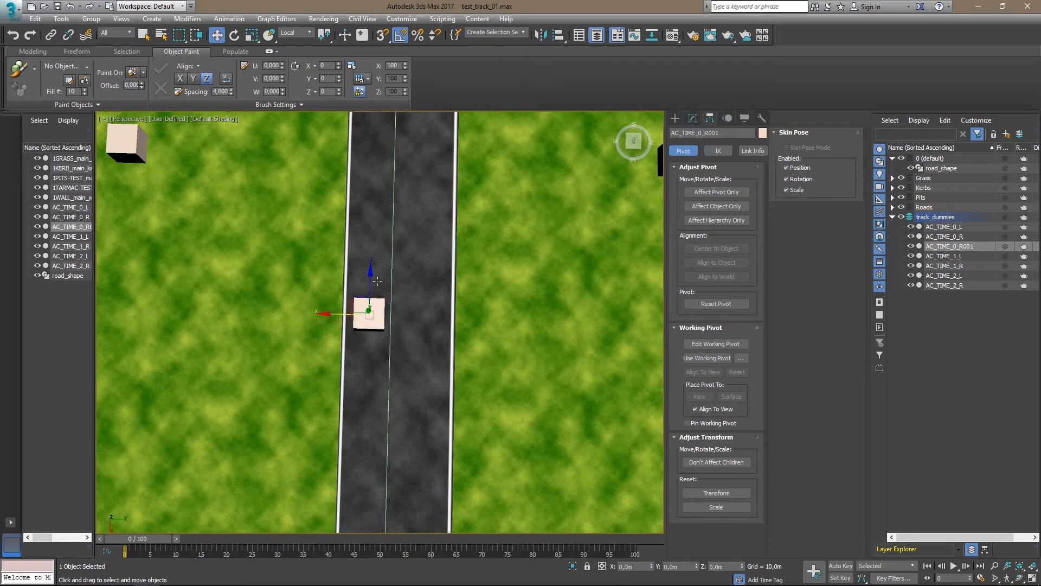
pyautogui.moveTo(371, 281); pyautogui.dragTo(371, 249)
pyautogui.scroll(-7, 386, 329)
pyautogui.scroll(9, 390, 329)
pyautogui.keyDown('alt'); pyautogui.moveTo(390, 329); pyautogui.dragTo(431, 248, button='middle'); pyautogui.keyUp('alt')
pyautogui.moveTo(371, 279)
pyautogui.keyDown('alt'); pyautogui.mouseDown(button='middle')
pyautogui.moveTo(301, 251)
pyautogui.moveTo(313, 242)
pyautogui.moveTo(314, 259)
pyautogui.moveTo(333, 271)
pyautogui.moveTo(375, 265)
pyautogui.mouseUp(button='middle'); pyautogui.keyUp('alt')
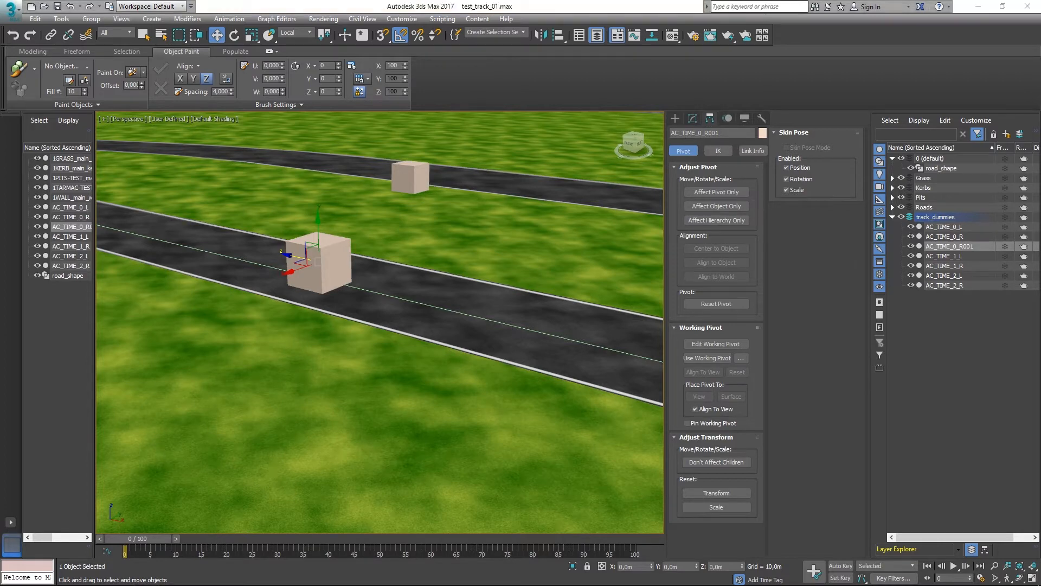
# - Switch to the track guide in the browser, copy the object name AC_START_0, and return to 3ds Max
pyautogui.hotkey('alt', 'Tab')
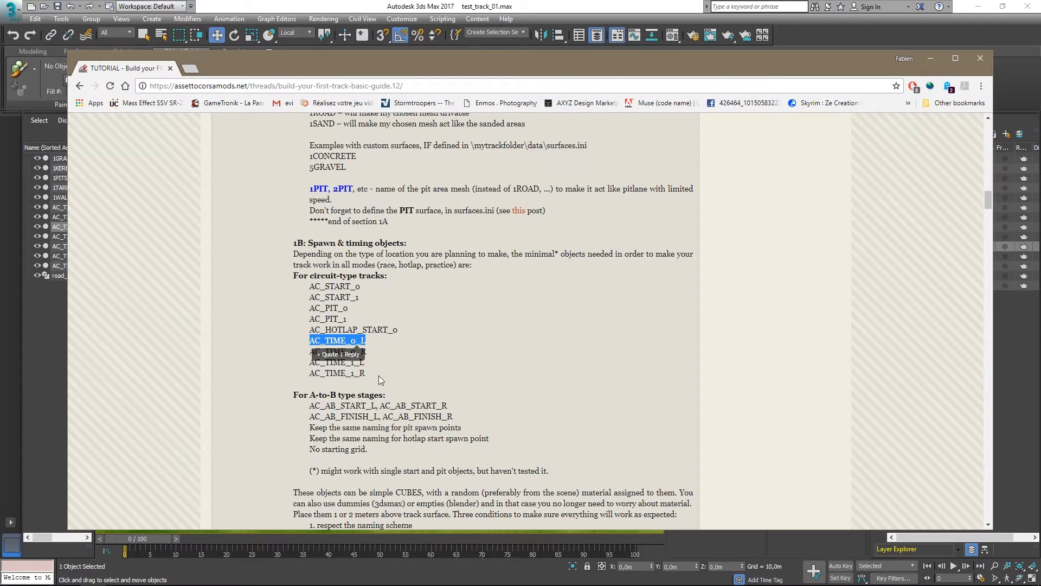
pyautogui.click(383, 311)
pyautogui.doubleClick(312, 285)
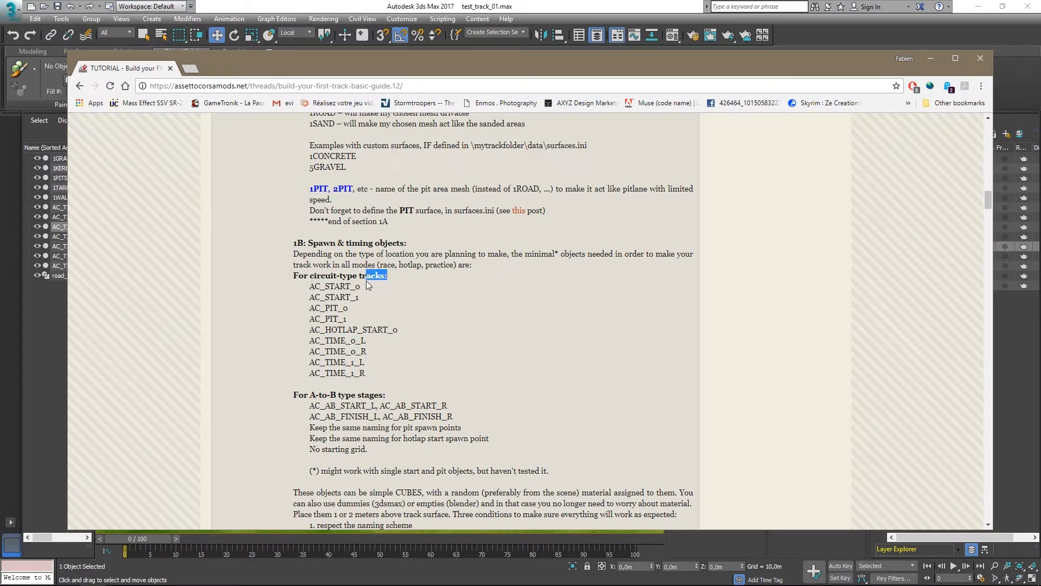
pyautogui.click(333, 282)
pyautogui.moveTo(314, 286); pyautogui.dragTo(363, 287)
pyautogui.hotkey('ctrl', 'c')
pyautogui.click(312, 285)
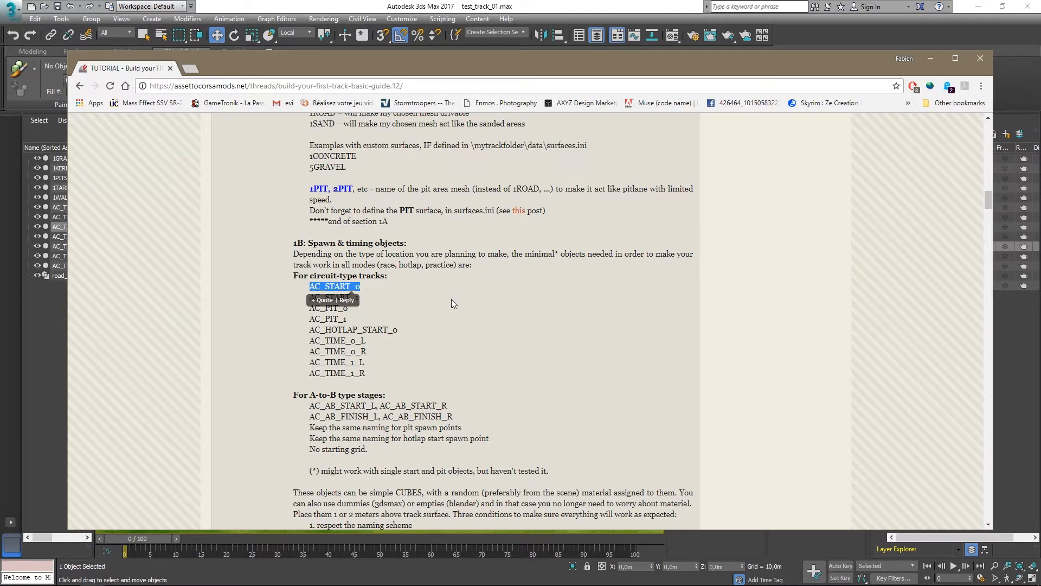
pyautogui.click(931, 58)
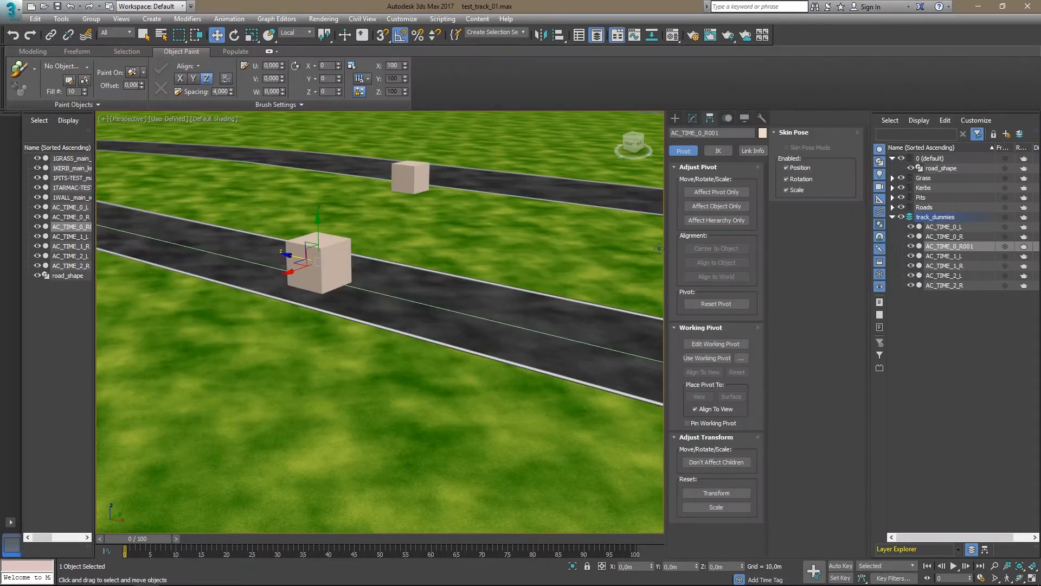
# - Rename the new box on the main road AC_START_0
pyautogui.doubleClick(730, 130)
pyautogui.hotkey('ctrl', 'v')
pyautogui.press('Return')
pyautogui.keyDown('alt'); pyautogui.moveTo(493, 241); pyautogui.dragTo(373, 217, button='middle'); pyautogui.keyUp('alt')
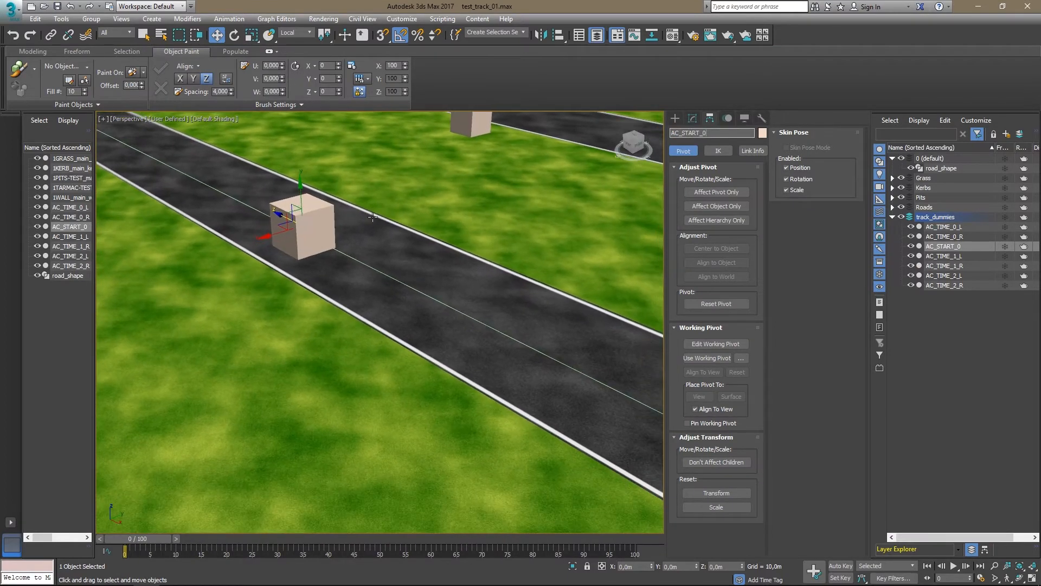
# - Clone the AC_START_0 box onto the other half of the main road and rename the copy AC_START_1
pyautogui.scroll(-2, 373, 217)
pyautogui.keyDown('alt'); pyautogui.moveTo(315, 163); pyautogui.dragTo(304, 211, button='middle'); pyautogui.keyUp('alt')
pyautogui.moveTo(291, 237)
pyautogui.keyDown('shift'); pyautogui.mouseDown()
pyautogui.moveTo(341, 224)
pyautogui.moveTo(356, 202)
pyautogui.moveTo(390, 219)
pyautogui.mouseUp(); pyautogui.keyUp('shift')
pyautogui.click(525, 341)
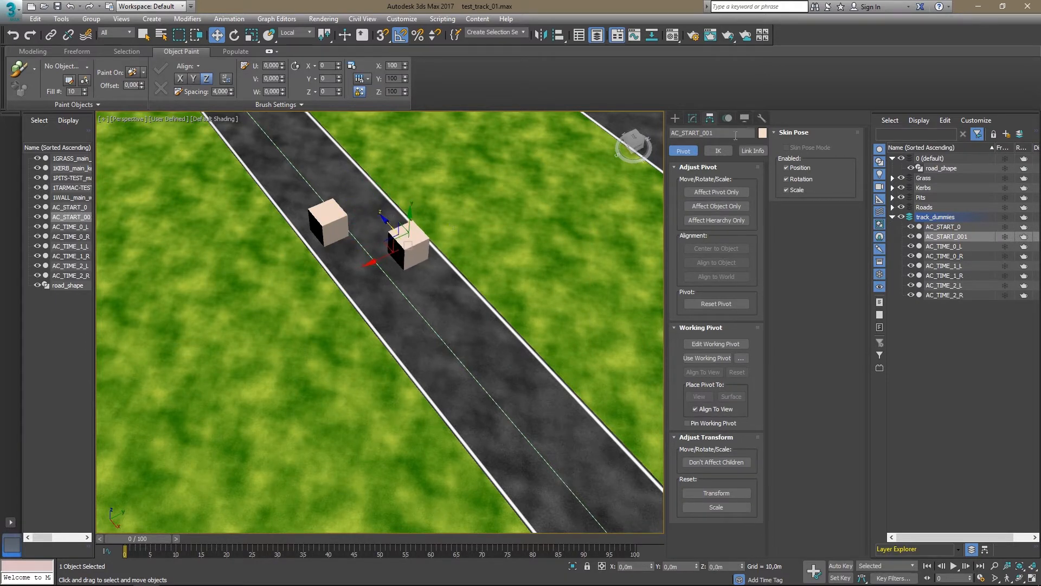
pyautogui.moveTo(709, 133); pyautogui.dragTo(728, 132)
pyautogui.write('1')
pyautogui.press('Return')
# - Clone the AC_START_0 and AC_START_1 pair as copies further back along the main road and fine-tune their spacing
pyautogui.keyDown('alt'); pyautogui.moveTo(412, 206); pyautogui.dragTo(291, 286, button='middle'); pyautogui.keyUp('alt')
pyautogui.keyDown('ctrl'); pyautogui.click(352, 282); pyautogui.keyUp('ctrl')
pyautogui.moveTo(257, 273)
pyautogui.keyDown('shift'); pyautogui.mouseDown()
pyautogui.moveTo(411, 246)
pyautogui.moveTo(395, 255)
pyautogui.mouseUp(); pyautogui.keyUp('shift')
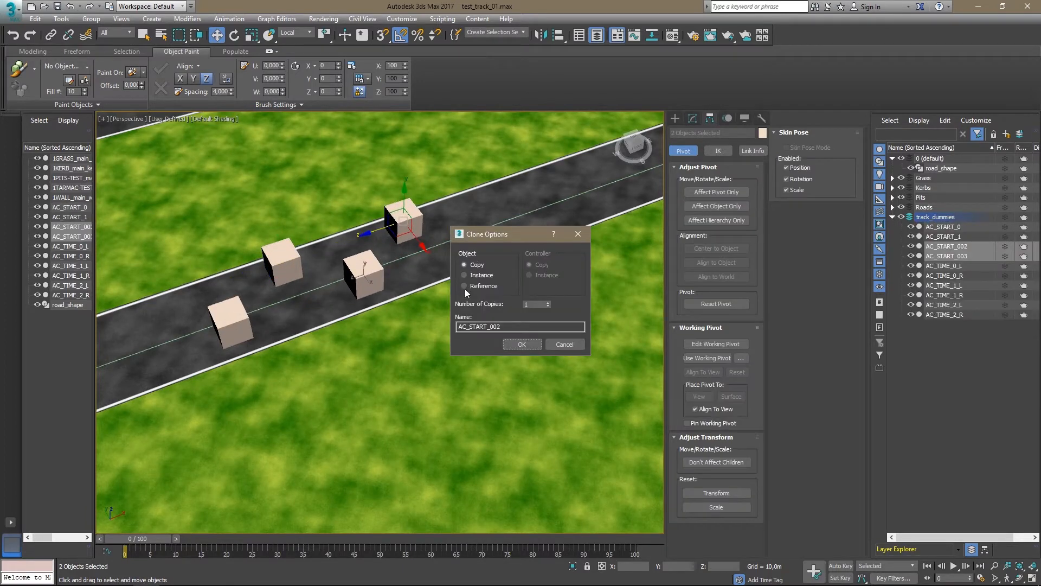
pyautogui.click(513, 342)
pyautogui.keyDown('alt'); pyautogui.moveTo(501, 280); pyautogui.dragTo(413, 274, button='middle'); pyautogui.keyUp('alt')
pyautogui.moveTo(402, 260); pyautogui.dragTo(407, 258)
pyautogui.moveTo(387, 311)
pyautogui.keyDown('alt'); pyautogui.mouseDown(button='middle')
pyautogui.moveTo(483, 222)
pyautogui.moveTo(383, 300)
pyautogui.mouseUp(button='middle'); pyautogui.keyUp('alt')
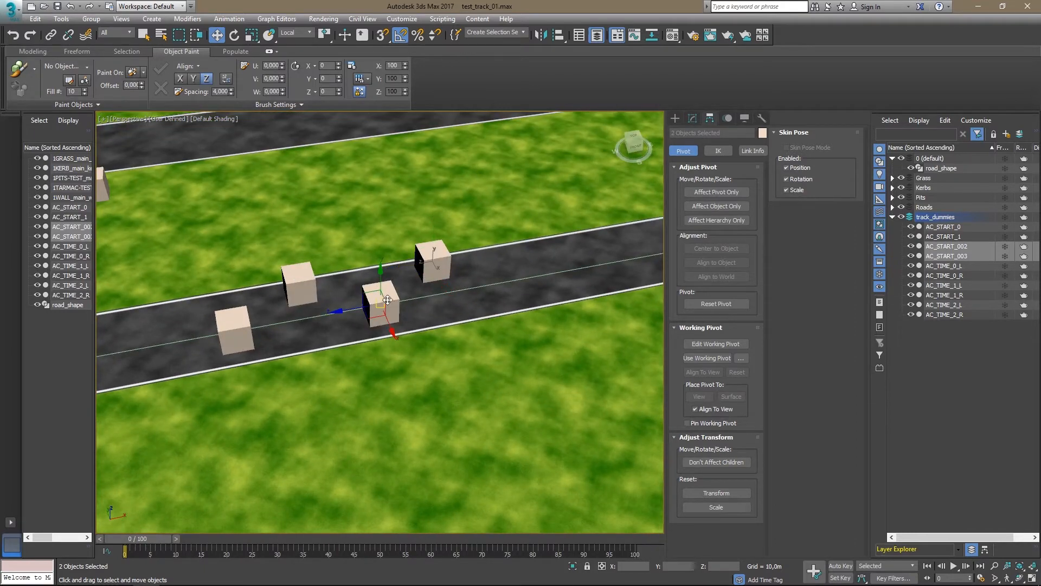
# - Rename the two newly copied grid boxes AC_START_2 and AC_START_3, keeping the same side order as the first pair
pyautogui.click(445, 265)
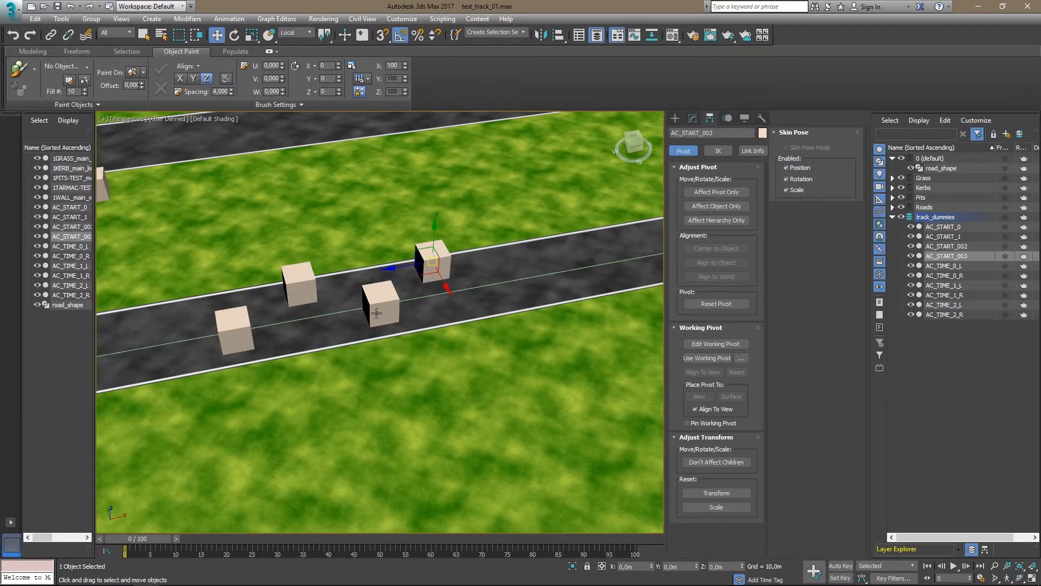
pyautogui.click(383, 307)
pyautogui.moveTo(706, 133); pyautogui.dragTo(725, 132)
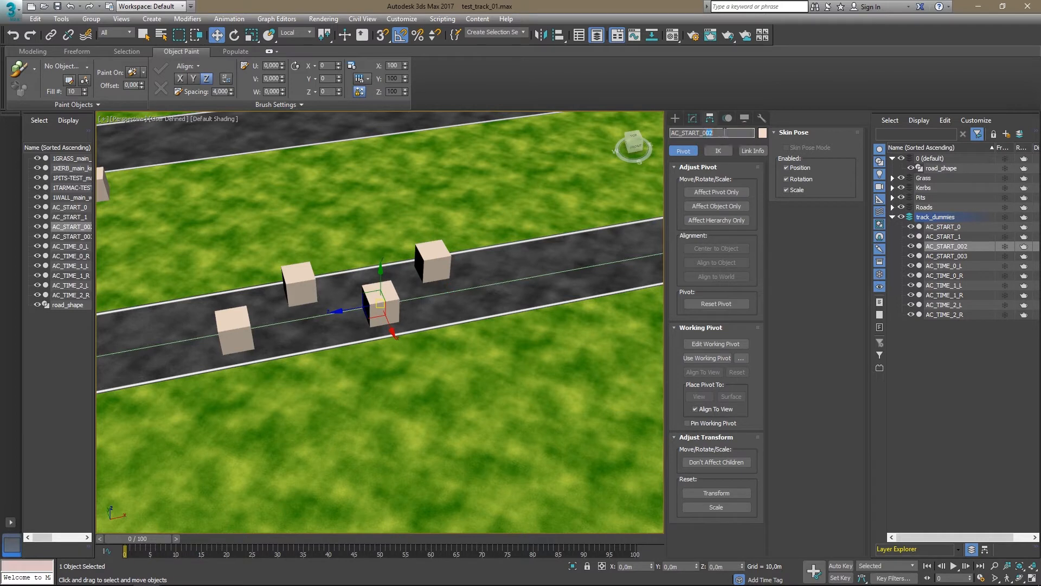
pyautogui.write('2')
pyautogui.click(428, 258)
pyautogui.click(717, 132)
pyautogui.press('BackSpace')
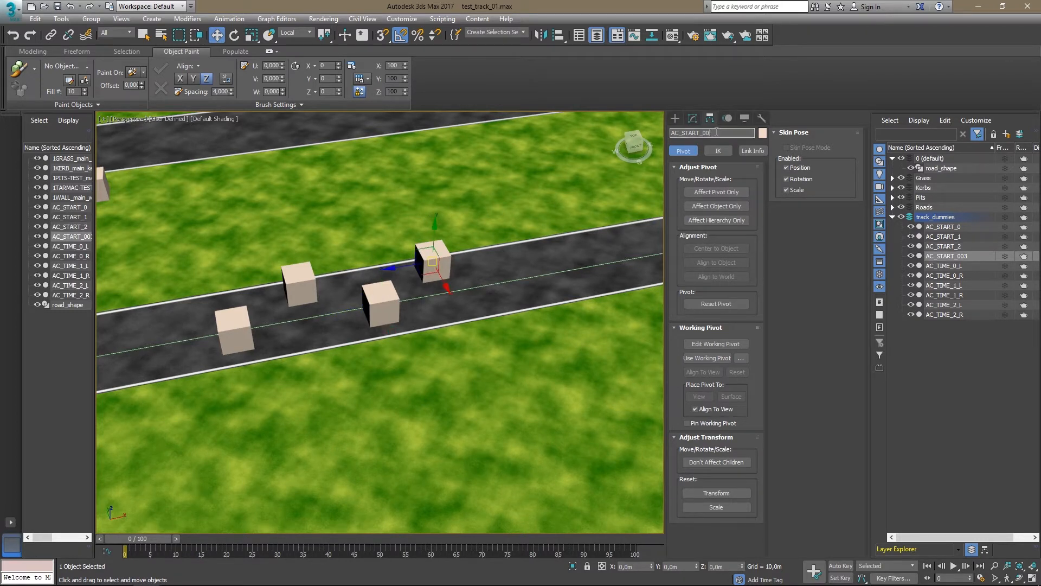
pyautogui.write('3')
pyautogui.press('Return')
# - Clone the four boxes AC_START_0 to AC_START_3 together as copies further back along the main road
pyautogui.click(237, 330)
pyautogui.keyDown('ctrl'); pyautogui.click(299, 282); pyautogui.keyUp('ctrl')
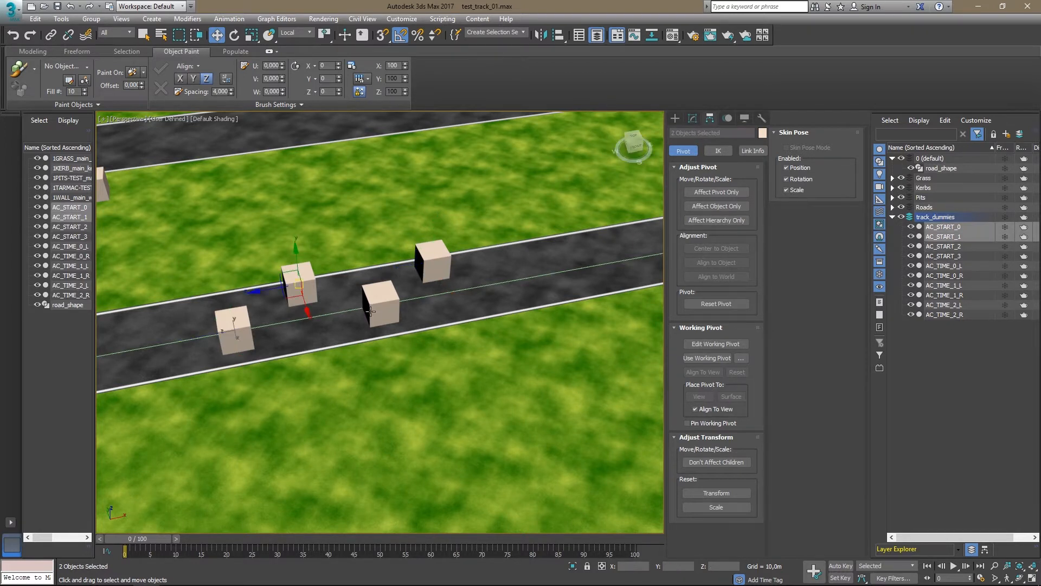
pyautogui.keyDown('ctrl'); pyautogui.click(373, 312); pyautogui.keyUp('ctrl')
pyautogui.keyDown('ctrl'); pyautogui.click(420, 260); pyautogui.keyUp('ctrl')
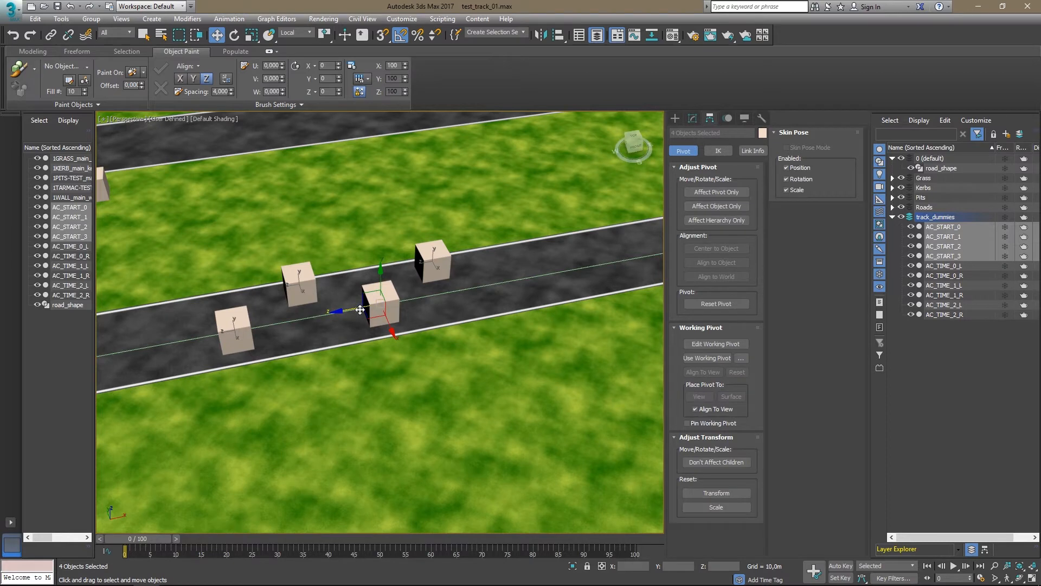
pyautogui.moveTo(347, 310)
pyautogui.keyDown('shift'); pyautogui.mouseDown()
pyautogui.moveTo(592, 289)
pyautogui.moveTo(581, 290)
pyautogui.mouseUp(); pyautogui.keyUp('shift')
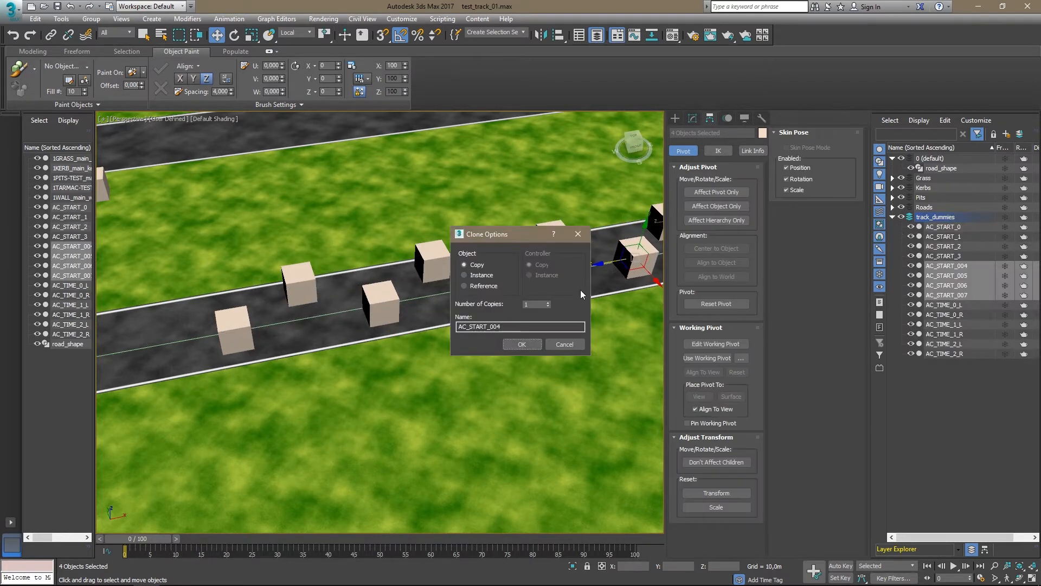
pyautogui.click(515, 343)
# - Clone the last four grid boxes once more along the road, continuing the staggered starting grid
pyautogui.keyDown('alt'); pyautogui.moveTo(565, 249); pyautogui.dragTo(413, 326, button='middle'); pyautogui.keyUp('alt')
pyautogui.scroll(-2, 403, 322)
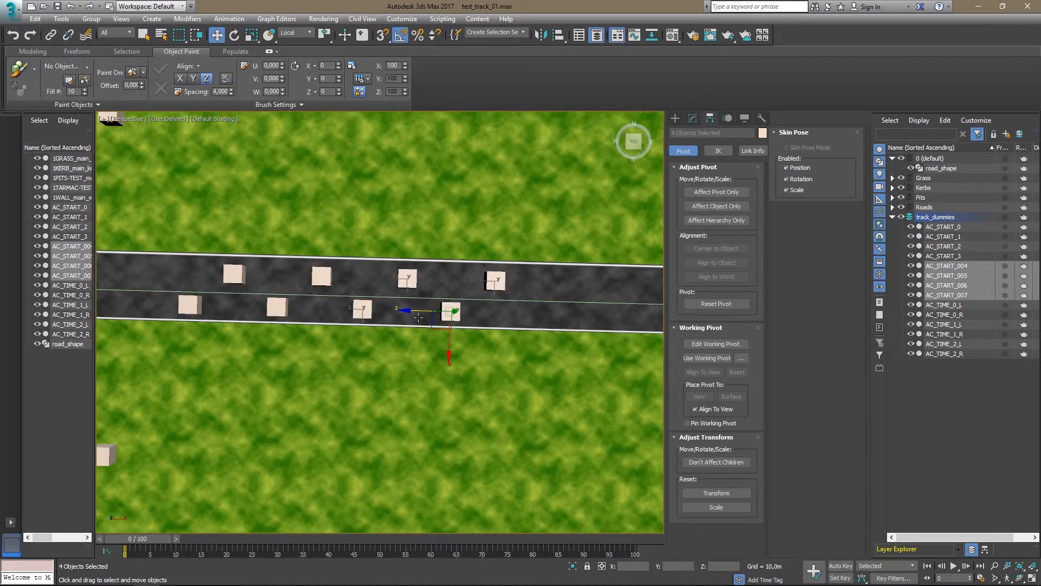
pyautogui.moveTo(419, 311); pyautogui.dragTo(593, 320)
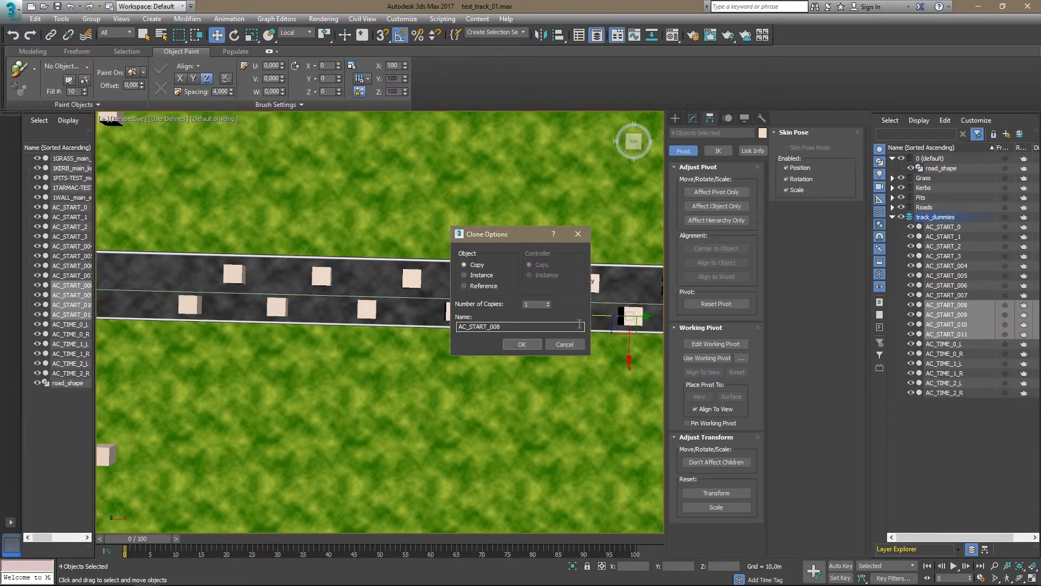
pyautogui.click(524, 344)
# - Rename the third pair of grid boxes AC_START_4 and AC_START_5
pyautogui.click(366, 313)
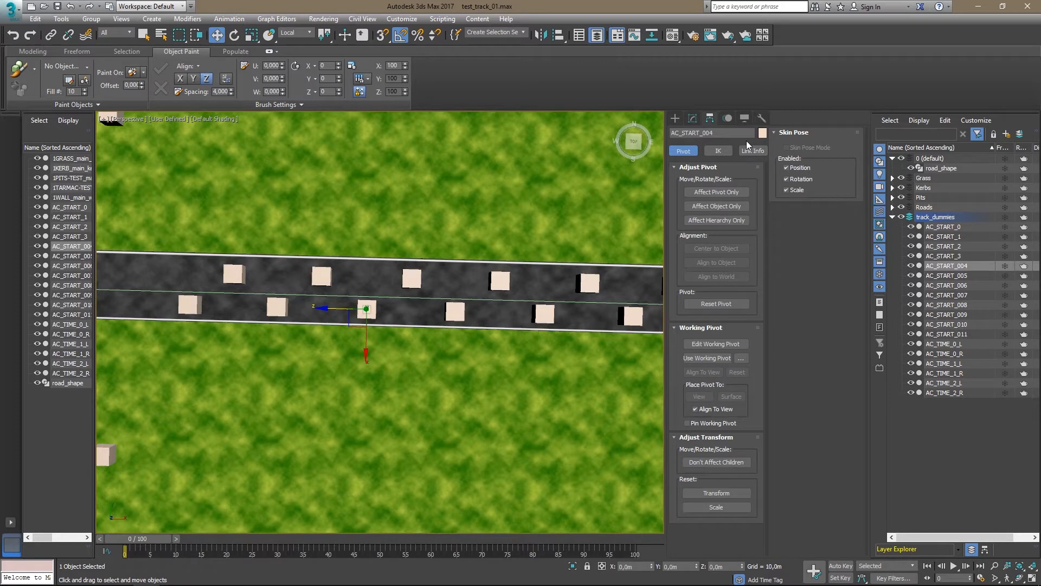
pyautogui.click(706, 132)
pyautogui.click(402, 273)
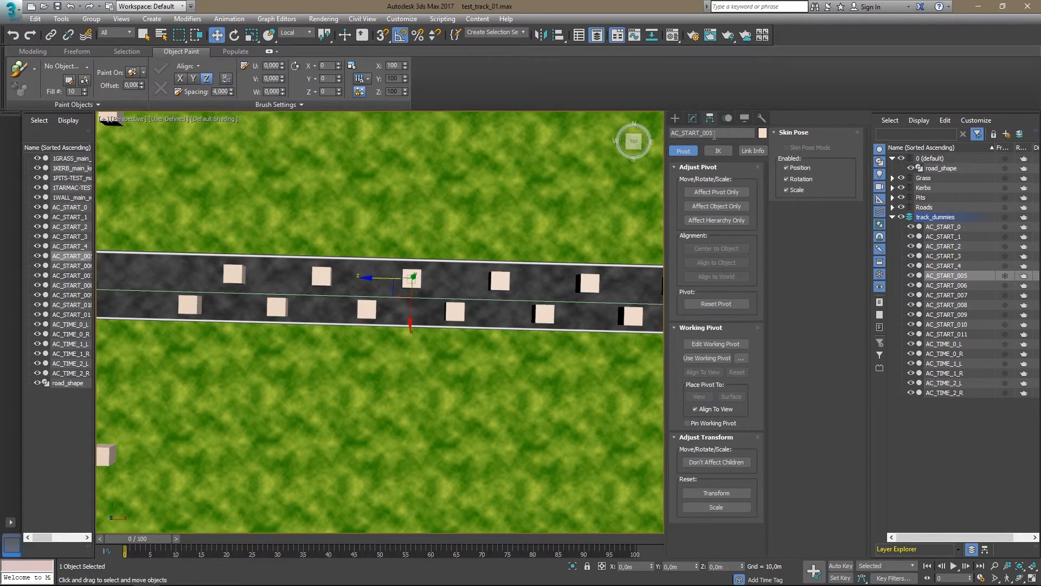
pyautogui.moveTo(703, 133); pyautogui.dragTo(729, 133)
pyautogui.write('5')
pyautogui.press('Return')
# - Rename the fourth pair of grid boxes AC_START_6 and AC_START_7
pyautogui.click(456, 313)
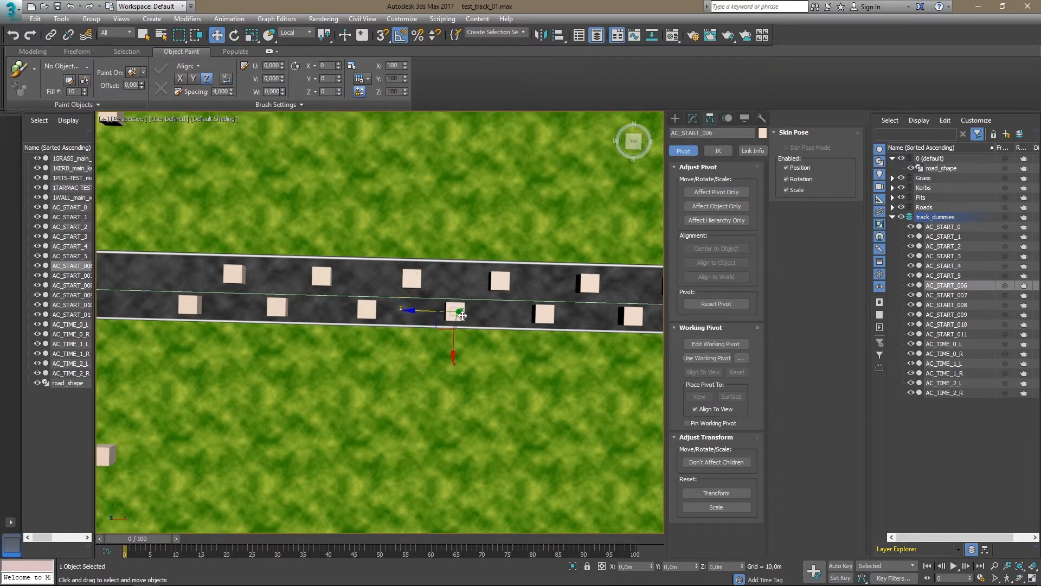
pyautogui.click(724, 132)
pyautogui.press('BackSpace')
pyautogui.write('6')
pyautogui.press('Return')
pyautogui.click(507, 283)
pyautogui.click(733, 135)
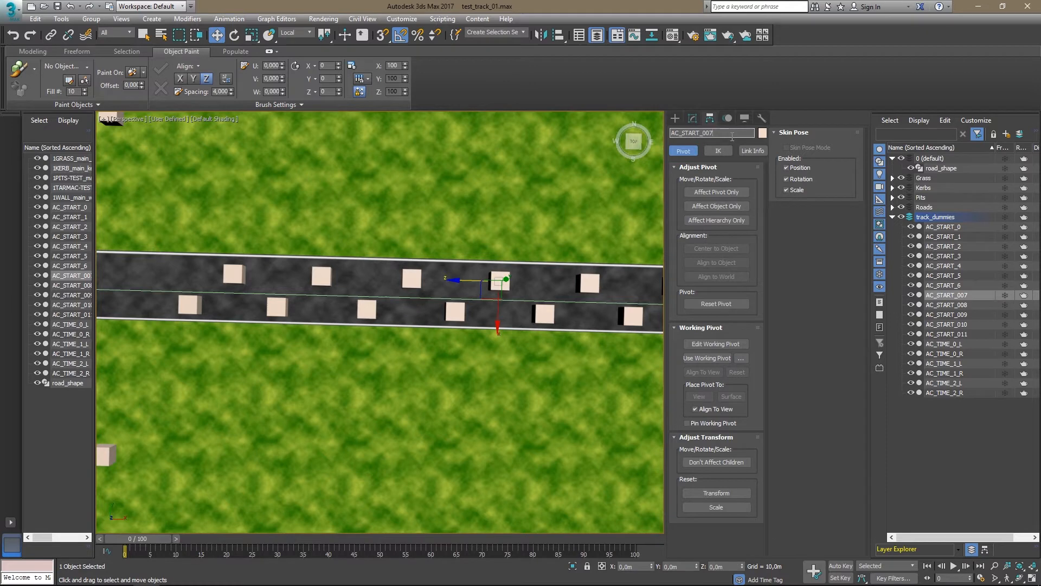
pyautogui.write('7')
pyautogui.press('Return')
# - Rename the fifth pair of grid boxes AC_START_8 and AC_START_9
pyautogui.moveTo(492, 252); pyautogui.dragTo(262, 223, button='middle')
pyautogui.click(314, 283)
pyautogui.click(721, 133)
pyautogui.write('8')
pyautogui.press('Return')
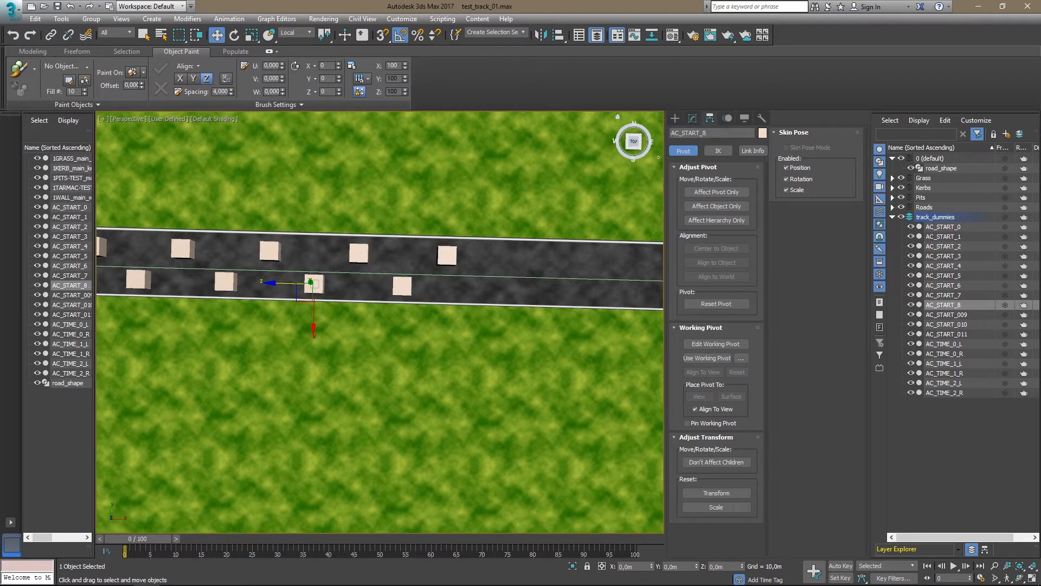
pyautogui.click(359, 256)
pyautogui.click(741, 133)
pyautogui.press('BackSpace')
pyautogui.write('9')
pyautogui.press('Return')
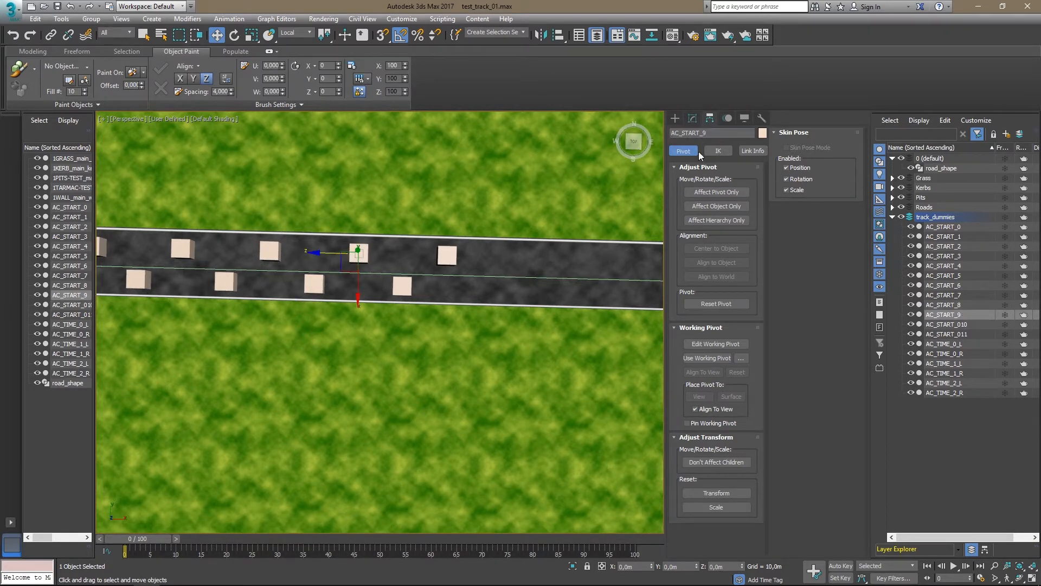
# - Rename the last pair of grid boxes AC_START_10 and AC_START_11
pyautogui.click(403, 286)
pyautogui.click(733, 132)
pyautogui.press('BackSpace')
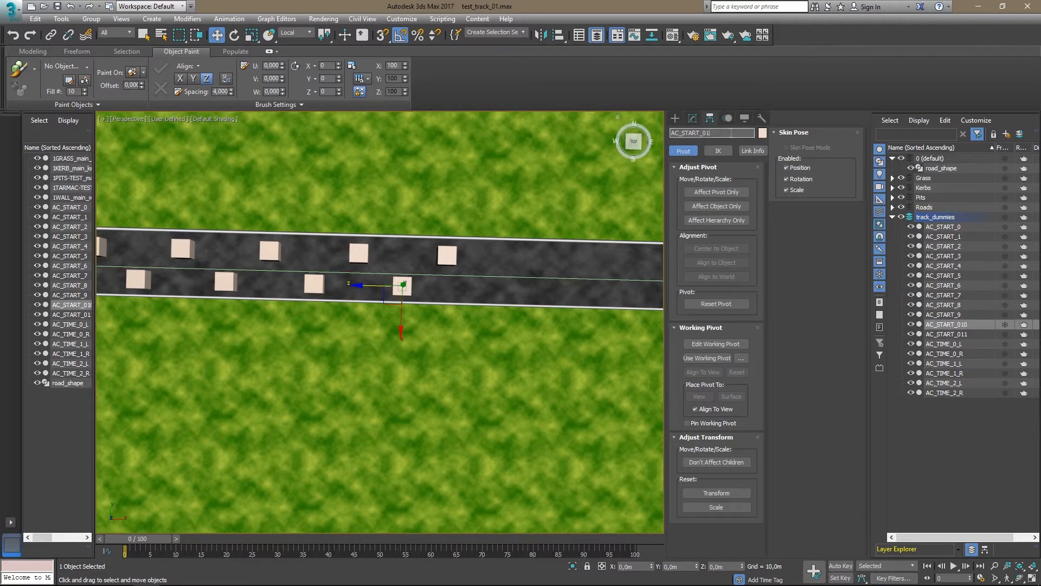
pyautogui.write('10')
pyautogui.press('Return')
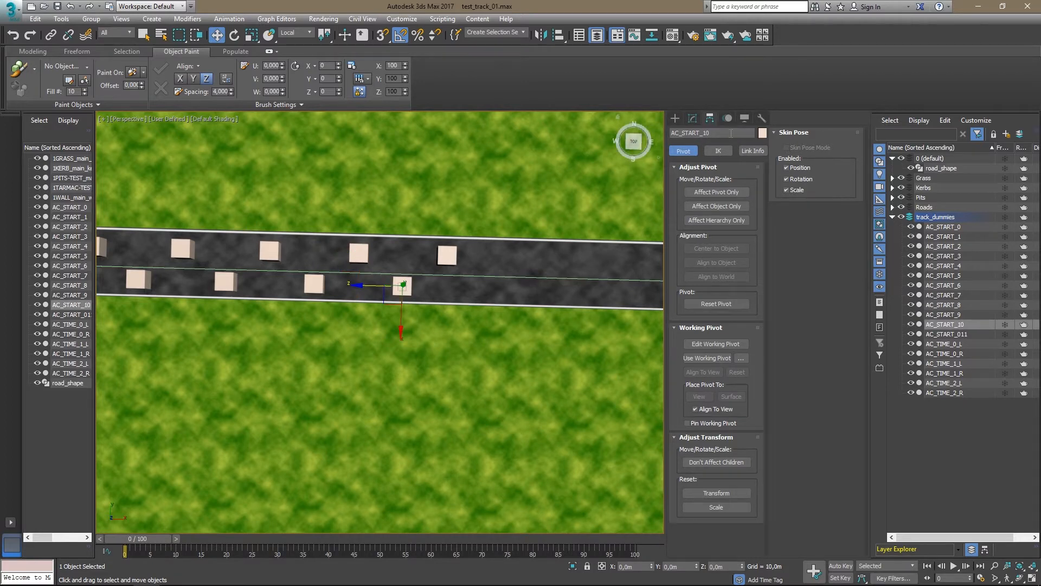
pyautogui.click(447, 254)
pyautogui.click(717, 137)
pyautogui.press('BackSpace')
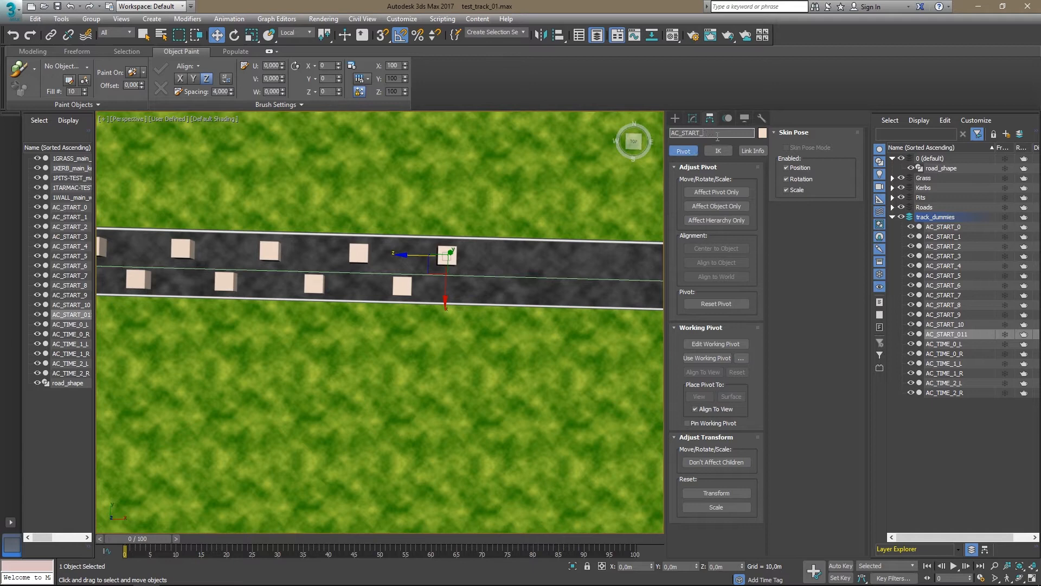
pyautogui.write('1')
pyautogui.press('Return')
# - Clone the AC_START_0 box as a copy onto the pit lane, near its outer edge
pyautogui.scroll(-5, 310, 203)
pyautogui.moveTo(366, 229); pyautogui.dragTo(345, 304, button='middle')
pyautogui.scroll(3, 351, 302)
pyautogui.moveTo(426, 285); pyautogui.dragTo(382, 287, button='middle')
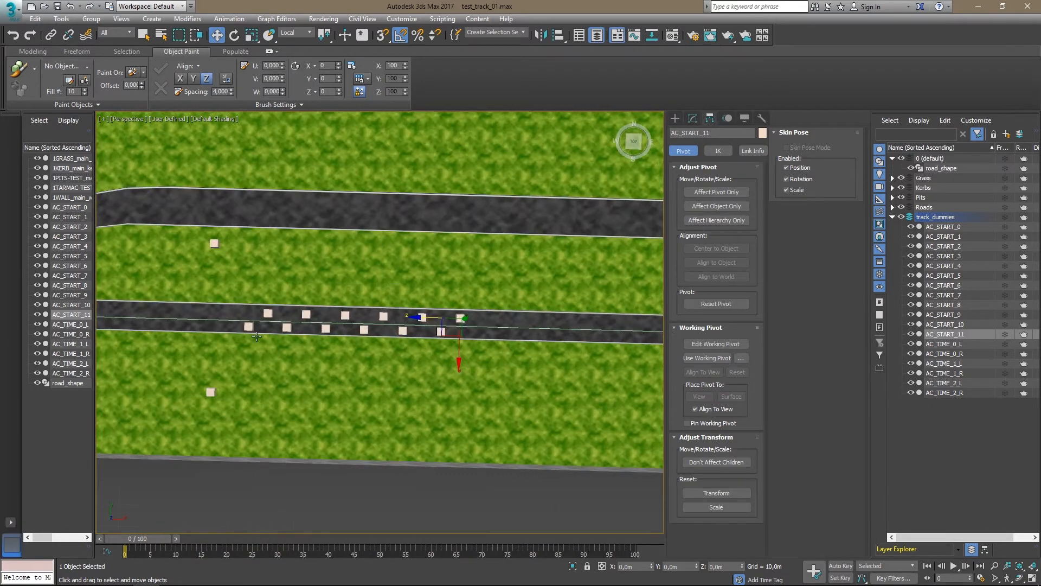
pyautogui.click(248, 330)
pyautogui.moveTo(253, 355)
pyautogui.mouseDown()
pyautogui.moveTo(249, 214)
pyautogui.moveTo(346, 216)
pyautogui.moveTo(302, 215)
pyautogui.mouseUp()
pyautogui.click(525, 338)
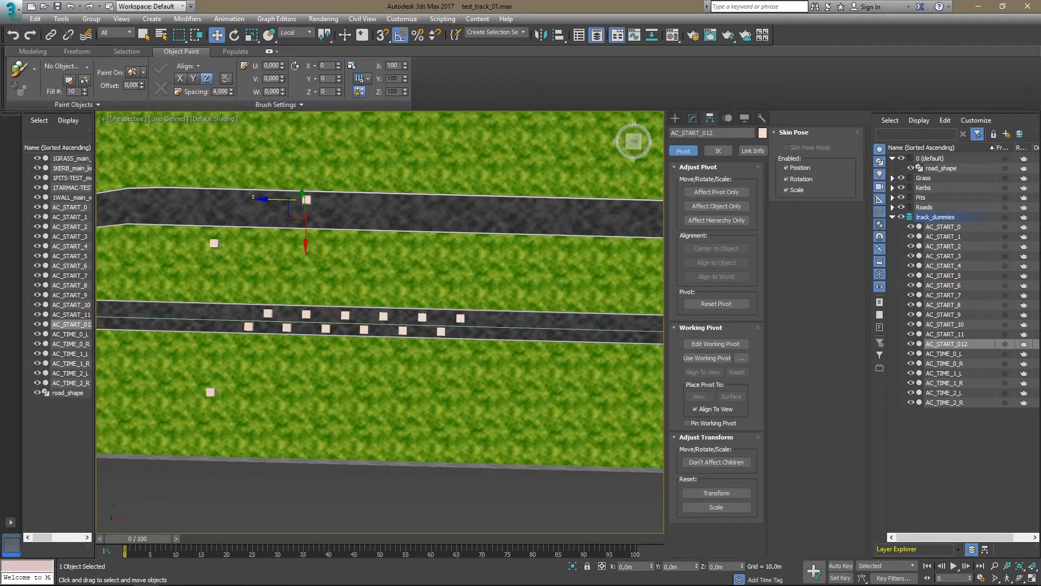
# - Copy the name AC_PIT_0 from the track guide in the browser and apply it to the pit lane box in 3ds Max
pyautogui.hotkey('alt', 'Tab')
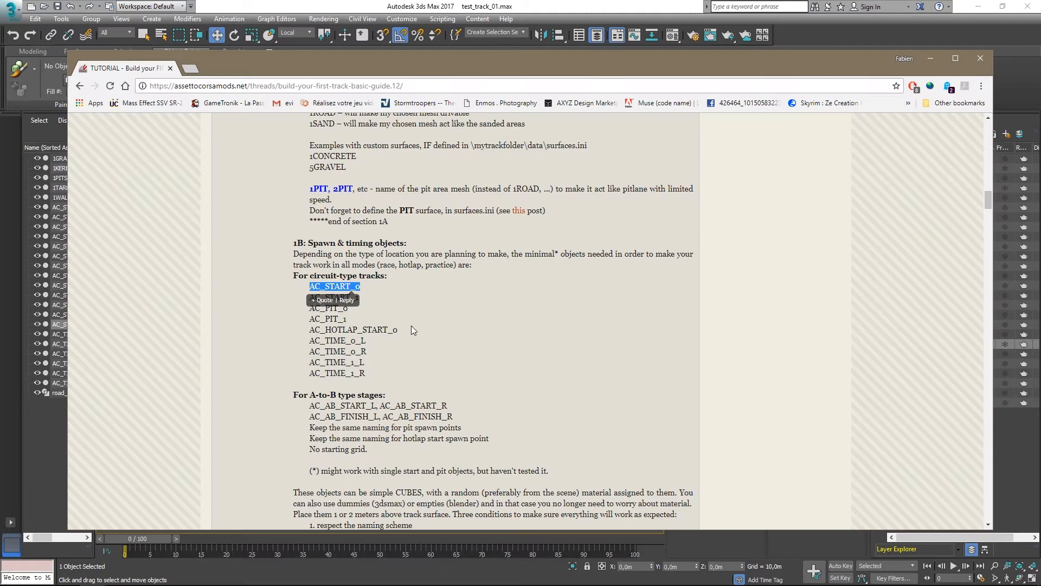
pyautogui.click(347, 308)
pyautogui.moveTo(348, 308); pyautogui.dragTo(309, 308)
pyautogui.hotkey('ctrl', 'c')
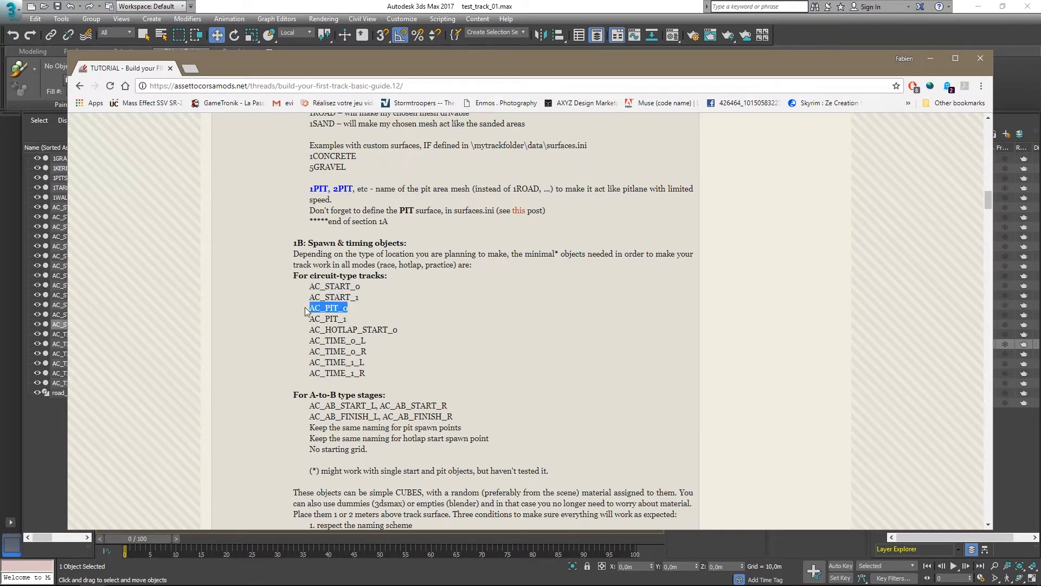
pyautogui.click(931, 59)
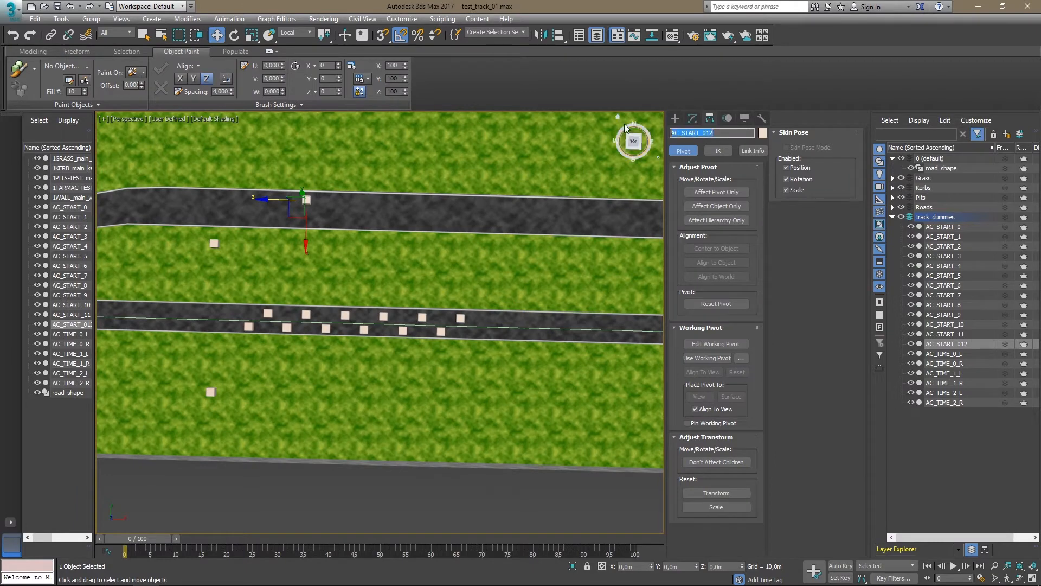
pyautogui.hotkey('ctrl', 'v')
pyautogui.press('Return')
# - Clone AC_PIT_0 a short distance along the pit lane, and copy the resulting pair to make a row of four boxes
pyautogui.moveTo(272, 201); pyautogui.dragTo(299, 195)
pyautogui.click(529, 341)
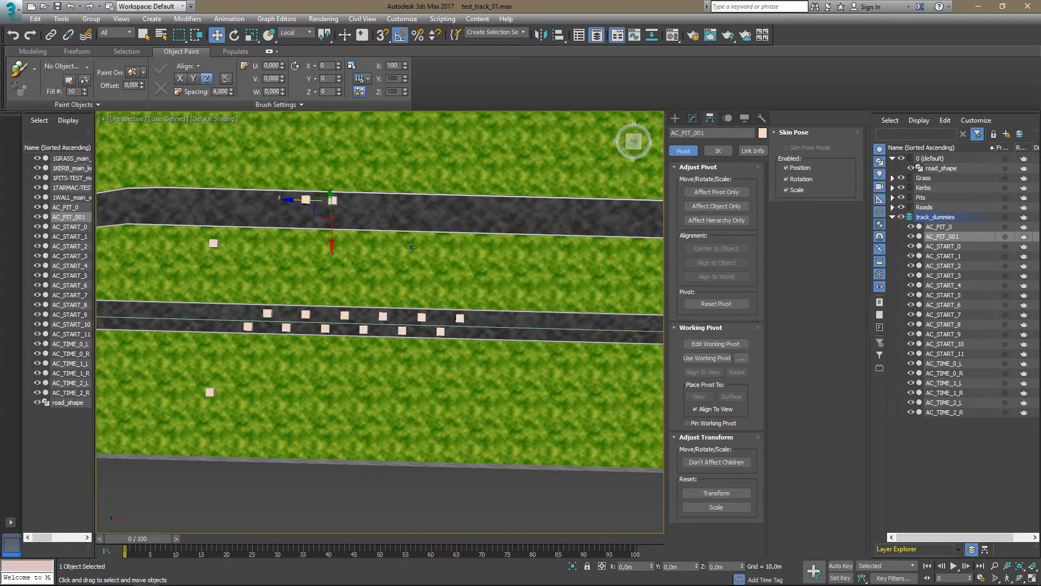
pyautogui.keyDown('ctrl'); pyautogui.click(305, 198); pyautogui.keyUp('ctrl')
pyautogui.scroll(5, 306, 199)
pyautogui.scroll(-7, 350, 226)
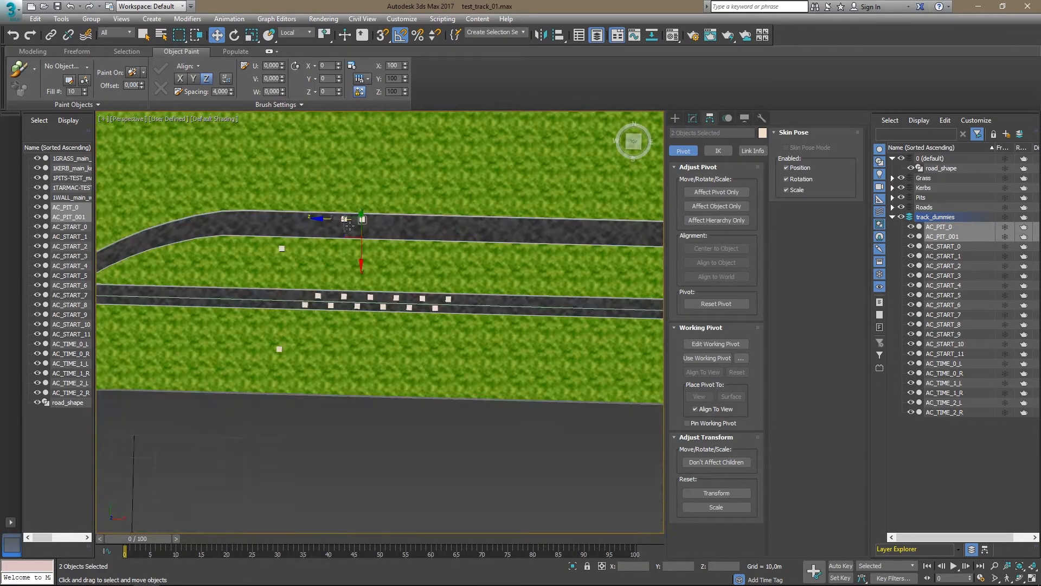
pyautogui.keyDown('shift'); pyautogui.moveTo(318, 219); pyautogui.dragTo(355, 219); pyautogui.keyUp('shift')
pyautogui.click(515, 342)
pyautogui.scroll(4, 402, 199)
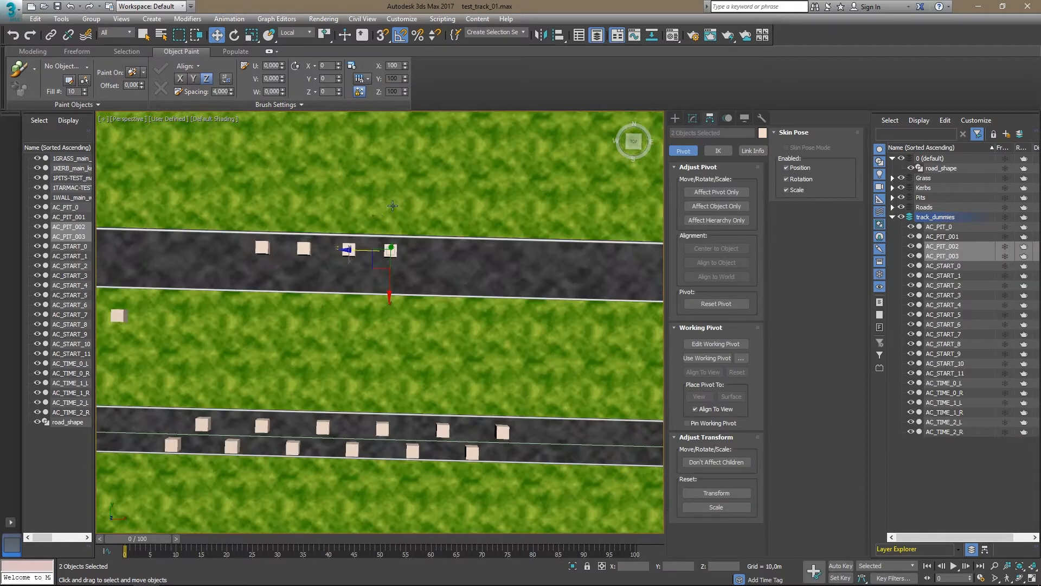
# - Select all four pit boxes and clone them as copies further along the pit lane at matching spacing
pyautogui.keyDown('ctrl'); pyautogui.click(261, 248); pyautogui.keyUp('ctrl')
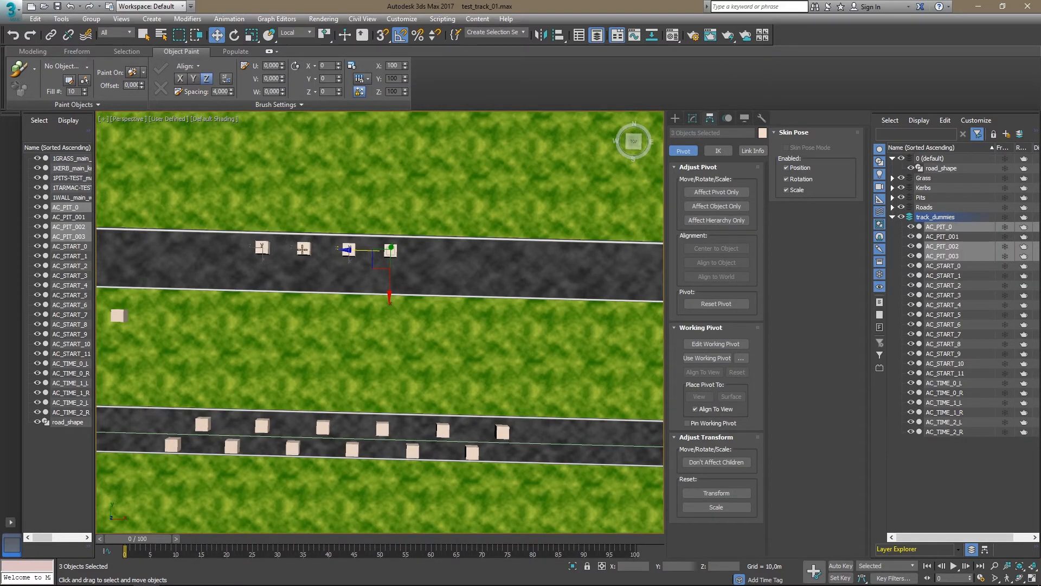
pyautogui.keyDown('ctrl'); pyautogui.click(303, 248); pyautogui.keyUp('ctrl')
pyautogui.scroll(-3, 303, 249)
pyautogui.keyDown('shift'); pyautogui.moveTo(278, 250); pyautogui.dragTo(352, 249); pyautogui.keyUp('shift')
pyautogui.press('Return')
pyautogui.scroll(5, 431, 319)
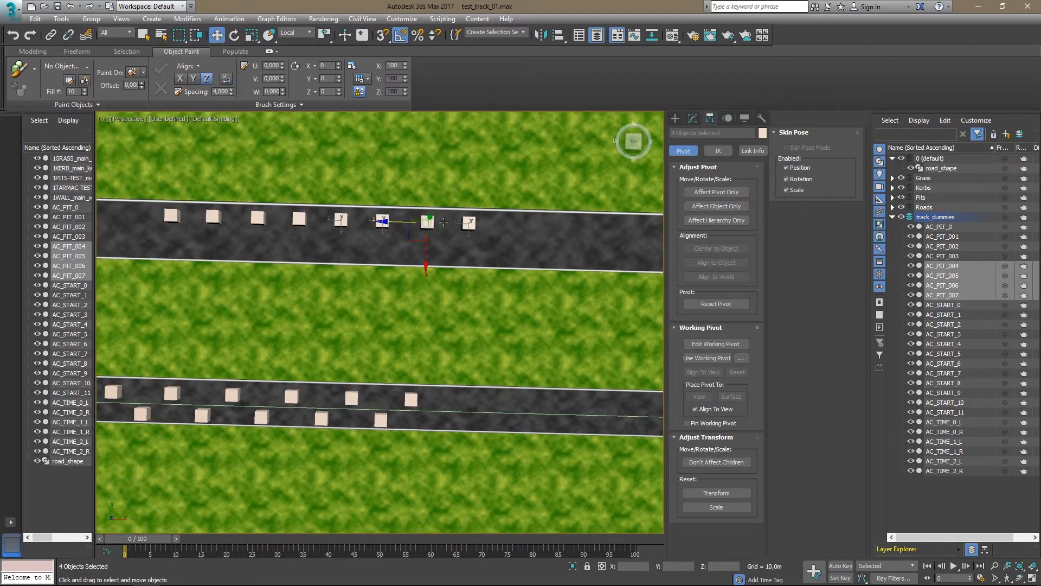
# - Clone the last four pit boxes again to extend the pit lane row to twelve
pyautogui.scroll(-5, 327, 245)
pyautogui.moveTo(328, 245)
pyautogui.mouseDown()
pyautogui.moveTo(401, 260)
pyautogui.moveTo(392, 261)
pyautogui.mouseUp()
pyautogui.click(506, 340)
pyautogui.scroll(2, 372, 287)
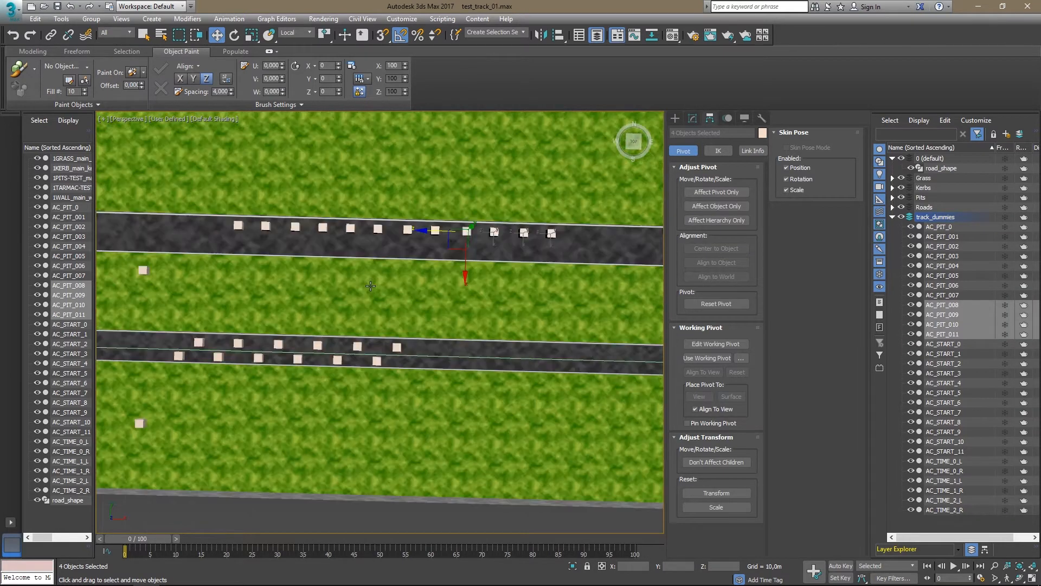
# - Rename the second and third boxes in the pit lane row AC_PIT_1 and AC_PIT_2
pyautogui.click(238, 225)
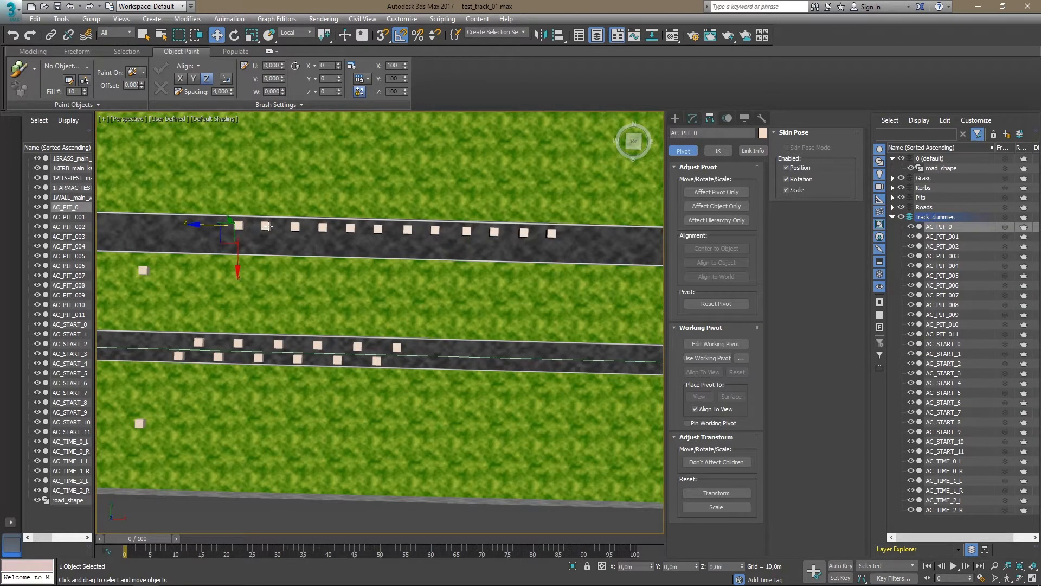
pyautogui.click(266, 226)
pyautogui.moveTo(693, 133); pyautogui.dragTo(714, 133)
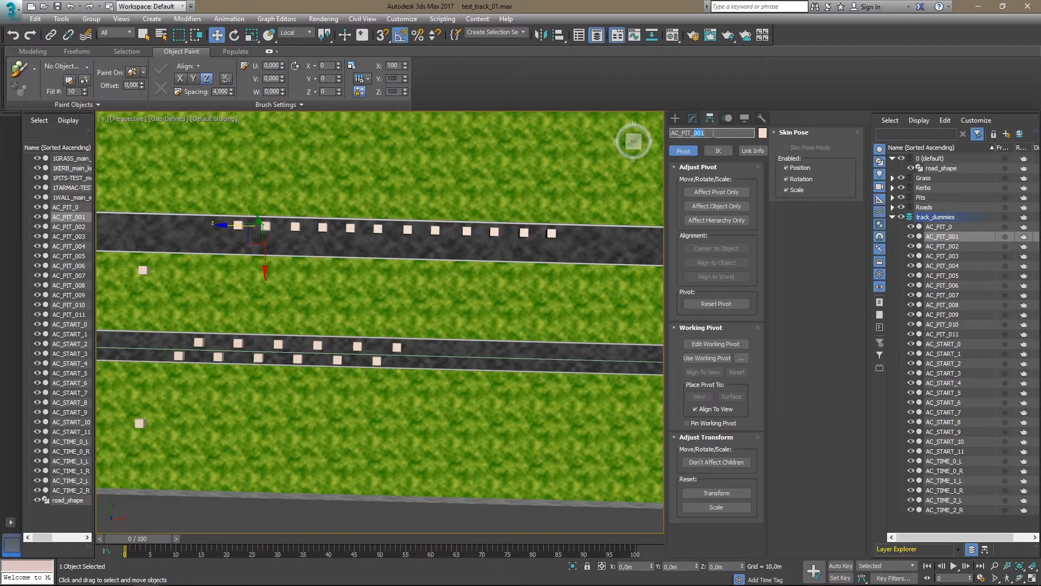
pyautogui.click(295, 226)
pyautogui.moveTo(694, 133); pyautogui.dragTo(718, 133)
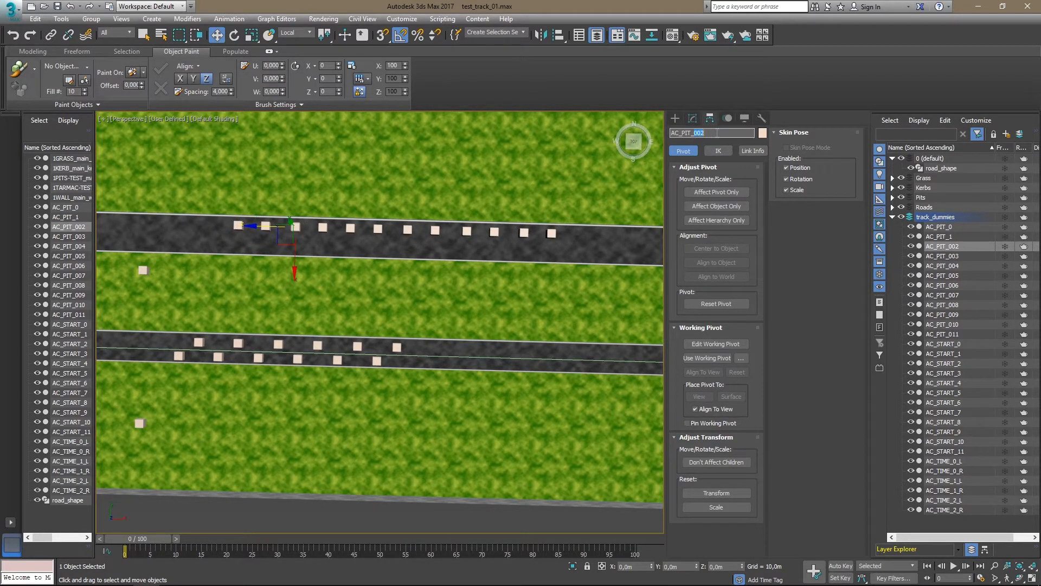
pyautogui.write('2')
pyautogui.press('Return')
# - Rename the fourth, fifth and sixth boxes in the pit lane row AC_PIT_3, AC_PIT_4 and AC_PIT_5
pyautogui.click(324, 227)
pyautogui.moveTo(694, 133); pyautogui.dragTo(713, 134)
pyautogui.write('3')
pyautogui.press('Return')
pyautogui.click(350, 228)
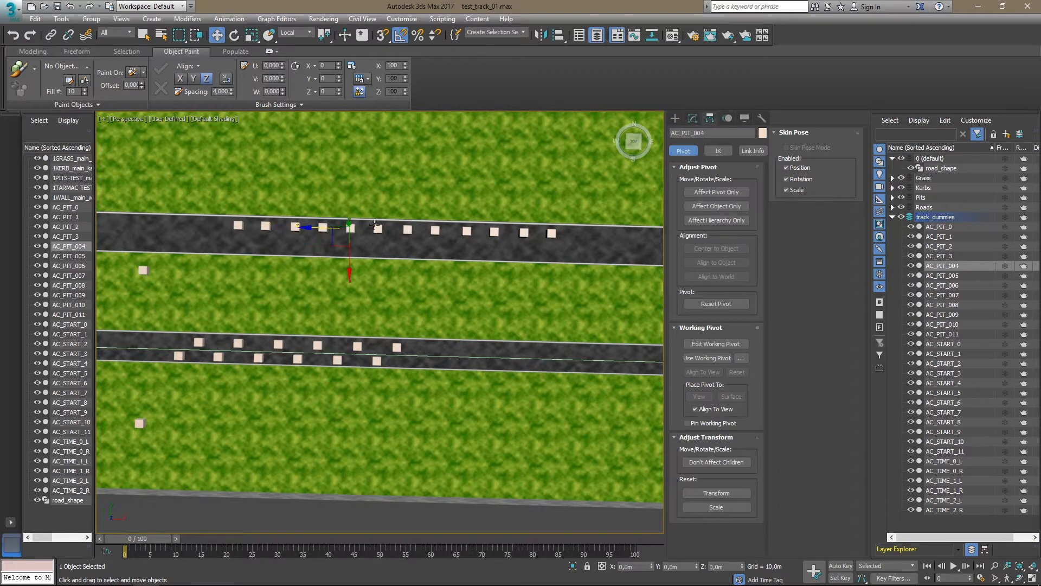
pyautogui.moveTo(696, 133); pyautogui.dragTo(711, 135)
pyautogui.write('4')
pyautogui.press('Return')
pyautogui.click(378, 228)
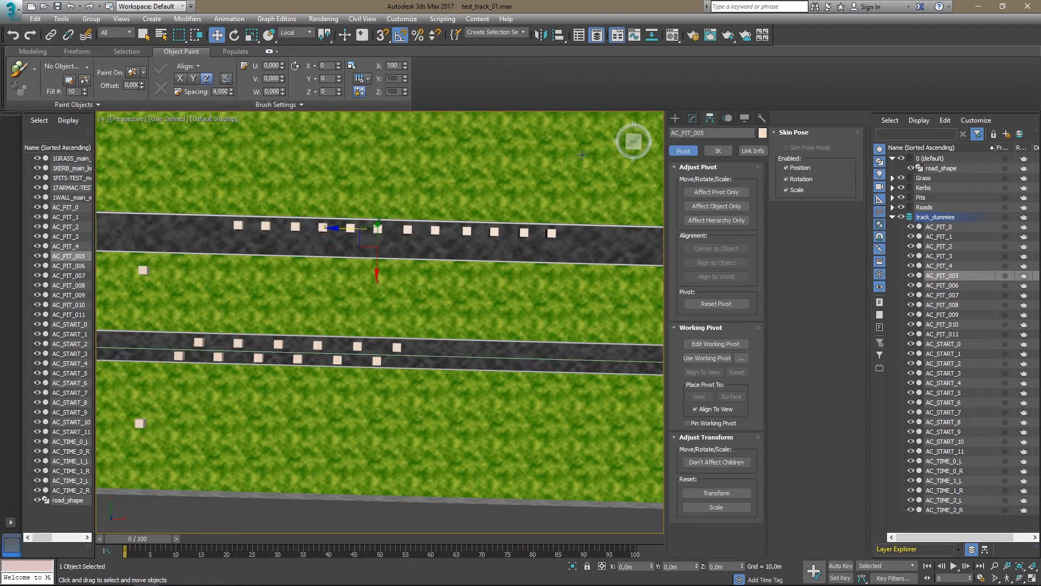
pyautogui.moveTo(697, 133); pyautogui.dragTo(715, 131)
pyautogui.write('5')
pyautogui.press('Return')
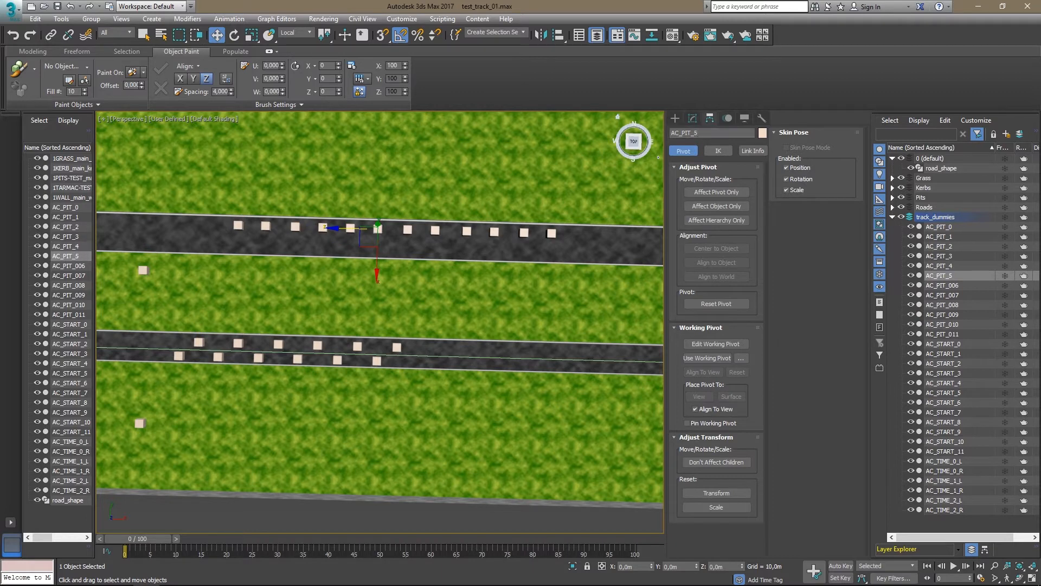
# - Rename the seventh, eighth and ninth boxes in the pit lane row AC_PIT_6, AC_PIT_7 and AC_PIT_8
pyautogui.click(406, 227)
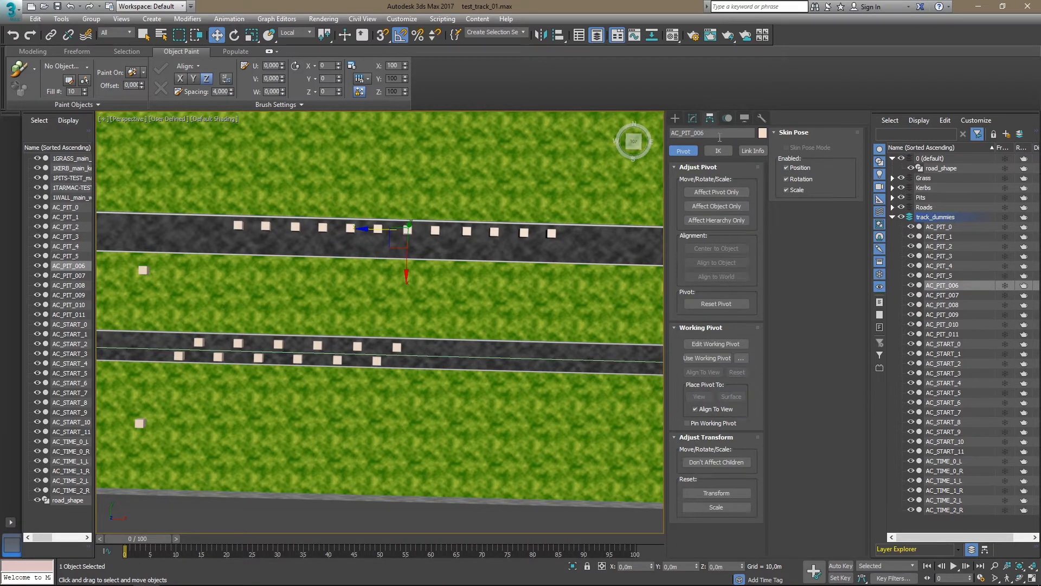
pyautogui.press('Return')
pyautogui.click(434, 231)
pyautogui.click(723, 135)
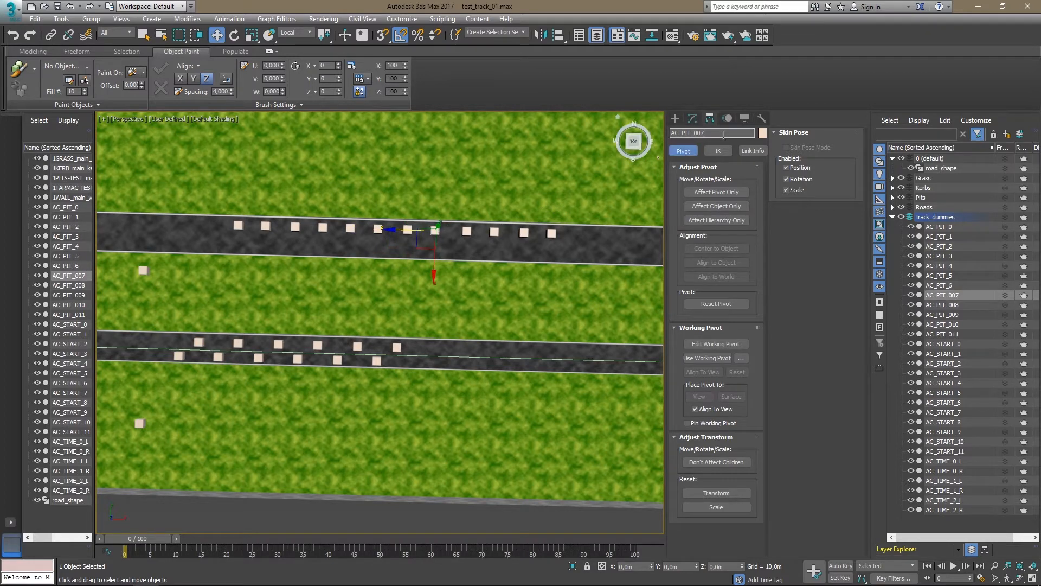
pyautogui.write('7')
pyautogui.press('Return')
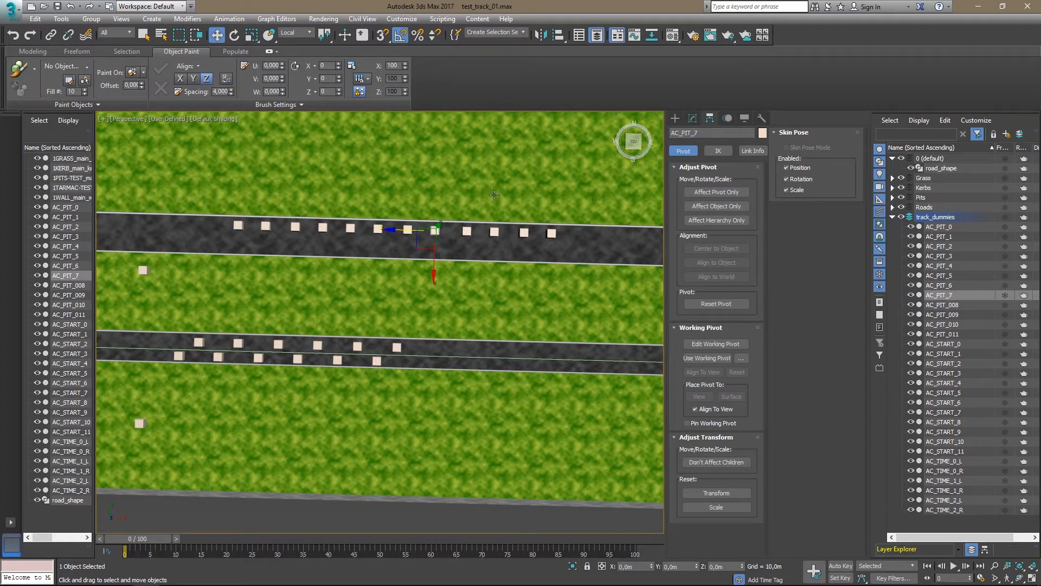
pyautogui.click(466, 230)
pyautogui.click(725, 133)
pyautogui.press('BackSpace')
pyautogui.press('BackSpace')
pyautogui.write('8')
pyautogui.press('Return')
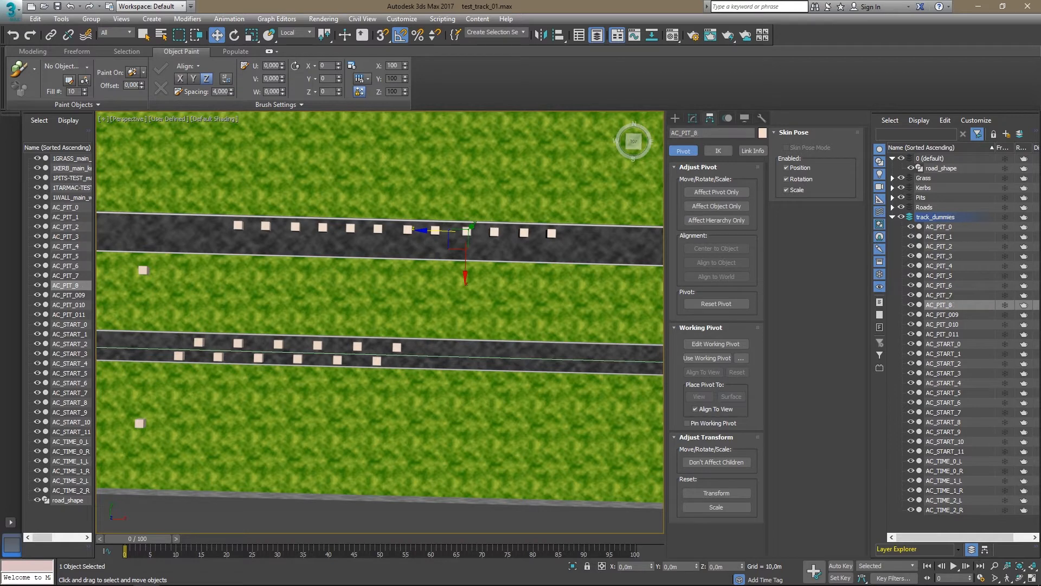
# - Rename the last three boxes in the pit lane row AC_PIT_9, AC_PIT_10 and AC_PIT_11
pyautogui.click(494, 231)
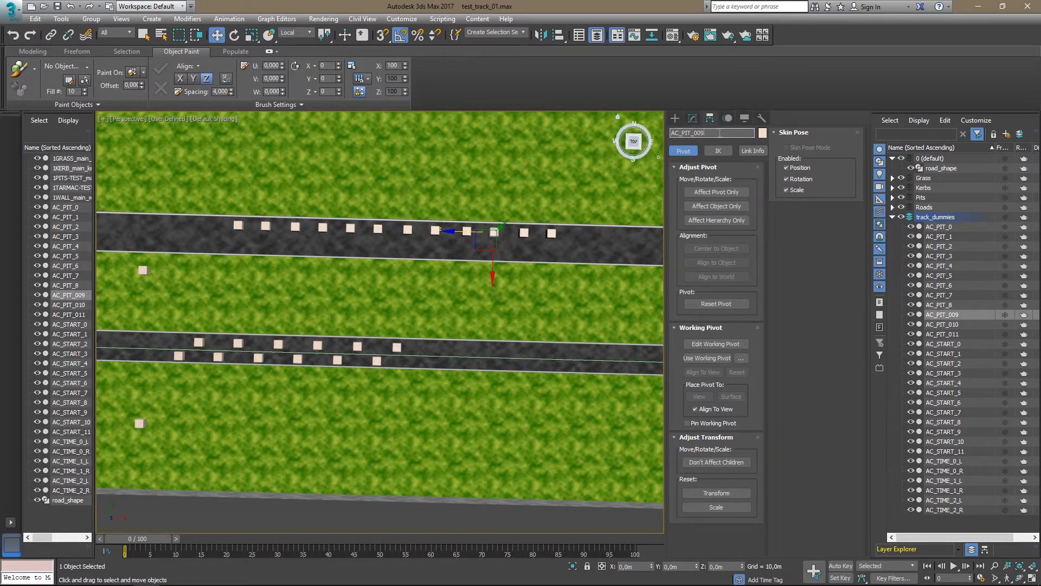
pyautogui.write('9')
pyautogui.press('Return')
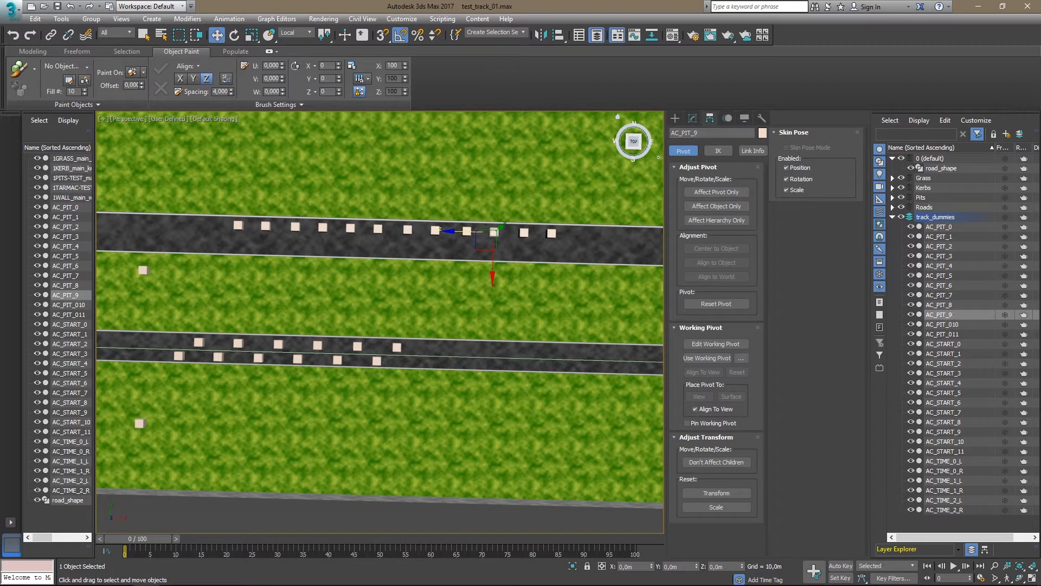
pyautogui.click(524, 232)
pyautogui.click(720, 133)
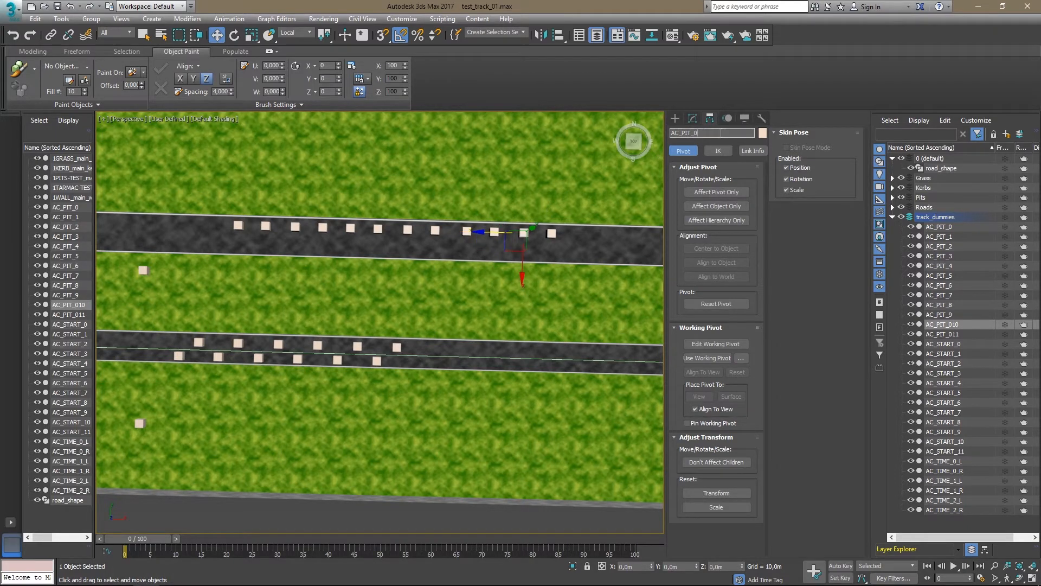
pyautogui.write('10')
pyautogui.press('Return')
pyautogui.click(550, 233)
pyautogui.click(724, 133)
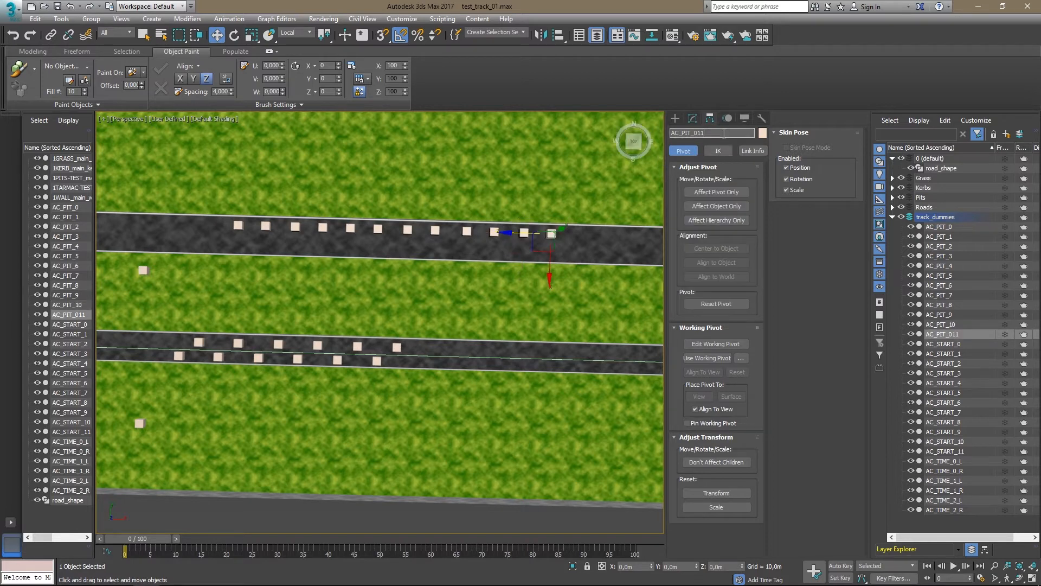
pyautogui.write('11')
pyautogui.press('Return')
# - Clone AC_START_0 and place the copy well behind the starting grid along the main straight
pyautogui.scroll(-5, 446, 266)
pyautogui.scroll(4, 373, 264)
pyautogui.click(270, 257)
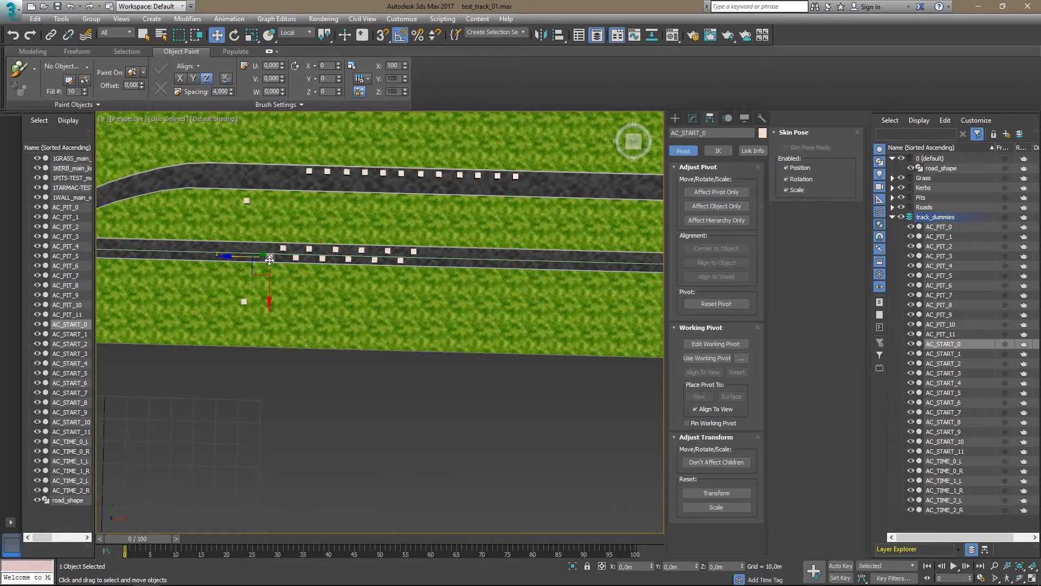
pyautogui.keyDown('shift'); pyautogui.moveTo(227, 257); pyautogui.dragTo(545, 286); pyautogui.keyUp('shift')
pyautogui.click(521, 344)
pyautogui.scroll(5, 266, 271)
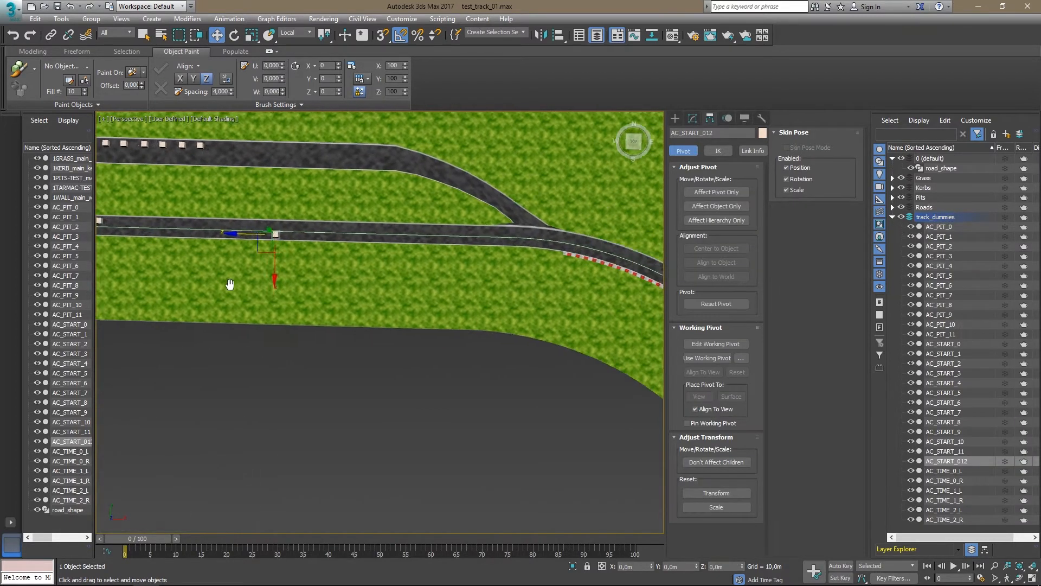
# - Move the cloned start box further along the main straight to where the pit lane joins, just before the kerb
pyautogui.moveTo(195, 239); pyautogui.dragTo(454, 242)
pyautogui.moveTo(369, 242); pyautogui.dragTo(499, 265, button='middle')
pyautogui.scroll(-2, 499, 265)
pyautogui.moveTo(409, 266); pyautogui.dragTo(301, 265, button='middle')
pyautogui.scroll(4, 505, 265)
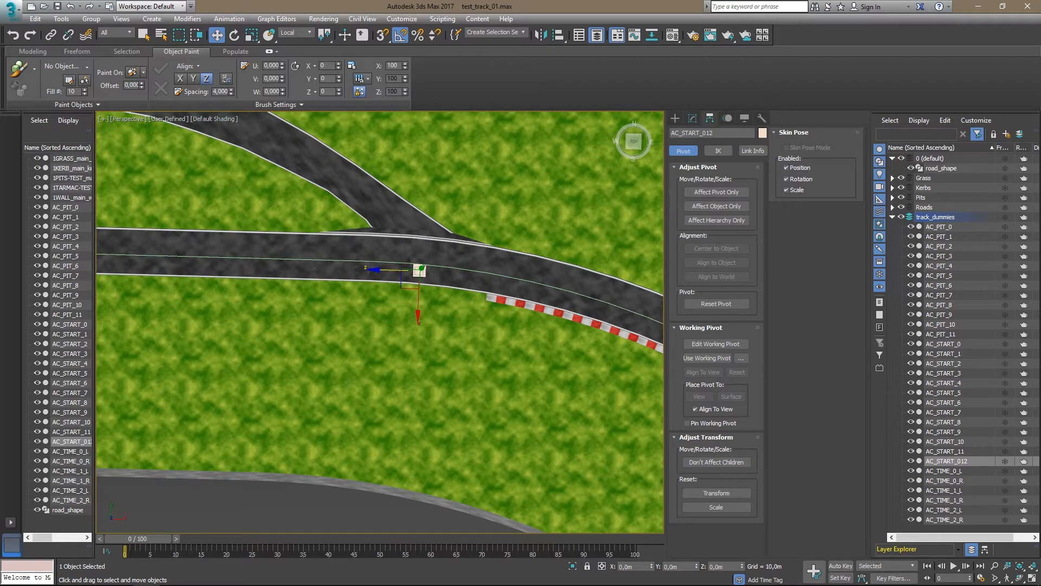
# - Copy the name AC_HOTLAP_START_0 from the track guide in the browser and rename the cloned start box with it in 3ds Max
pyautogui.hotkey('alt', 'Tab')
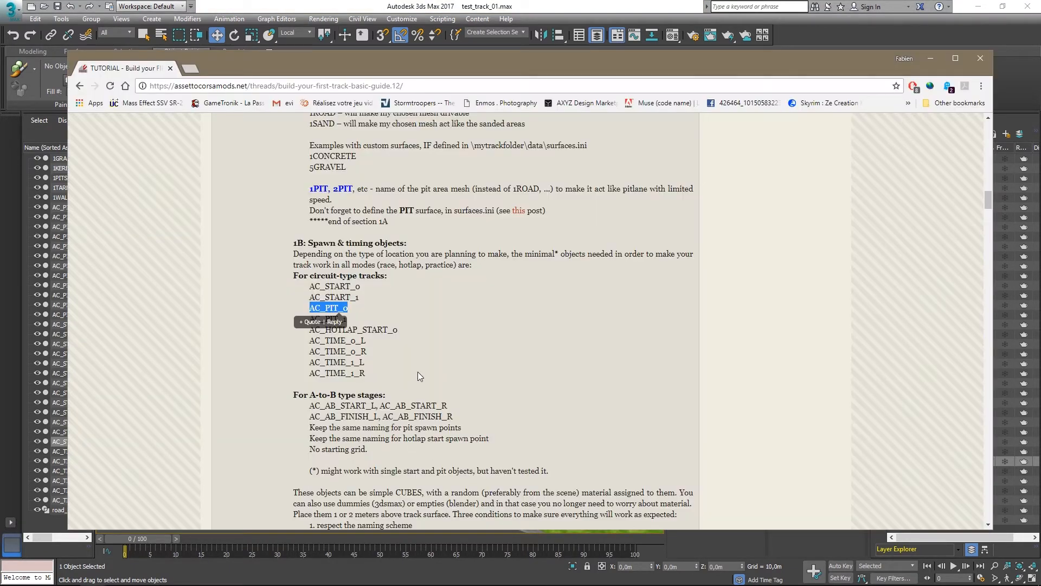
pyautogui.click(327, 330)
pyautogui.moveTo(311, 330); pyautogui.dragTo(415, 330)
pyautogui.hotkey('ctrl', 'c')
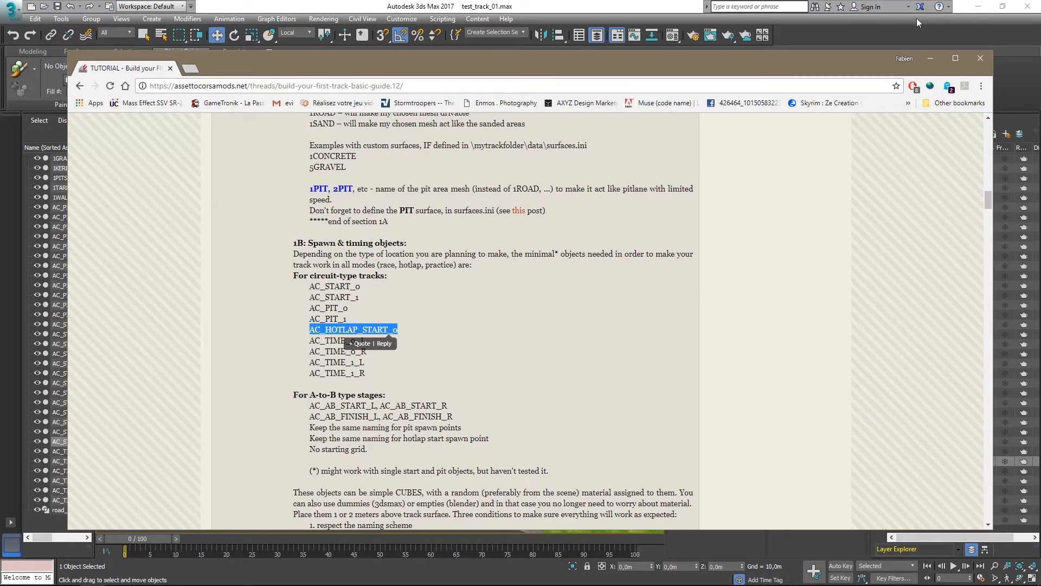
pyautogui.click(929, 57)
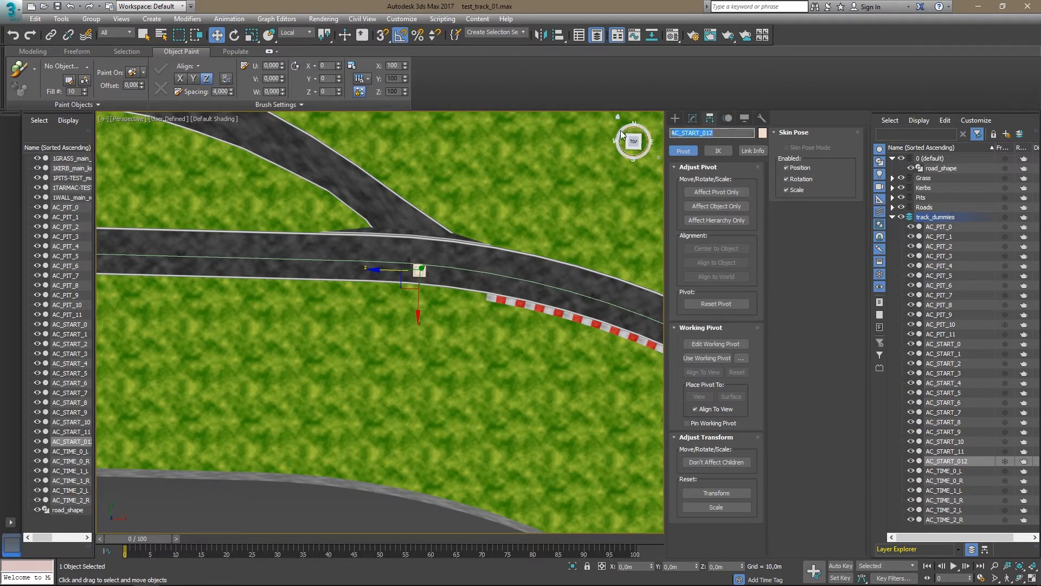
pyautogui.hotkey('ctrl', 'v')
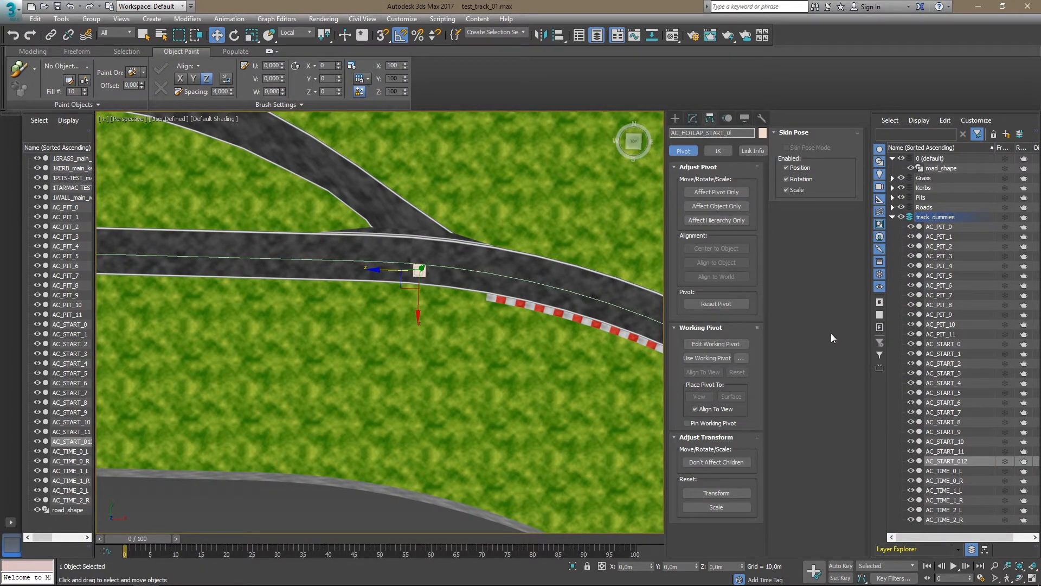
pyautogui.press('Return')
# - Examine the whole circuit to check where the hotlap start, grid, pit and timing boxes sit
pyautogui.keyDown('alt'); pyautogui.moveTo(506, 212); pyautogui.dragTo(420, 187, button='middle'); pyautogui.keyUp('alt')
pyautogui.keyDown('alt'); pyautogui.moveTo(477, 249); pyautogui.dragTo(450, 232, button='middle'); pyautogui.keyUp('alt')
pyautogui.scroll(-4, 470, 285)
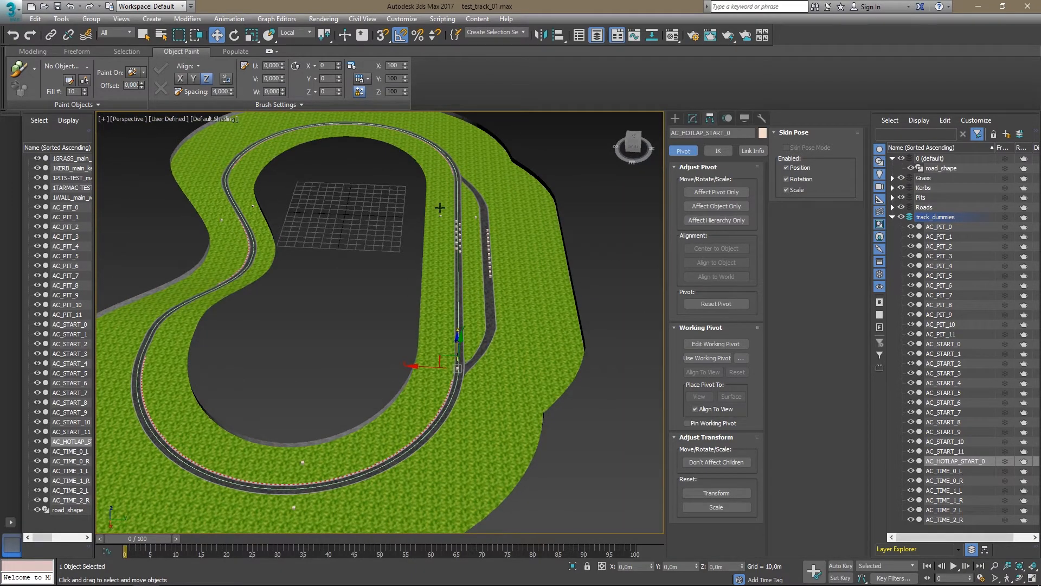
pyautogui.scroll(3, 446, 202)
pyautogui.scroll(-3, 464, 201)
pyautogui.scroll(5, 456, 211)
pyautogui.keyDown('alt'); pyautogui.moveTo(486, 213); pyautogui.dragTo(449, 298, button='middle'); pyautogui.keyUp('alt')
pyautogui.moveTo(471, 353); pyautogui.dragTo(486, 270, button='middle')
# - Draw a thin plane about 31.7 m long and 0.24 m wide across the main straight, between the two timing boxes ahead of the grid
pyautogui.scroll(2, 486, 269)
pyautogui.hotkey('alt', 'w')
pyautogui.rightClick(288, 230)
pyautogui.hotkey('alt', 'w')
pyautogui.scroll(6, 377, 244)
pyautogui.click(674, 119)
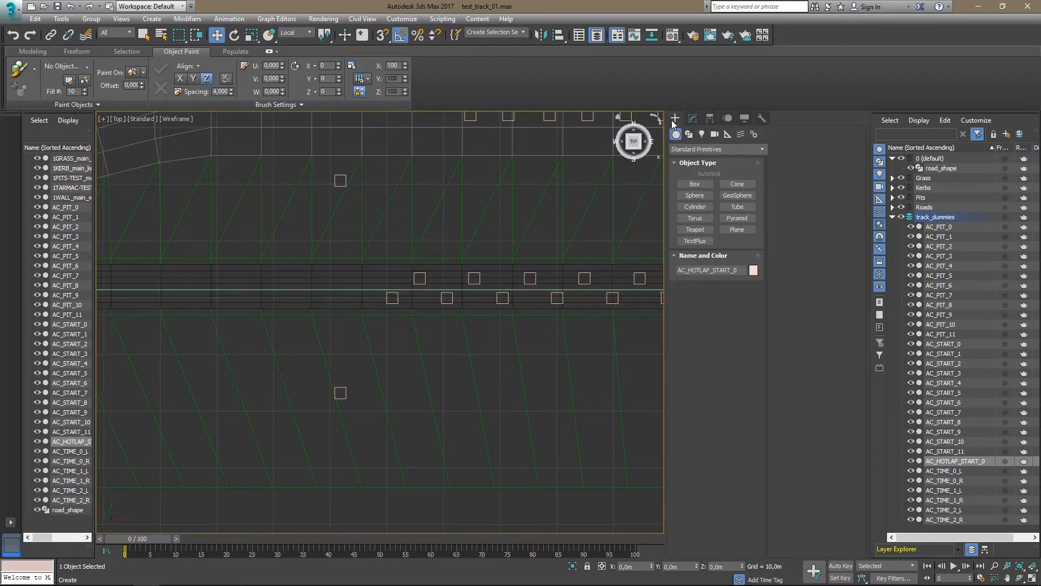
pyautogui.click(695, 184)
pyautogui.click(736, 229)
pyautogui.scroll(2, 428, 242)
pyautogui.scroll(2, 402, 217)
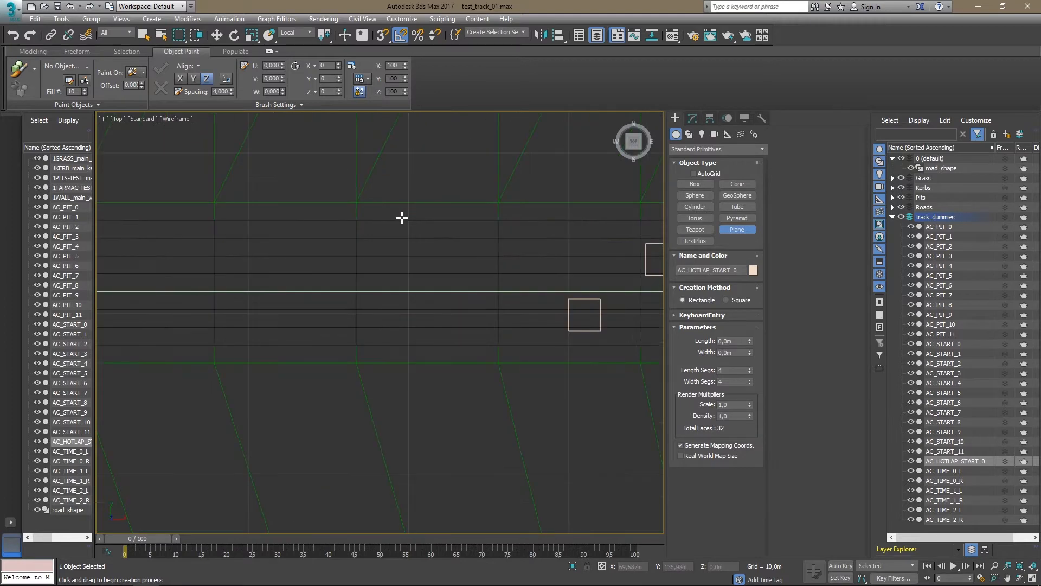
pyautogui.scroll(-4, 403, 220)
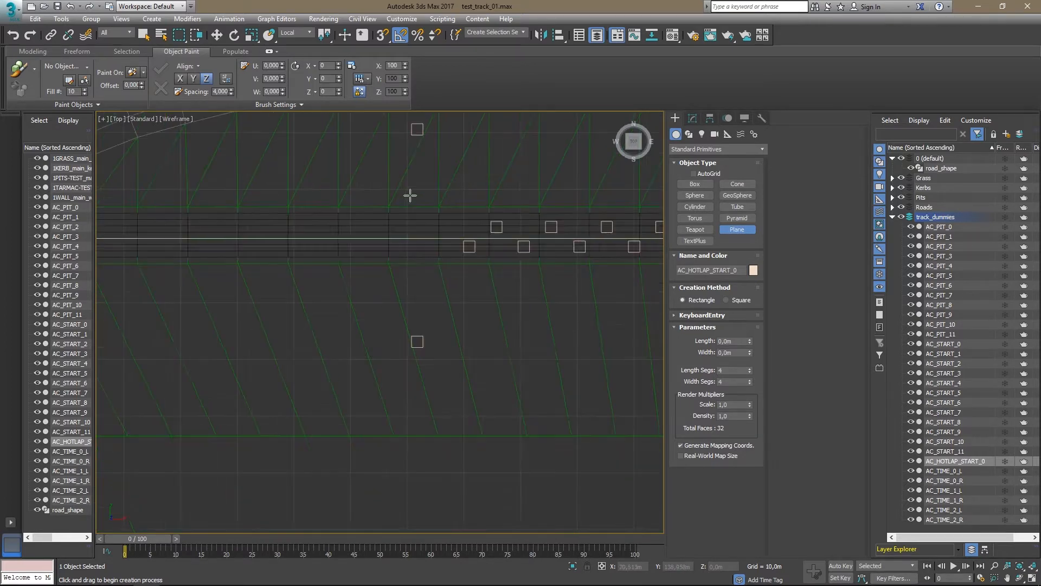
pyautogui.scroll(3, 409, 137)
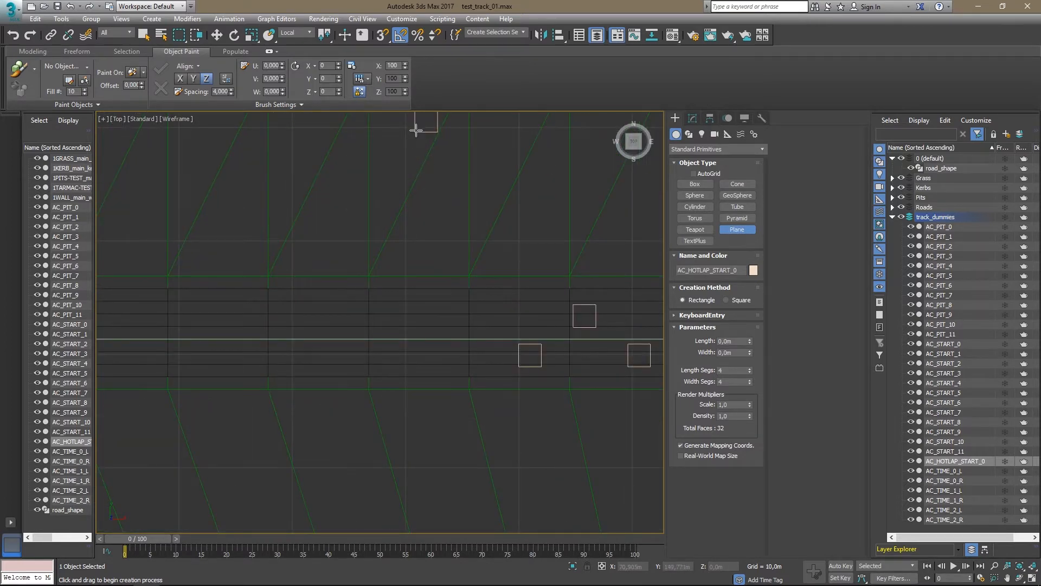
pyautogui.moveTo(425, 132); pyautogui.dragTo(428, 491)
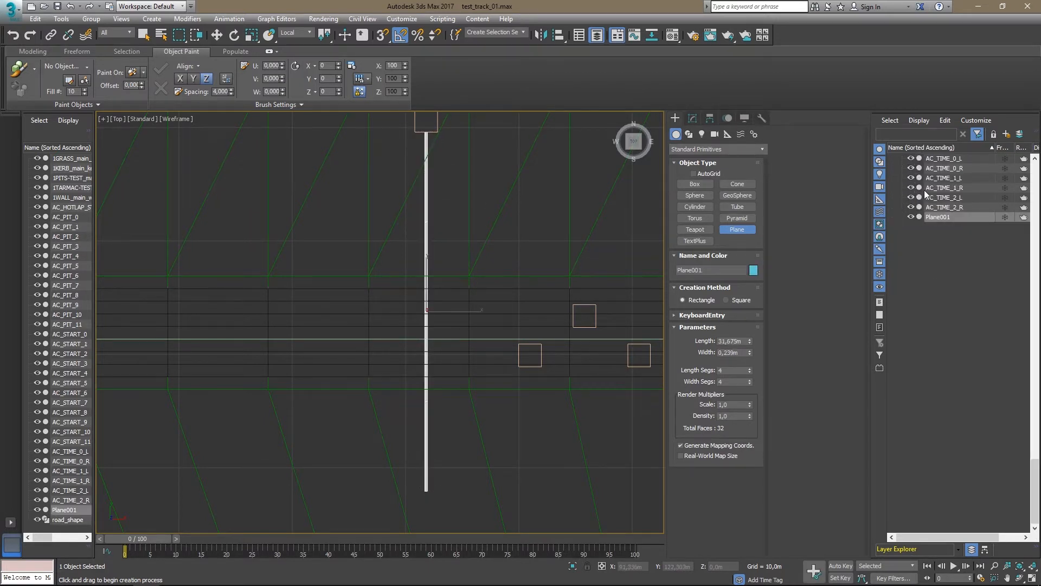
# - Raise the new plane vertically from the grid level up to the height of the track
pyautogui.click(902, 121)
pyautogui.click(692, 118)
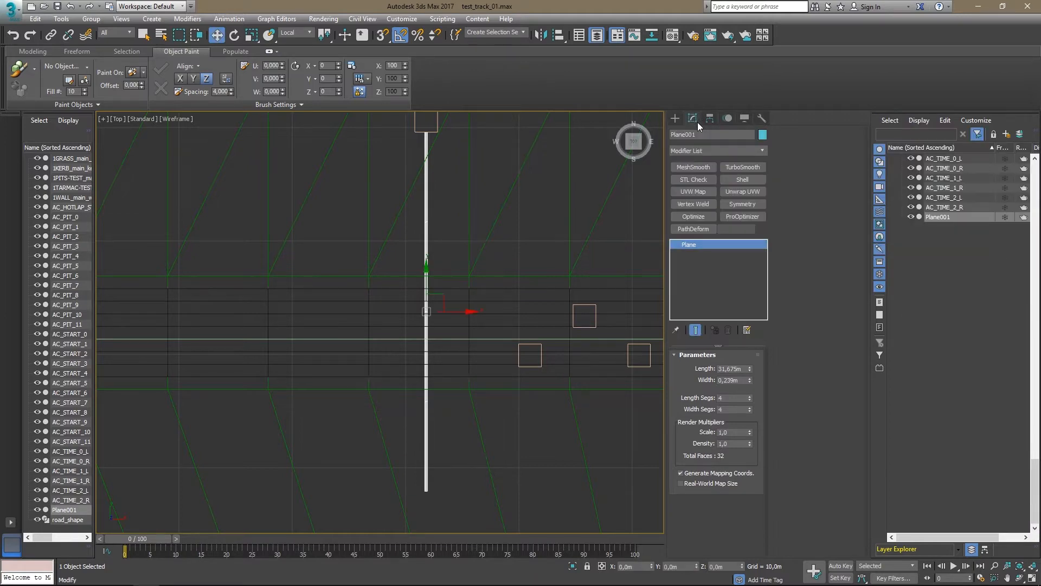
pyautogui.hotkey('alt', 'w')
pyautogui.hotkey('alt', 'w')
pyautogui.press('z')
pyautogui.keyDown('alt'); pyautogui.moveTo(566, 388); pyautogui.dragTo(444, 332, button='middle'); pyautogui.keyUp('alt')
pyautogui.scroll(-5, 530, 261)
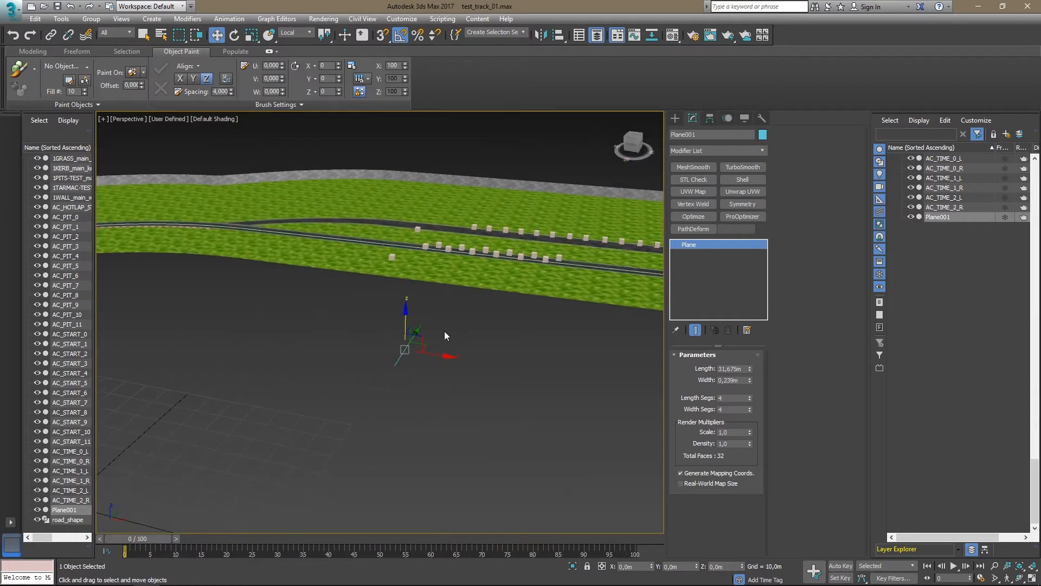
pyautogui.moveTo(407, 317); pyautogui.dragTo(410, 204)
pyautogui.press('z')
pyautogui.scroll(-4, 428, 276)
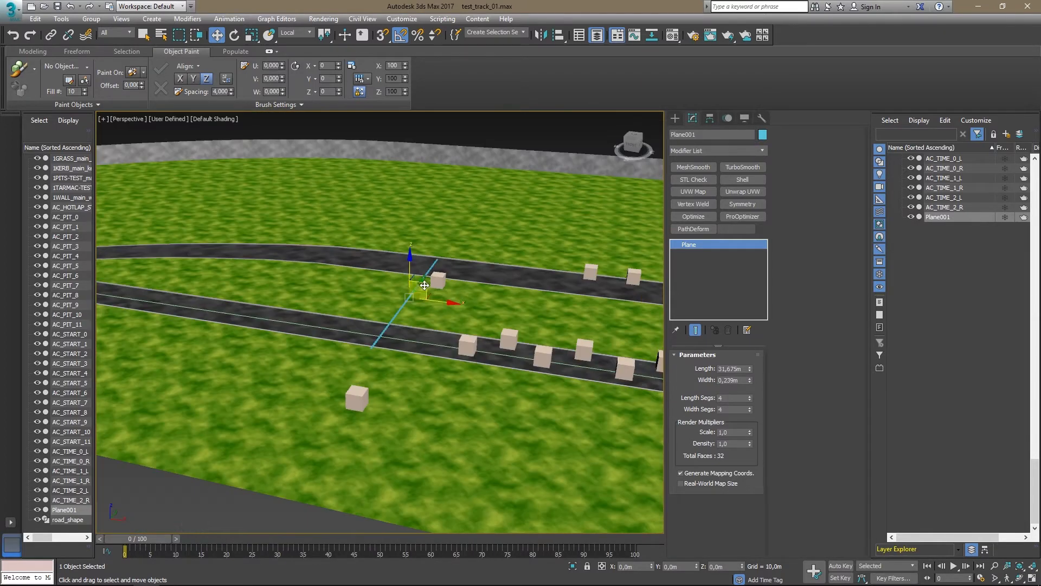
# - Lower the plane so that it lies close to the road surface between the two timing boxes
pyautogui.scroll(5, 433, 324)
pyautogui.keyDown('alt'); pyautogui.moveTo(413, 311); pyautogui.dragTo(379, 298, button='middle'); pyautogui.keyUp('alt')
pyautogui.scroll(-3, 377, 298)
pyautogui.moveTo(371, 234); pyautogui.dragTo(372, 278)
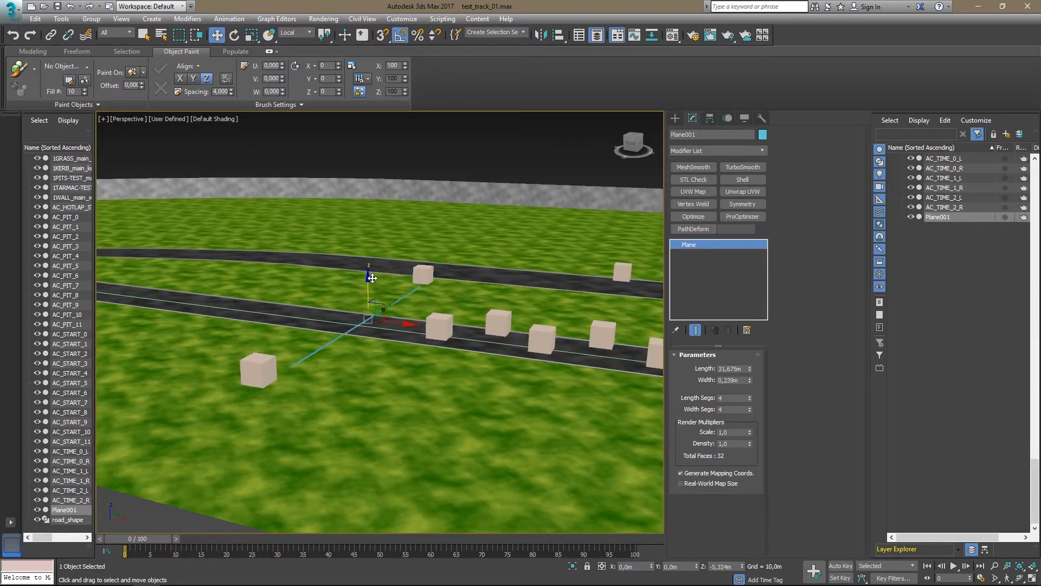
pyautogui.rightClick(372, 279)
# - Set the plane's length and width segments to 1
pyautogui.doubleClick(737, 399)
pyautogui.doubleClick(723, 409)
pyautogui.write('1')
pyautogui.press('Return')
pyautogui.scroll(3, 343, 346)
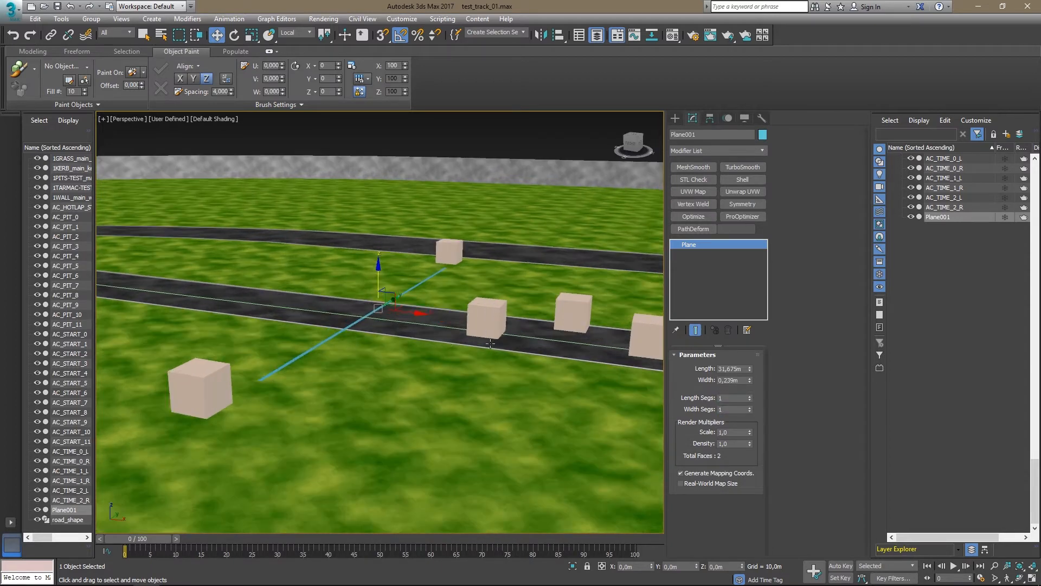
# - Set the plane's width to 0.2 m and its length to 10 m
pyautogui.doubleClick(739, 379)
pyautogui.write('0')
pyautogui.doubleClick(741, 368)
pyautogui.write('10')
pyautogui.press('Return')
# - Shift the plane sideways over the road and set its length to 8 m to fit the road width
pyautogui.keyDown('alt'); pyautogui.moveTo(446, 329); pyautogui.dragTo(374, 379, button='middle'); pyautogui.keyUp('alt')
pyautogui.moveTo(374, 379); pyautogui.dragTo(423, 420, button='middle')
pyautogui.scroll(4, 423, 420)
pyautogui.moveTo(479, 293); pyautogui.dragTo(429, 285)
pyautogui.moveTo(740, 369); pyautogui.dragTo(654, 366)
pyautogui.write('8')
pyautogui.press('Return')
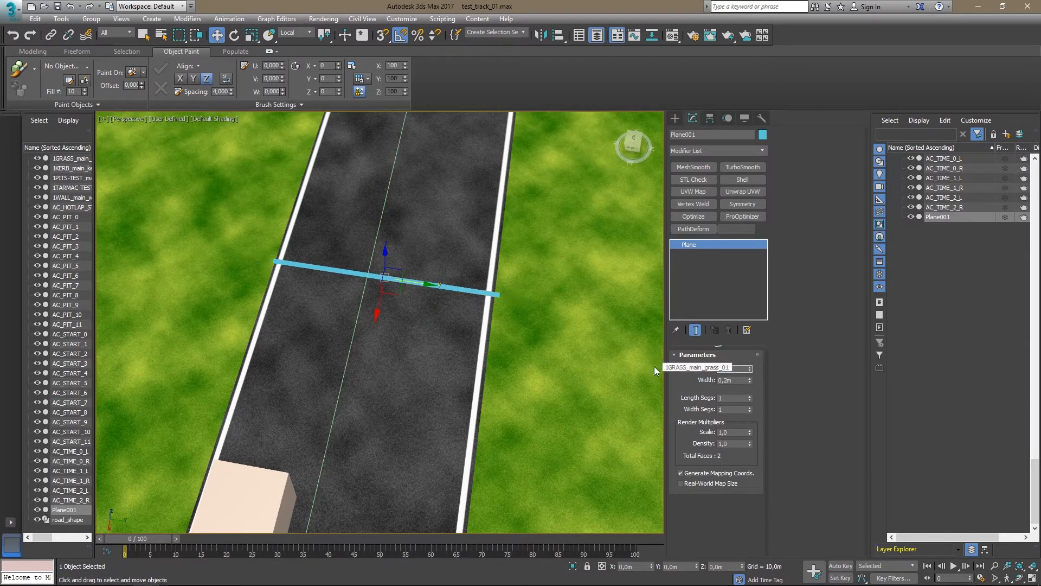
# - Centre the plane across the road so both ends reach the white edge lines
pyautogui.keyDown('alt'); pyautogui.moveTo(438, 285); pyautogui.dragTo(439, 315, button='middle'); pyautogui.keyUp('alt')
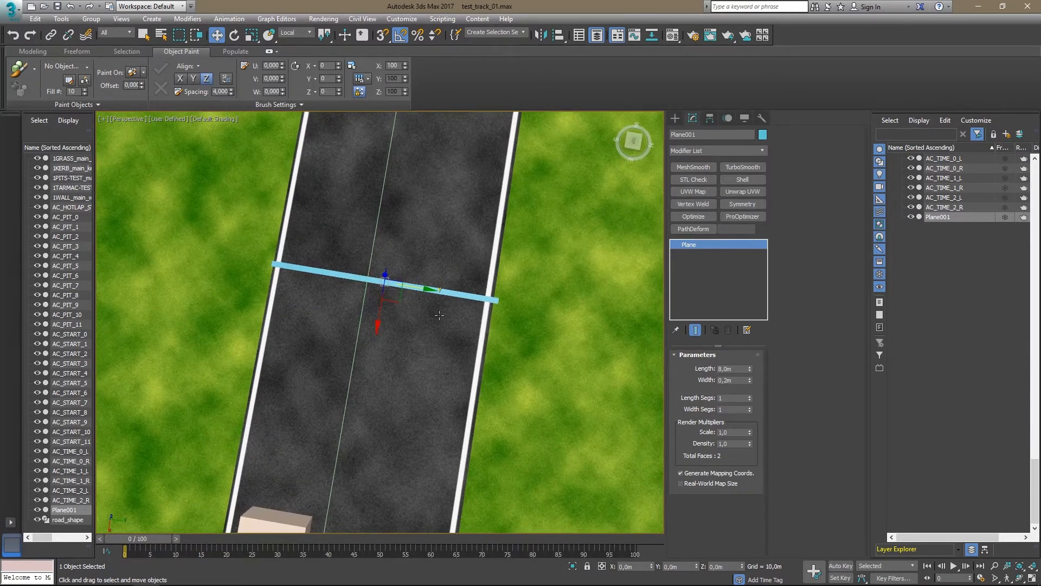
pyautogui.hotkey('alt', 'w')
pyautogui.middleClick(268, 210)
pyautogui.hotkey('alt', 'w')
pyautogui.press('z')
pyautogui.scroll(-5, 388, 346)
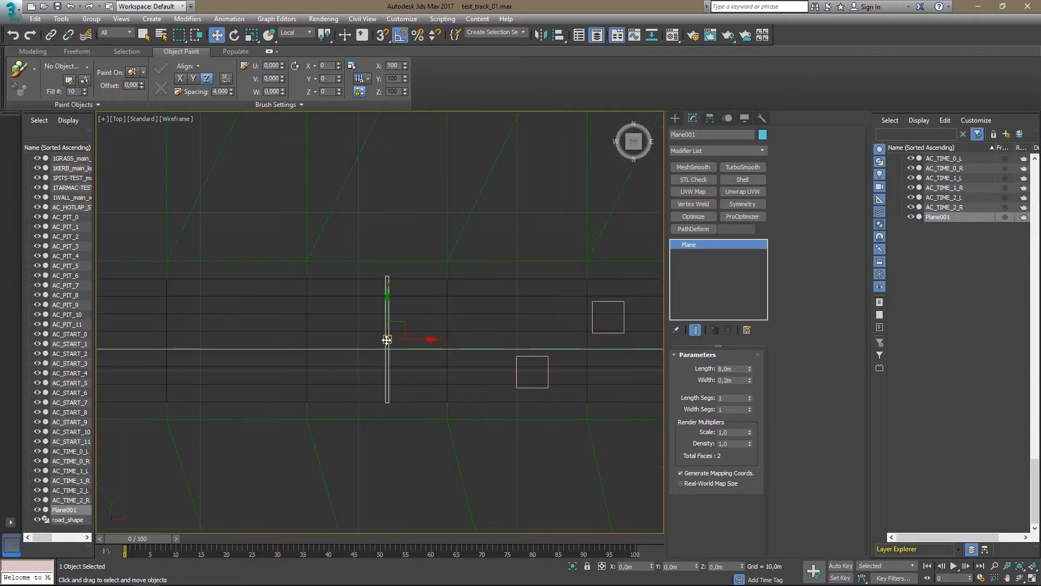
pyautogui.scroll(3, 380, 307)
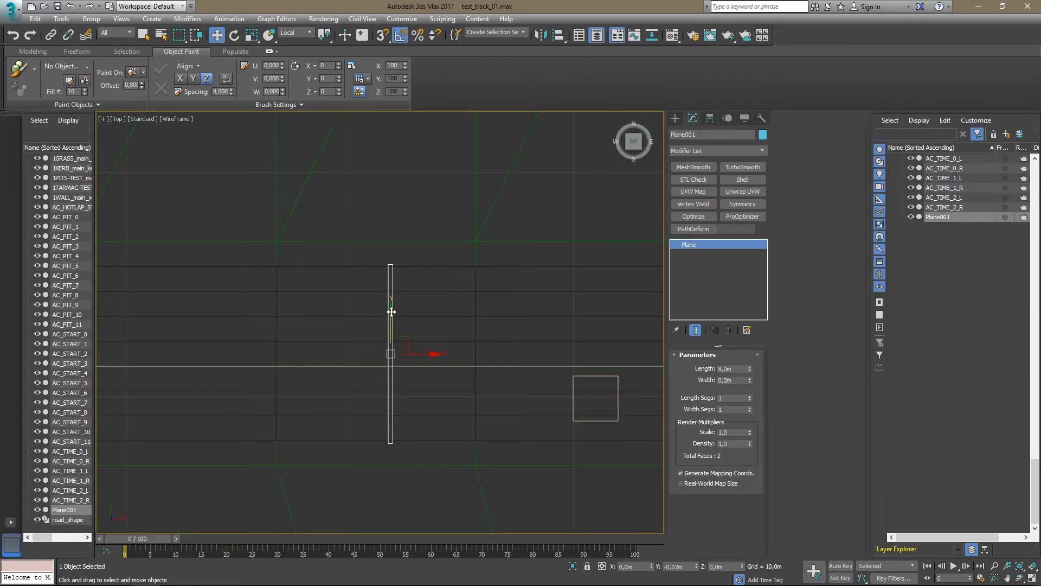
pyautogui.scroll(-2, 391, 312)
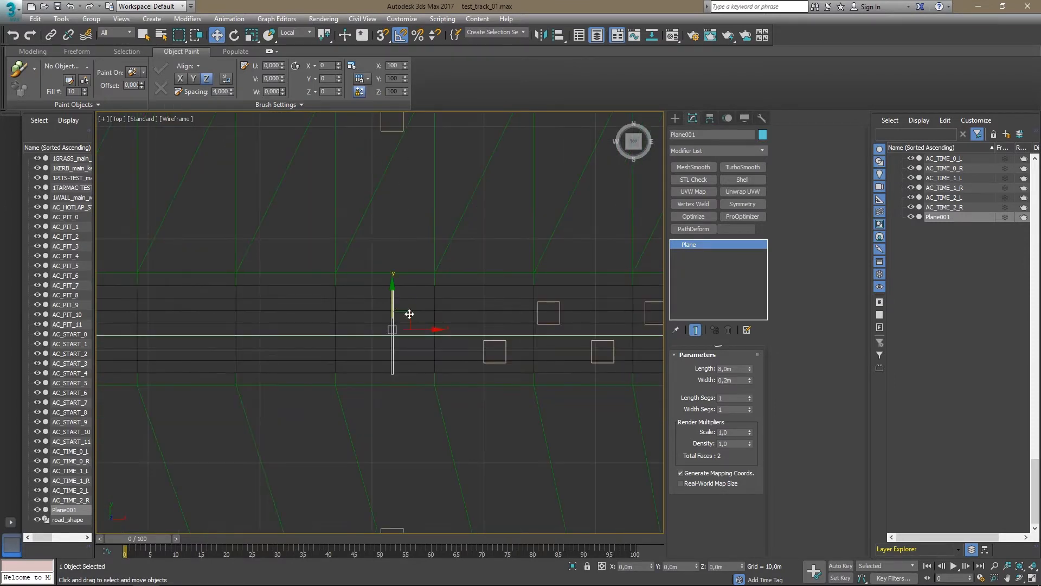
pyautogui.hotkey('alt', 'w')
pyautogui.middleClick(526, 346)
pyautogui.hotkey('alt', 'w')
pyautogui.scroll(4, 468, 297)
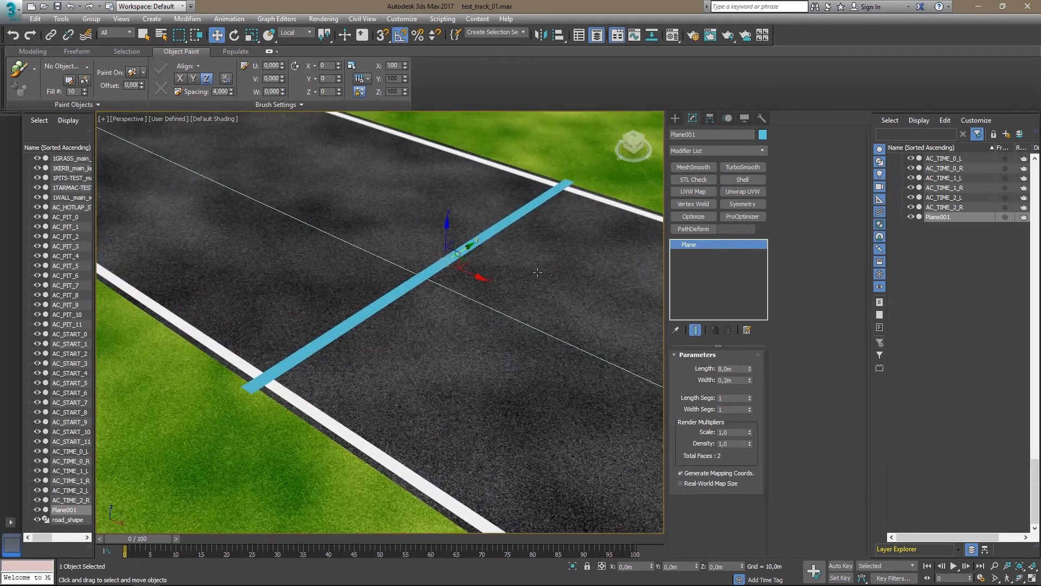
# - Name the first unused default material paint_01
pyautogui.press('m')
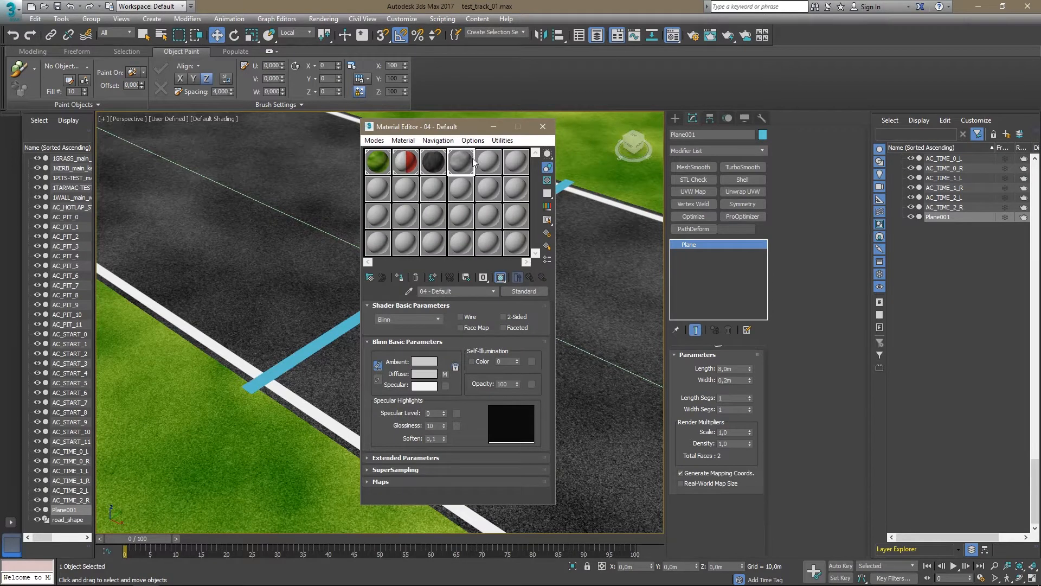
pyautogui.click(489, 170)
pyautogui.click(458, 291)
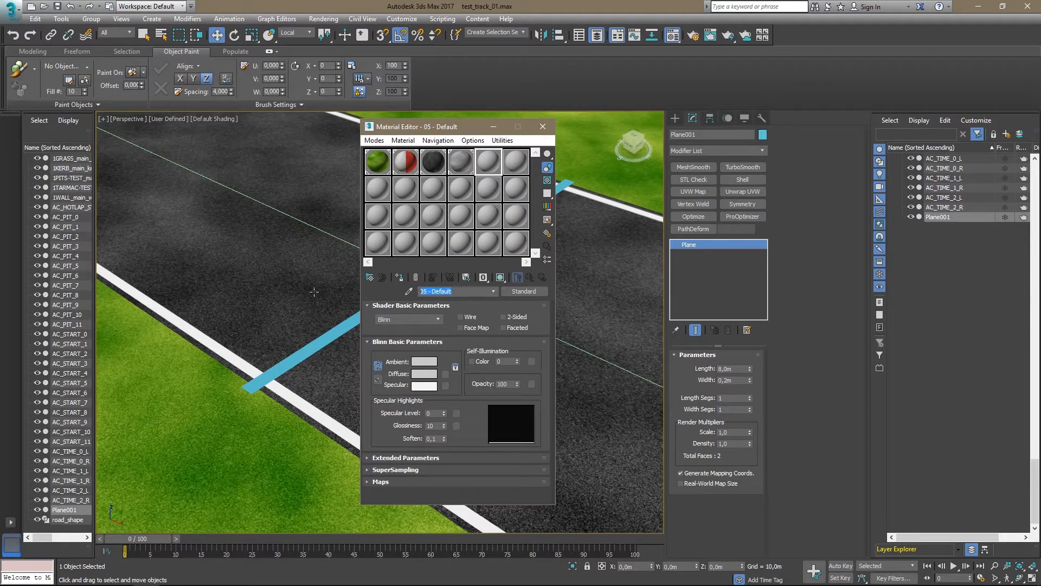
pyautogui.write('Spaint_')
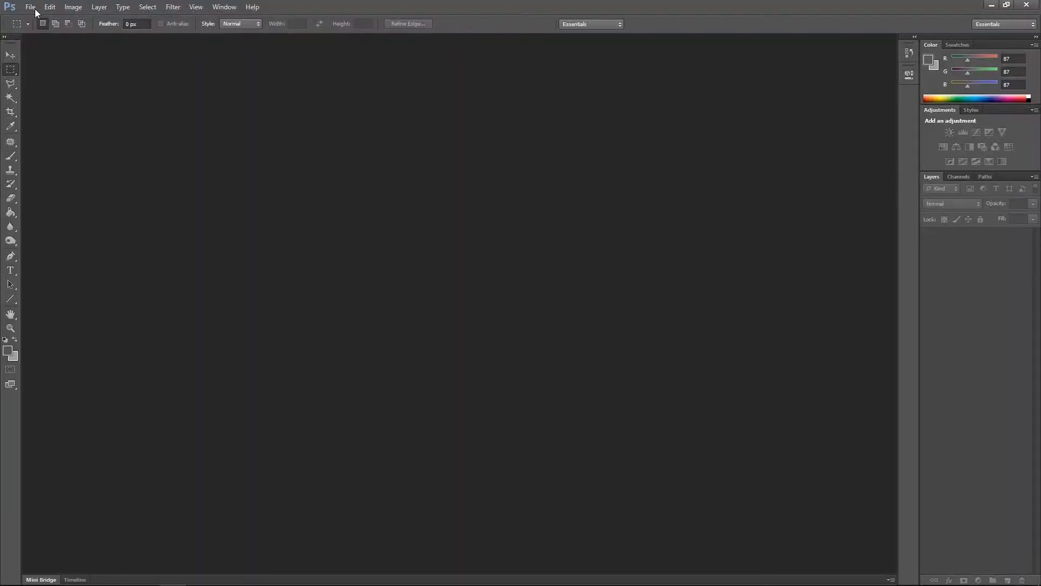
# - Switch to Photoshop and create a new white RGB document 256 pixels wide and 256 pixels high
pyautogui.click(31, 7)
pyautogui.click(35, 20)
pyautogui.press('Tab')
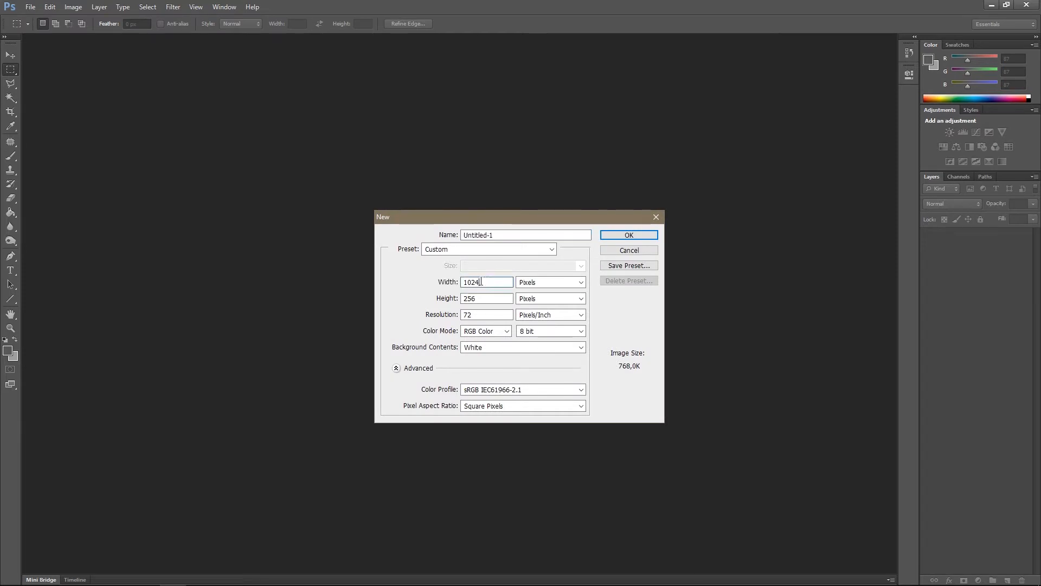
pyautogui.write('256')
pyautogui.click(627, 234)
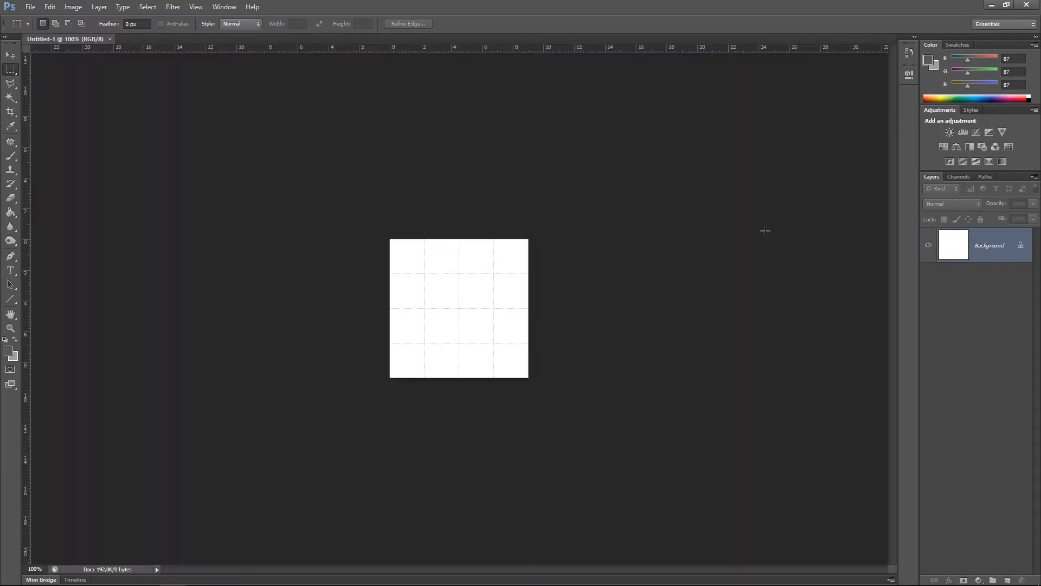
# - Save the white image as D_paint_01.psd in the textures folder
pyautogui.hotkey('ctrl', 's')
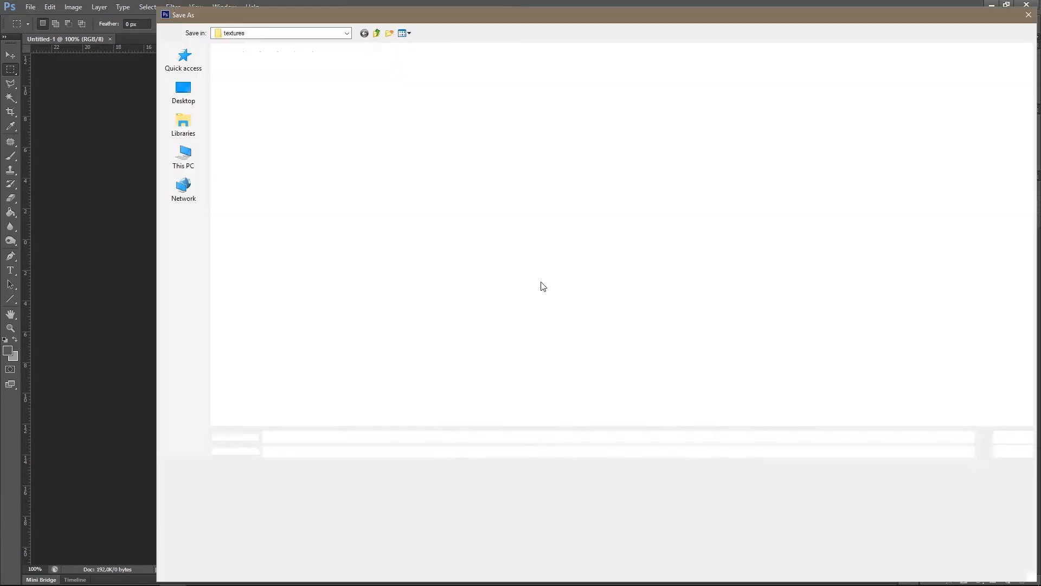
pyautogui.click(280, 437)
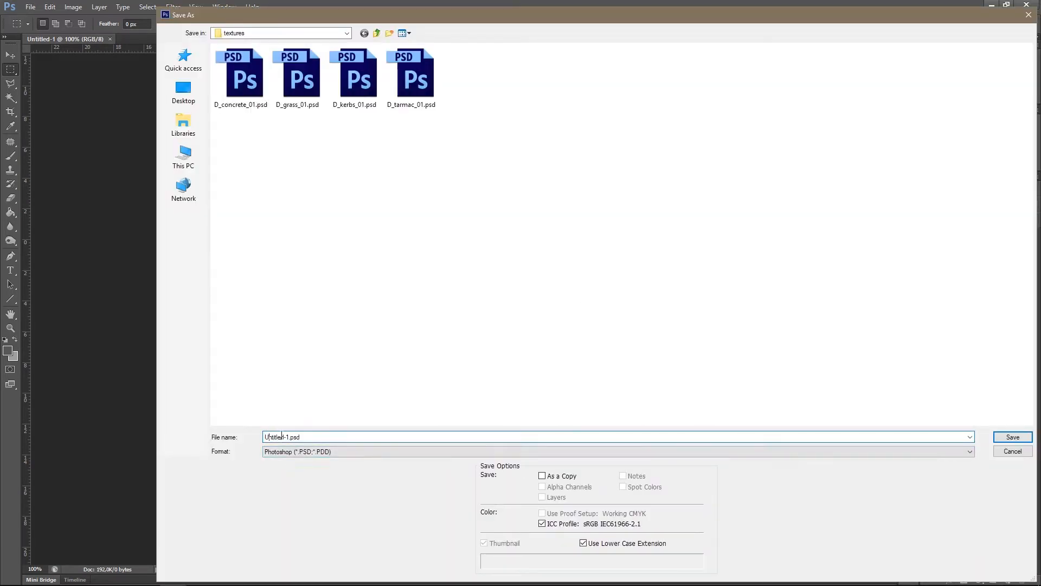
pyautogui.doubleClick(289, 436)
pyautogui.write('D_p')
pyautogui.press('Return')
# - Save a D3D/DDS version of the image as D_paint_01.dds in the textures folder
pyautogui.hotkey('ctrl', 'shift', 's')
pyautogui.click(298, 451)
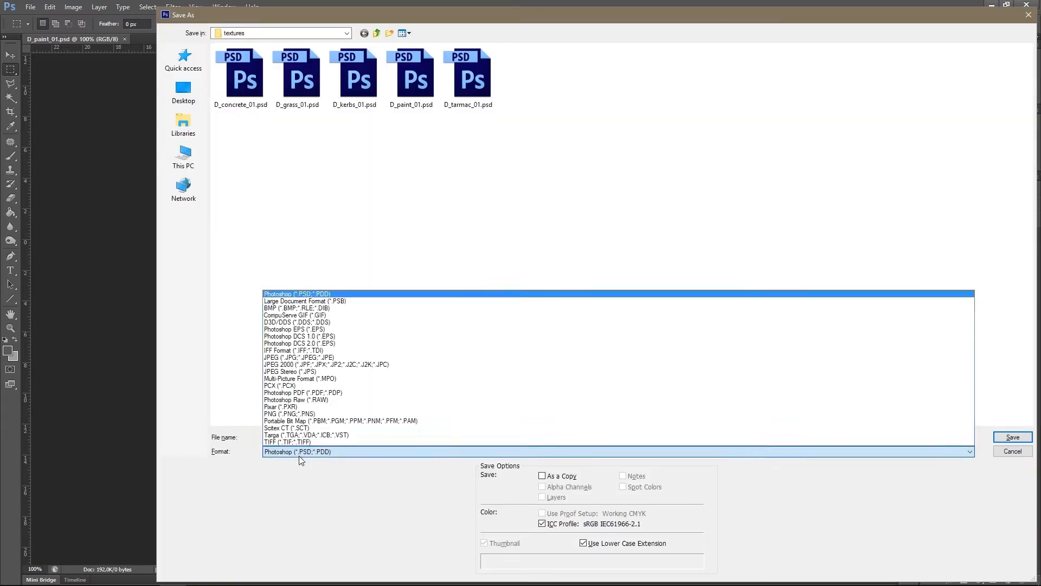
pyautogui.click(297, 322)
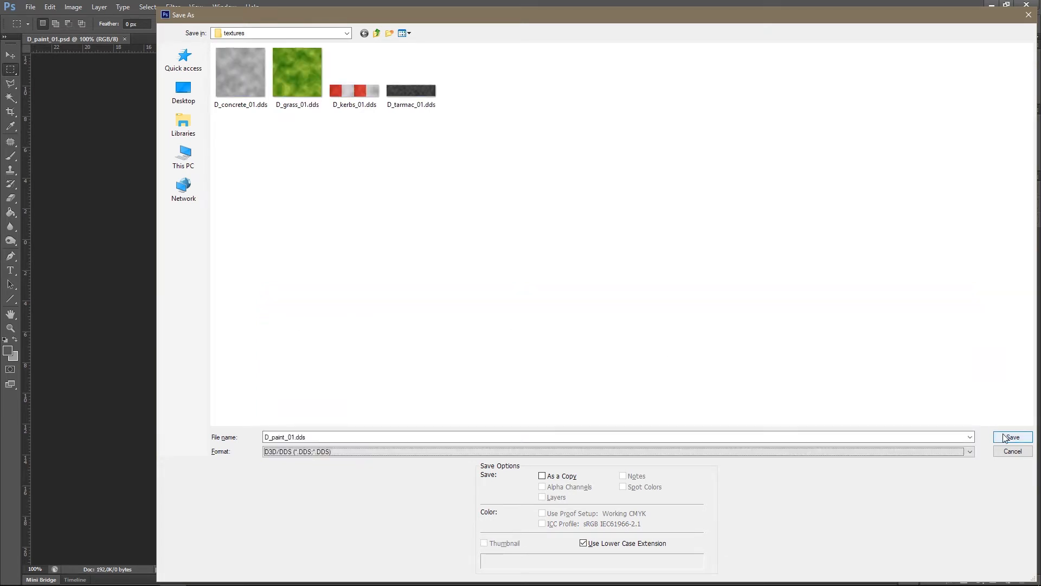
pyautogui.click(1022, 436)
pyautogui.click(575, 153)
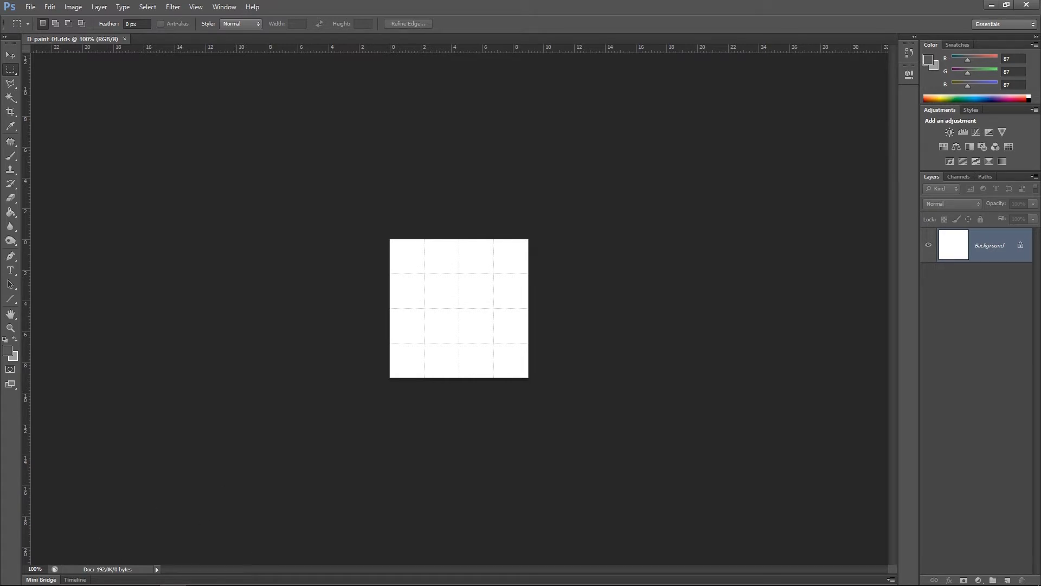
# - Return to 3ds Max and load D_paint_01.dds from test_track\textures as the diffuse bitmap of the paint_01 material
pyautogui.hotkey('alt', 'Tab')
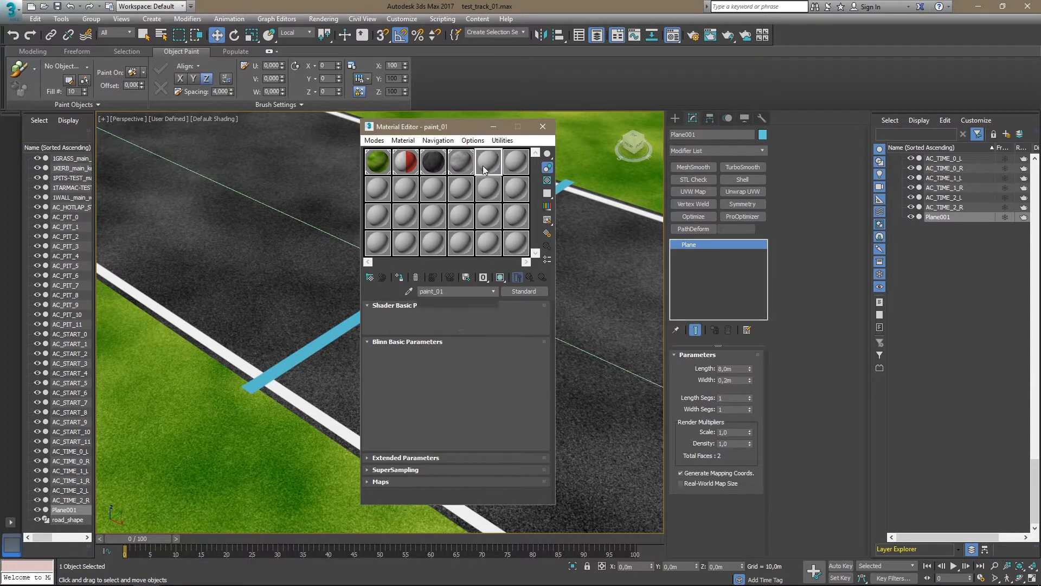
pyautogui.moveTo(304, 316); pyautogui.dragTo(252, 323, button='middle')
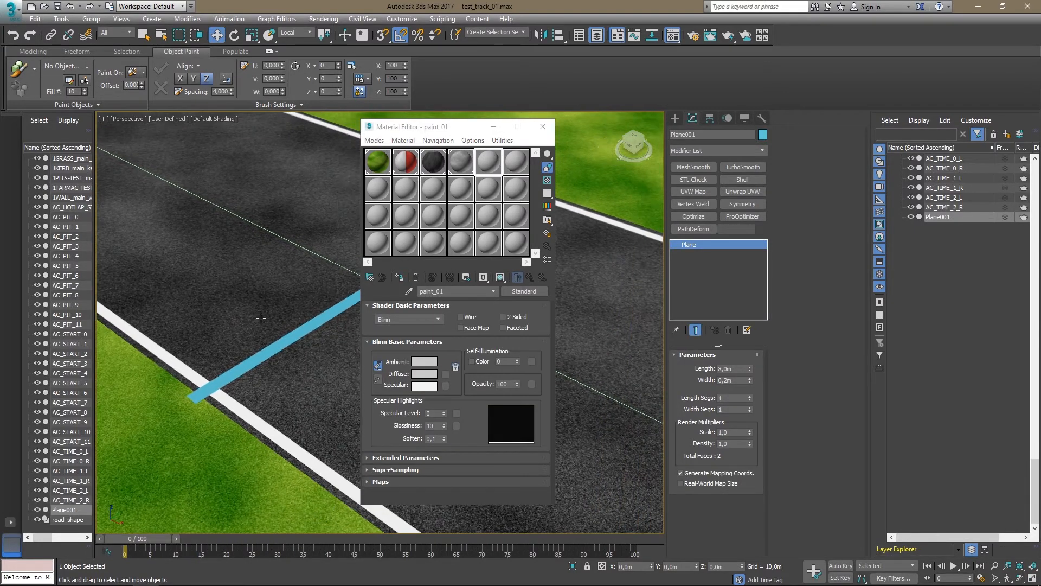
pyautogui.moveTo(277, 259); pyautogui.dragTo(253, 267, button='middle')
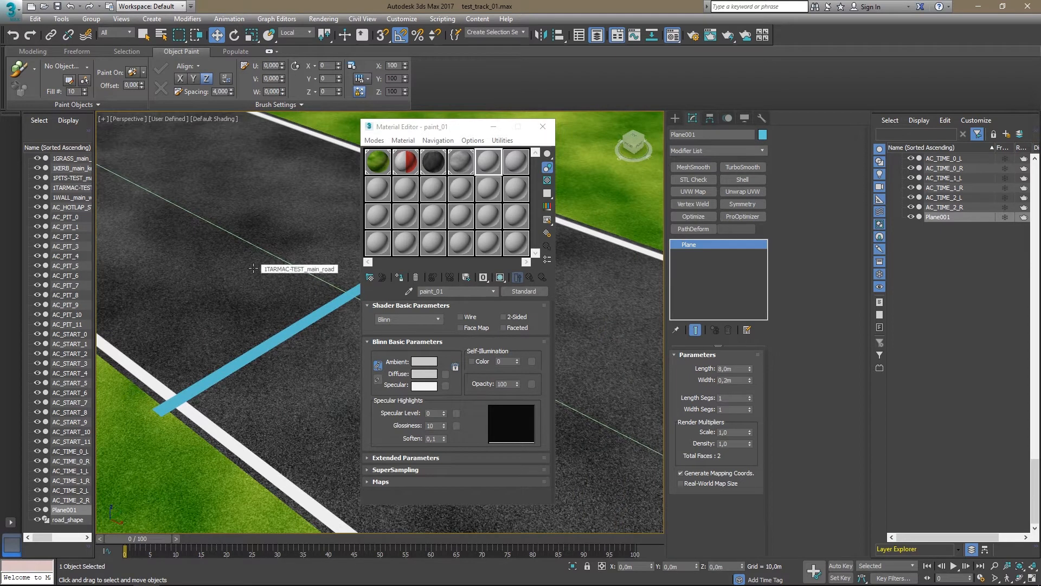
pyautogui.click(445, 375)
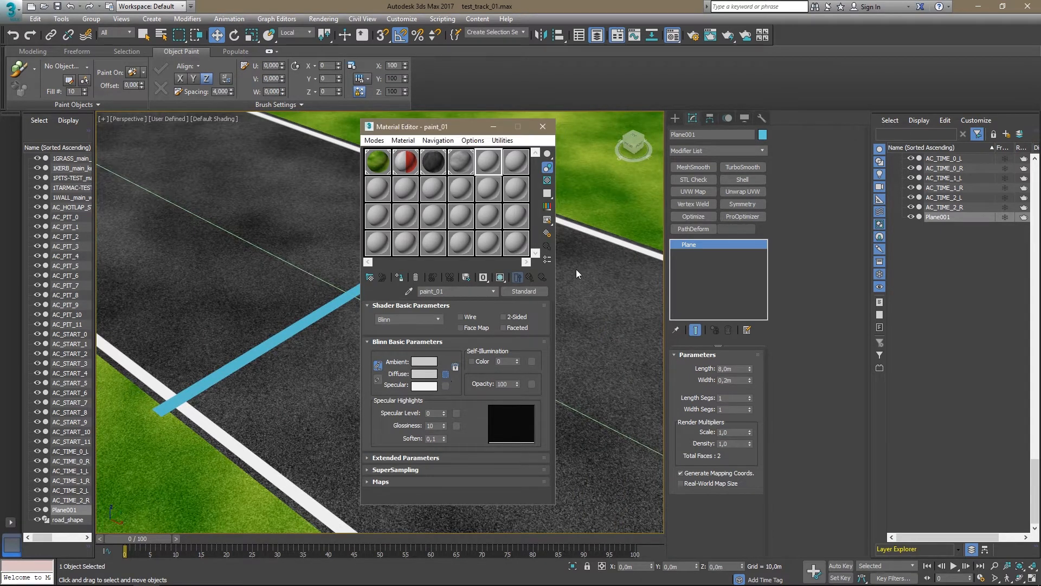
pyautogui.doubleClick(565, 213)
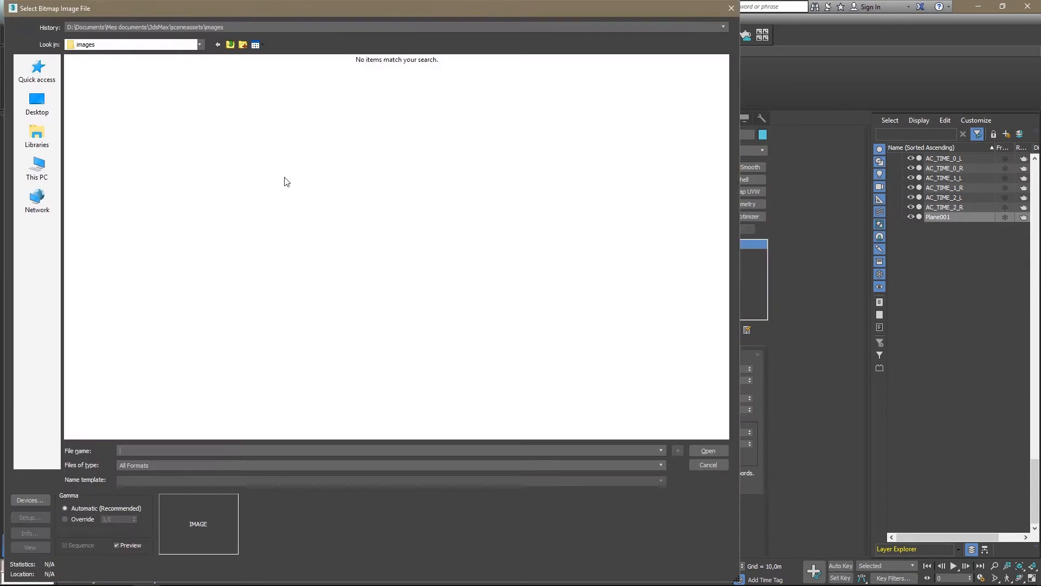
pyautogui.click(194, 28)
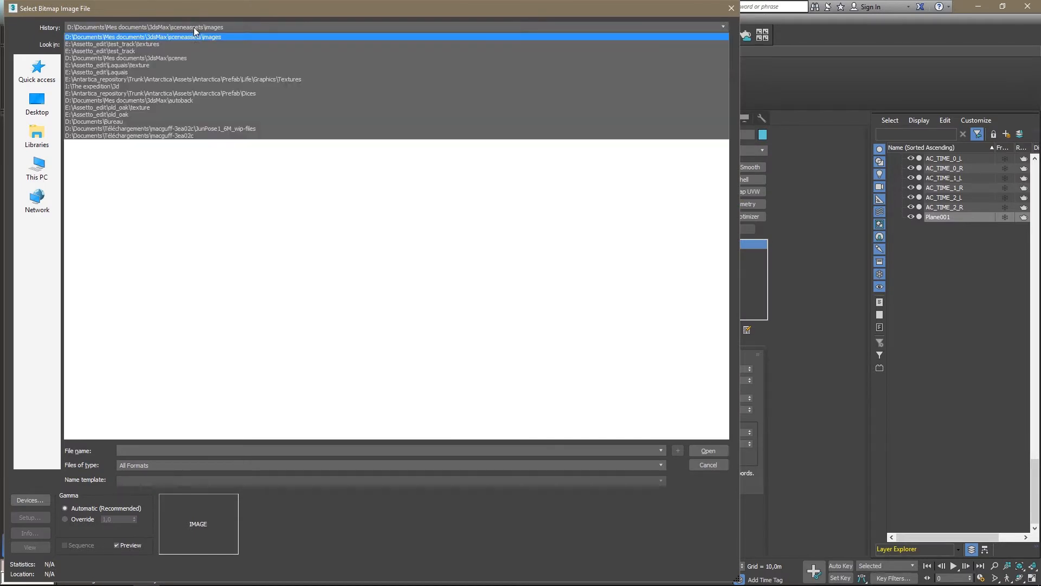
pyautogui.click(187, 42)
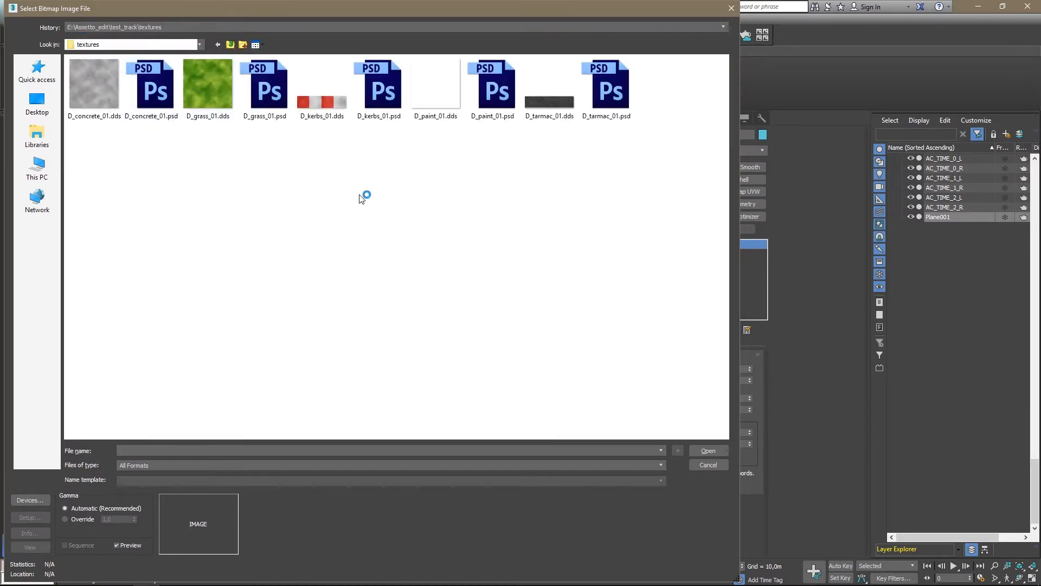
pyautogui.click(441, 101)
pyautogui.click(708, 450)
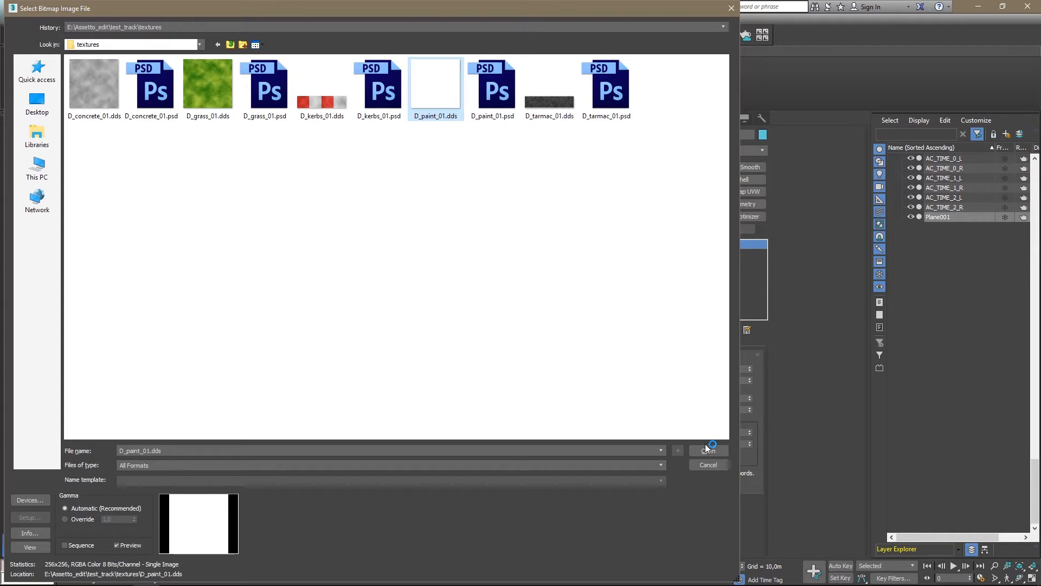
pyautogui.click(708, 450)
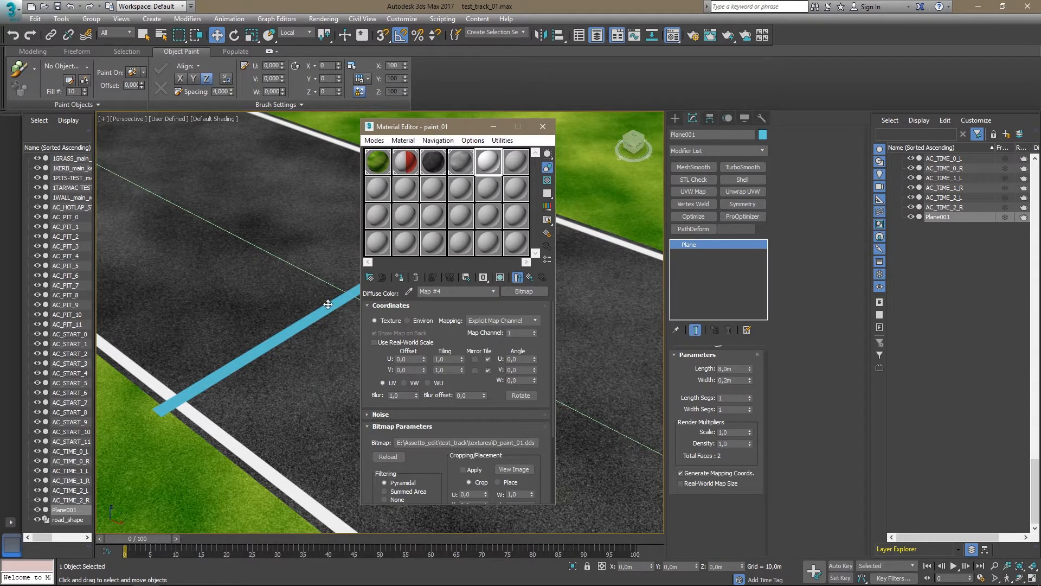
# - Assign paint_01 to the start line plane and show its texture in the viewport
pyautogui.click(400, 277)
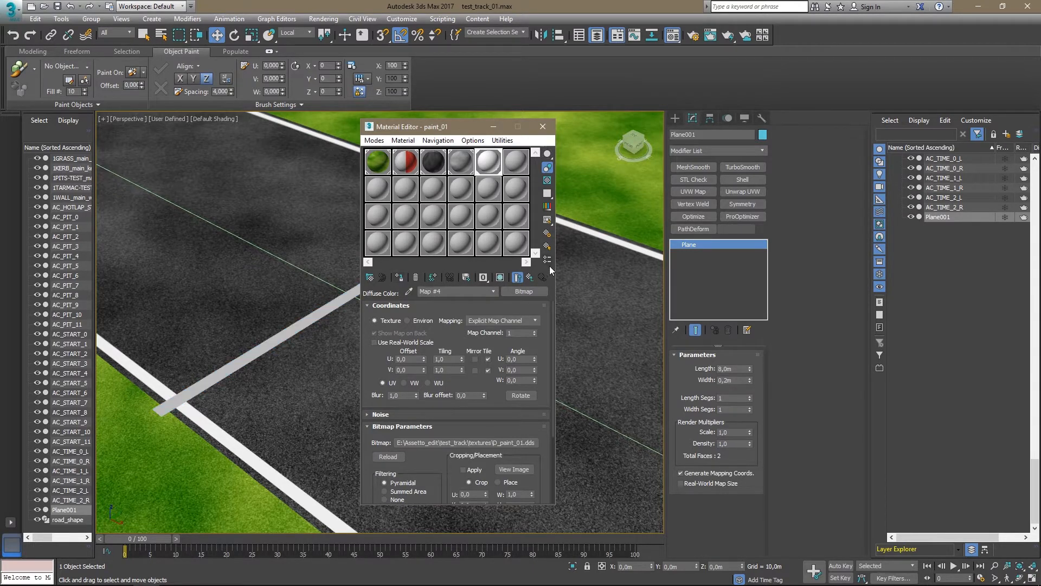
pyautogui.click(518, 277)
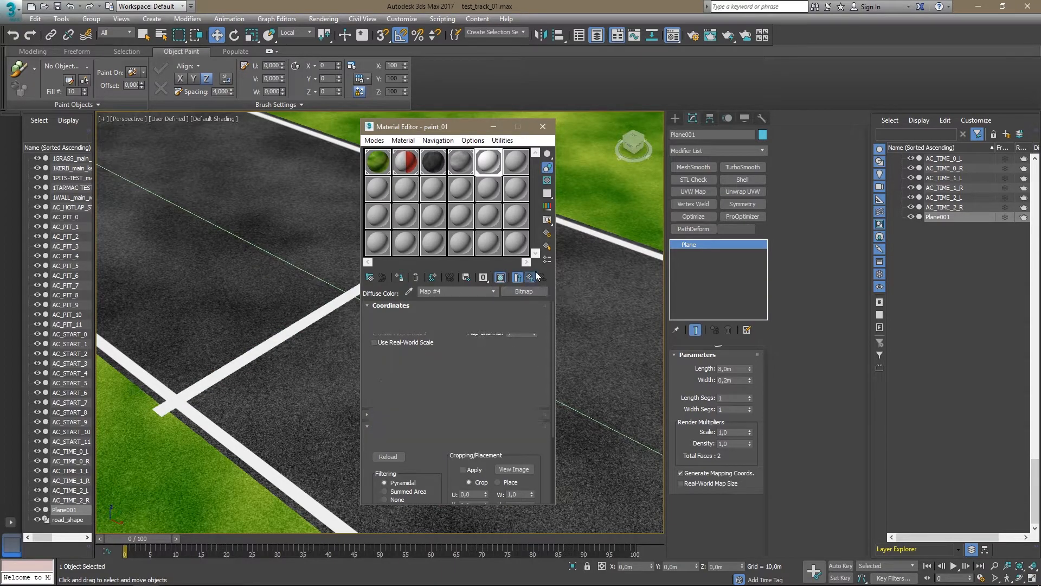
pyautogui.click(544, 129)
# - Add a UVW Map modifier to the start line plane with mapping length and width of 1 m
pyautogui.moveTo(481, 194)
pyautogui.keyDown('alt'); pyautogui.mouseDown(button='middle')
pyautogui.moveTo(491, 206)
pyautogui.moveTo(550, 208)
pyautogui.moveTo(530, 233)
pyautogui.moveTo(523, 194)
pyautogui.moveTo(497, 193)
pyautogui.mouseUp(button='middle'); pyautogui.keyUp('alt')
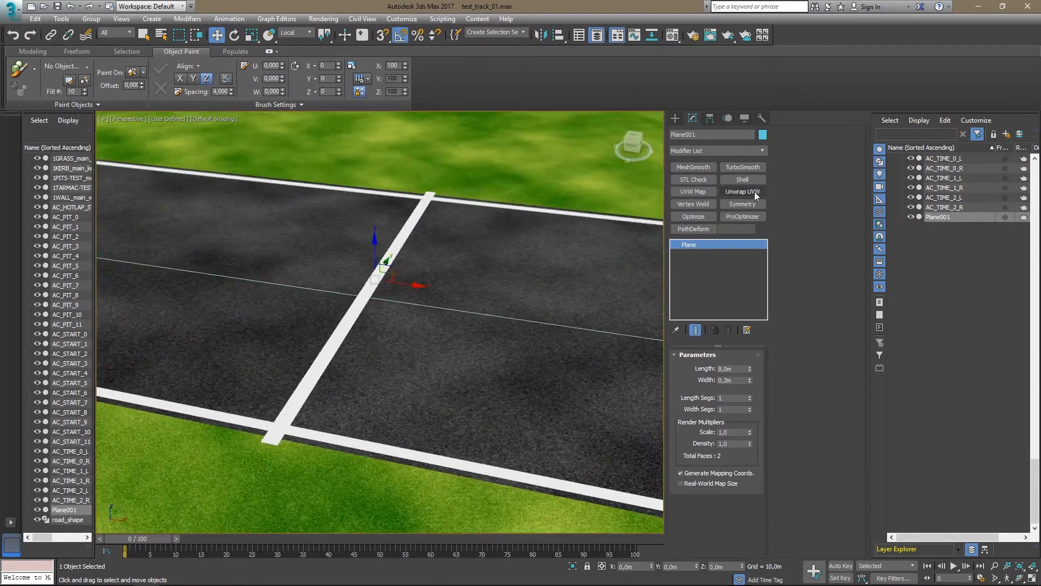
pyautogui.click(707, 194)
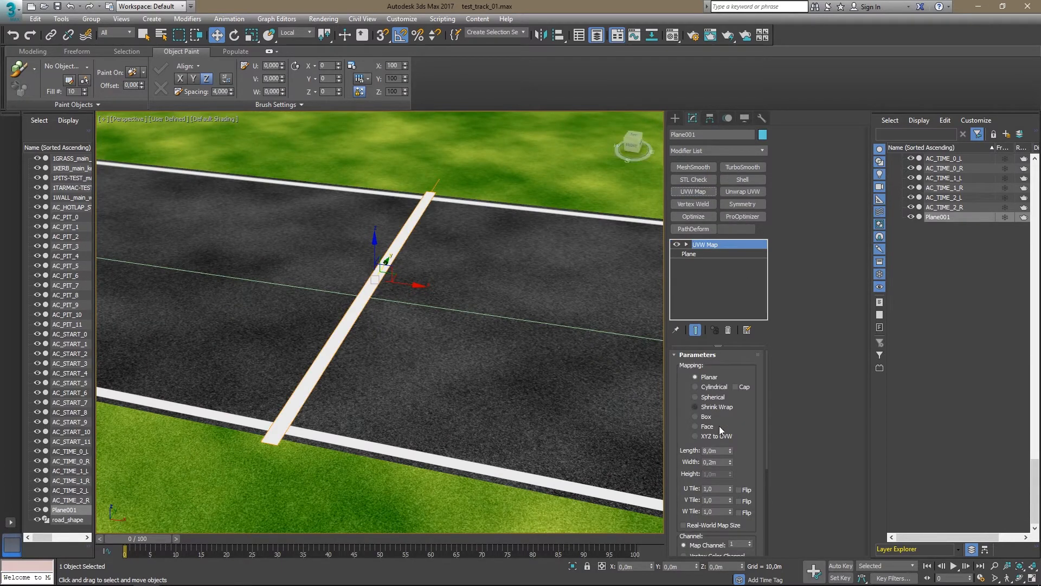
pyautogui.moveTo(720, 462); pyautogui.dragTo(680, 463)
pyautogui.write('1')
pyautogui.press('Return')
pyautogui.doubleClick(718, 451)
pyautogui.write('1')
pyautogui.press('Return')
# - Collapse the plane's modifier stack and convert the plane to an Editable Poly
pyautogui.rightClick(701, 245)
pyautogui.click(762, 333)
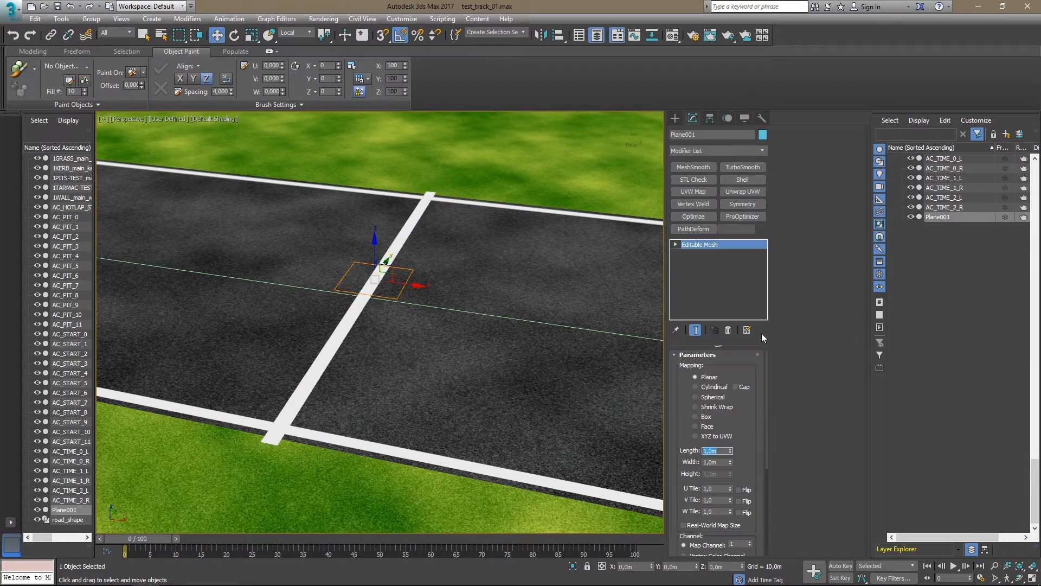
pyautogui.keyDown('alt'); pyautogui.moveTo(434, 282); pyautogui.dragTo(466, 286, button='middle'); pyautogui.keyUp('alt')
pyautogui.scroll(-5, 487, 279)
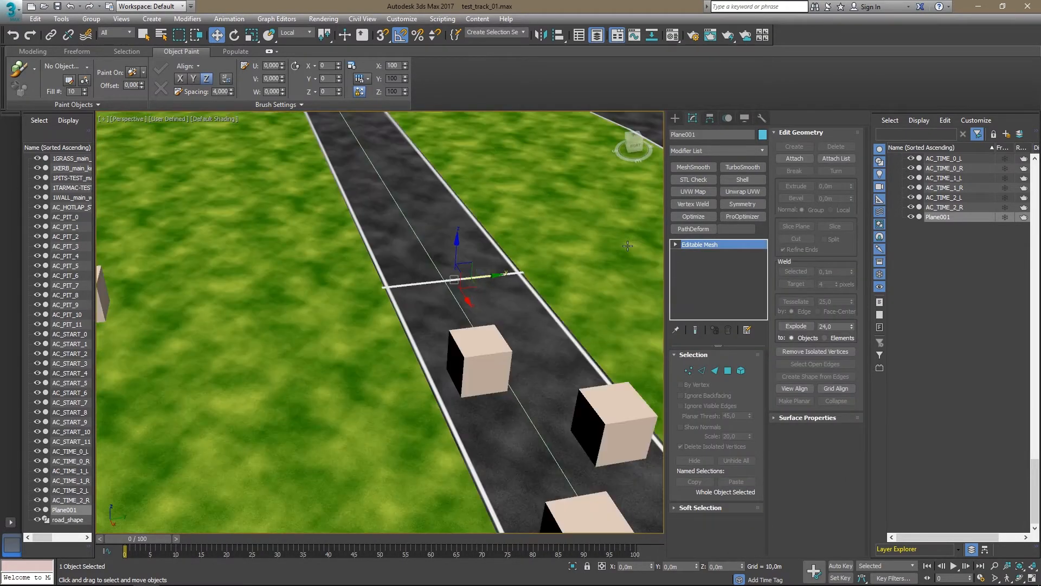
pyautogui.rightClick(713, 244)
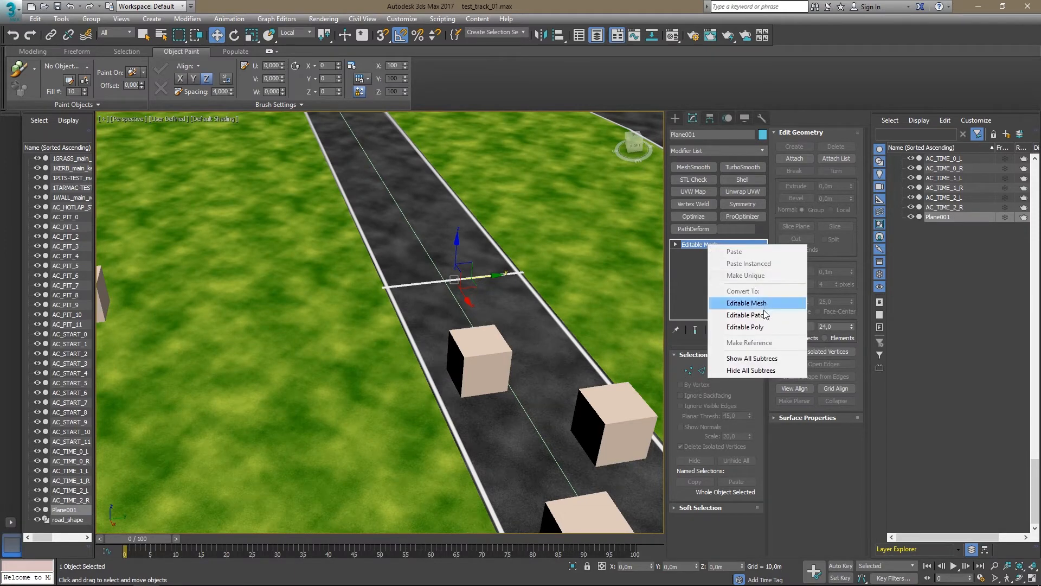
pyautogui.click(725, 328)
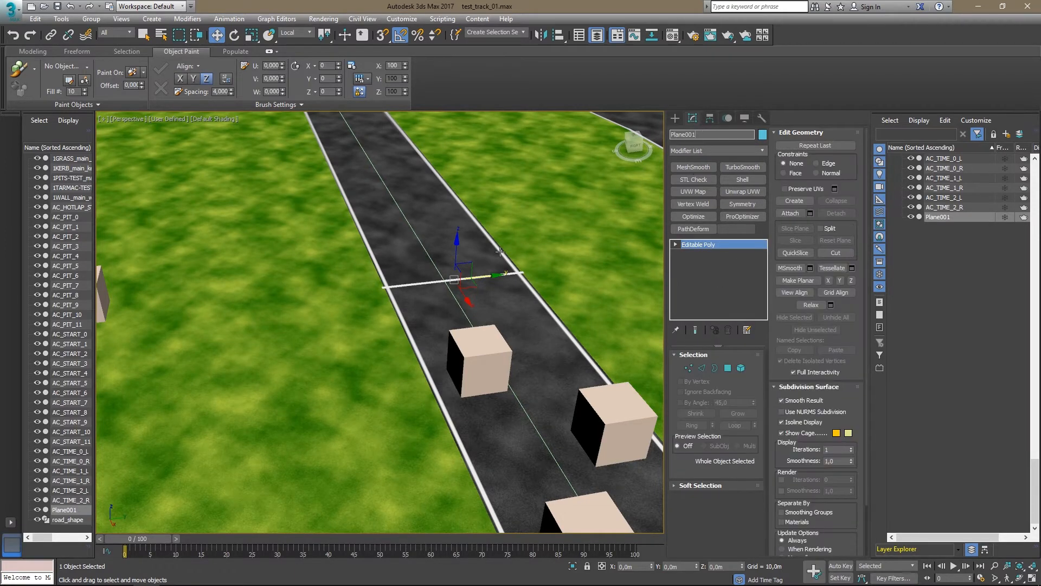
# - Expand the Roads, Pits, Kerbs and Grass layers to examine which objects each one holds
pyautogui.scroll(-3, 499, 252)
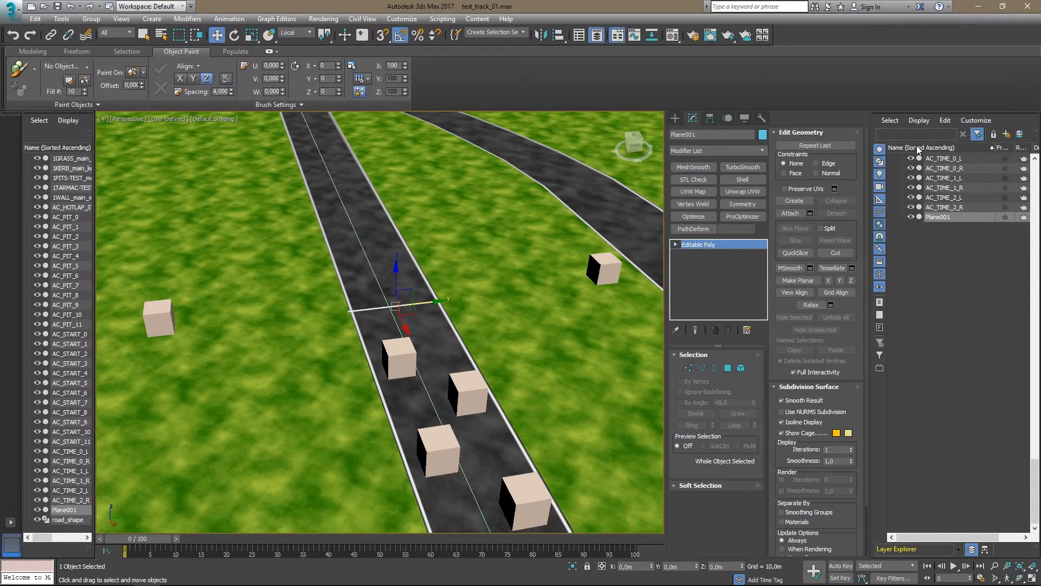
pyautogui.scroll(4, 925, 245)
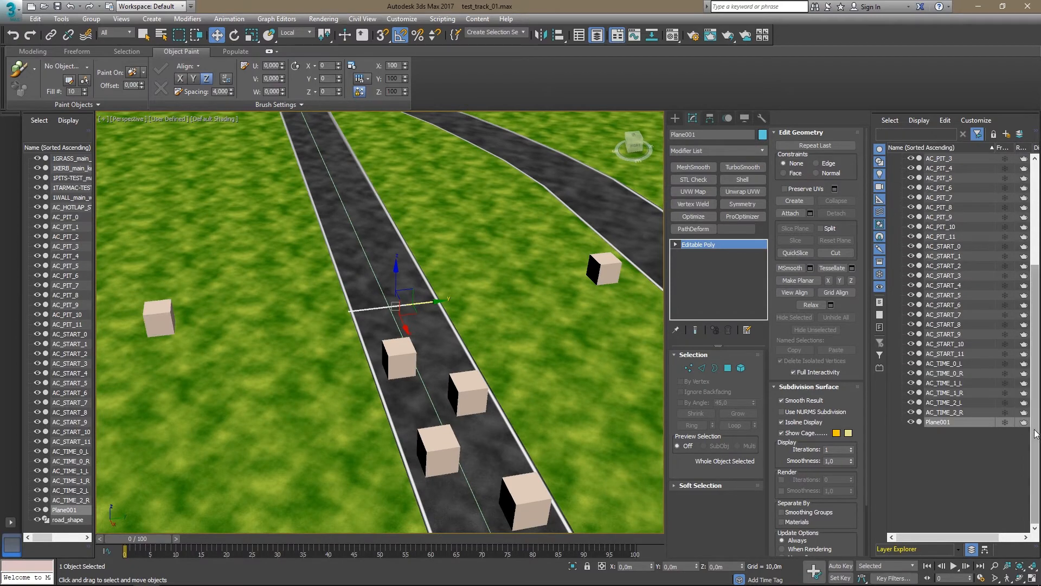
pyautogui.scroll(6, 906, 244)
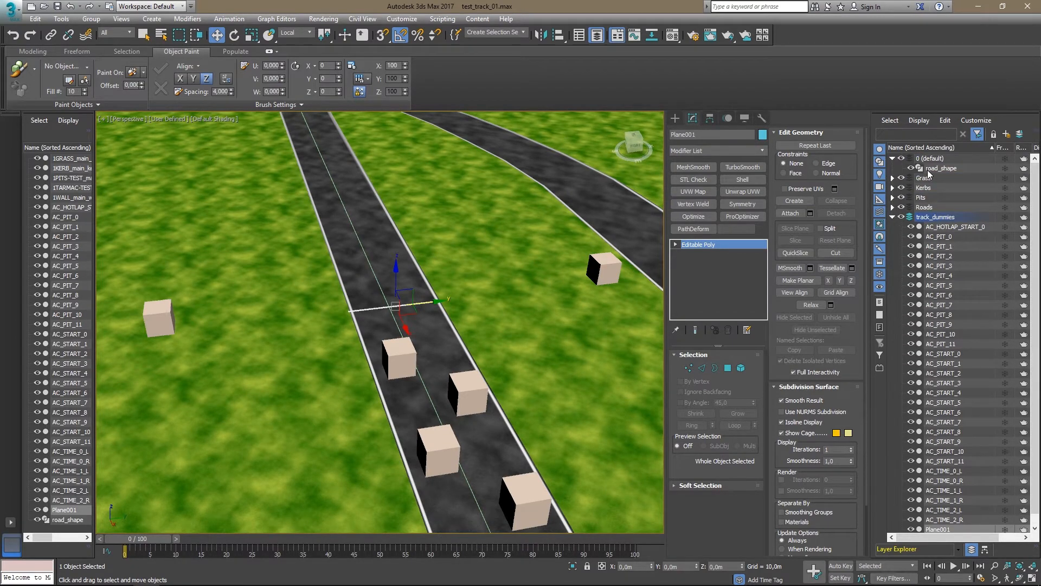
pyautogui.click(893, 207)
pyautogui.click(893, 198)
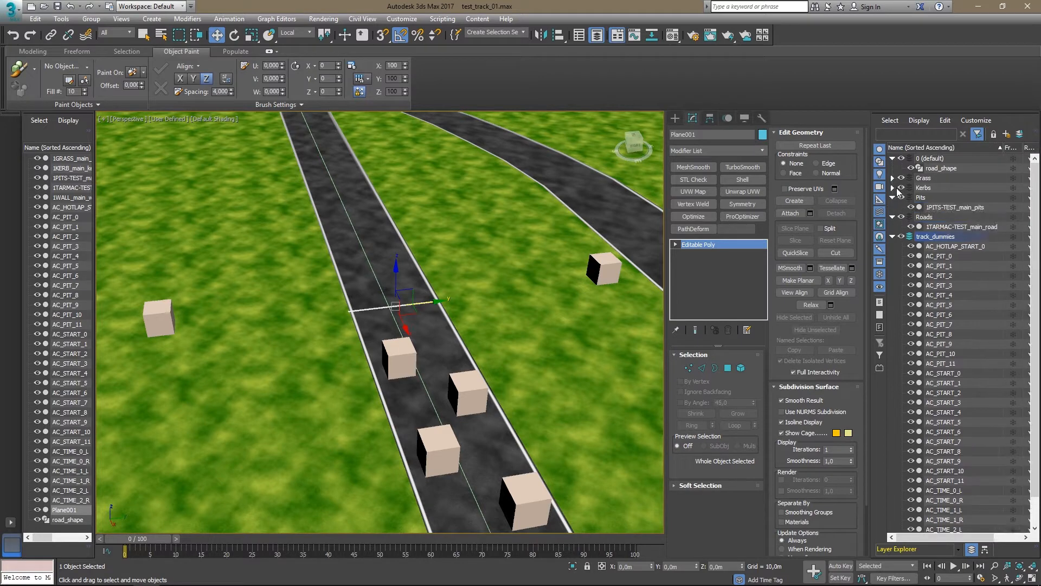
pyautogui.click(893, 188)
pyautogui.click(893, 178)
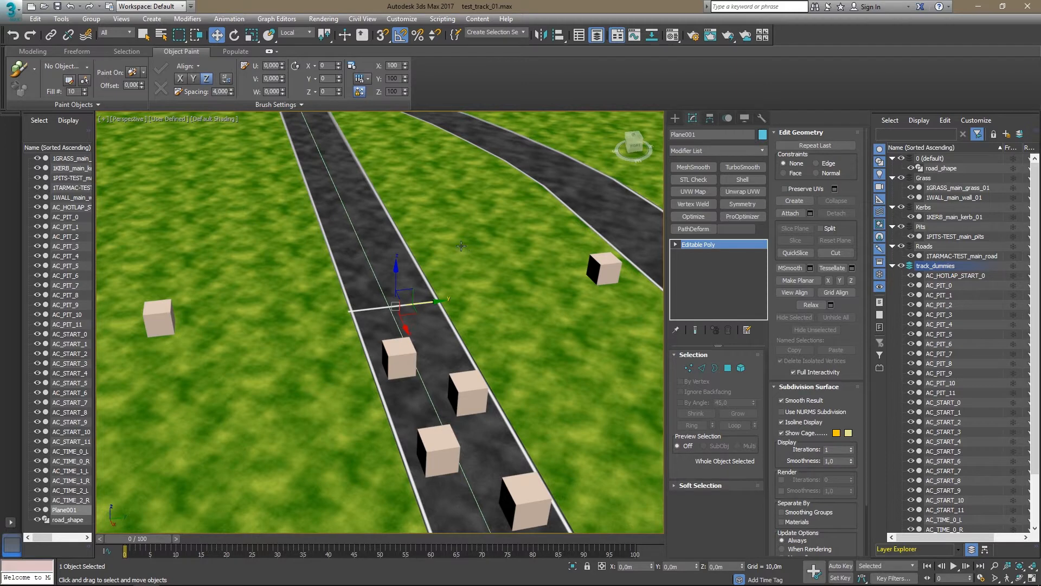
pyautogui.scroll(-4, 521, 217)
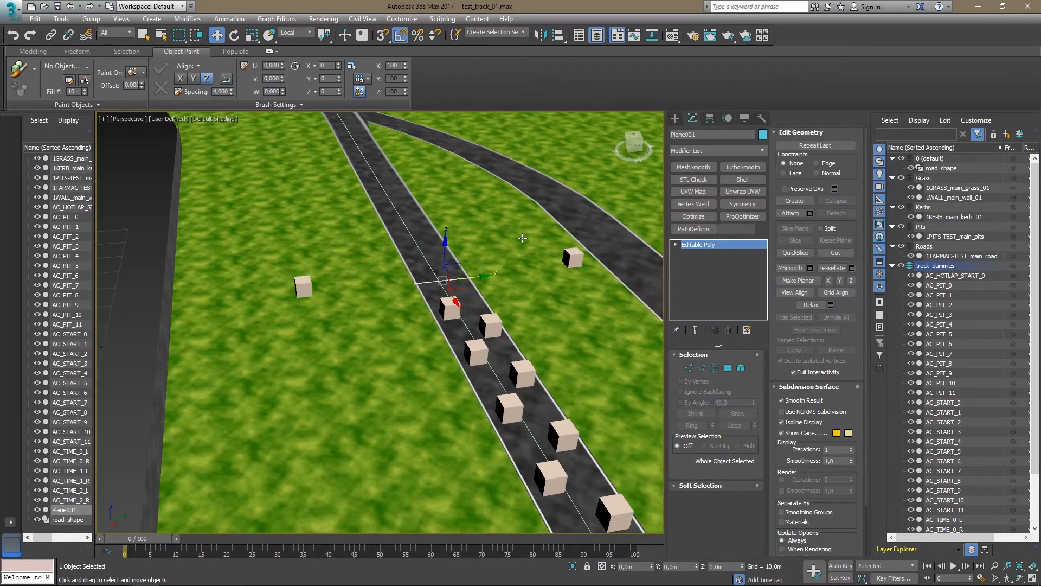
pyautogui.scroll(-3, 558, 287)
pyautogui.moveTo(463, 269); pyautogui.dragTo(276, 258, button='middle')
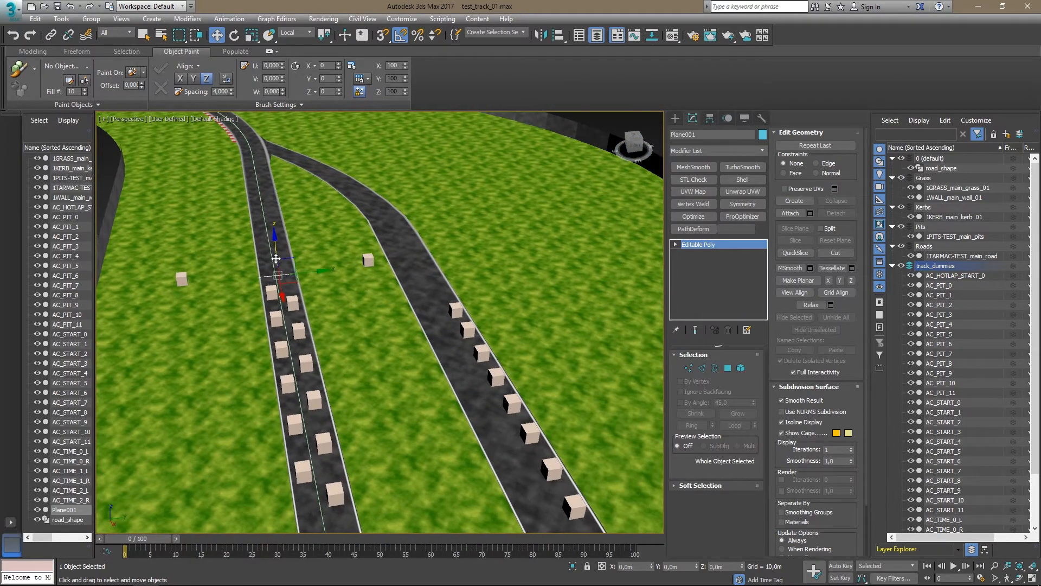
pyautogui.keyDown('alt'); pyautogui.moveTo(414, 238); pyautogui.dragTo(379, 249, button='middle'); pyautogui.keyUp('alt')
pyautogui.keyDown('alt'); pyautogui.moveTo(407, 293); pyautogui.dragTo(412, 261, button='middle'); pyautogui.keyUp('alt')
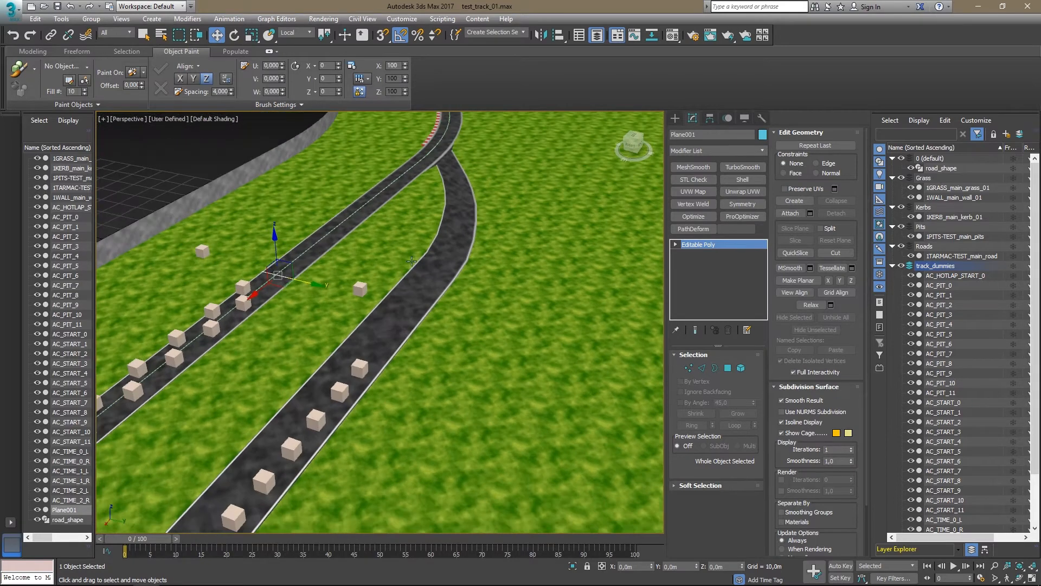
# - Rename the white plane across the track as start_line
pyautogui.scroll(2, 367, 197)
pyautogui.scroll(2, 383, 223)
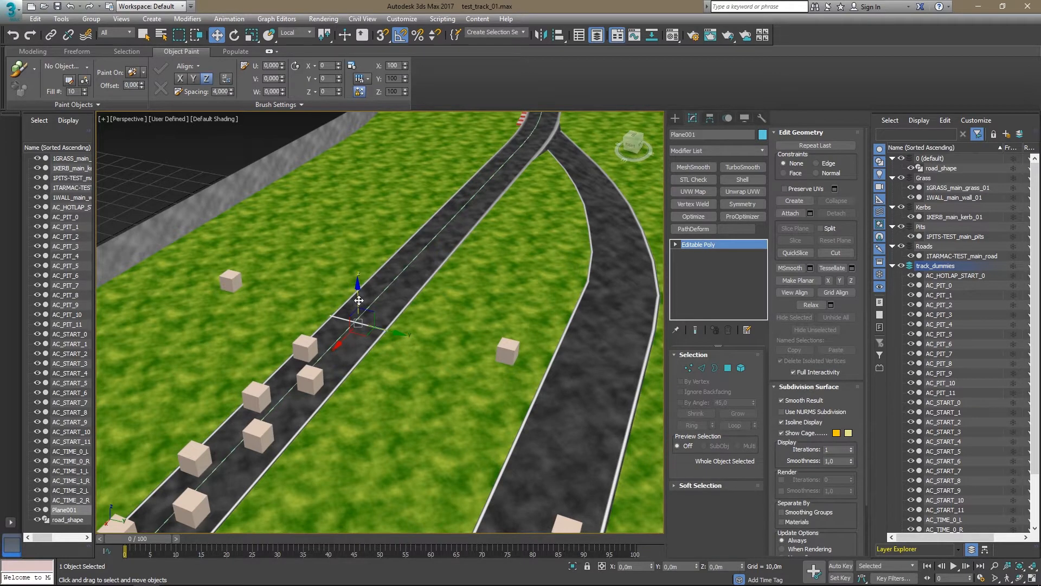
pyautogui.scroll(5, 352, 309)
pyautogui.scroll(-3, 361, 307)
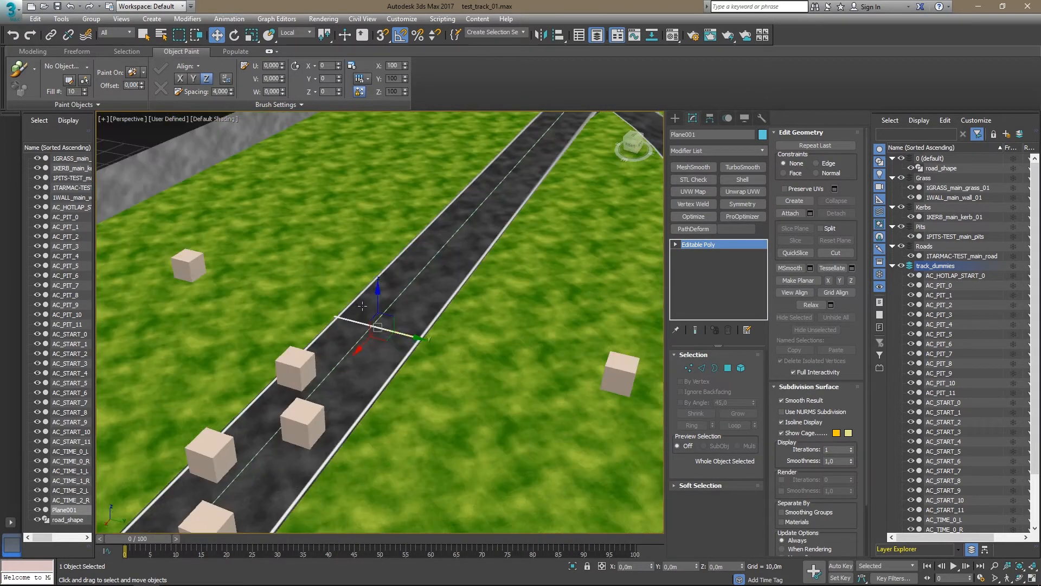
pyautogui.moveTo(419, 293)
pyautogui.keyDown('alt'); pyautogui.mouseDown(button='middle')
pyautogui.moveTo(414, 239)
pyautogui.moveTo(411, 311)
pyautogui.moveTo(407, 296)
pyautogui.mouseUp(button='middle'); pyautogui.keyUp('alt')
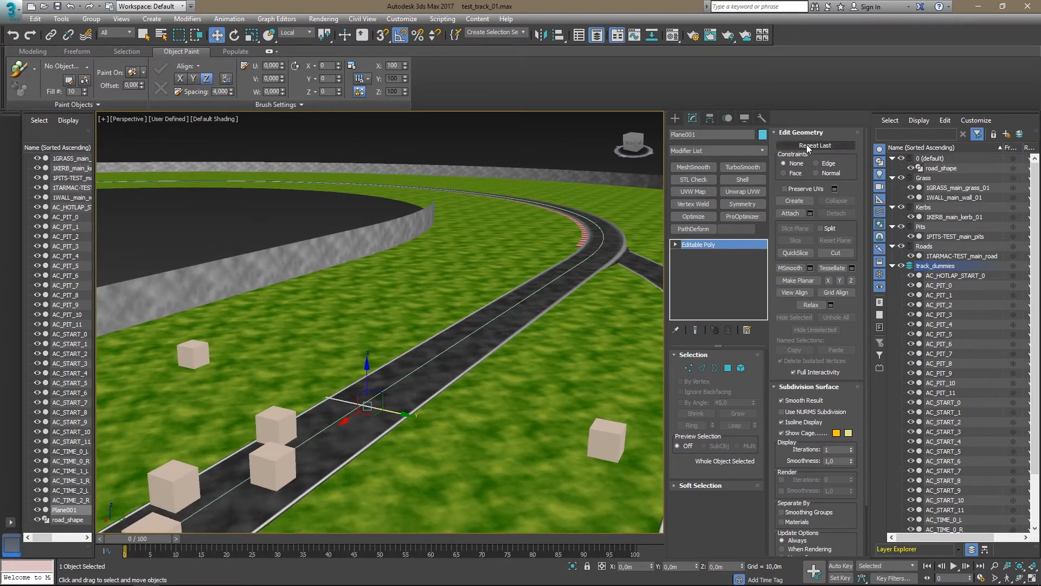
pyautogui.click(700, 134)
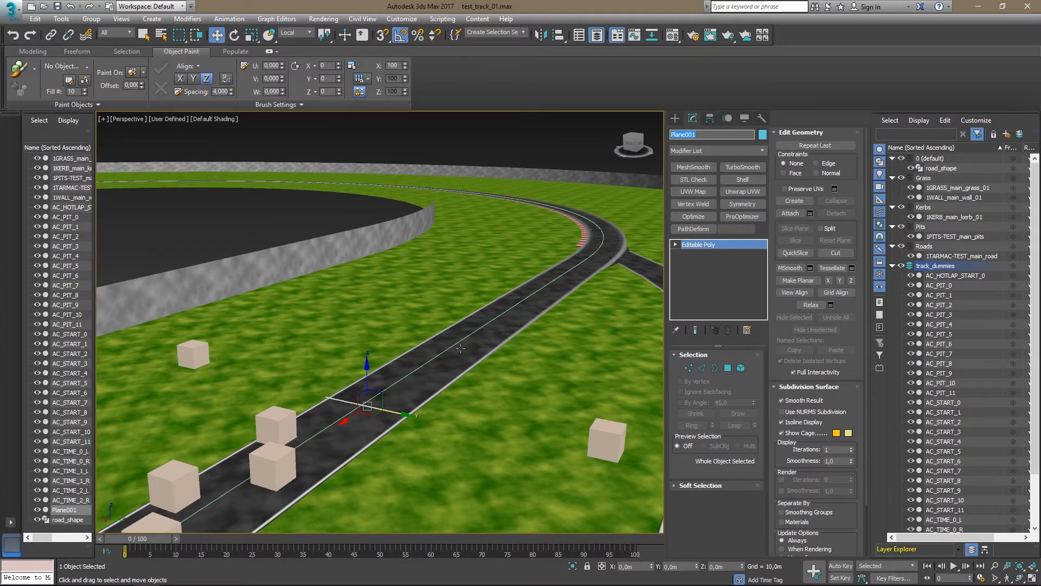
pyautogui.scroll(4, 335, 402)
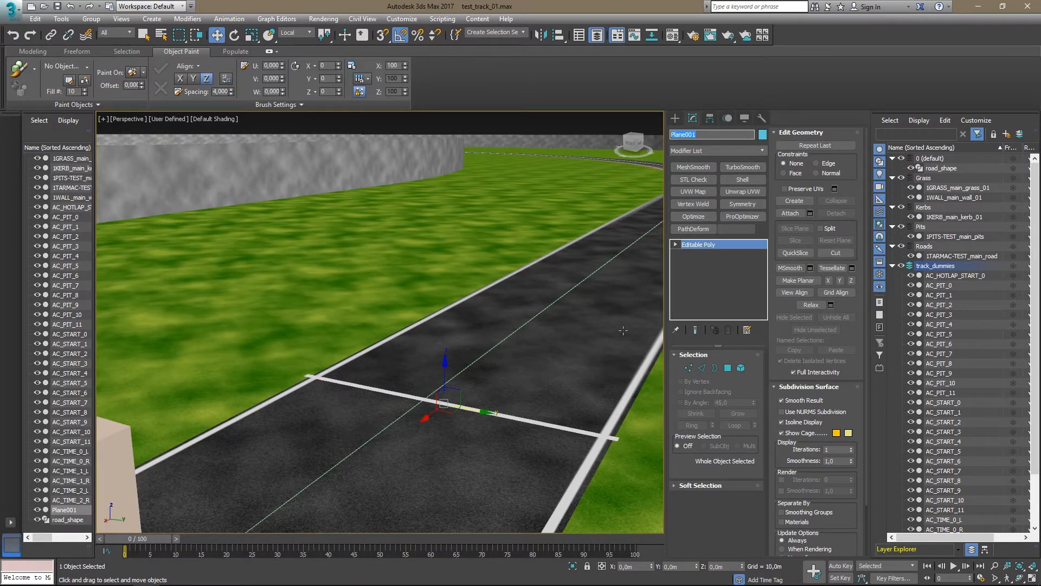
pyautogui.write('star')
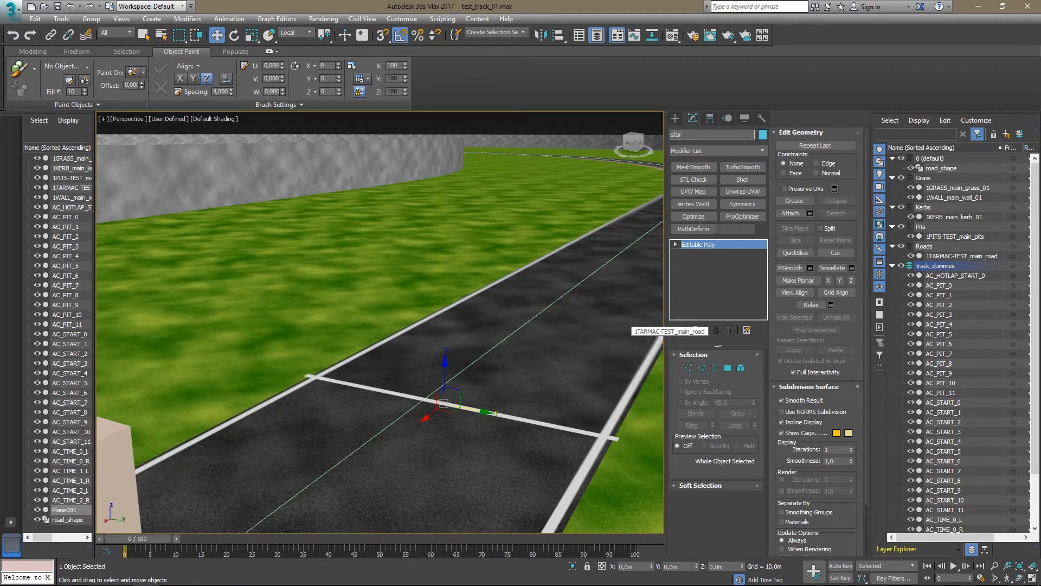
pyautogui.write('t_')
pyautogui.press('Return')
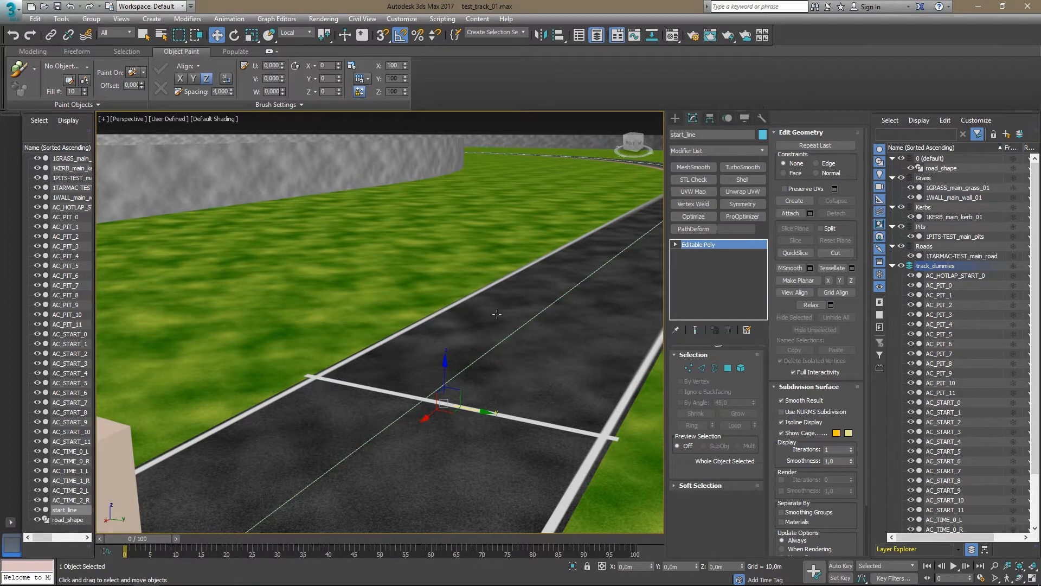
# - Create a new layer that holds the start_line object and select that object in it
pyautogui.scroll(-3, 497, 314)
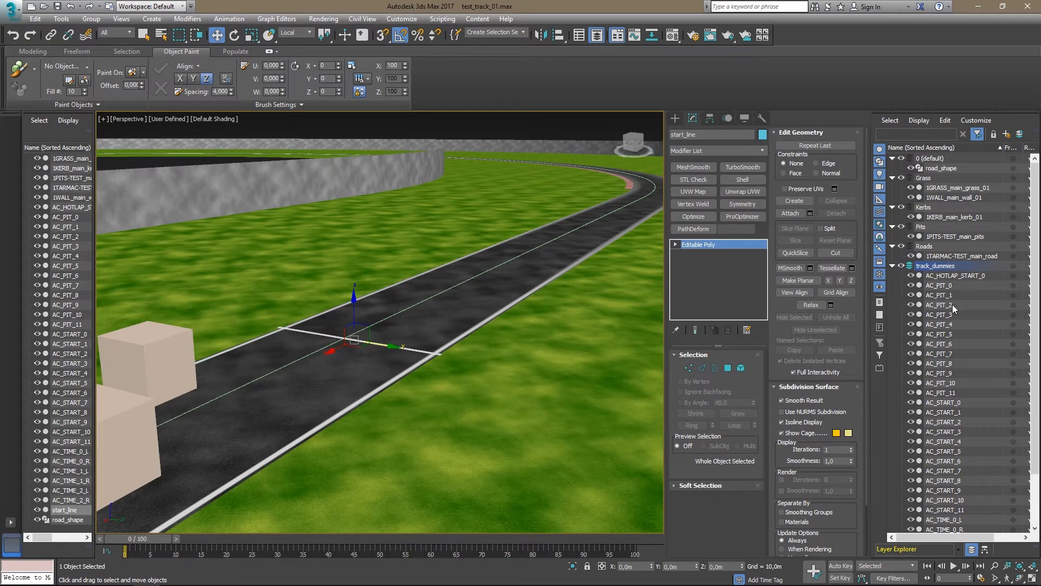
pyautogui.scroll(-2, 941, 481)
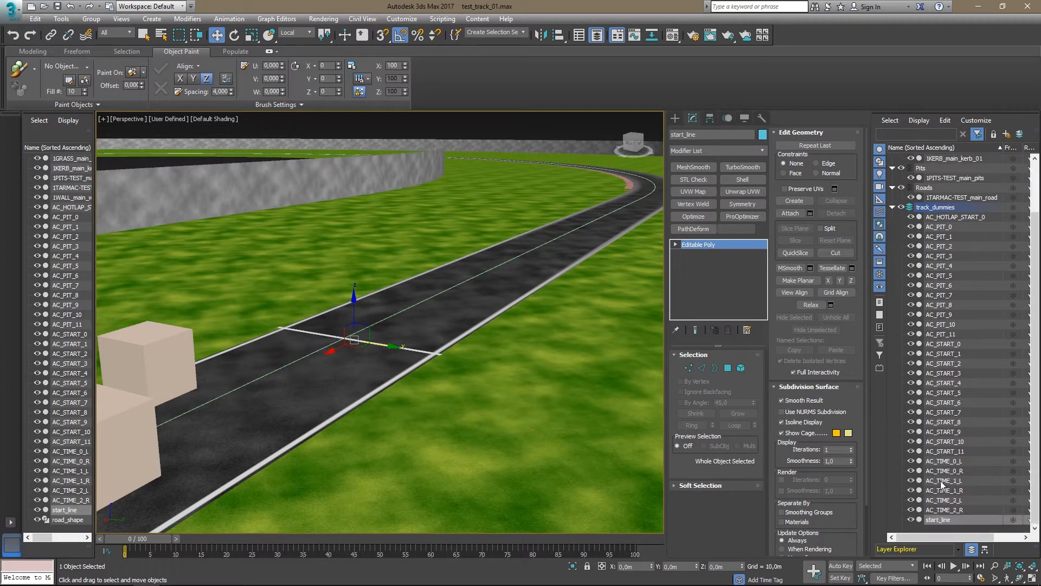
pyautogui.rightClick(943, 521)
pyautogui.click(857, 506)
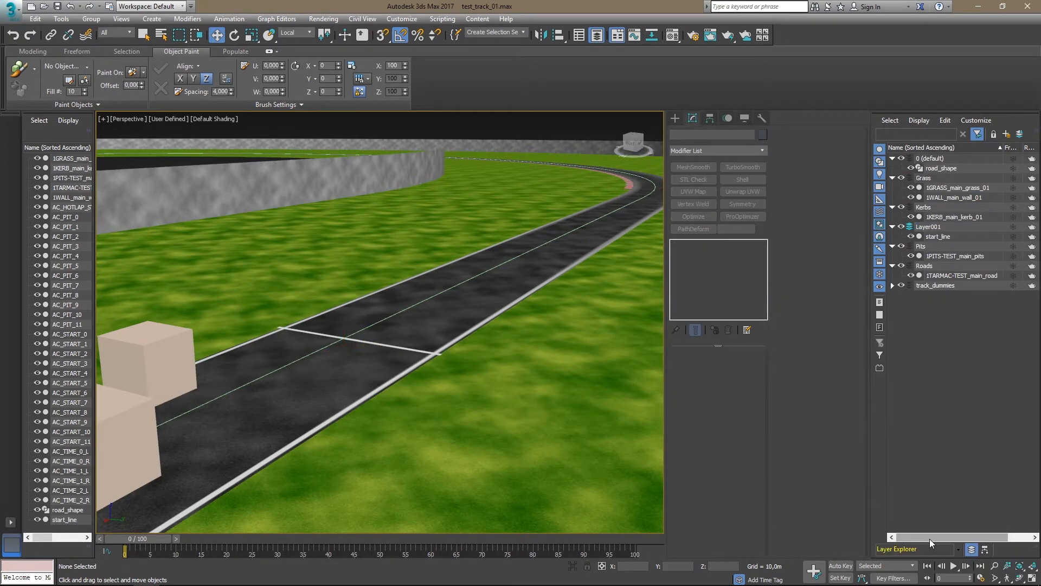
pyautogui.click(924, 238)
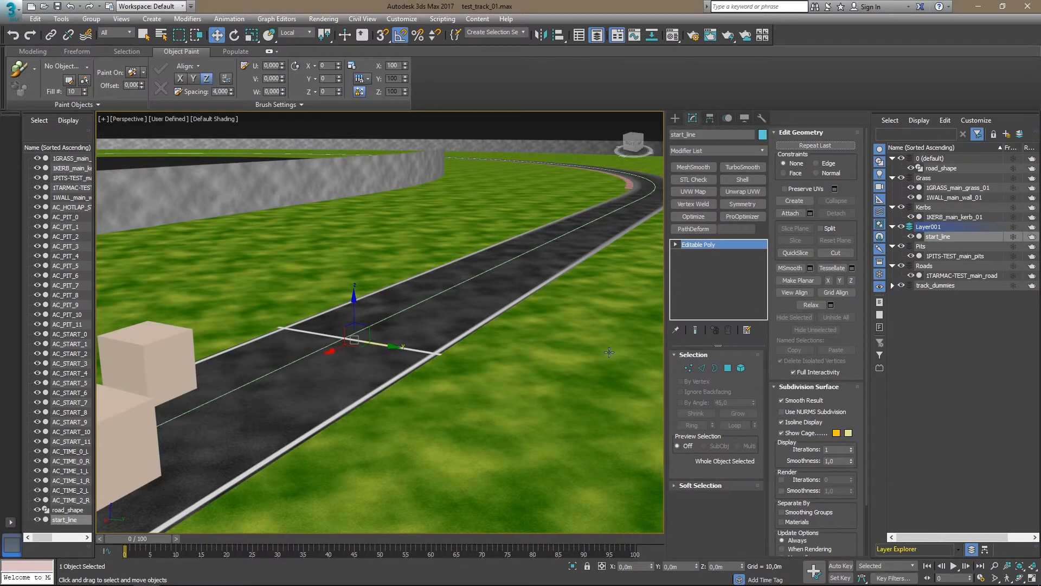
# - Rename the new layer containing start_line as paint
pyautogui.click(939, 227)
pyautogui.rightClick(930, 225)
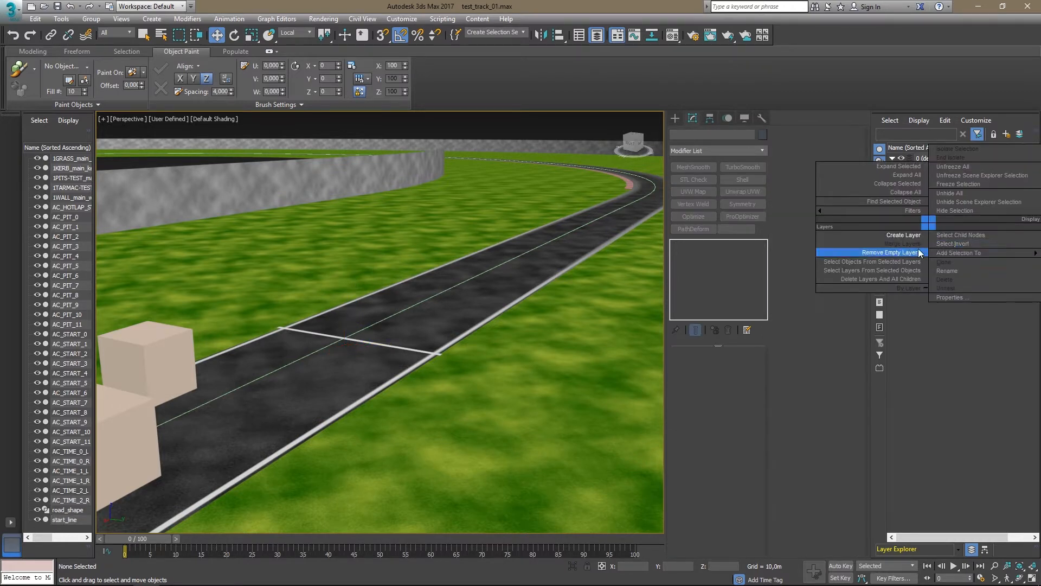
pyautogui.click(955, 270)
pyautogui.write('paint')
pyautogui.press('Return')
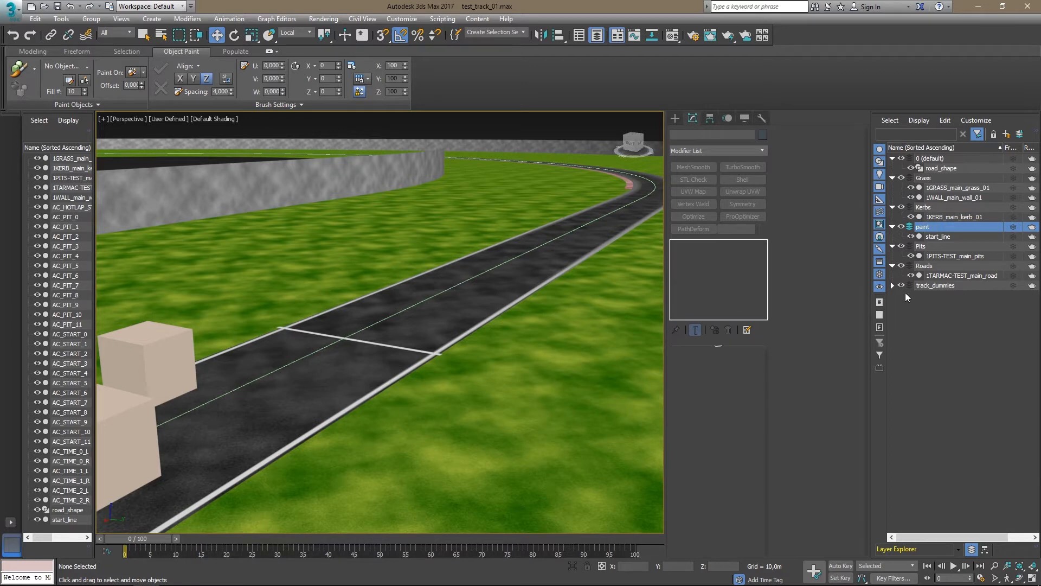
# - Examine the start line, the kerbed bend ahead of it and the grid and pit dummies behind it
pyautogui.scroll(-3, 435, 315)
pyautogui.keyDown('alt'); pyautogui.moveTo(435, 314); pyautogui.dragTo(478, 336, button='middle'); pyautogui.keyUp('alt')
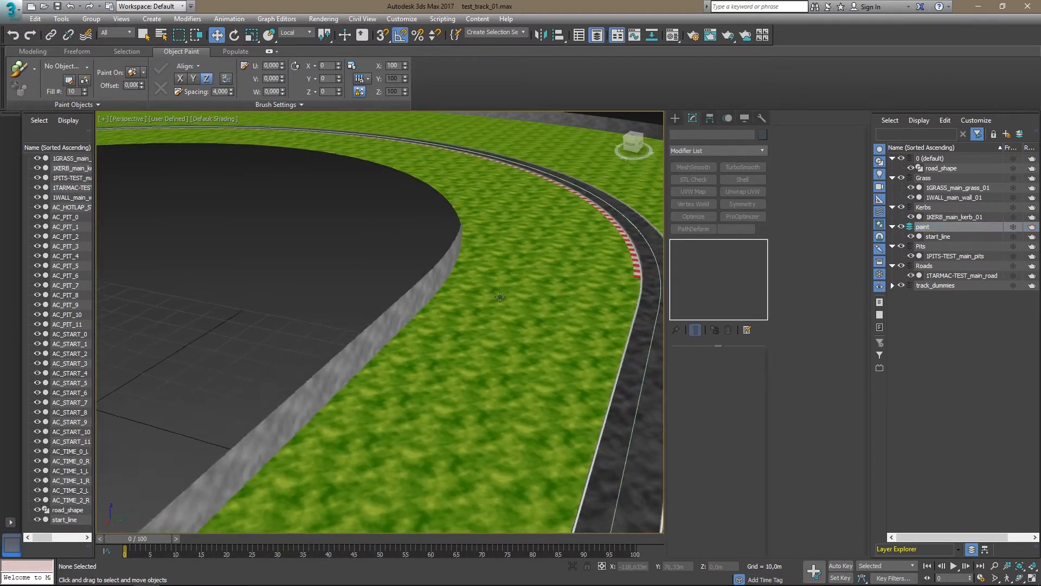
pyautogui.moveTo(505, 285); pyautogui.dragTo(446, 233, button='middle')
pyautogui.moveTo(483, 358); pyautogui.dragTo(506, 256, button='middle')
pyautogui.scroll(3, 462, 403)
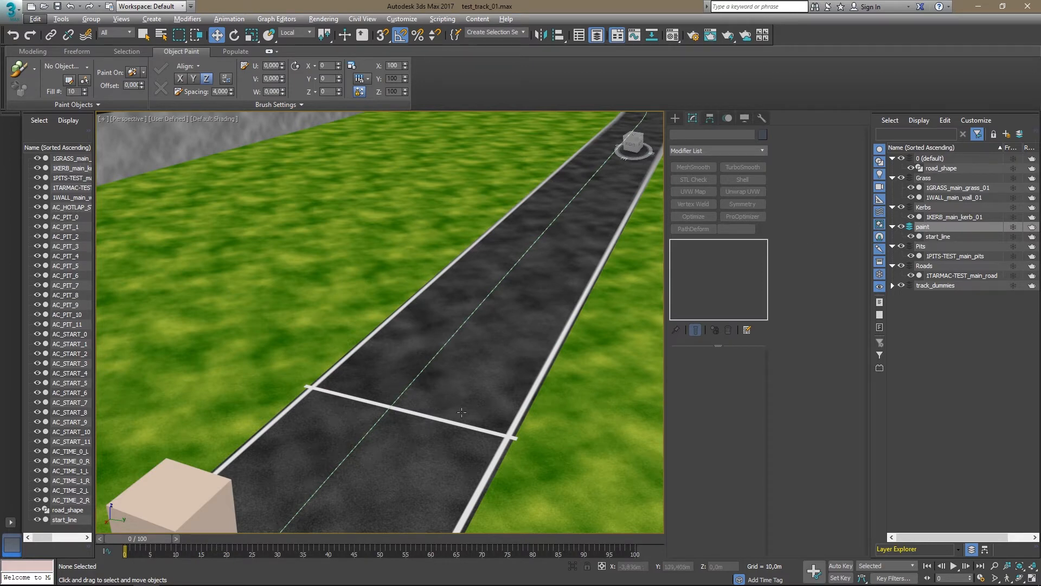
pyautogui.scroll(-3, 537, 281)
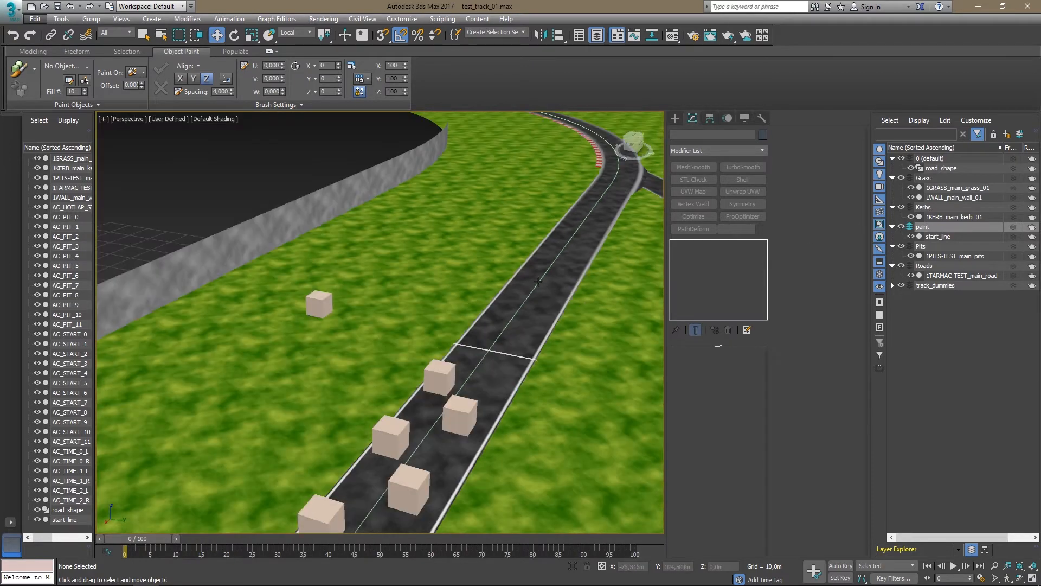
pyautogui.click(952, 406)
pyautogui.scroll(-5, 454, 360)
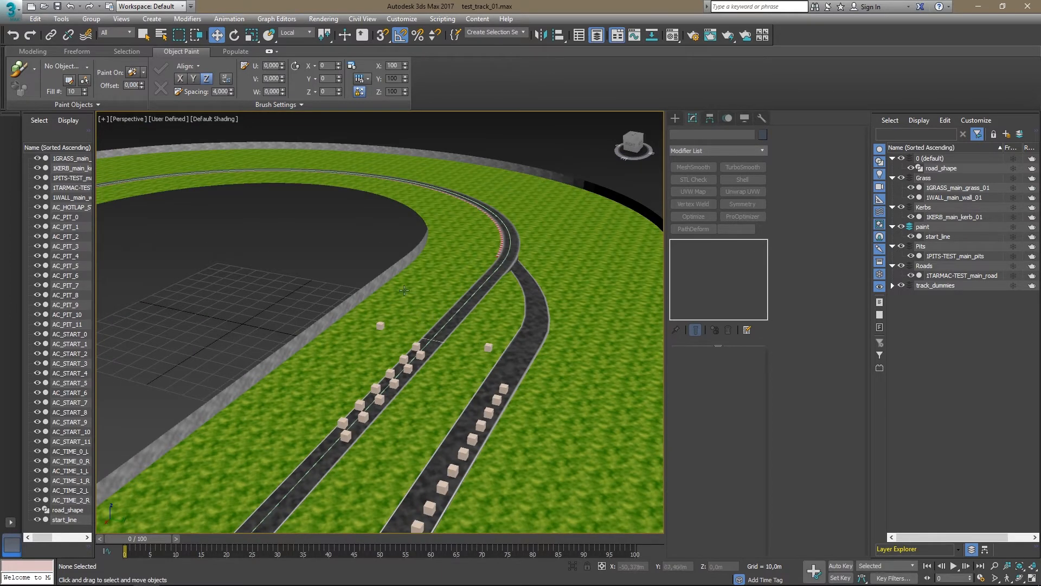
# - Save the scene as an incremented copy, test_track_02.max, in the E:\Assetto_edit\test_track folder
pyautogui.scroll(3, 413, 262)
pyautogui.click(11, 10)
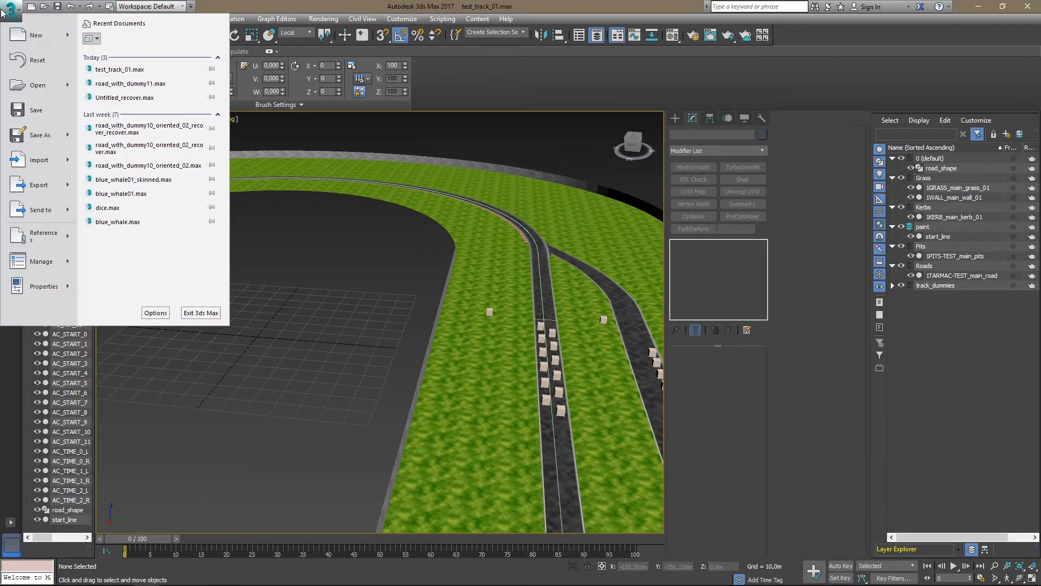
pyautogui.click(51, 142)
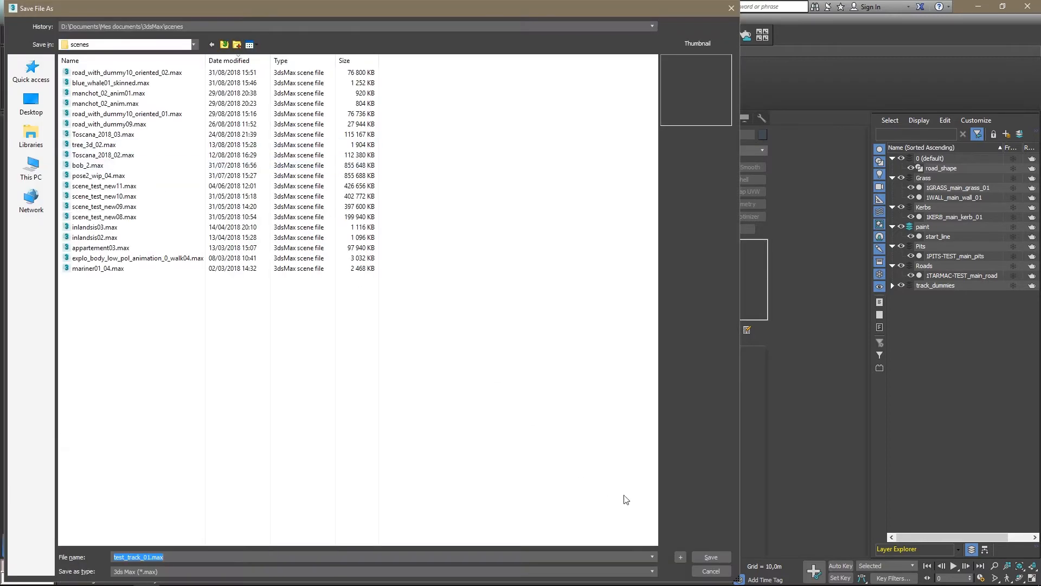
pyautogui.click(161, 26)
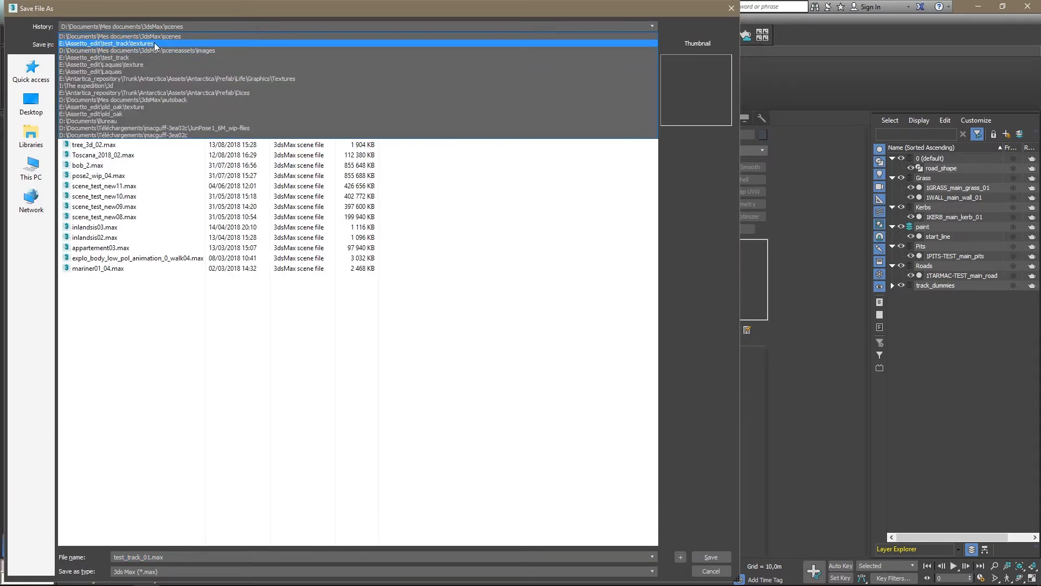
pyautogui.click(142, 57)
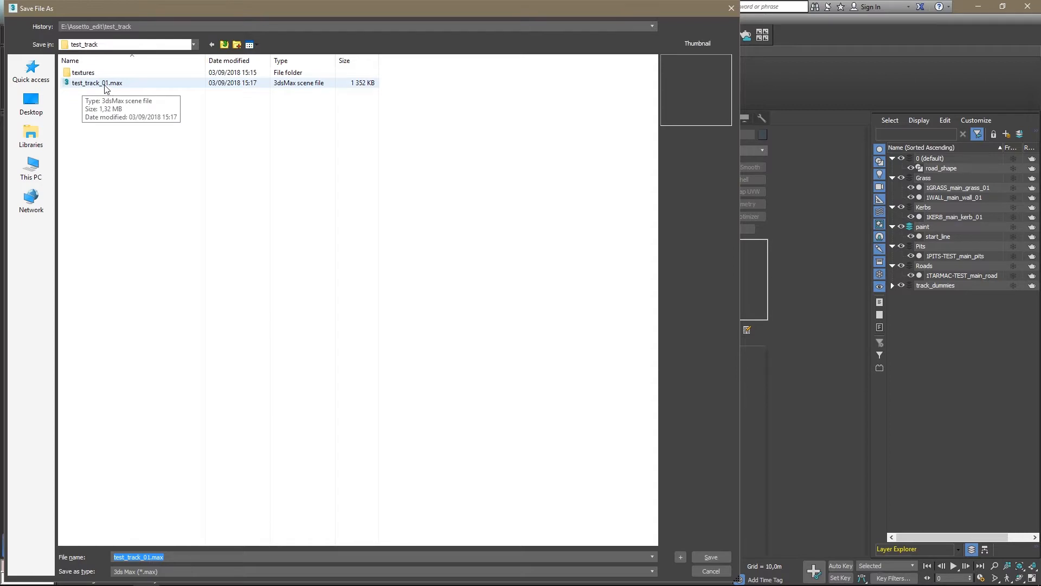
pyautogui.click(682, 558)
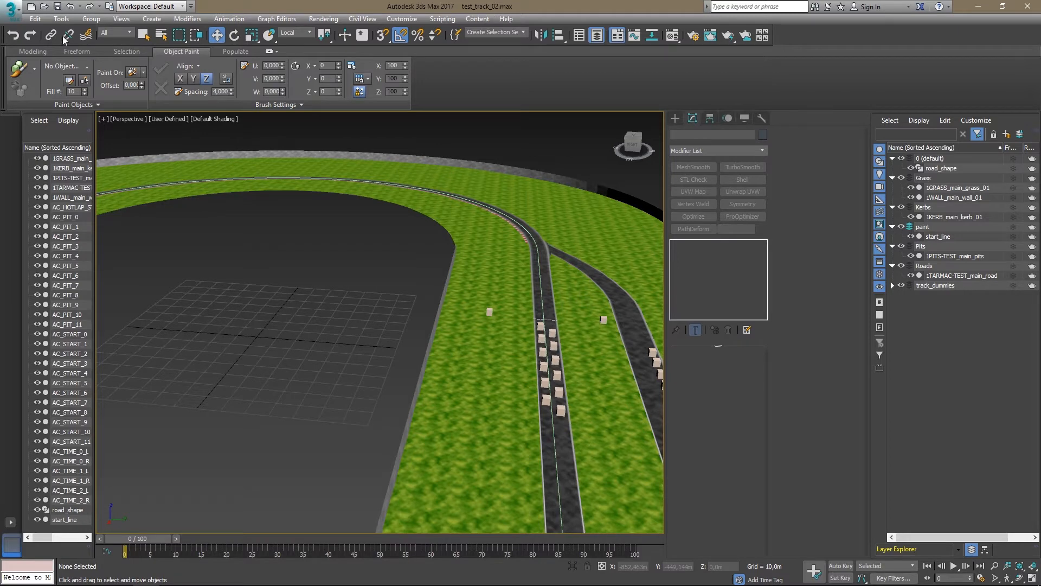
pyautogui.click(20, 19)
pyautogui.click(27, 135)
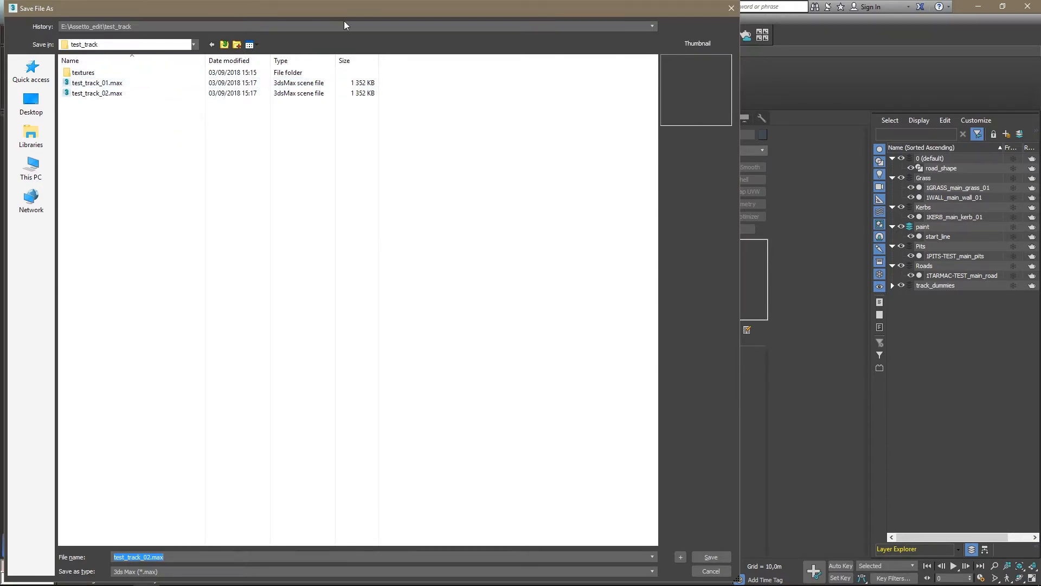
pyautogui.moveTo(344, 4); pyautogui.dragTo(407, 25)
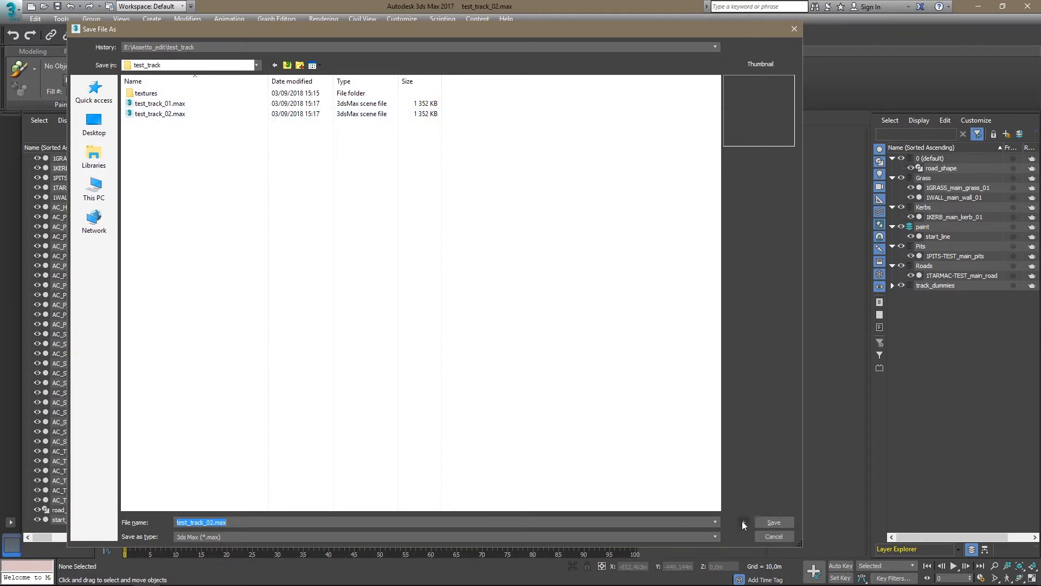
pyautogui.click(774, 536)
# - Look over the whole circuit from a distance to check the complete layout and dummy placement
pyautogui.moveTo(513, 219); pyautogui.dragTo(449, 235, button='middle')
pyautogui.scroll(-4, 544, 259)
pyautogui.keyDown('alt'); pyautogui.moveTo(545, 259); pyautogui.dragTo(504, 288, button='middle'); pyautogui.keyUp('alt')
pyautogui.moveTo(349, 265); pyautogui.dragTo(425, 262, button='middle')
pyautogui.scroll(-5, 525, 264)
pyautogui.keyDown('alt'); pyautogui.moveTo(525, 264); pyautogui.dragTo(461, 262, button='middle'); pyautogui.keyUp('alt')
pyautogui.scroll(5, 497, 316)
pyautogui.scroll(-3, 405, 259)
pyautogui.scroll(3, 373, 239)
pyautogui.press('alt')
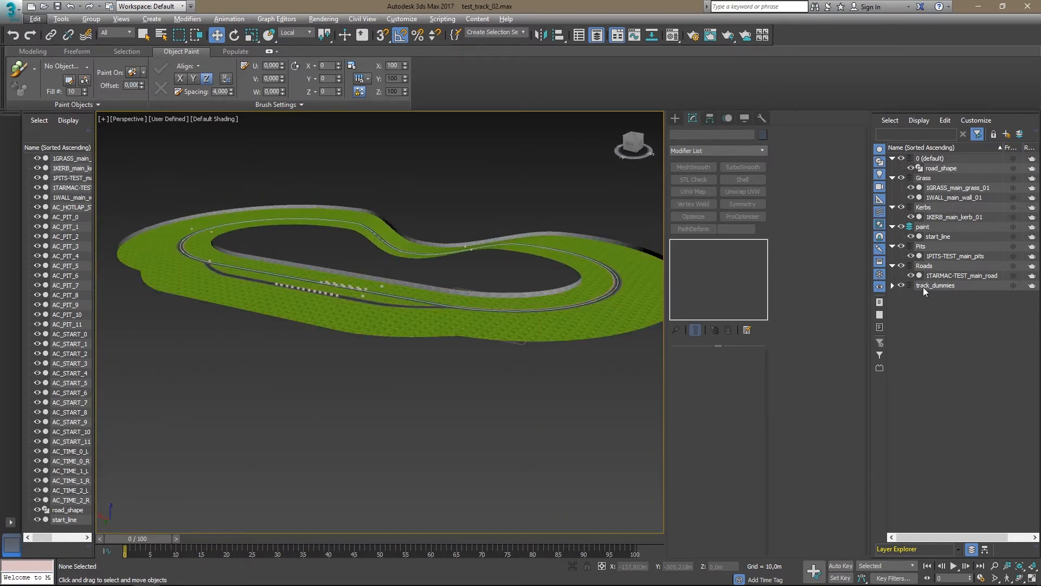
# - Collapse the Roads, Pits, paint, Kerbs, Grass and default layers so only the layer names are listed
pyautogui.click(892, 266)
pyautogui.click(893, 246)
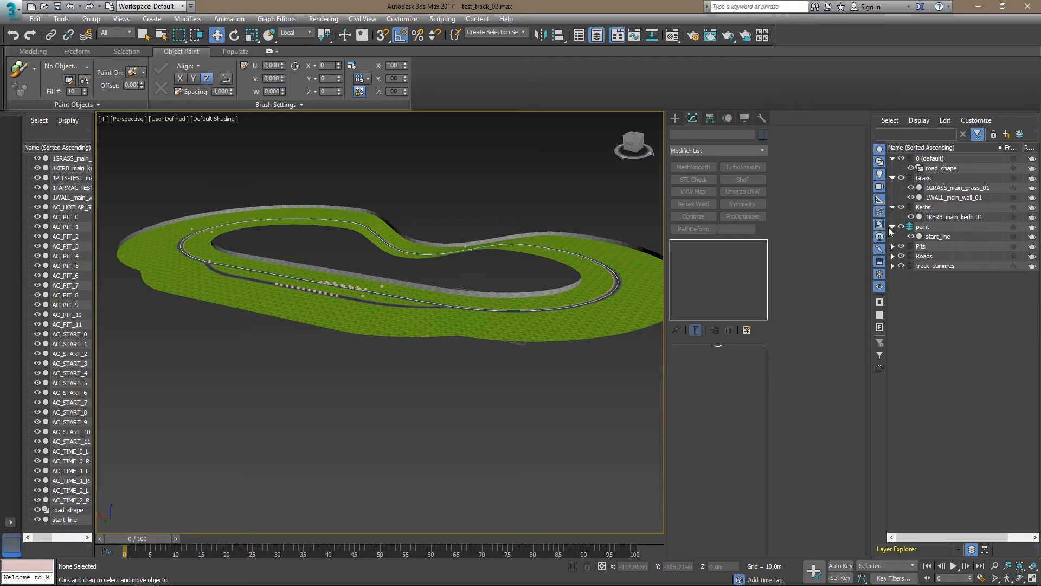
pyautogui.click(892, 227)
pyautogui.click(893, 208)
pyautogui.click(892, 178)
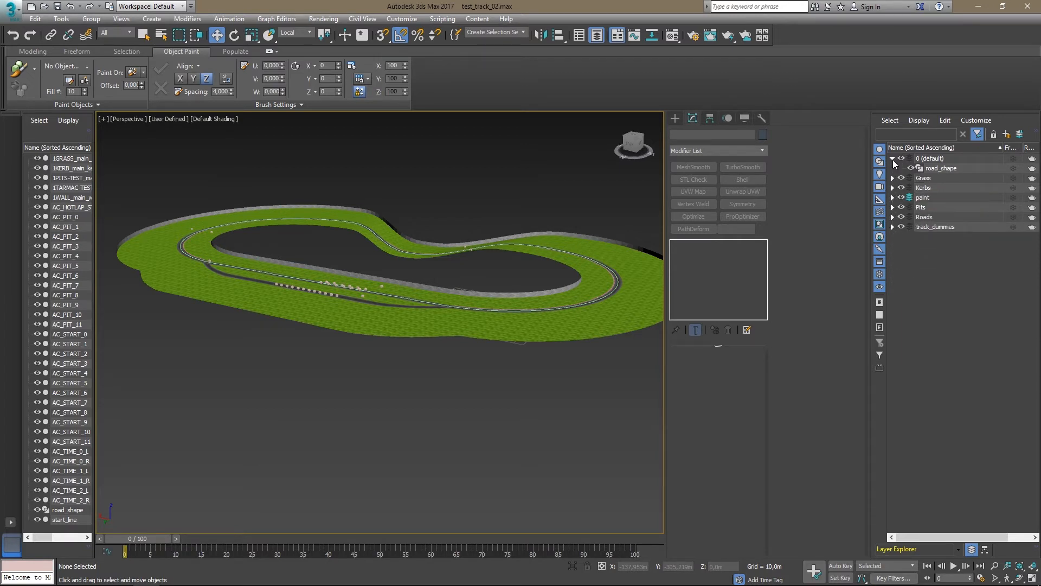
pyautogui.click(893, 158)
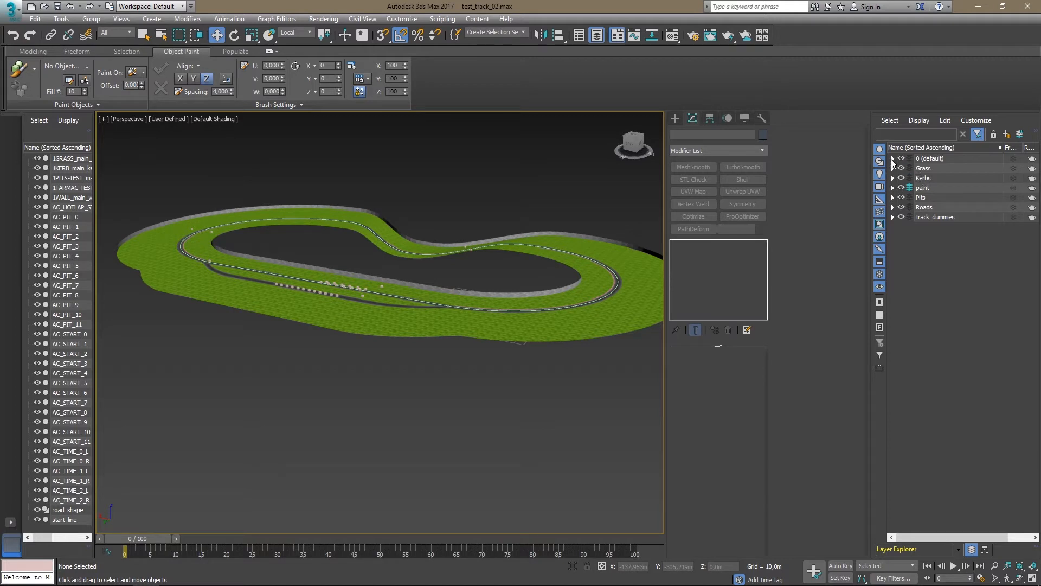
# - Highlight the layers from Grass through track_dummies, and expand the default layer to see its content
pyautogui.click(937, 217)
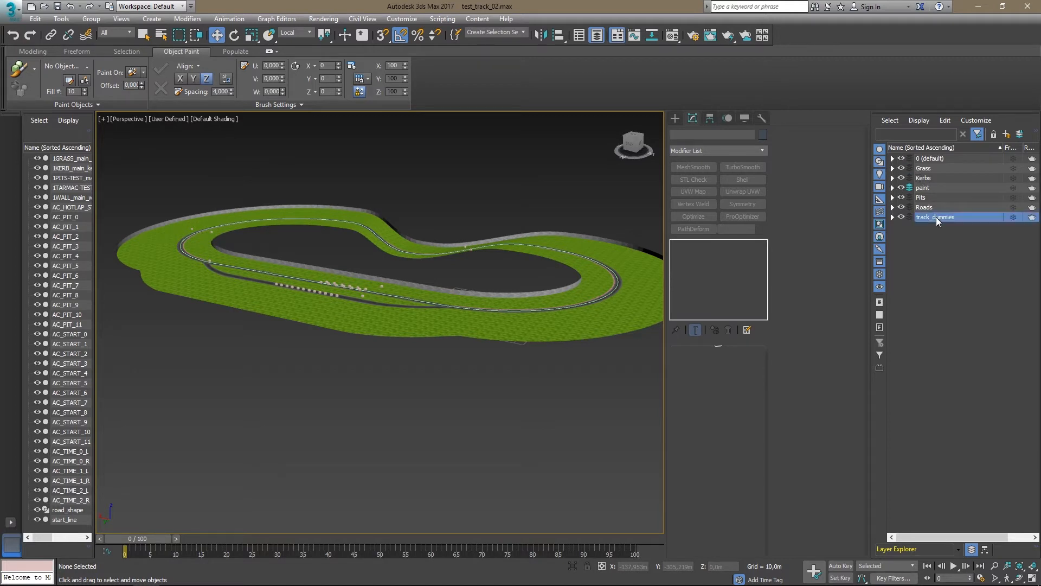
pyautogui.keyDown('shift'); pyautogui.click(934, 169); pyautogui.keyUp('shift')
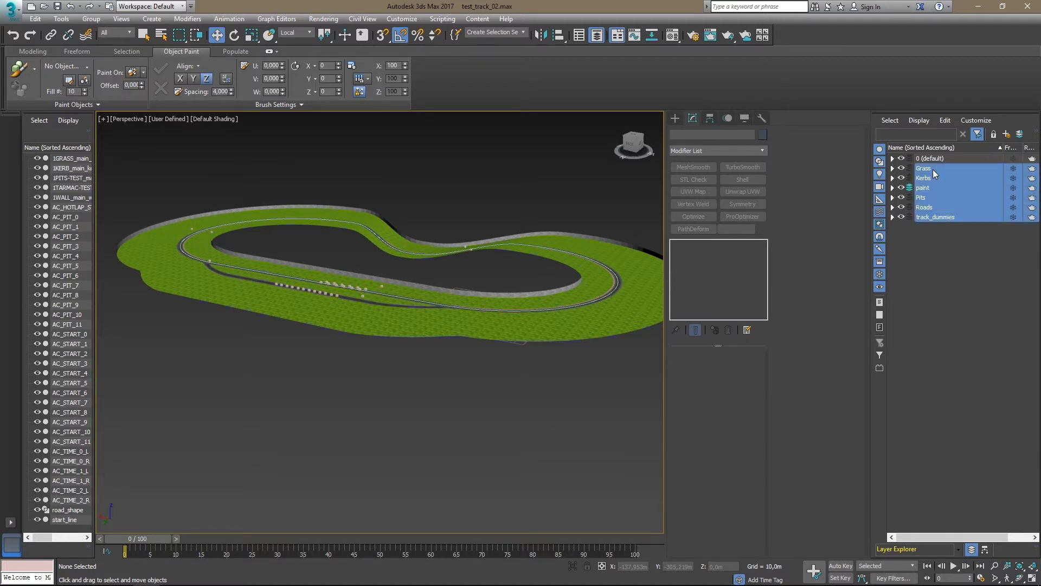
pyautogui.click(893, 158)
pyautogui.click(939, 282)
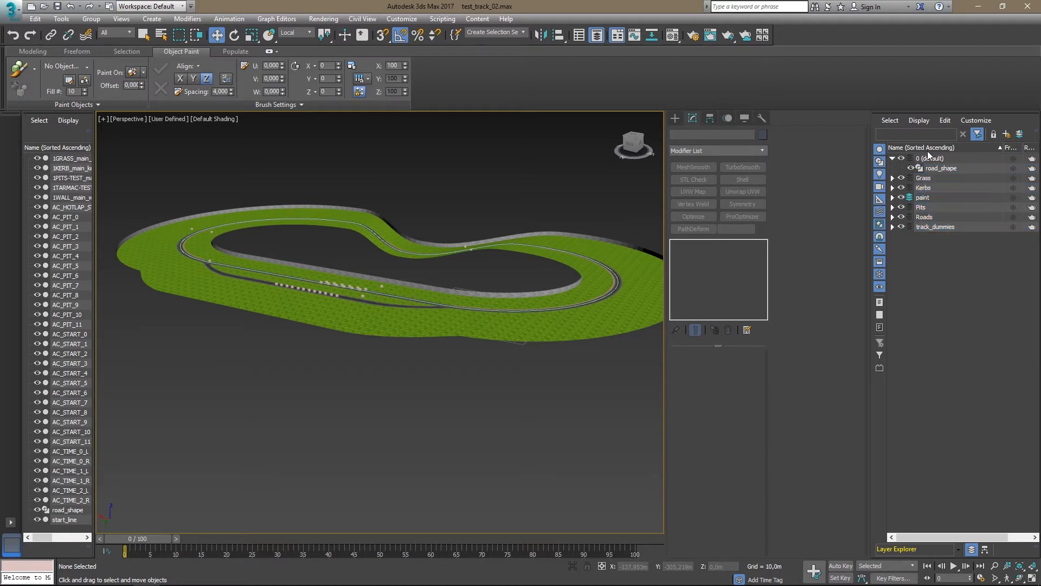
# - Select the road_shape spline in the default layer and examine its course around the circuit
pyautogui.click(935, 168)
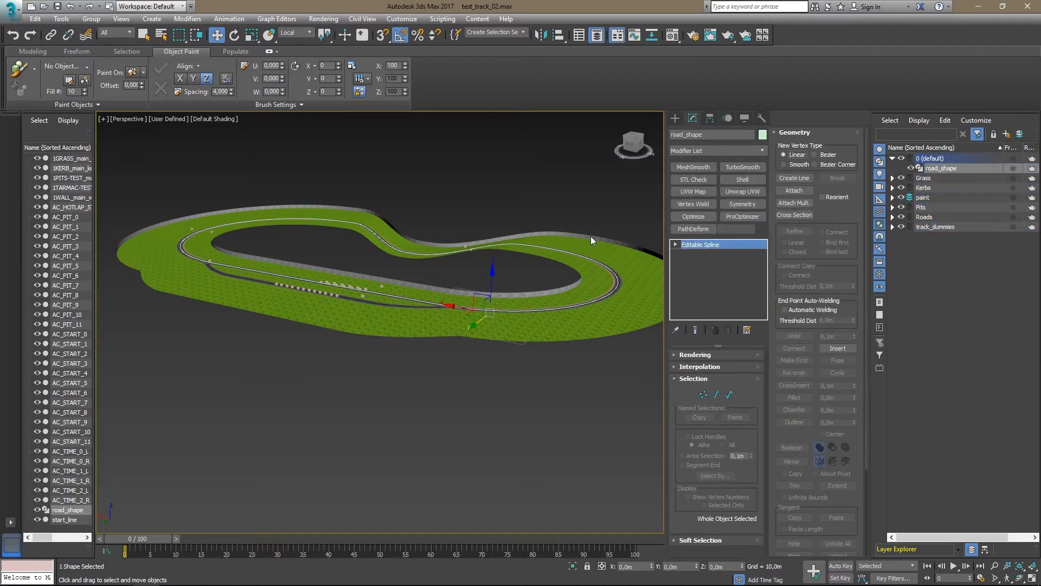
pyautogui.scroll(6, 537, 272)
pyautogui.keyDown('alt'); pyautogui.moveTo(537, 273); pyautogui.dragTo(510, 277, button='middle'); pyautogui.keyUp('alt')
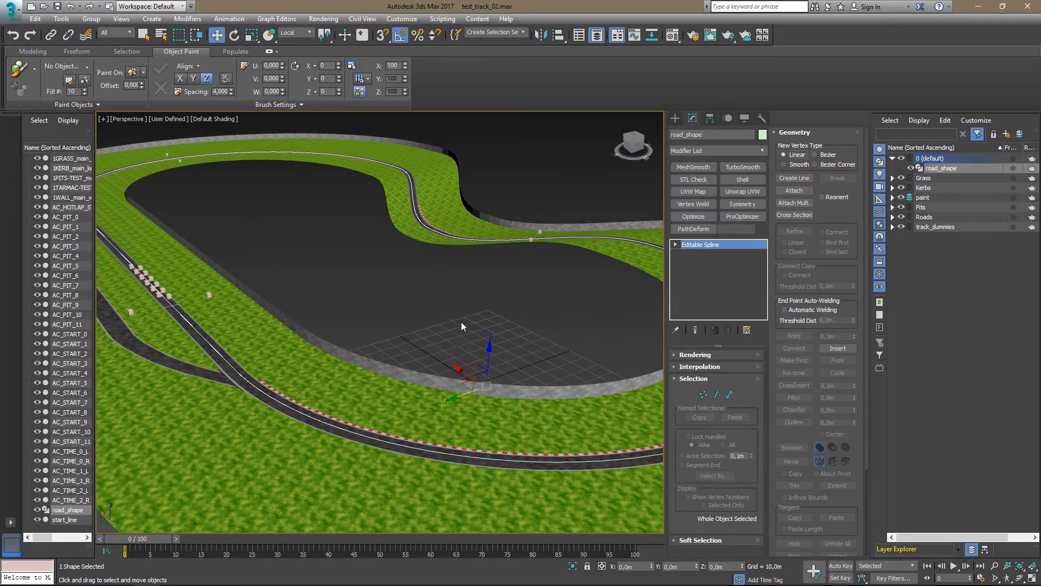
pyautogui.scroll(-5, 450, 294)
pyautogui.scroll(8, 455, 288)
pyautogui.scroll(-5, 480, 314)
pyautogui.keyDown('alt'); pyautogui.moveTo(485, 314); pyautogui.dragTo(522, 308, button='middle'); pyautogui.keyUp('alt')
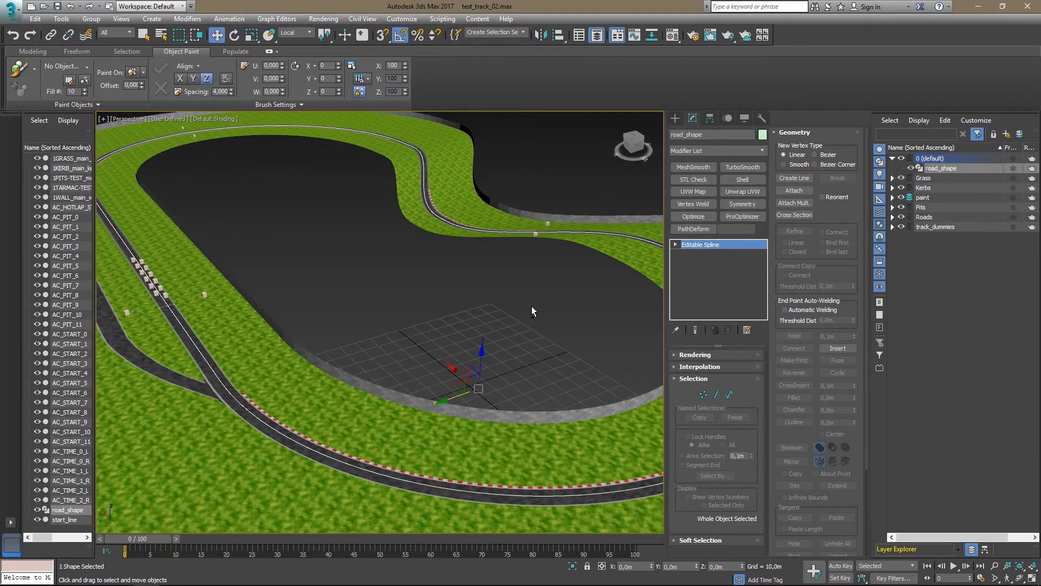
pyautogui.click(951, 244)
pyautogui.click(953, 174)
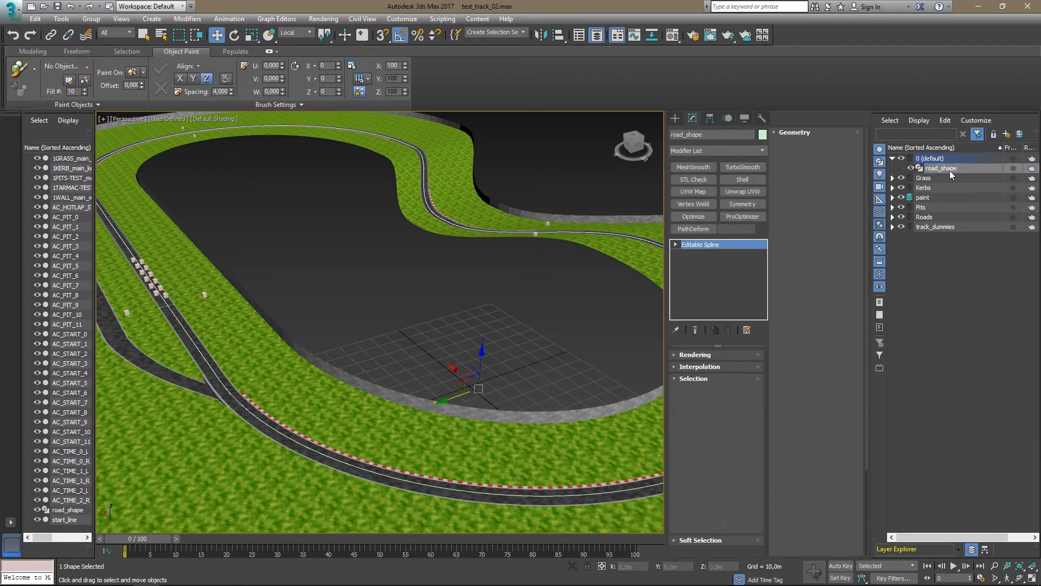
# - Create a new layer in the layer list and name it 00helpers
pyautogui.click(956, 254)
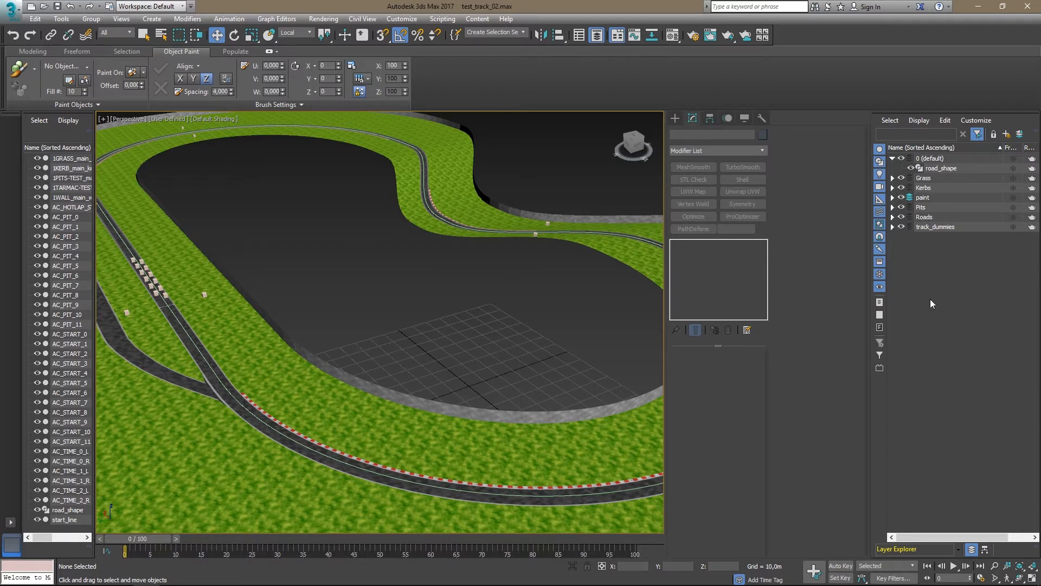
pyautogui.rightClick(930, 343)
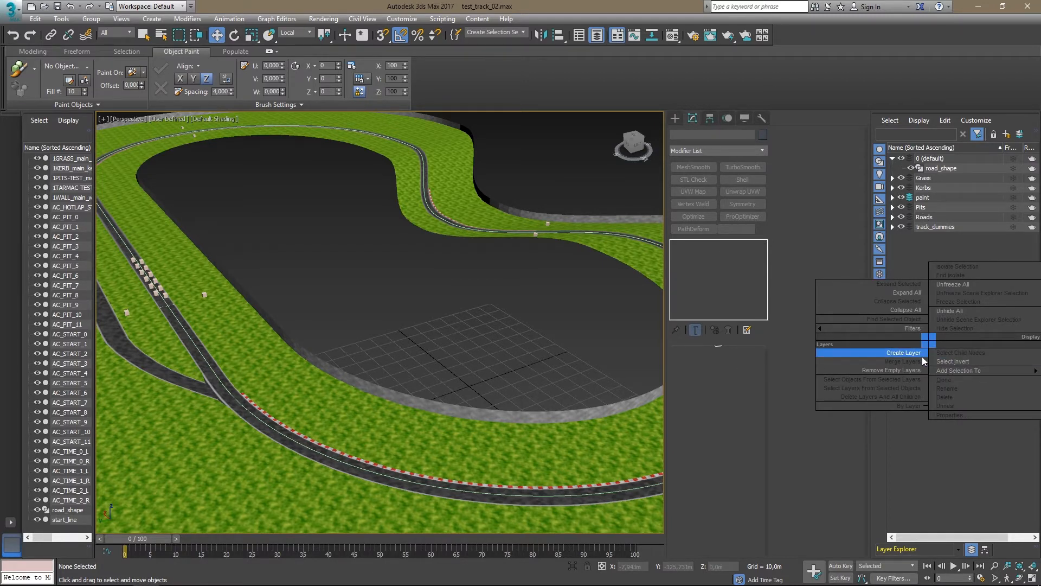
pyautogui.click(903, 353)
pyautogui.click(933, 198)
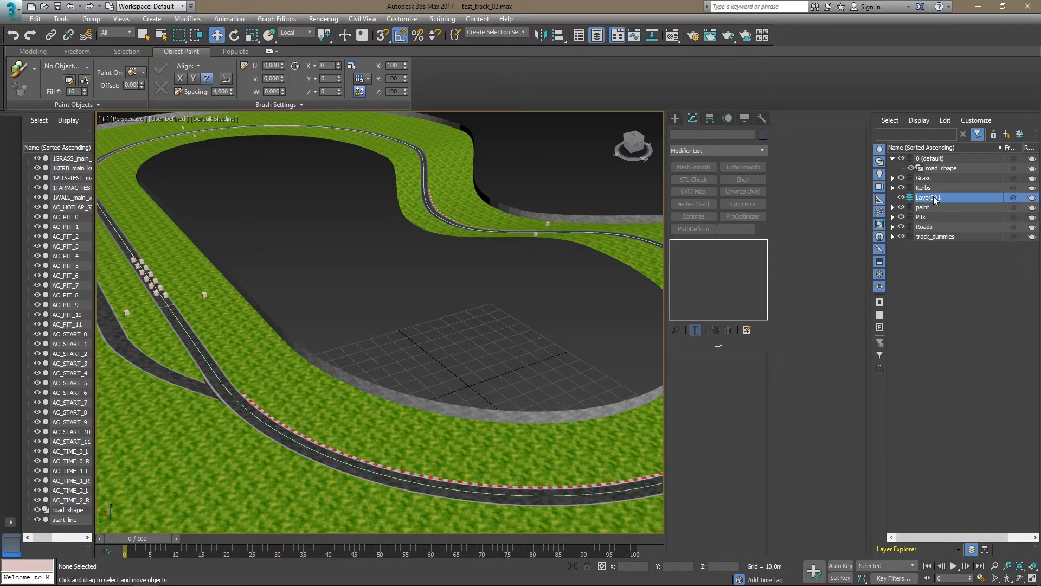
pyautogui.click(931, 199)
pyautogui.write('00helpers')
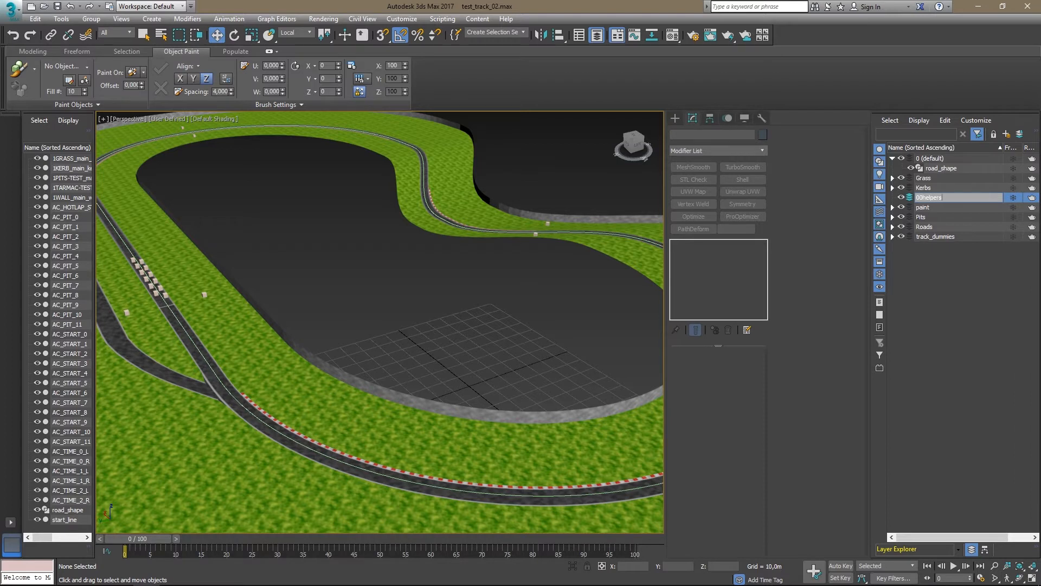
pyautogui.press('Return')
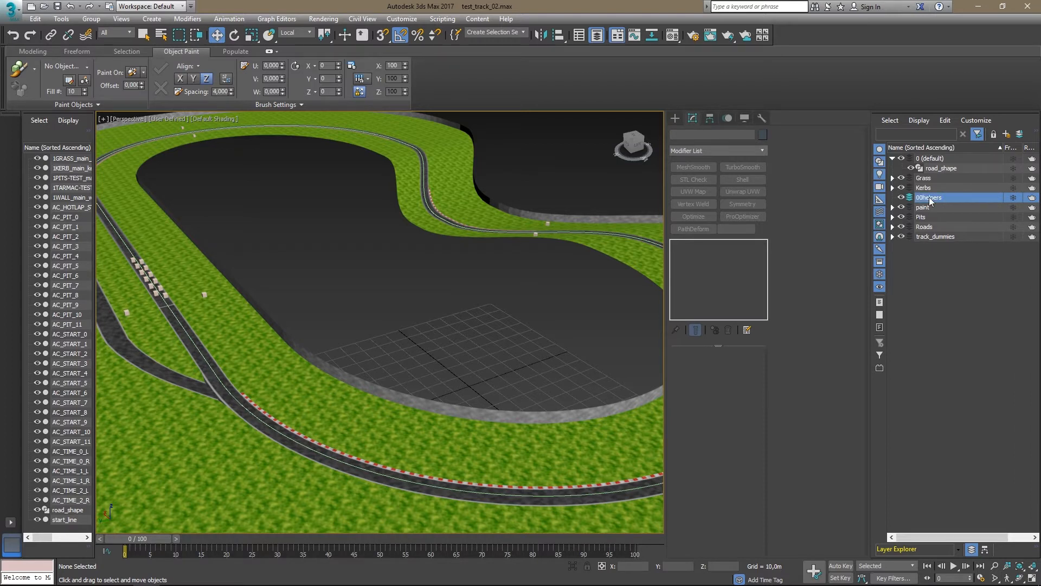
pyautogui.click(971, 308)
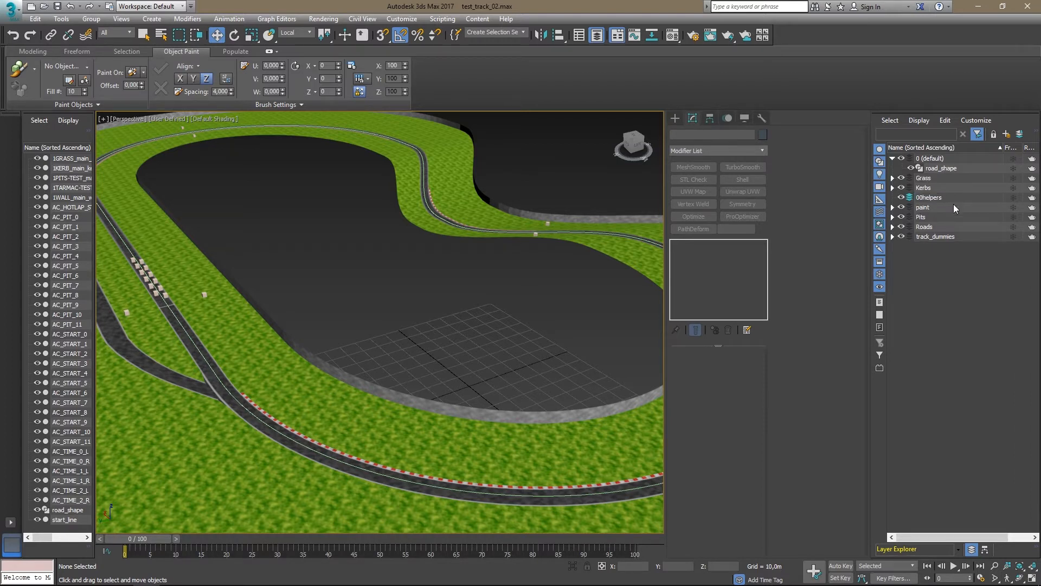
# - Move the road_shape spline from the default layer into the 00helpers layer
pyautogui.click(934, 148)
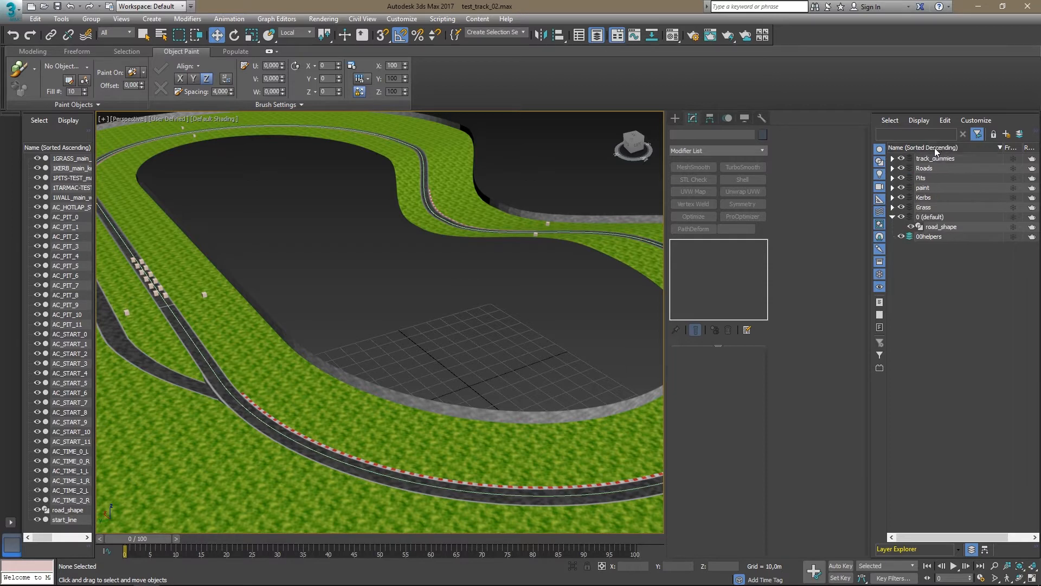
pyautogui.click(934, 149)
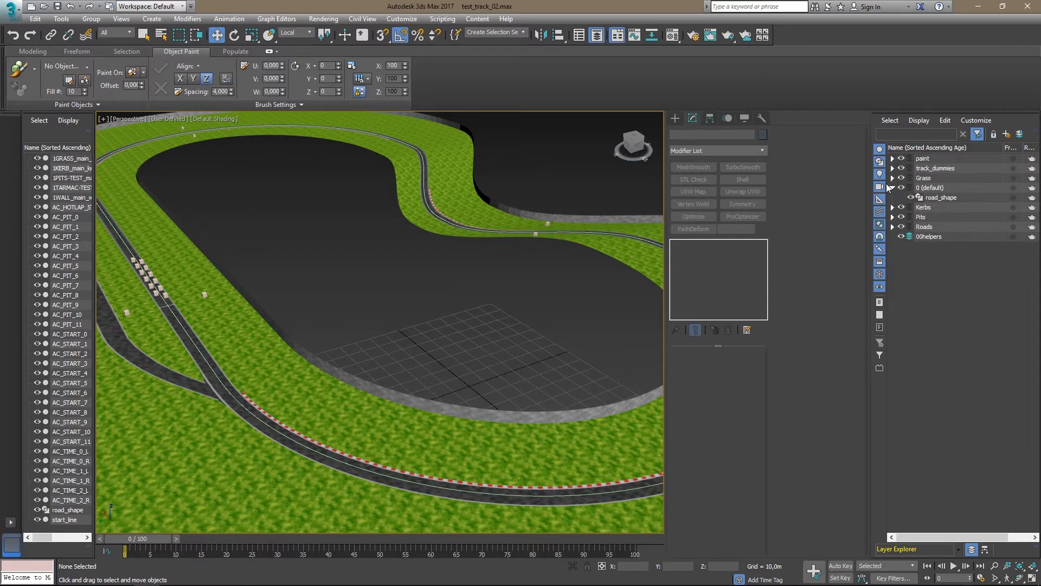
pyautogui.click(935, 197)
pyautogui.moveTo(934, 198); pyautogui.dragTo(927, 238)
pyautogui.click(892, 188)
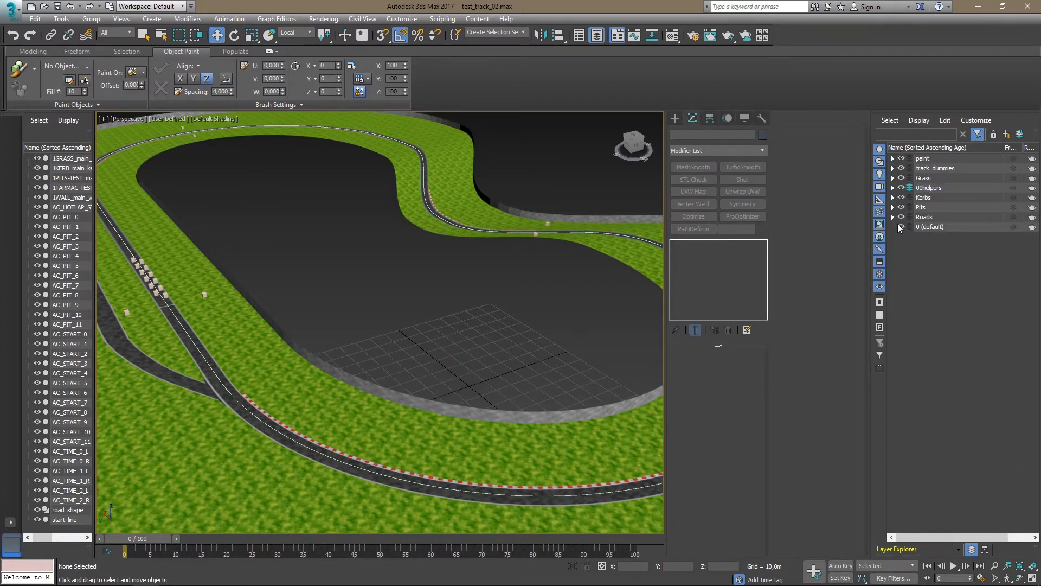
# - Sort the layer list by name in ascending order
pyautogui.click(945, 151)
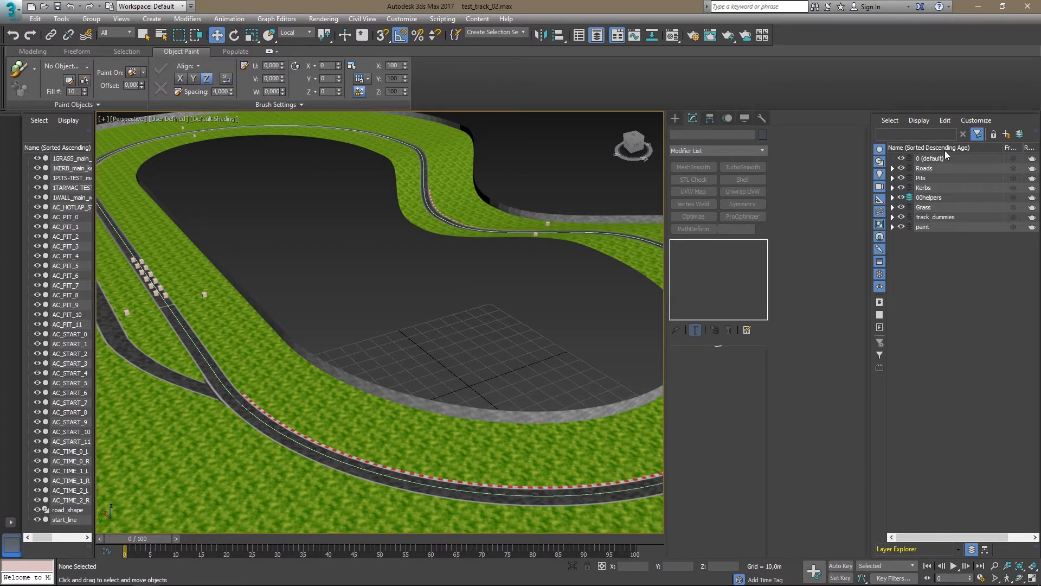
pyautogui.click(945, 146)
pyautogui.click(945, 146)
pyautogui.click(946, 145)
pyautogui.click(947, 146)
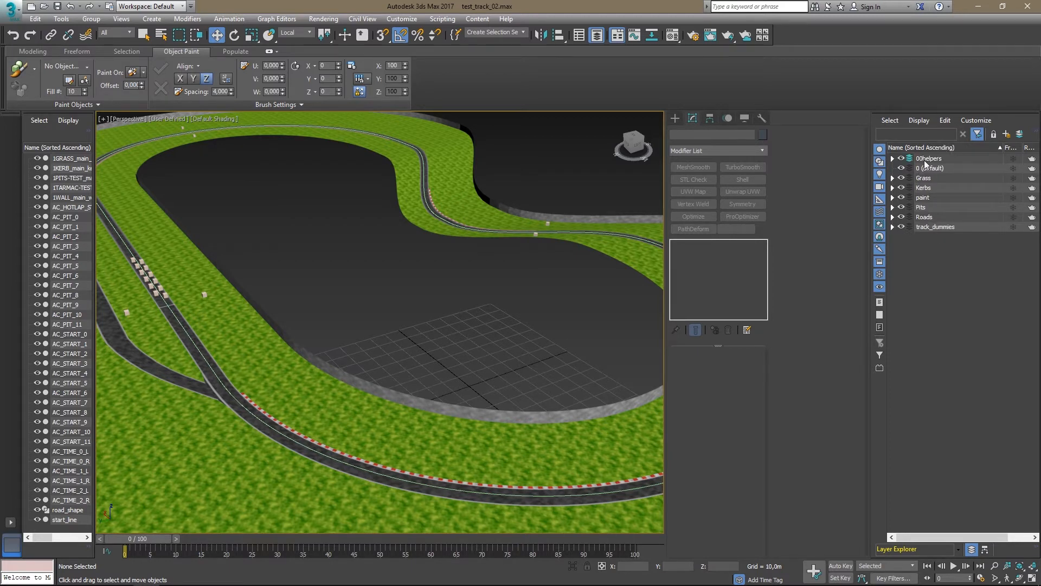
# - Highlight the layers from Grass through track_dummies, and expand the 00helpers layer to show its content
pyautogui.click(935, 227)
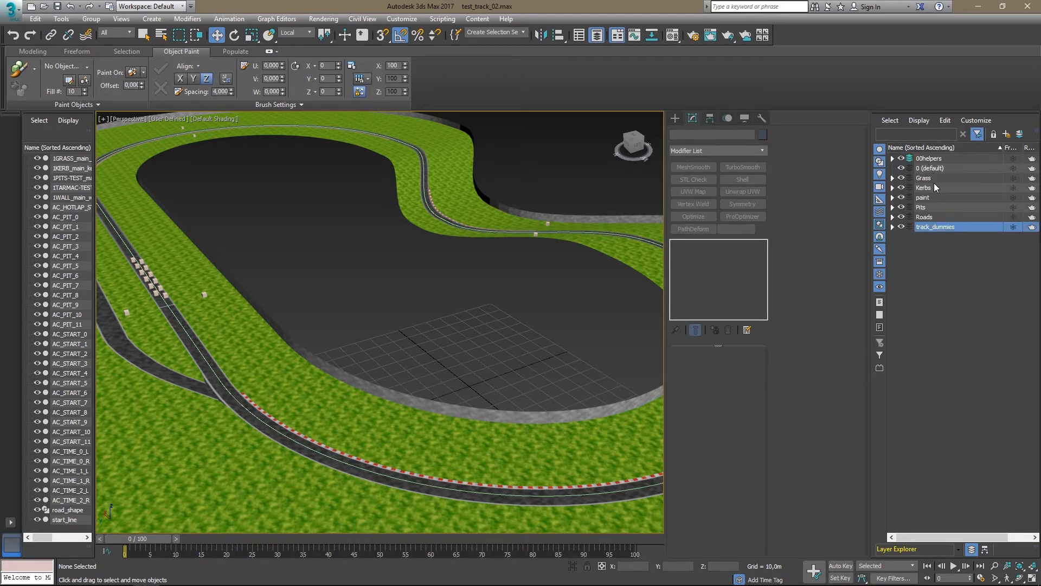
pyautogui.keyDown('ctrl'); pyautogui.click(927, 218); pyautogui.keyUp('ctrl')
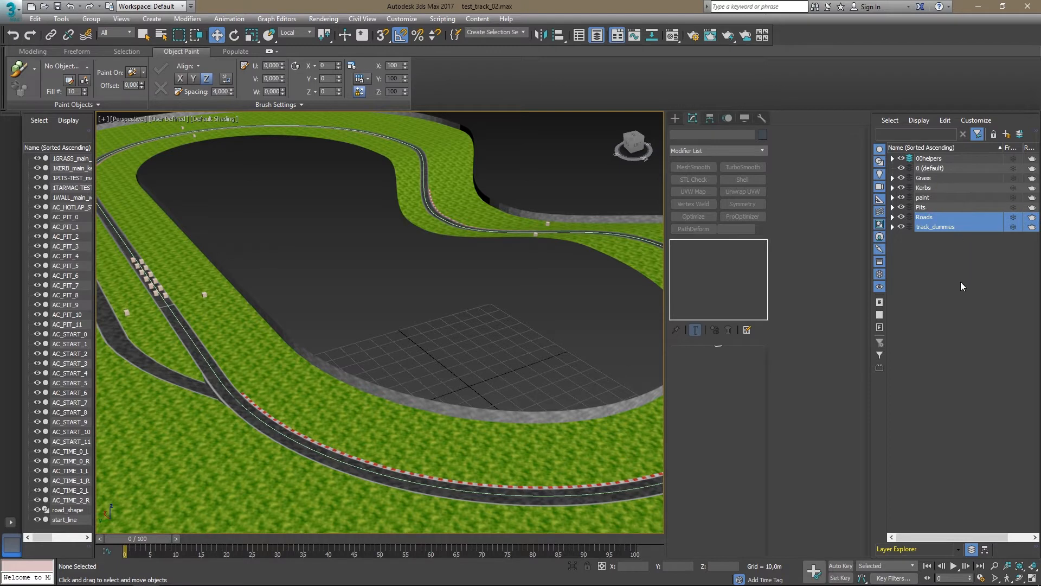
pyautogui.click(938, 228)
pyautogui.keyDown('shift'); pyautogui.click(934, 179); pyautogui.keyUp('shift')
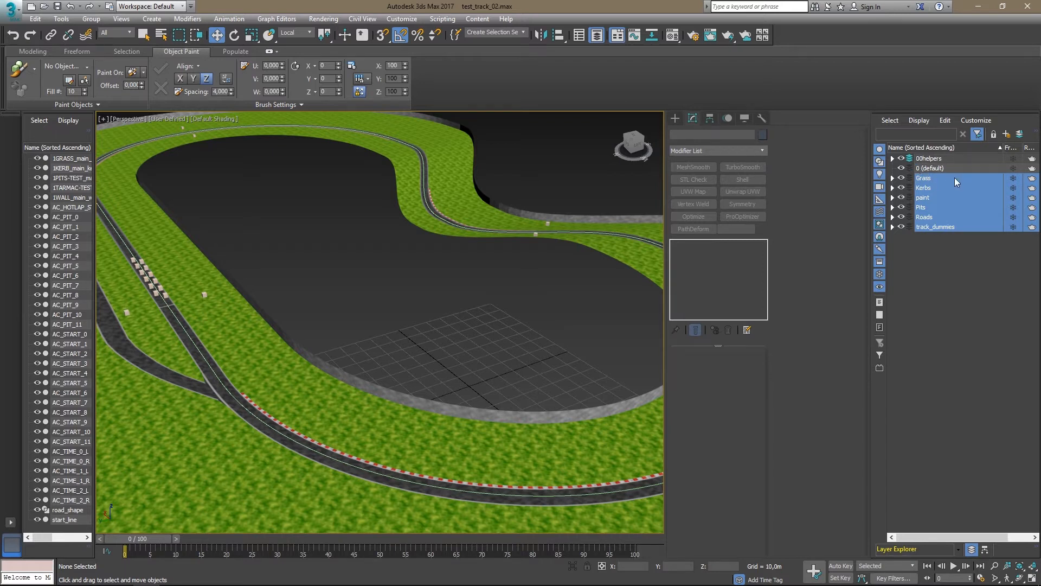
pyautogui.click(893, 158)
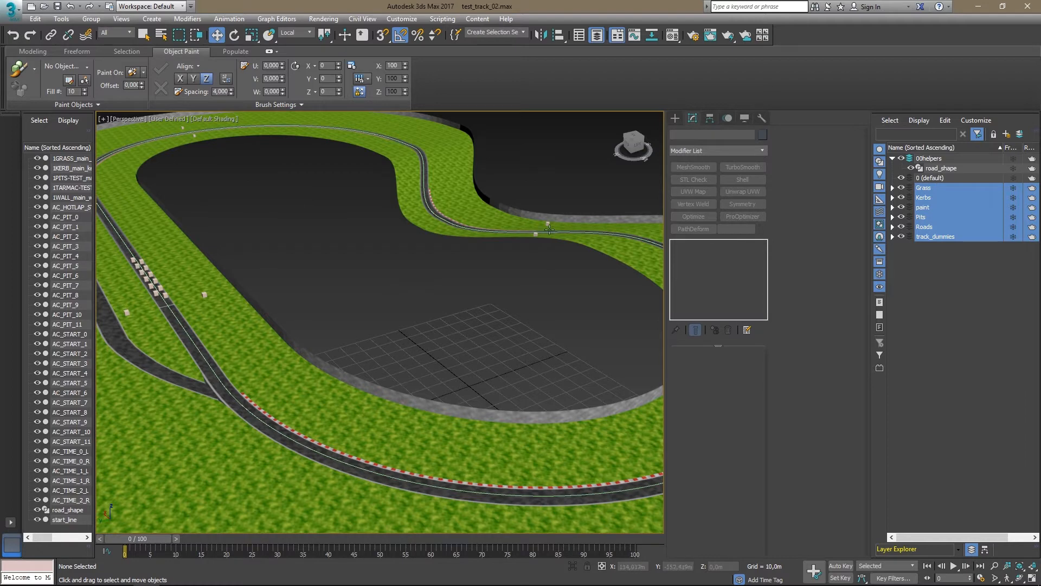
# - Widen the layer list and select all child objects of the highlighted Grass through track_dummies layers, leaving out the road_shape spline
pyautogui.scroll(-6, 502, 287)
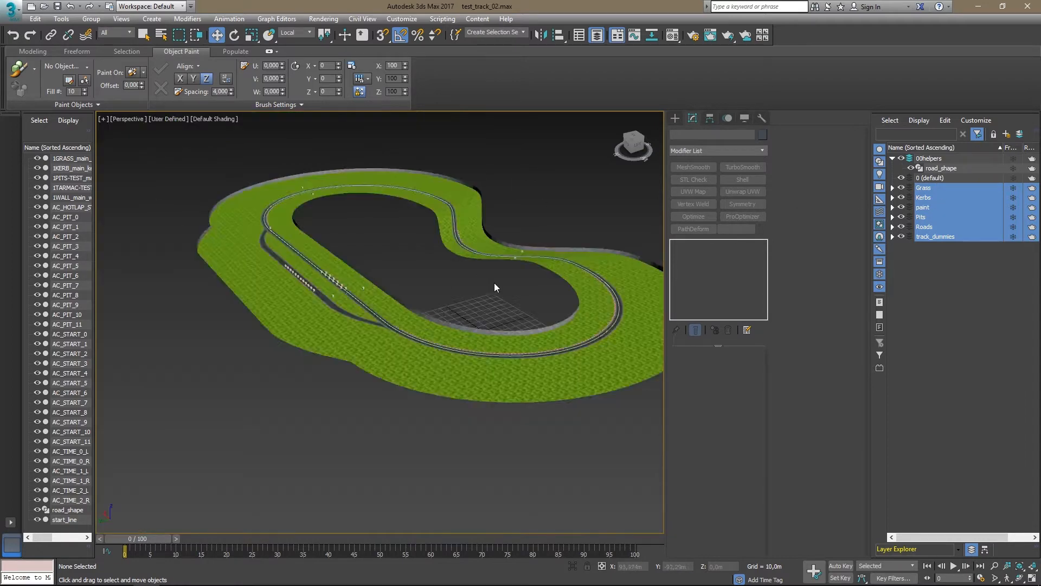
pyautogui.scroll(3, 496, 260)
pyautogui.keyDown('alt'); pyautogui.moveTo(502, 218); pyautogui.dragTo(491, 241, button='middle'); pyautogui.keyUp('alt')
pyautogui.scroll(3, 493, 300)
pyautogui.moveTo(493, 300); pyautogui.dragTo(448, 269, button='middle')
pyautogui.scroll(-3, 473, 273)
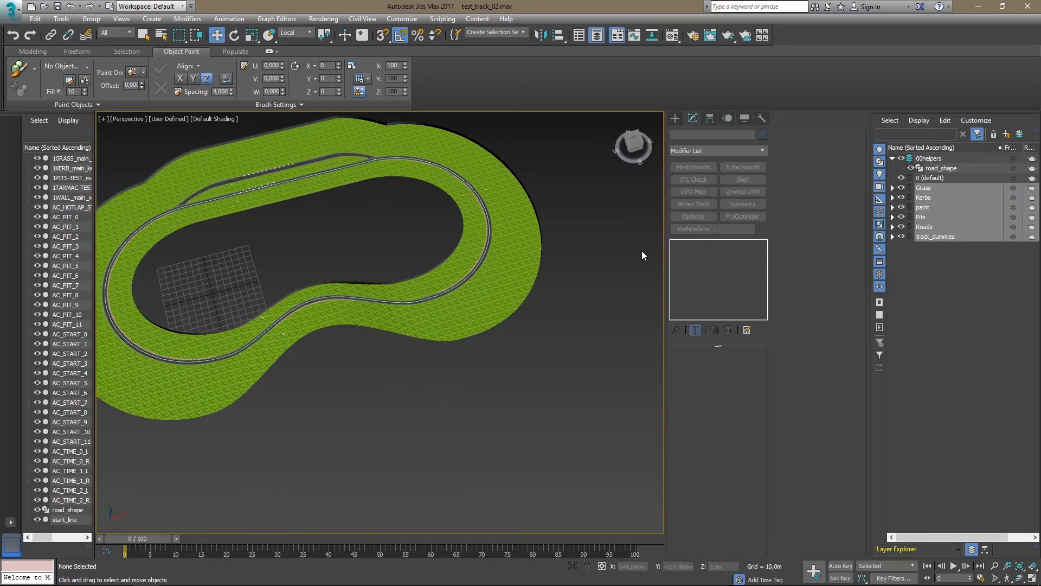
pyautogui.moveTo(871, 138); pyautogui.dragTo(806, 136)
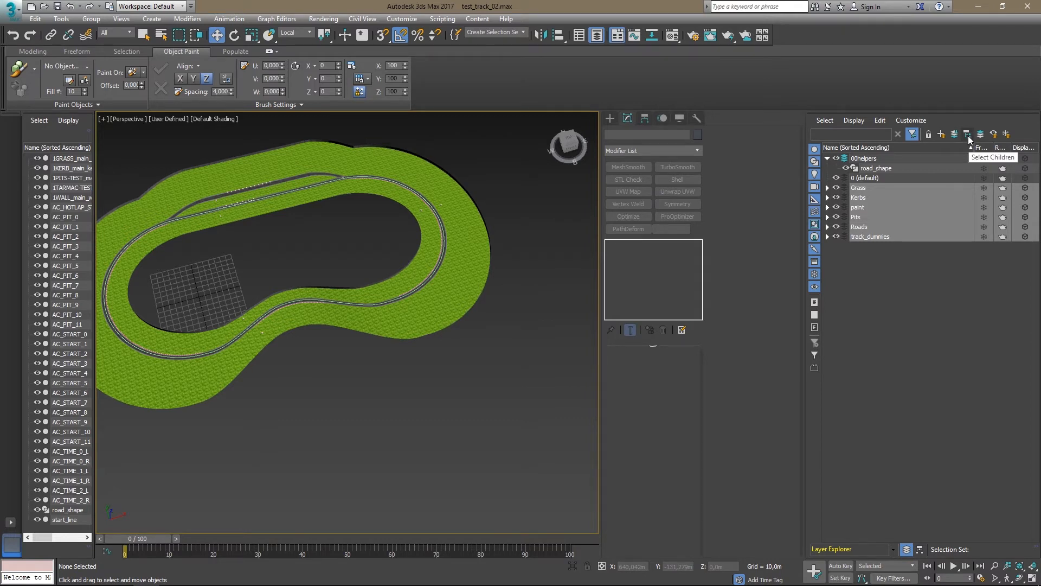
pyautogui.click(828, 237)
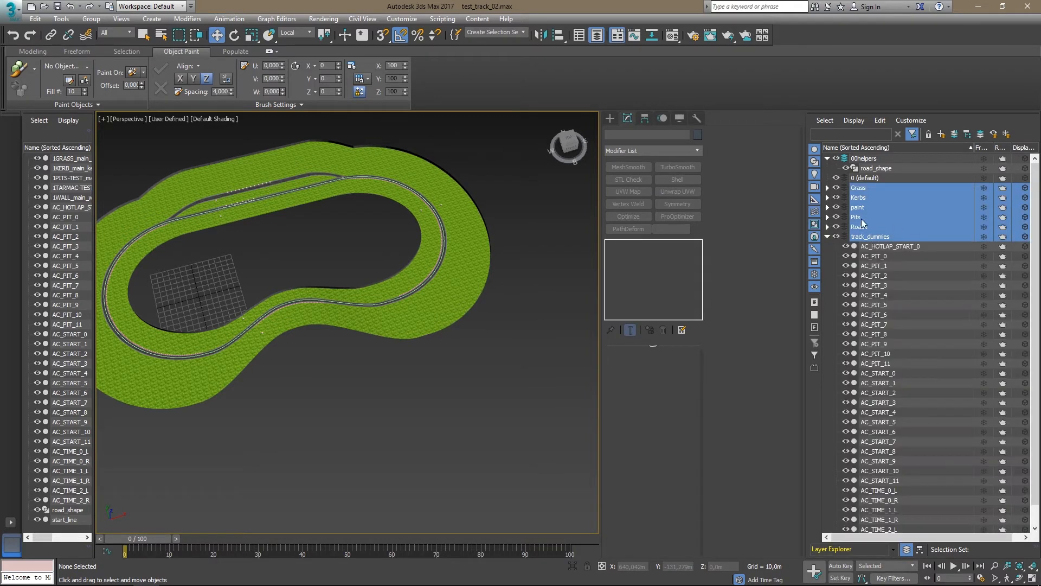
pyautogui.click(968, 134)
pyautogui.moveTo(302, 248); pyautogui.dragTo(314, 246, button='middle')
pyautogui.scroll(-2, 379, 260)
pyautogui.scroll(5, 418, 272)
pyautogui.keyDown('alt'); pyautogui.moveTo(457, 308); pyautogui.dragTo(435, 298, button='middle'); pyautogui.keyUp('alt')
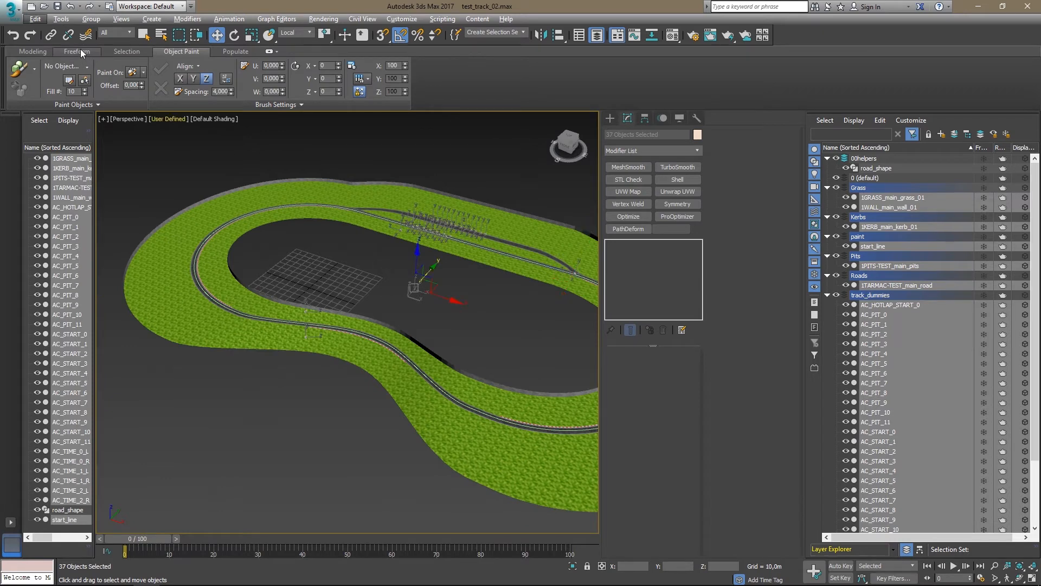
# - Start an export of only the selected objects and set the test_track folder as its destination
pyautogui.click(11, 9)
pyautogui.moveTo(69, 194)
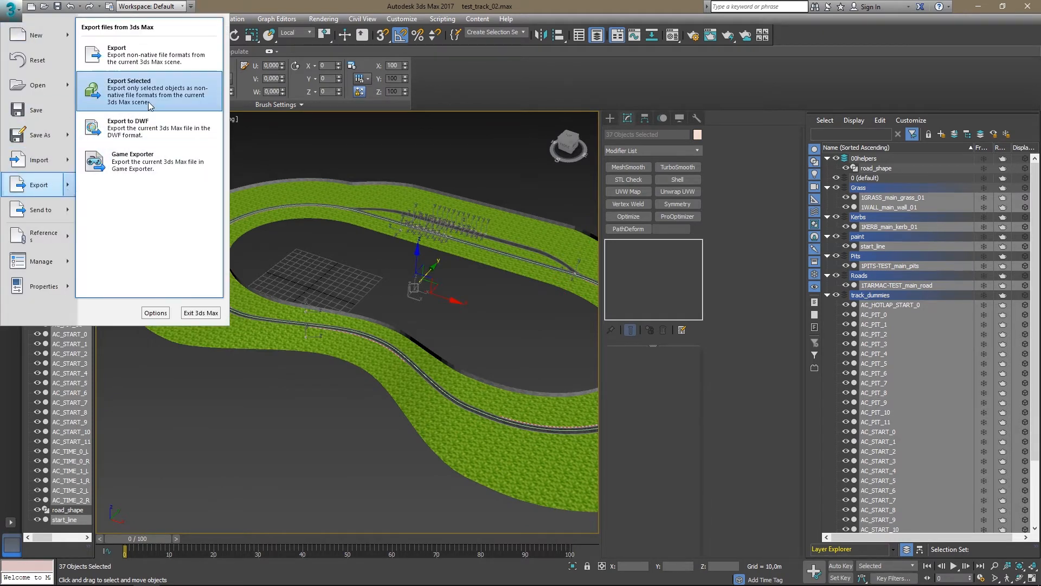
pyautogui.click(119, 87)
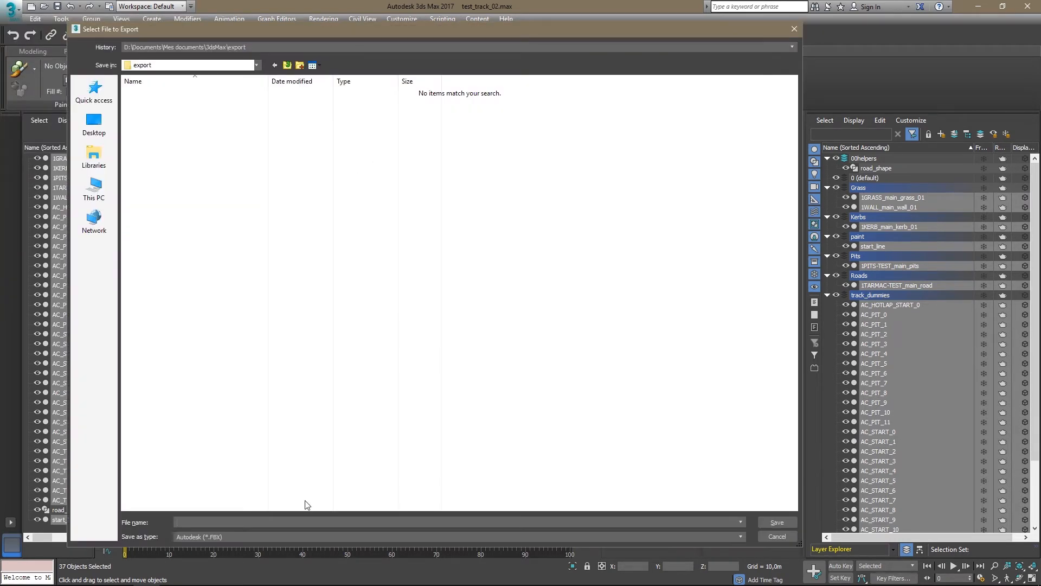
pyautogui.click(234, 48)
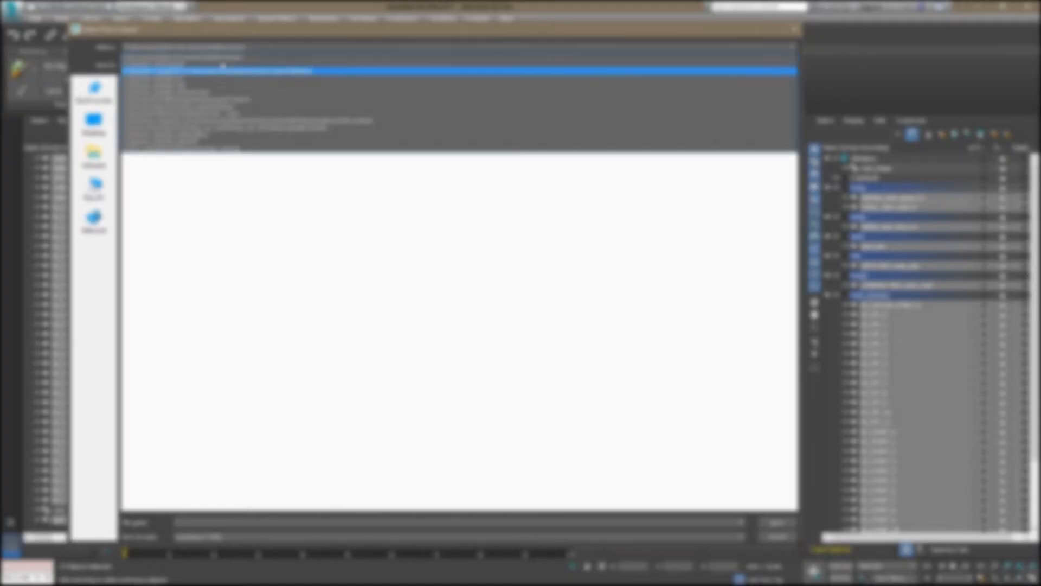
pyautogui.click(223, 65)
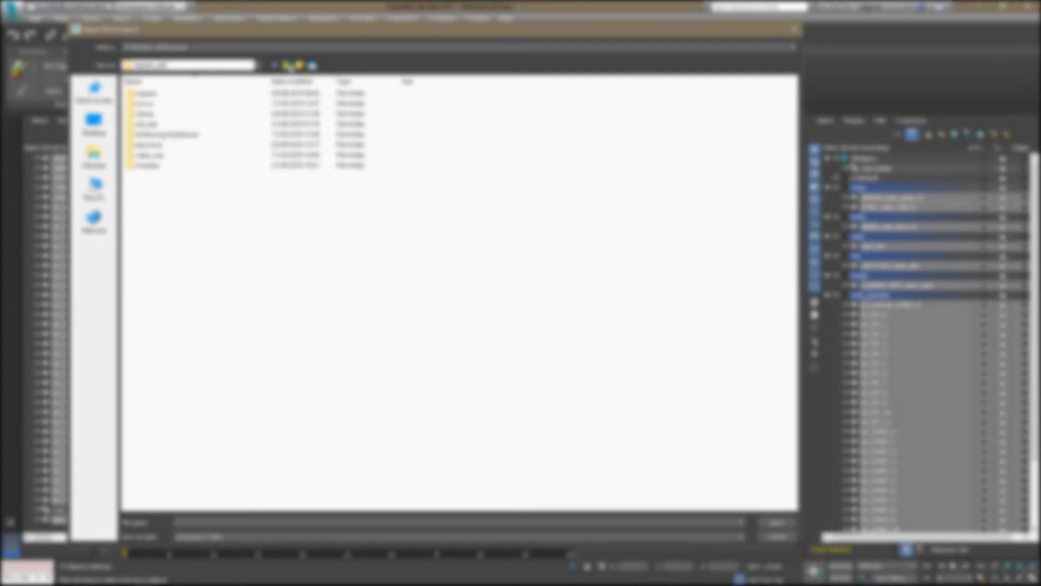
pyautogui.click(288, 65)
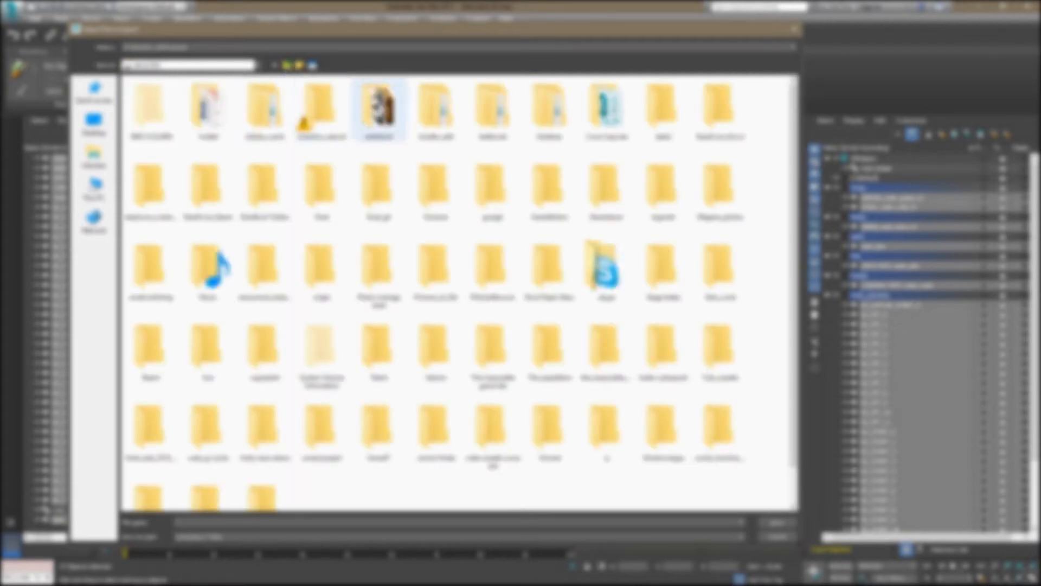
pyautogui.doubleClick(442, 115)
pyautogui.doubleClick(153, 143)
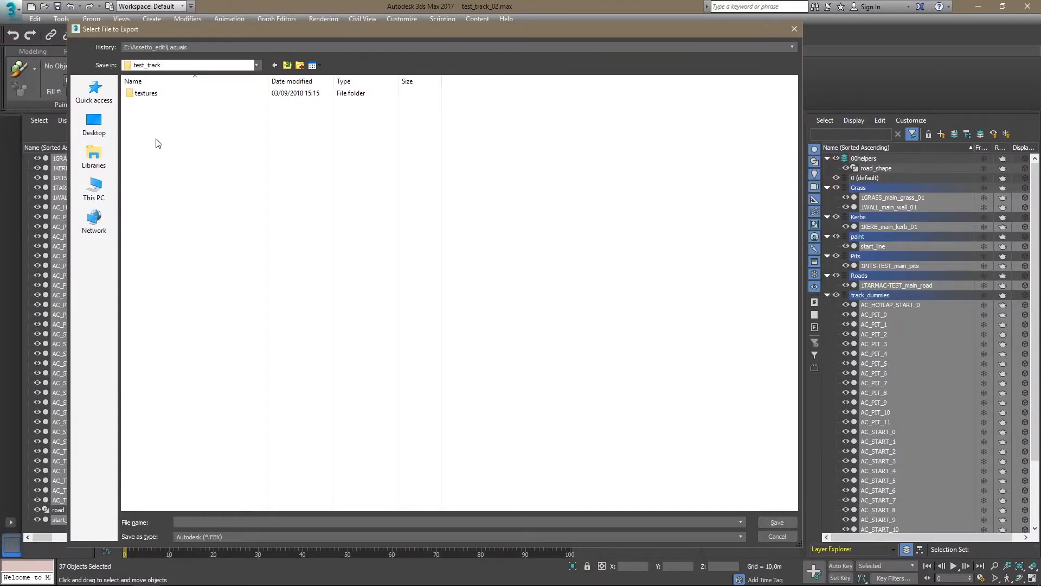
# - Set the export file type to Autodesk (*.FBX), and shift the export dialog to review the available formats
pyautogui.click(220, 537)
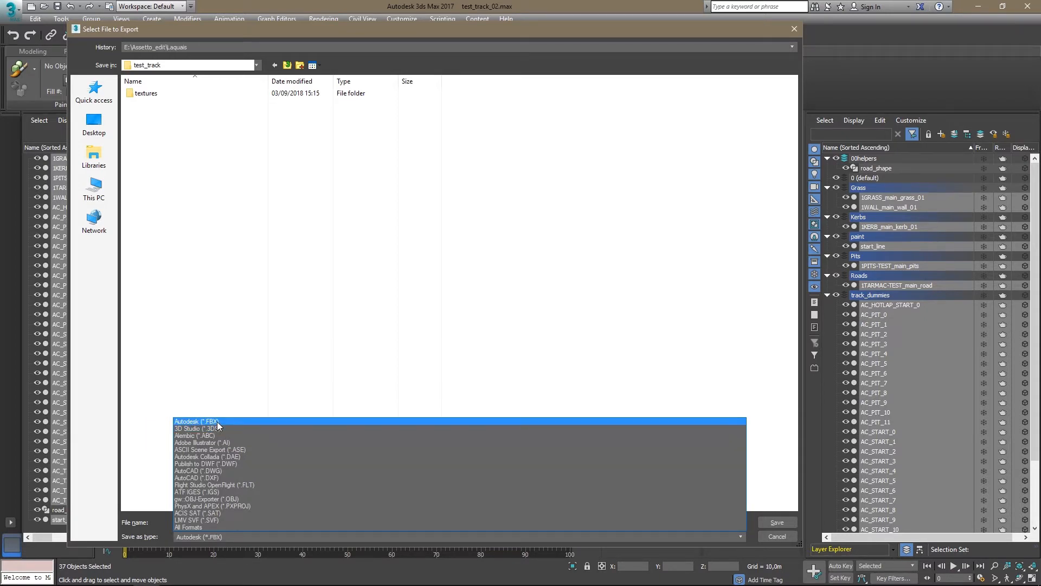
pyautogui.click(217, 422)
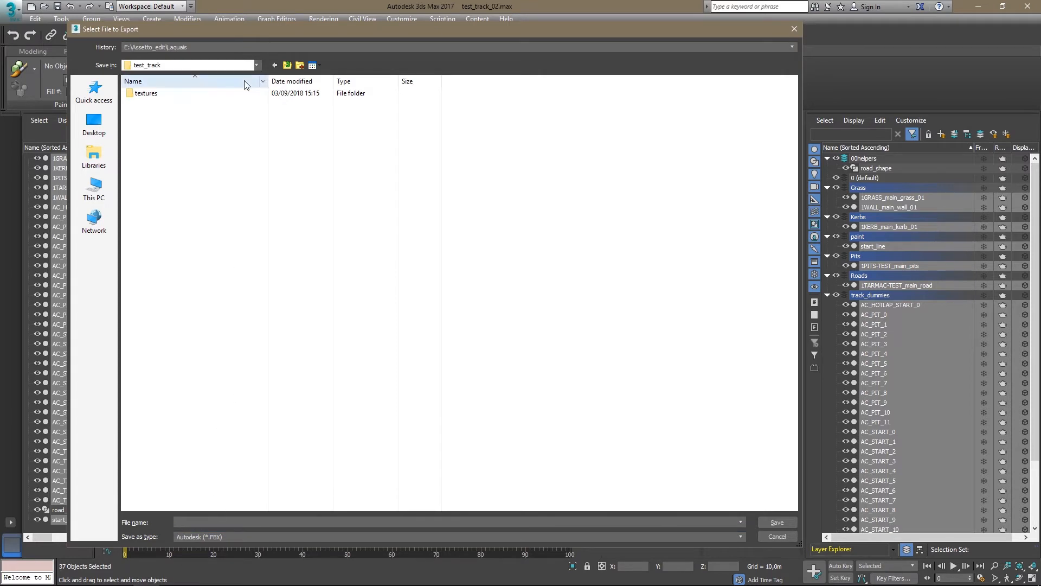
pyautogui.moveTo(277, 30); pyautogui.dragTo(299, 53)
pyautogui.click(224, 496)
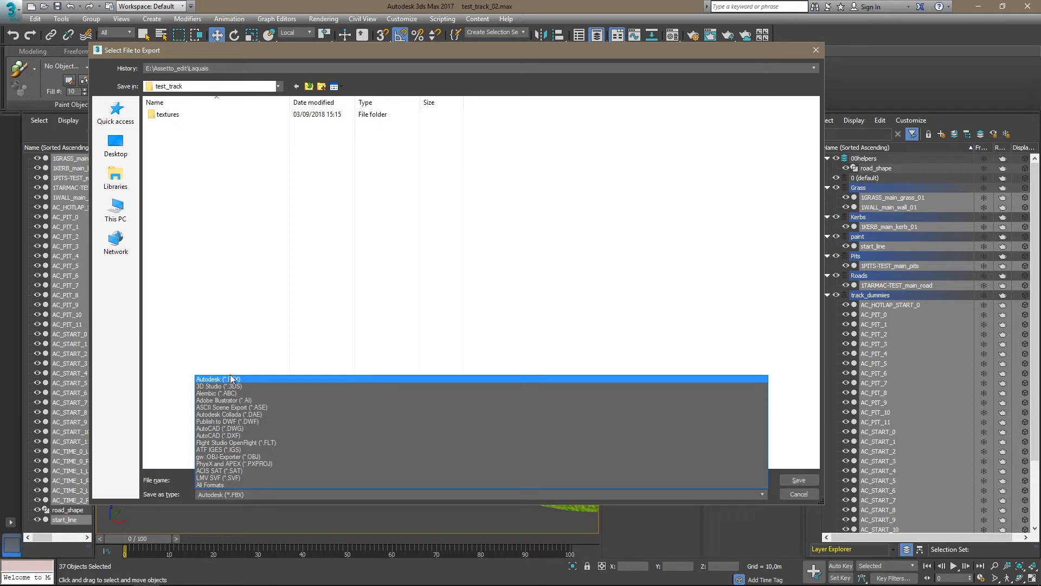
# - Start a selected-objects export in Autodesk FBX format and choose the test_track folder inside Assetto_edit as the destination
pyautogui.click(230, 379)
pyautogui.click(781, 491)
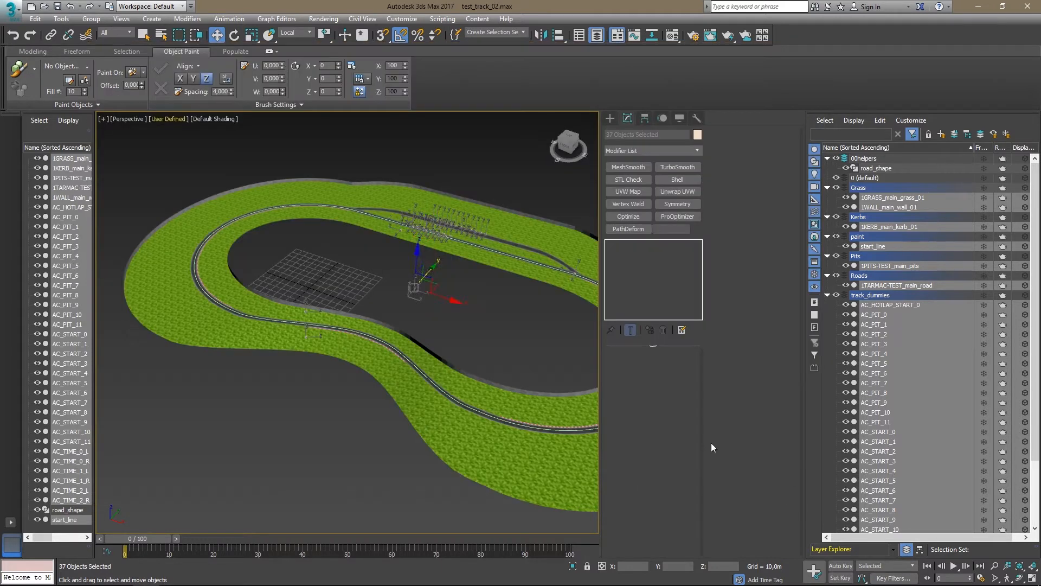
pyautogui.click(11, 10)
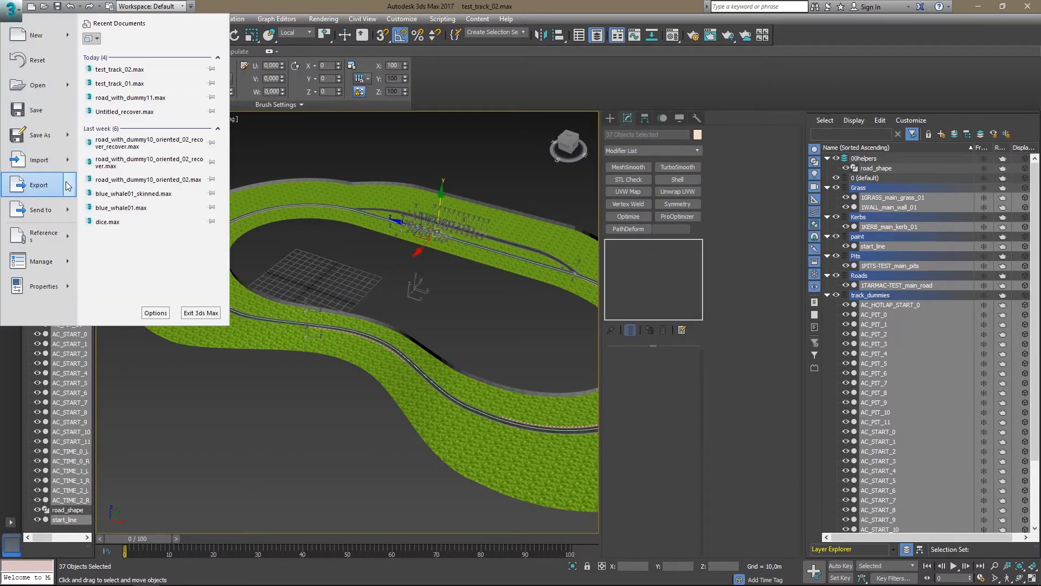
pyautogui.moveTo(68, 186)
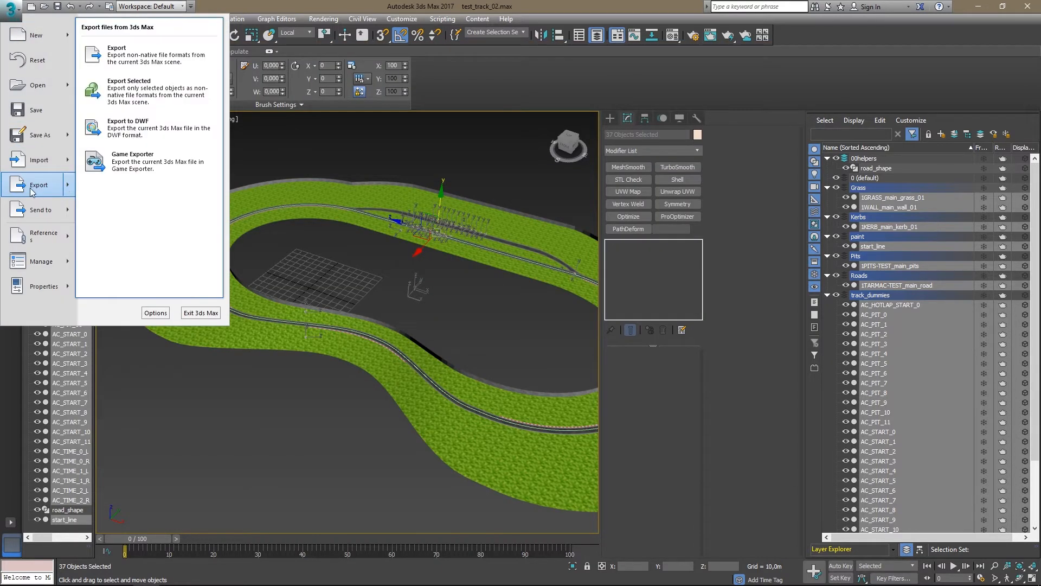
pyautogui.click(140, 88)
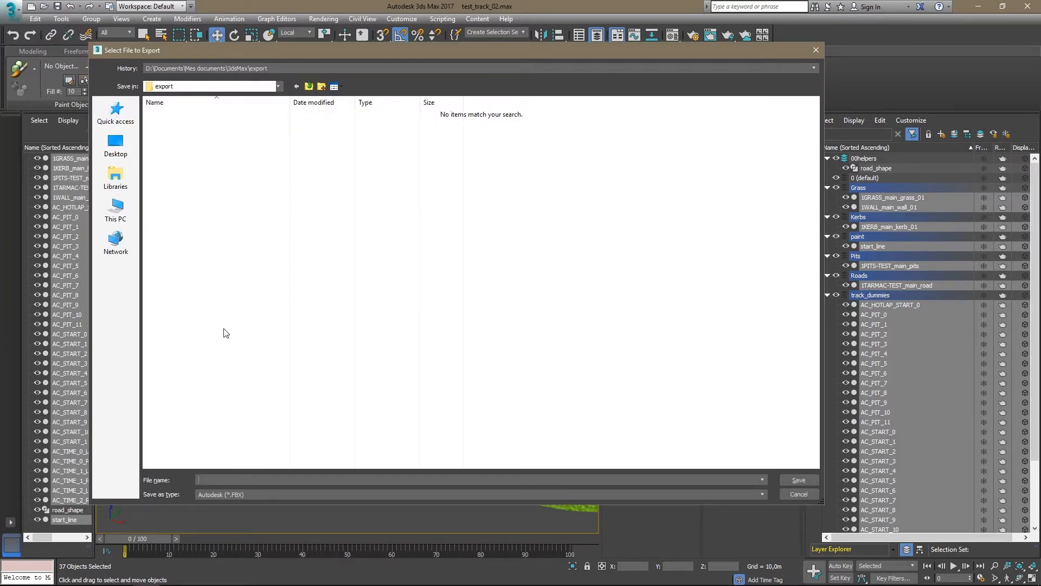
pyautogui.click(260, 69)
pyautogui.click(244, 85)
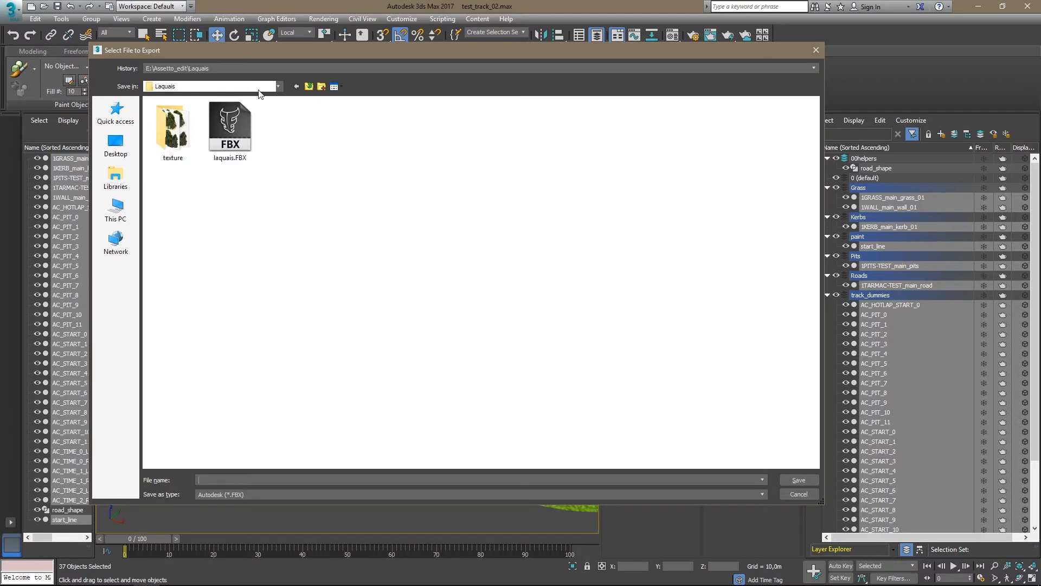
pyautogui.click(310, 86)
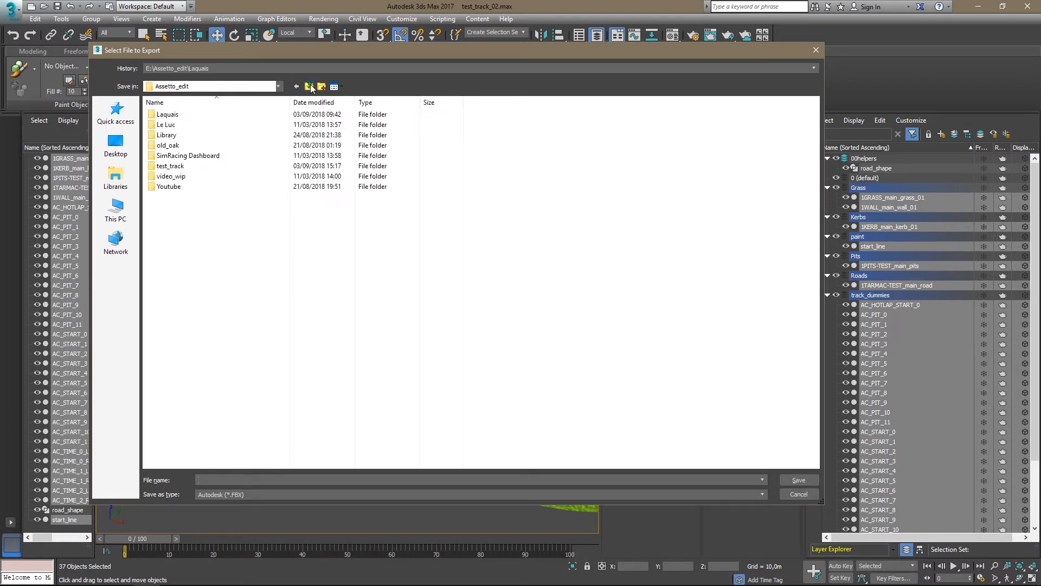
pyautogui.doubleClick(180, 166)
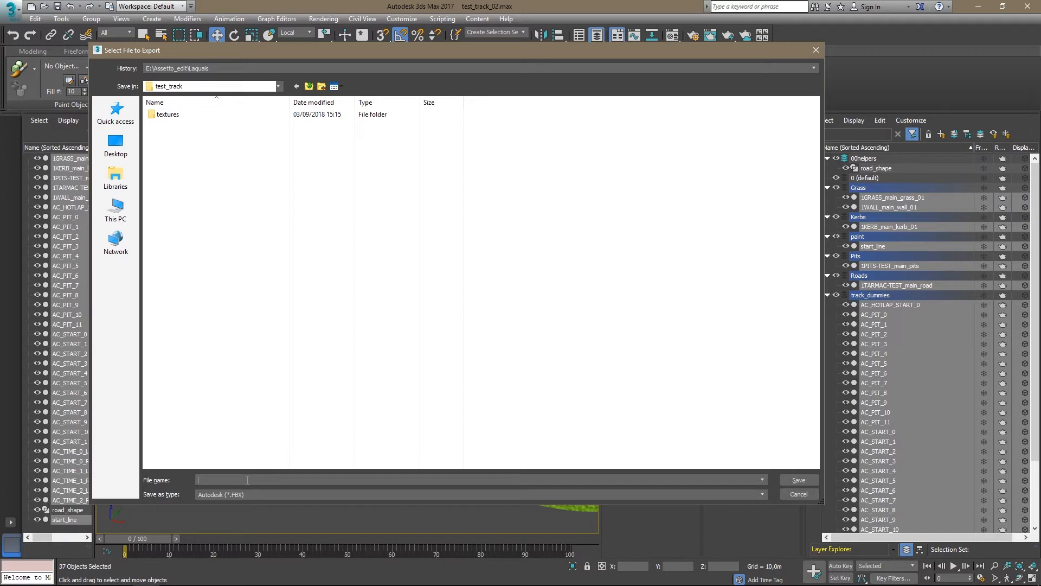
# - Name the export file test_track_01, open its FBX export options and enlarge the dialog to show all settings
pyautogui.write('test_track')
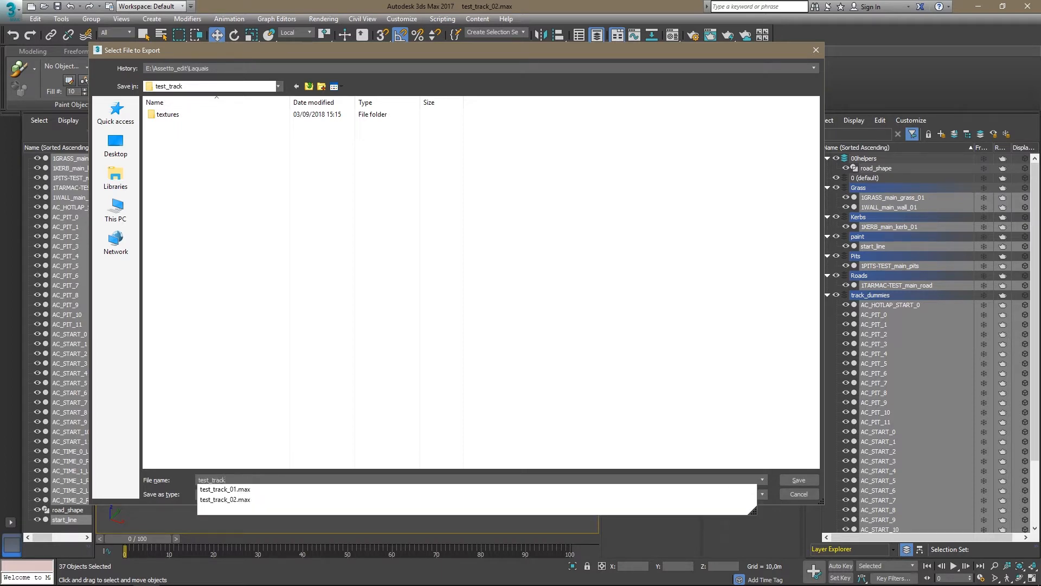
pyautogui.write('_01')
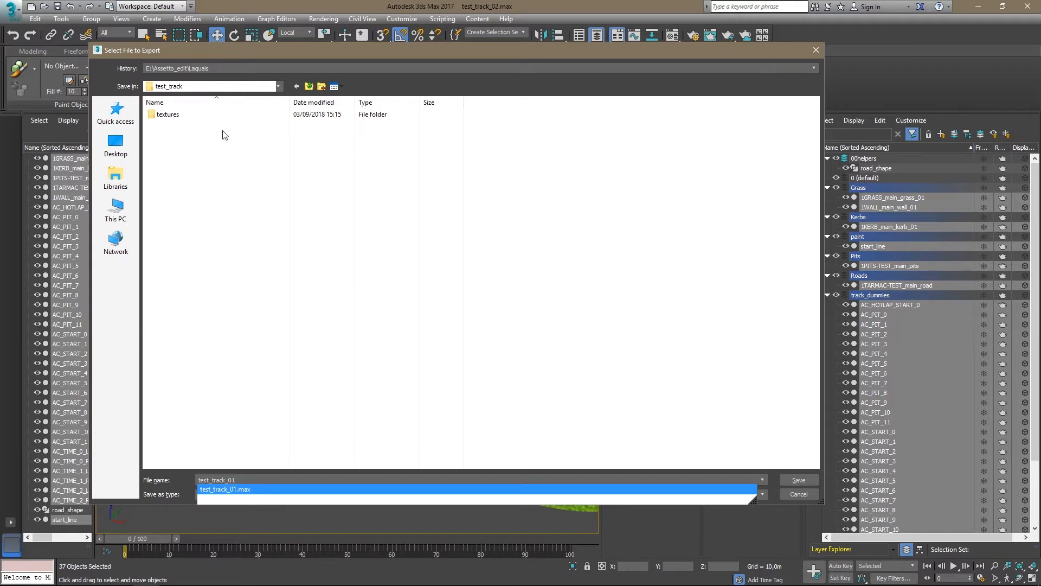
pyautogui.click(243, 451)
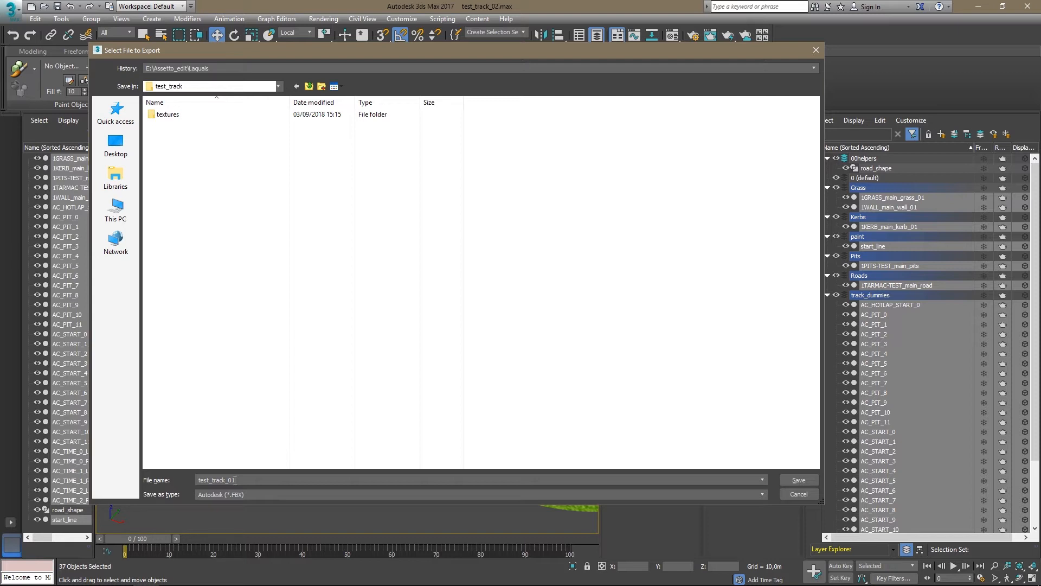
pyautogui.doubleClick(238, 481)
pyautogui.click(247, 482)
pyautogui.click(799, 480)
pyautogui.moveTo(846, 228); pyautogui.dragTo(287, 93)
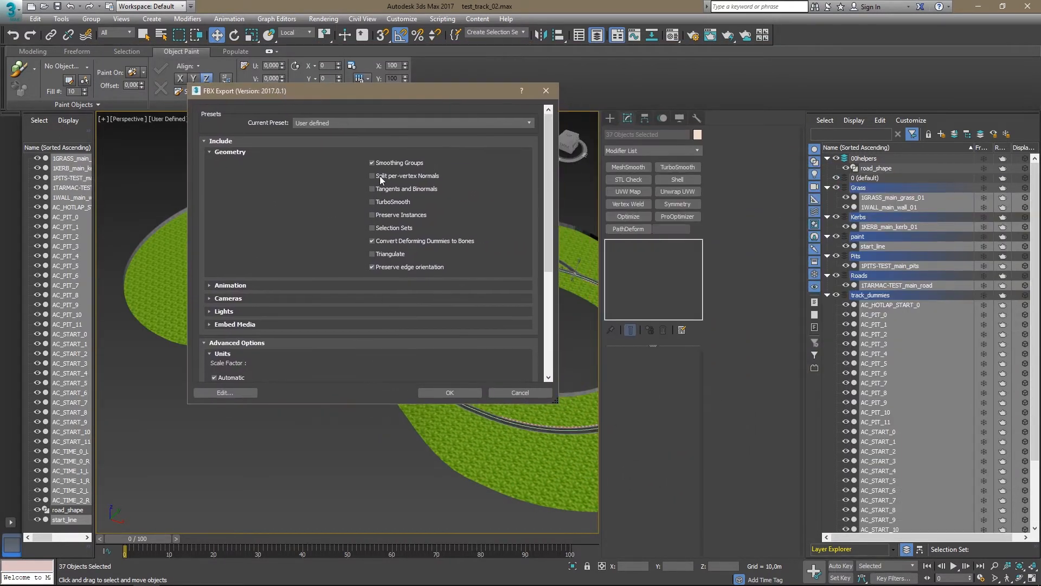
pyautogui.moveTo(384, 404); pyautogui.dragTo(384, 571)
pyautogui.moveTo(334, 83); pyautogui.dragTo(228, 27)
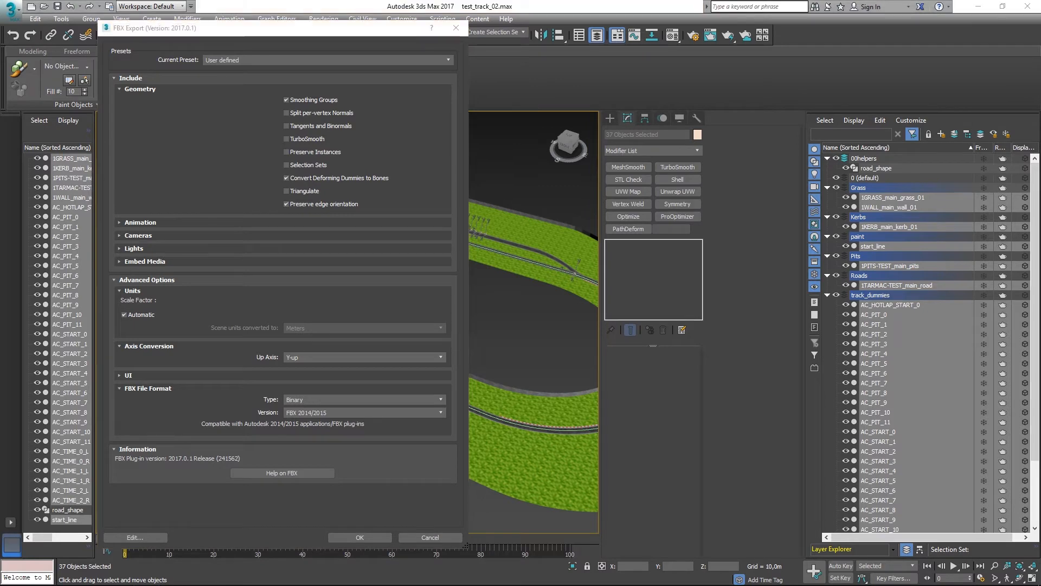
# - Switch to the track-building guide in the browser and compare its recommended 3ds Max FBX settings with the export options
pyautogui.hotkey('alt', 'Tab')
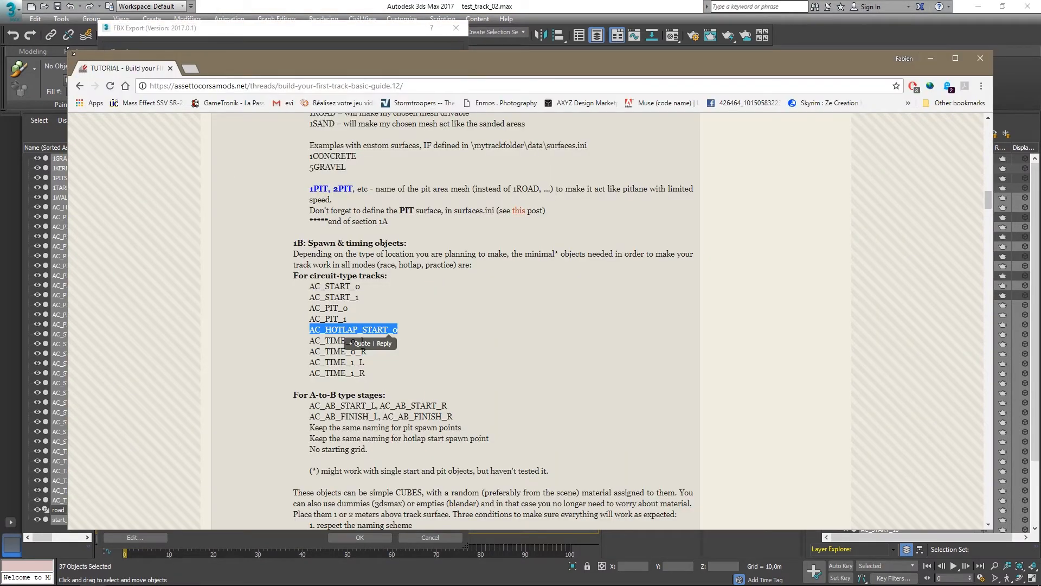
pyautogui.moveTo(71, 51); pyautogui.dragTo(538, 9)
pyautogui.scroll(-16, 735, 296)
pyautogui.scroll(3, 735, 297)
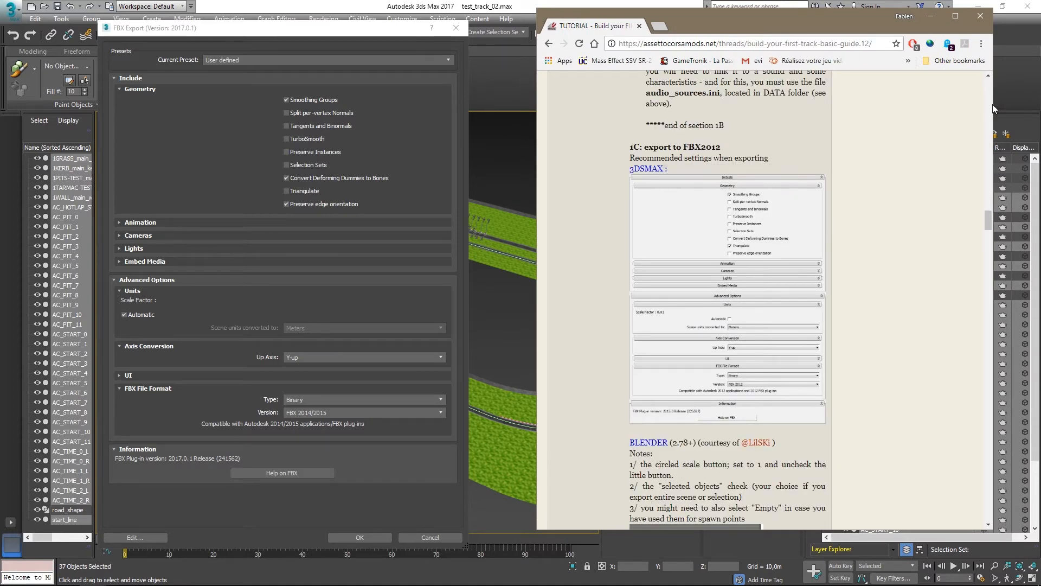
pyautogui.moveTo(992, 107); pyautogui.dragTo(1040, 125)
pyautogui.moveTo(536, 184); pyautogui.dragTo(444, 157)
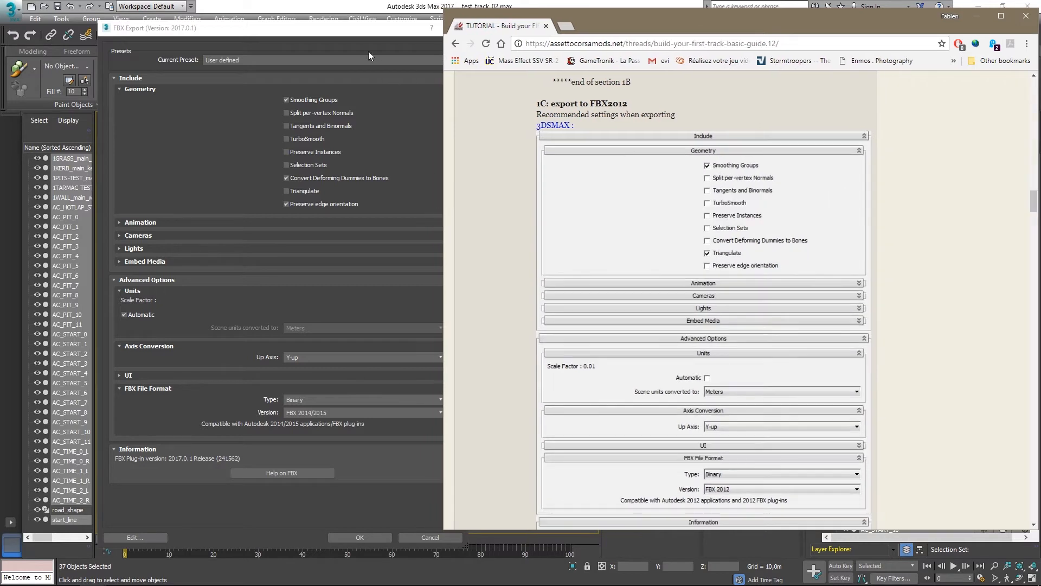
pyautogui.moveTo(337, 29); pyautogui.dragTo(291, 29)
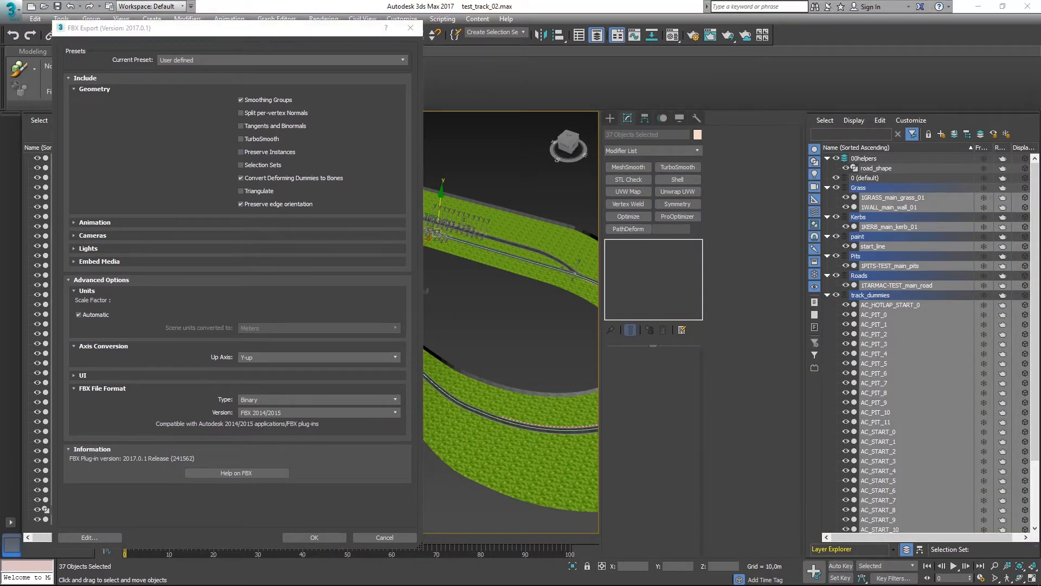
# - Cancel the open FBX export and tile the guide's browser window and 3ds Max side by side
pyautogui.hotkey('alt', 'Tab')
pyautogui.moveTo(595, 17); pyautogui.dragTo(1040, 168)
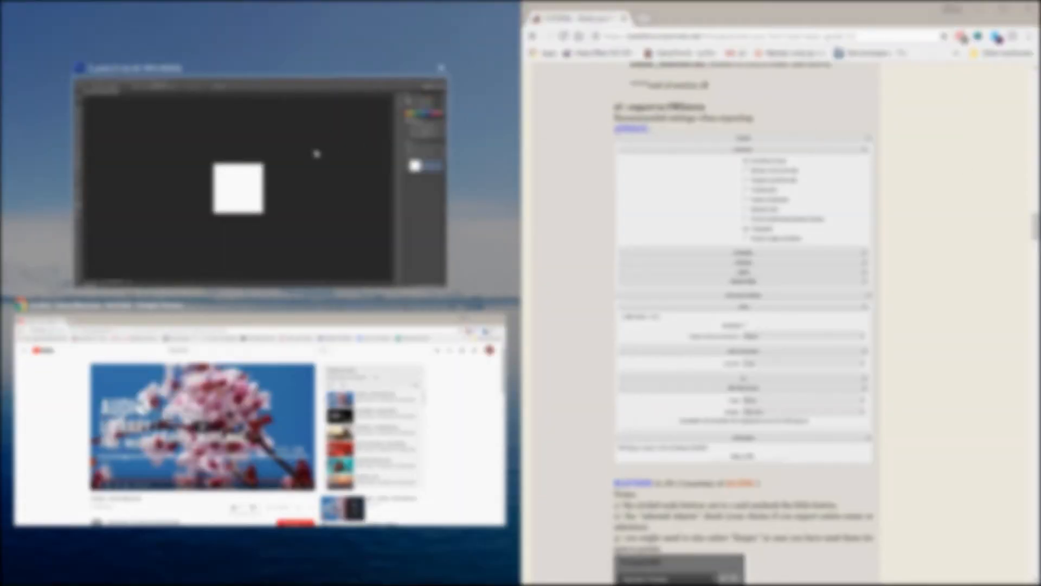
pyautogui.click(312, 203)
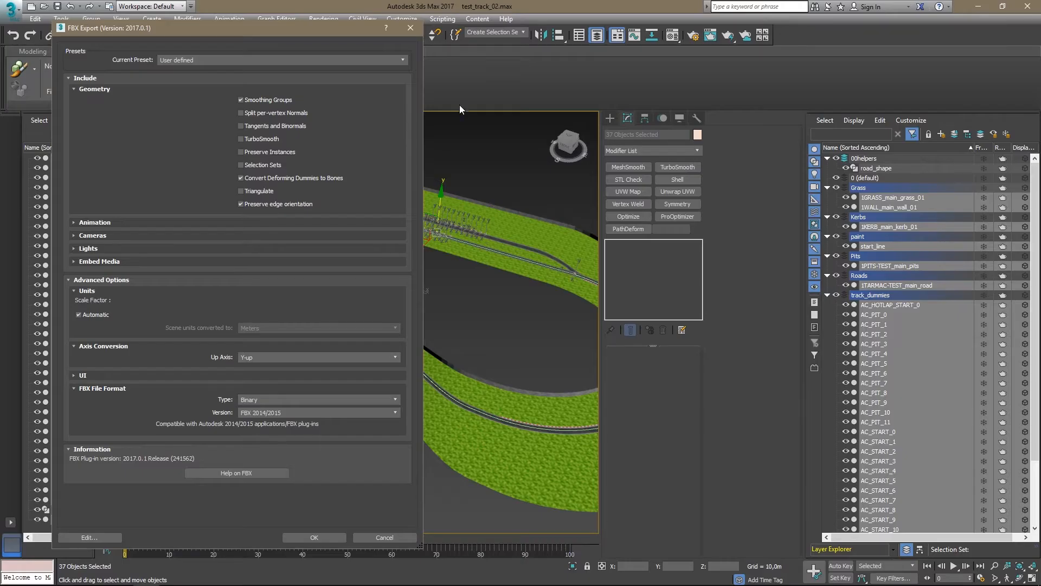
pyautogui.click(374, 540)
pyautogui.moveTo(537, 5); pyautogui.dragTo(1, 111)
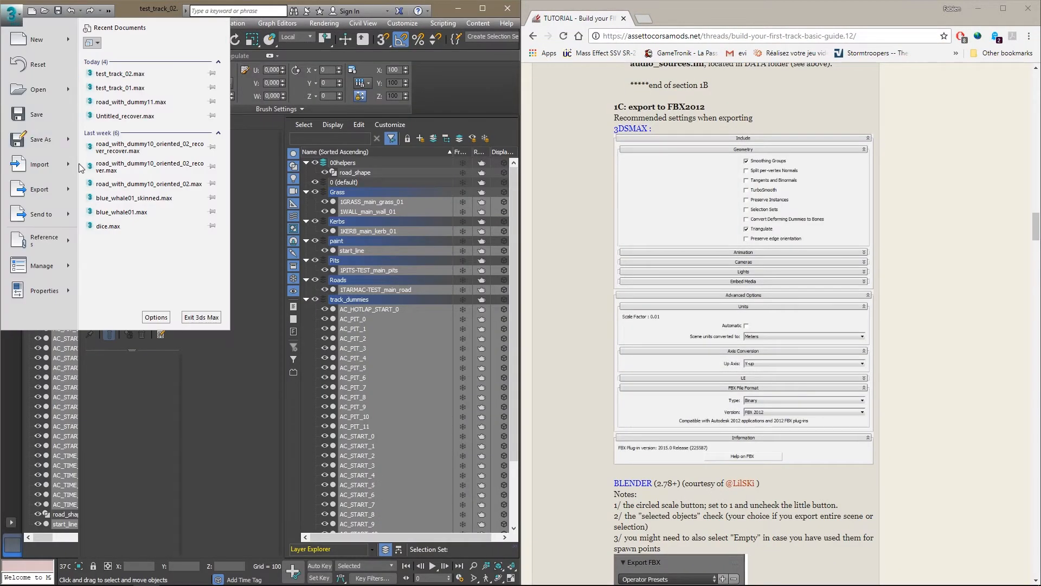
# - Export only the selected objects as an FBX file named test_track_01 in the test_track folder
pyautogui.moveTo(41, 189)
pyautogui.click(125, 103)
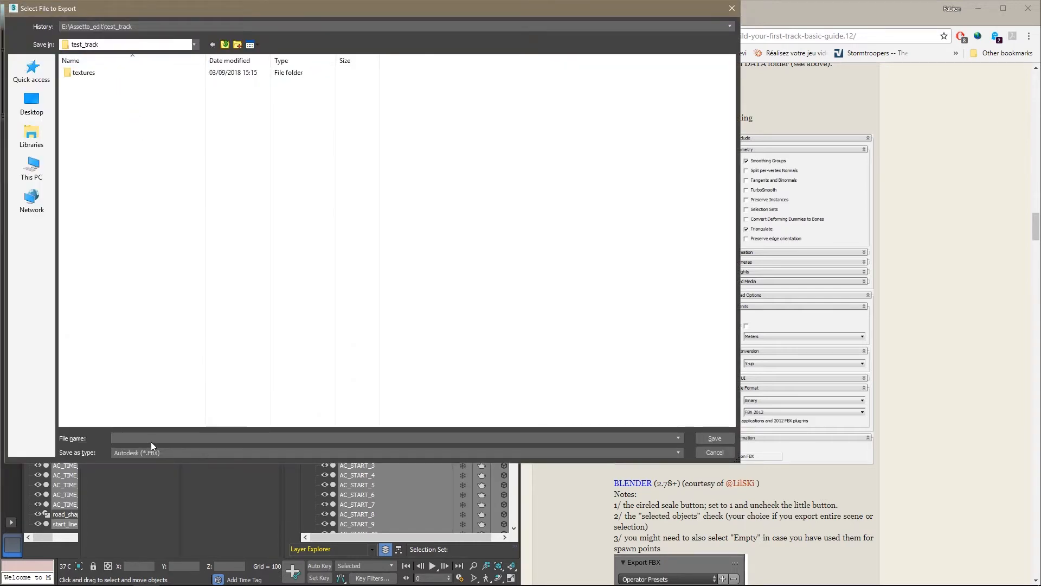
pyautogui.write('te')
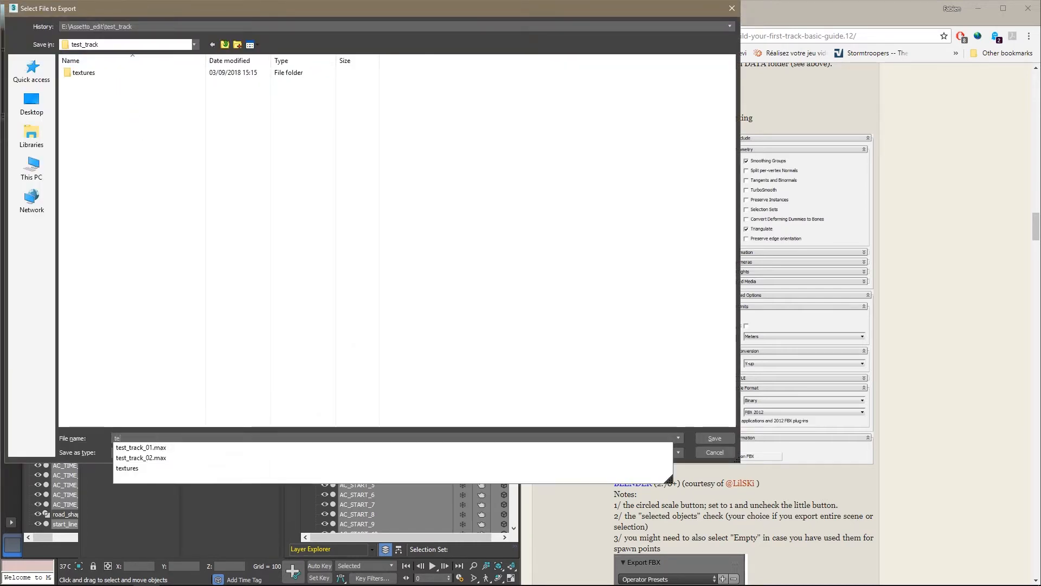
pyautogui.write('st_track')
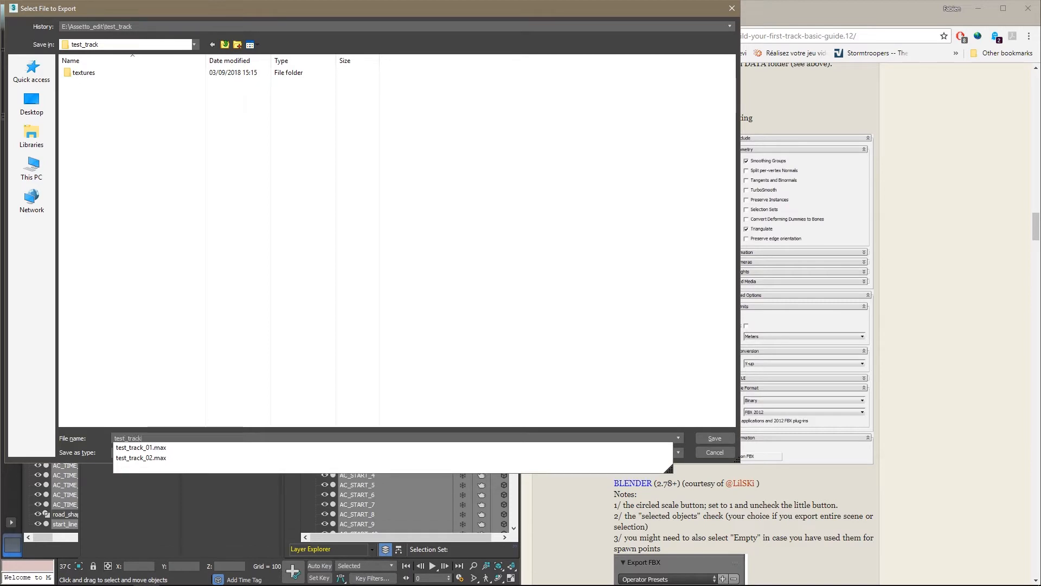
pyautogui.write('_01')
pyautogui.press('Return')
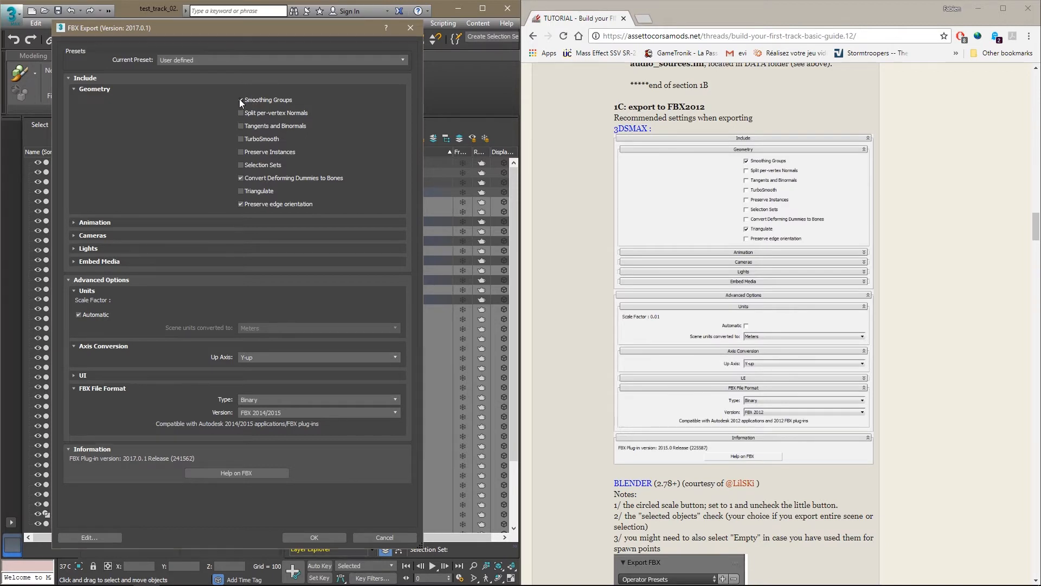
# - Enable Triangulate, disable Convert Deforming Dummies to Bones and Preserve edge orientation, and set non-automatic scene unit conversion to Meters
pyautogui.click(245, 190)
pyautogui.click(258, 179)
pyautogui.click(266, 205)
pyautogui.click(92, 317)
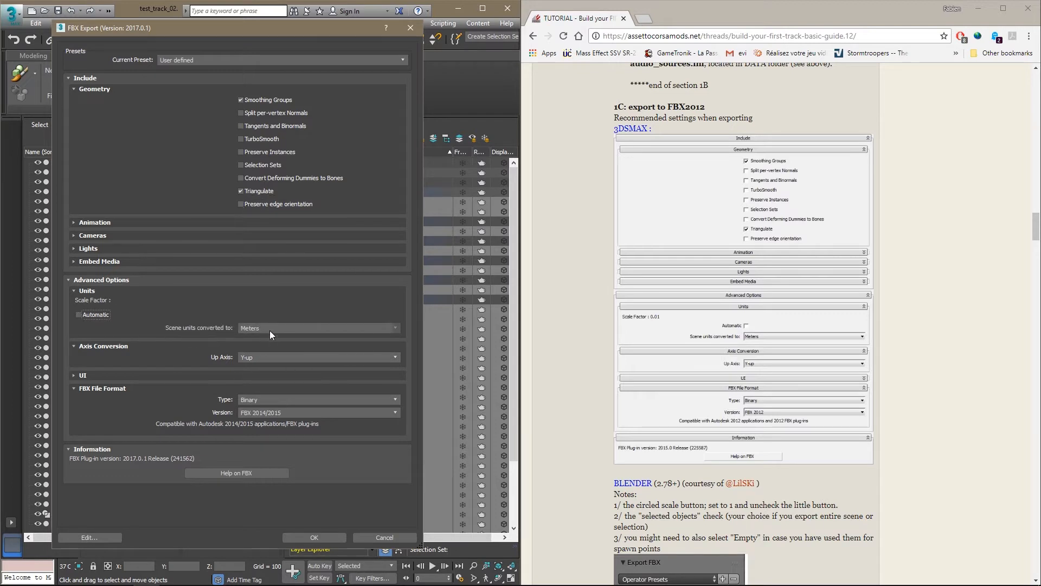
pyautogui.click(270, 331)
pyautogui.click(249, 360)
# - Exclude animation, cameras and lights from the FBX export, check the Embed Media option, and collapse those sections
pyautogui.click(75, 223)
pyautogui.click(78, 233)
pyautogui.click(76, 329)
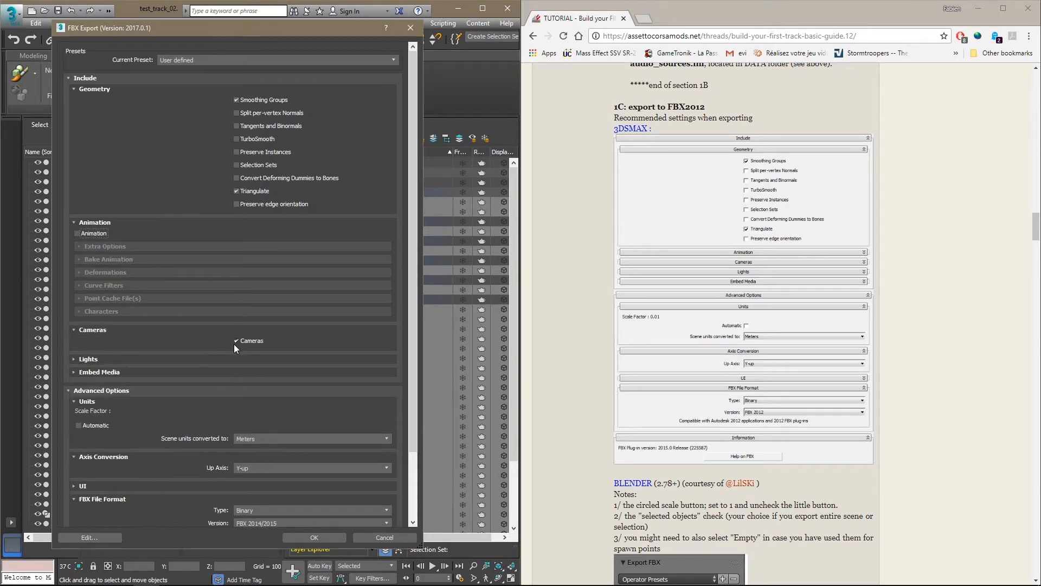
pyautogui.click(72, 360)
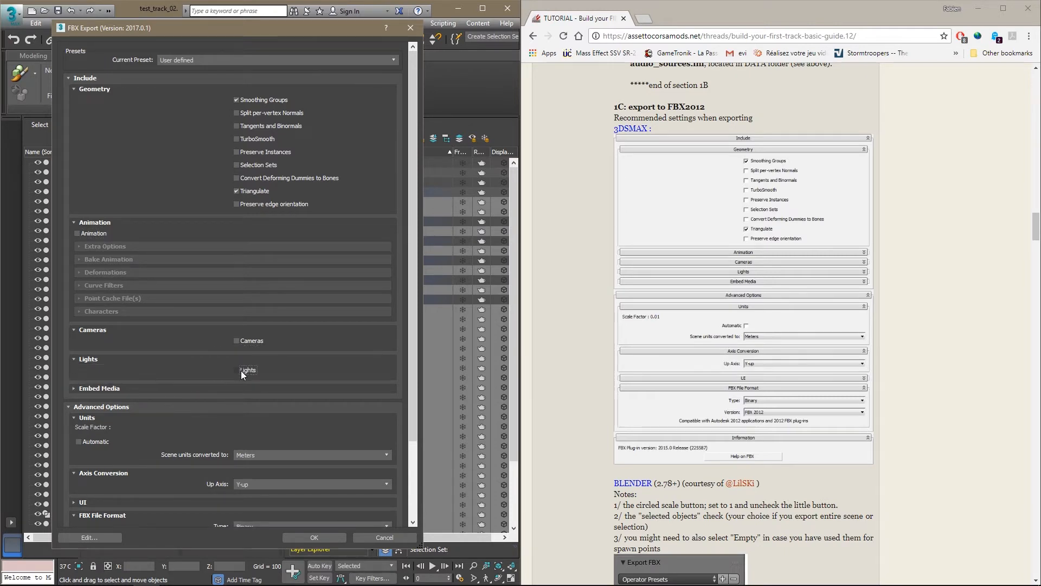
pyautogui.click(83, 391)
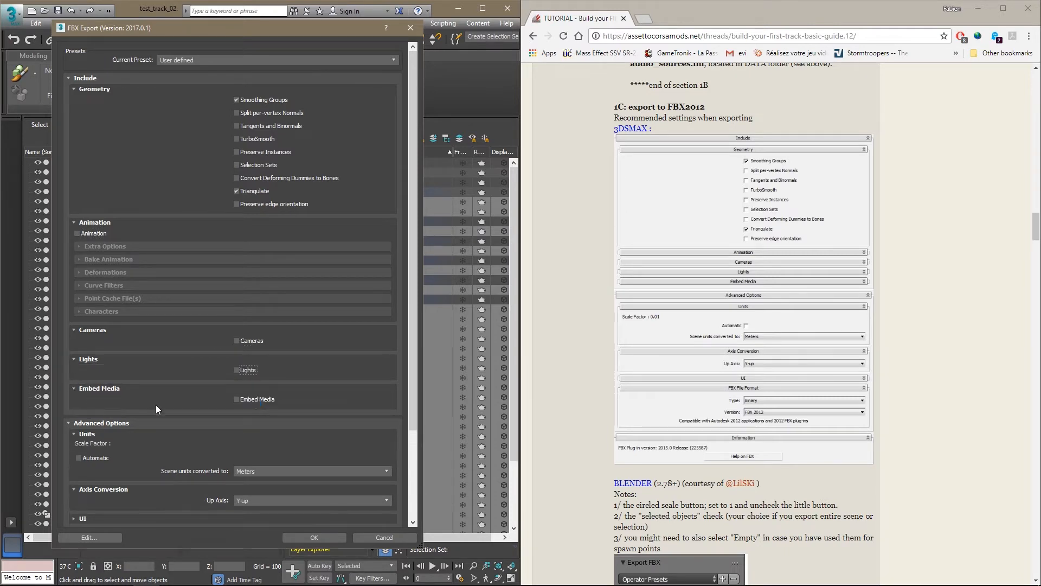
pyautogui.click(84, 389)
pyautogui.click(75, 358)
pyautogui.click(76, 330)
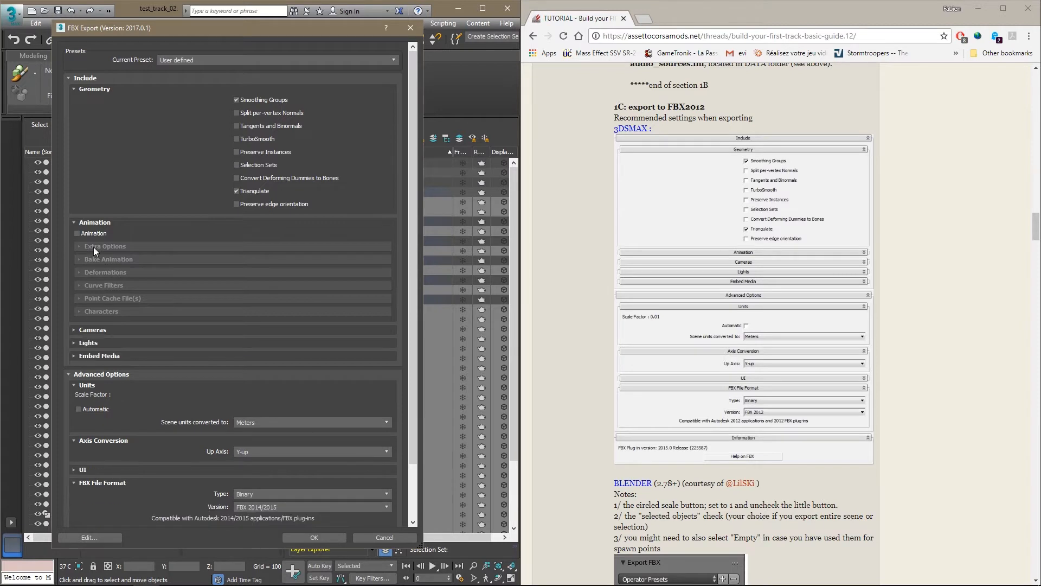
pyautogui.click(74, 222)
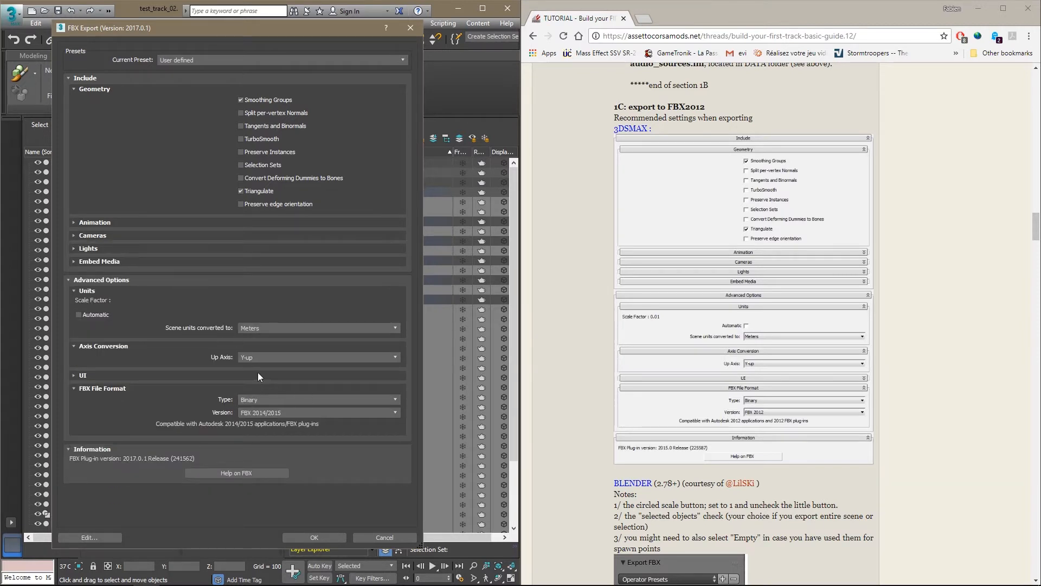
# - Keep the up axis at Y-up and the file version at FBX 2014/2015, and run the export
pyautogui.click(267, 360)
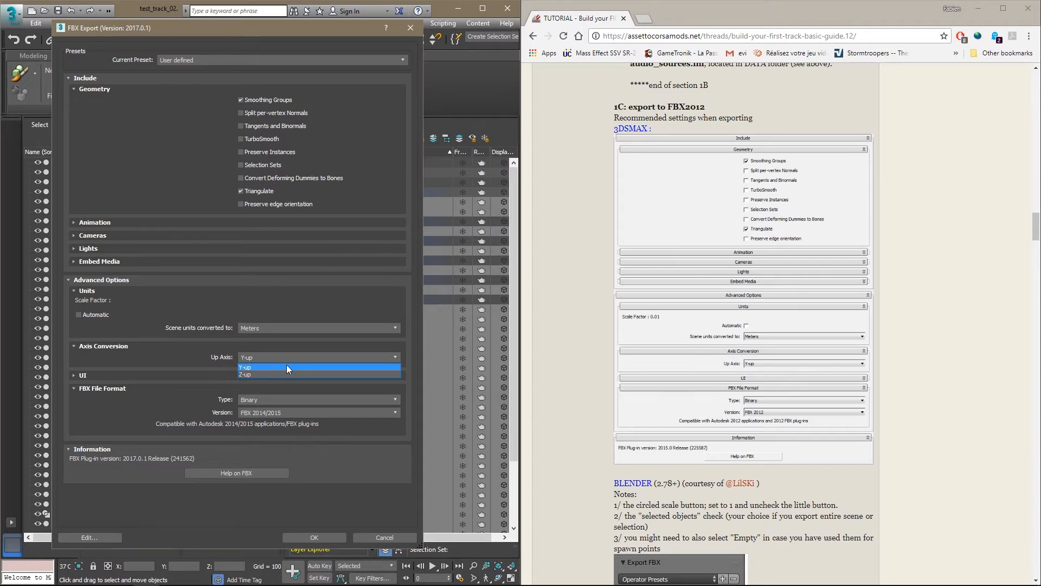
pyautogui.click(261, 367)
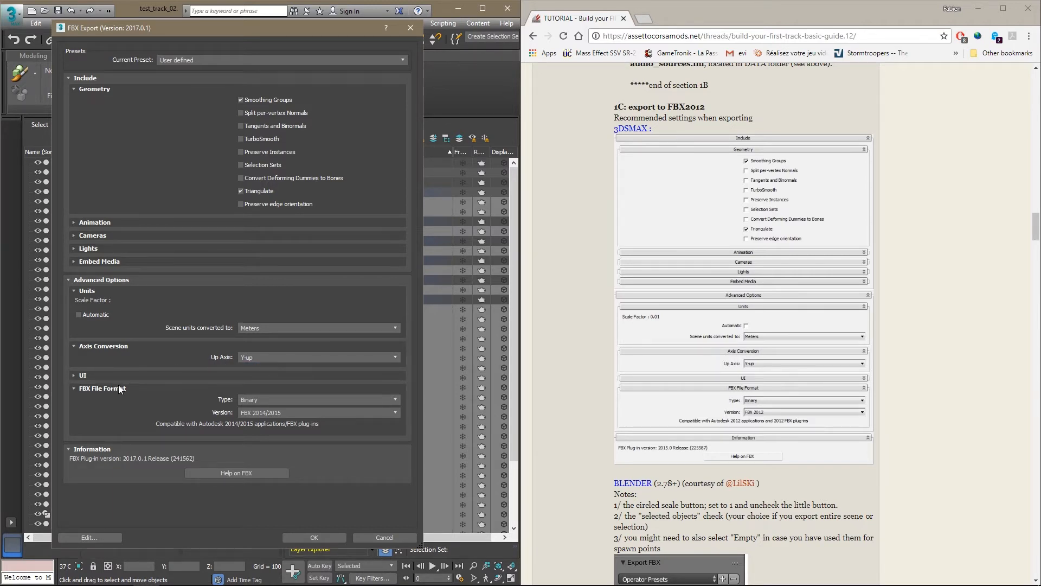
pyautogui.click(270, 413)
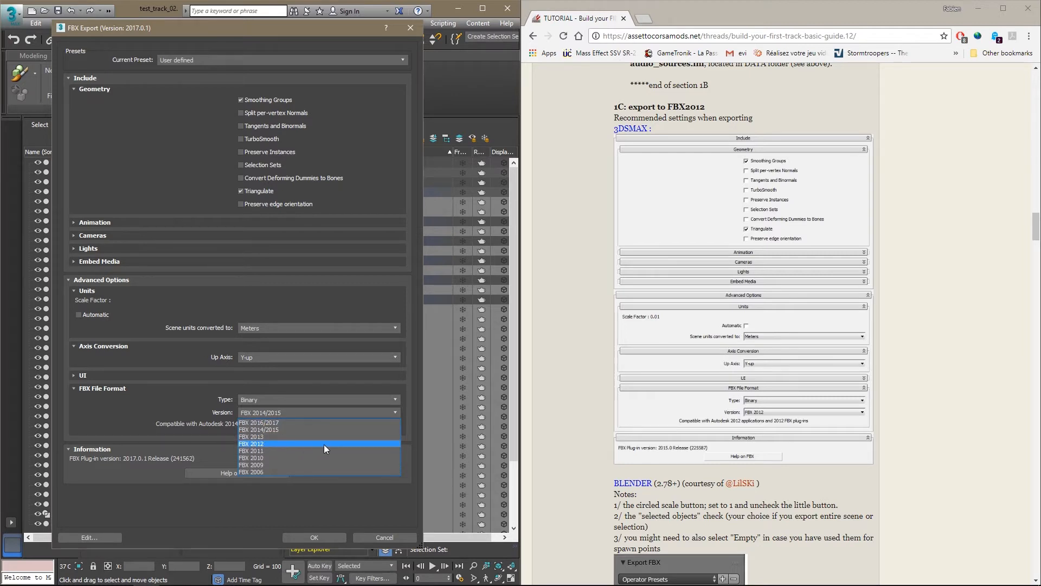
pyautogui.click(266, 429)
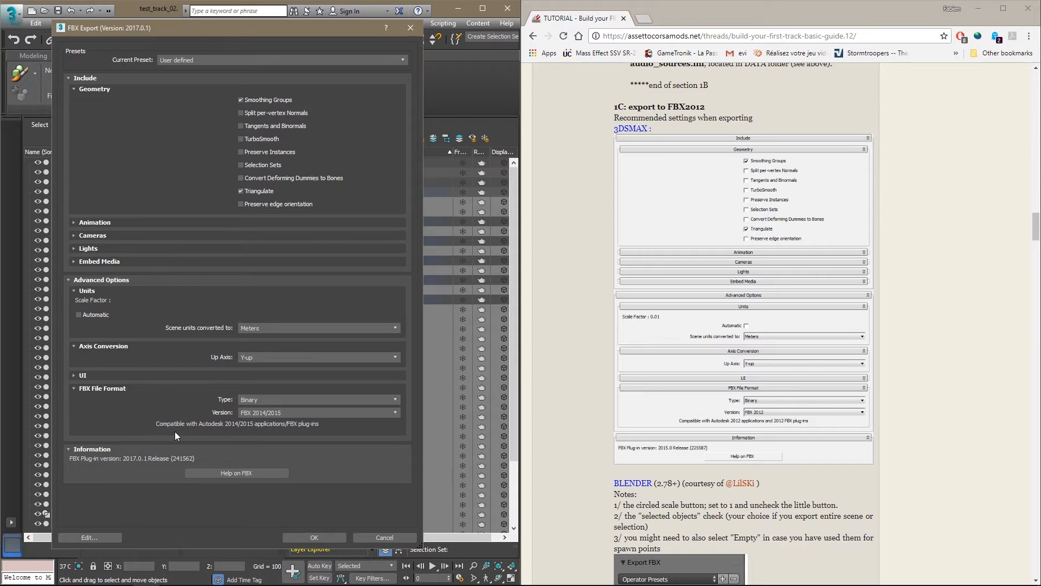
pyautogui.click(324, 535)
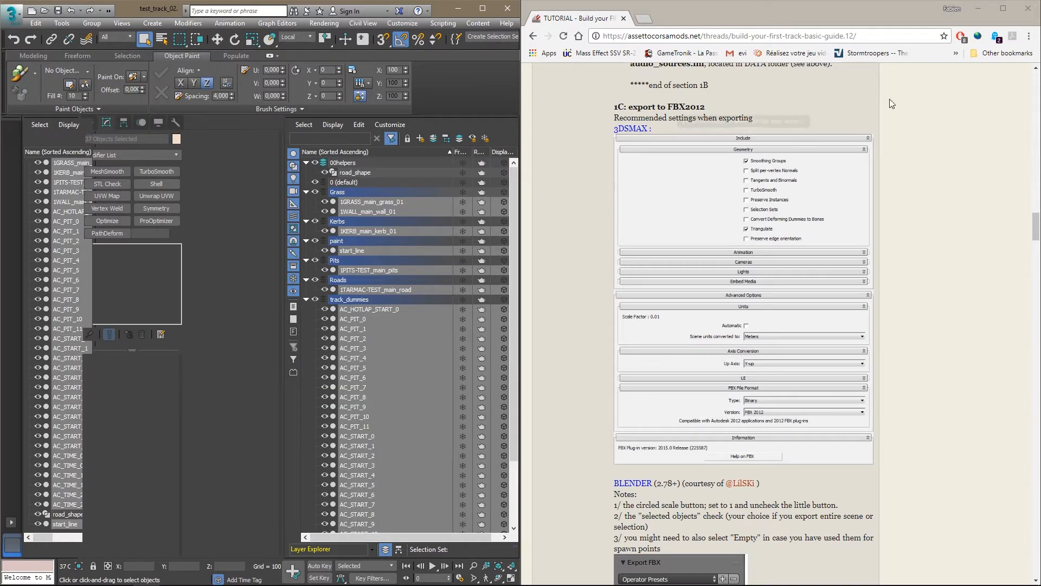
# - Close the guide's browser window and maximize 3ds Max
pyautogui.click(983, 13)
pyautogui.click(483, 9)
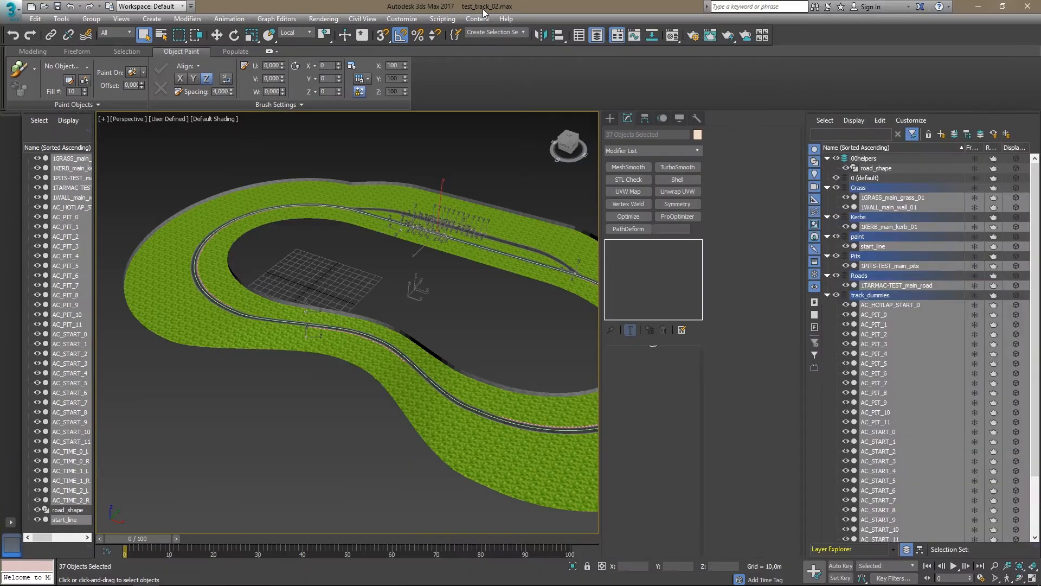
# - Deselect the track objects, switch to Steam and launch the Assetto Corsa SDK from the library's tools
pyautogui.moveTo(446, 337); pyautogui.dragTo(297, 345, button='middle')
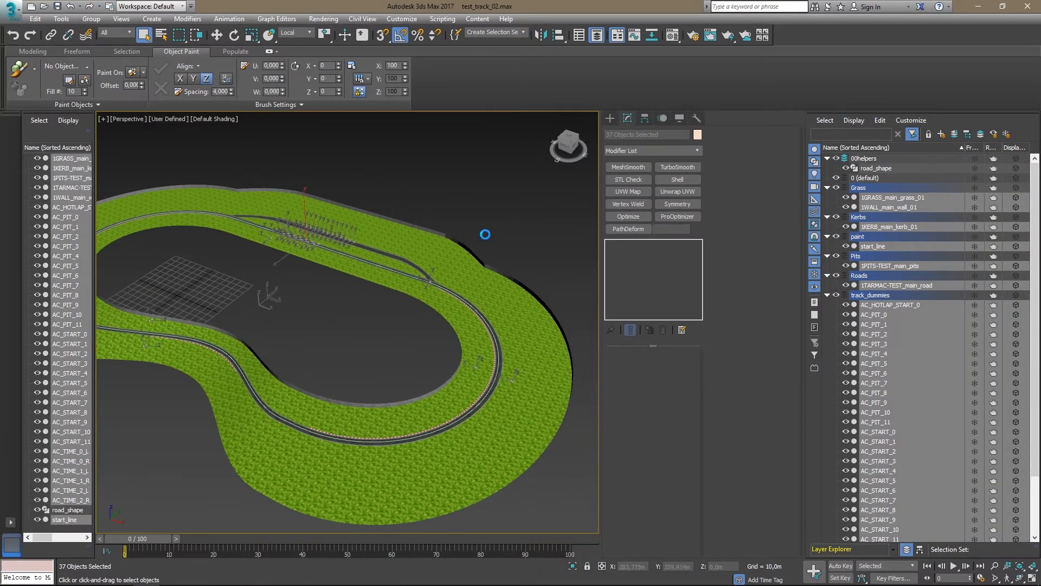
pyautogui.click(486, 236)
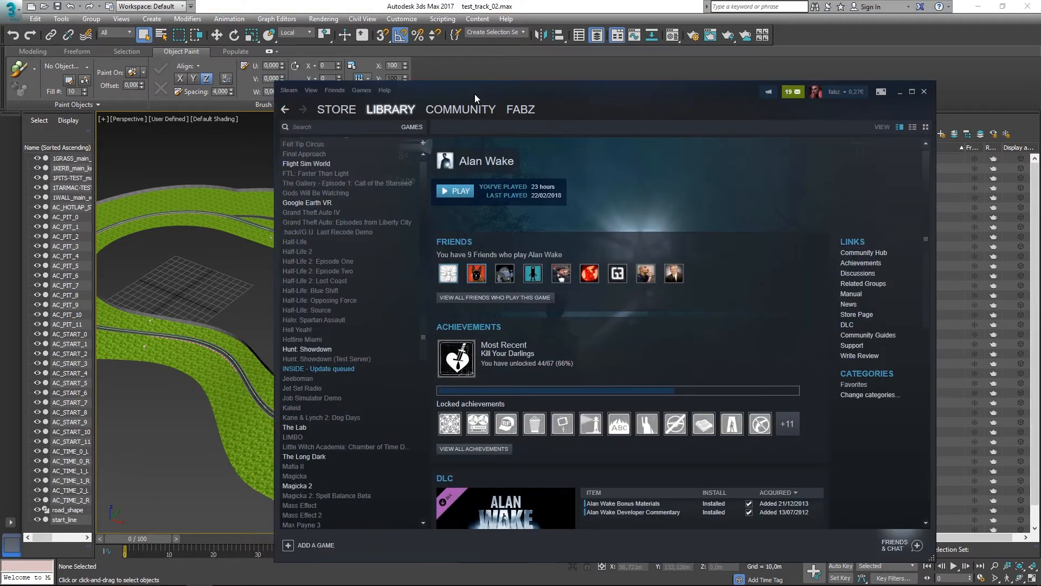
pyautogui.moveTo(382, 111)
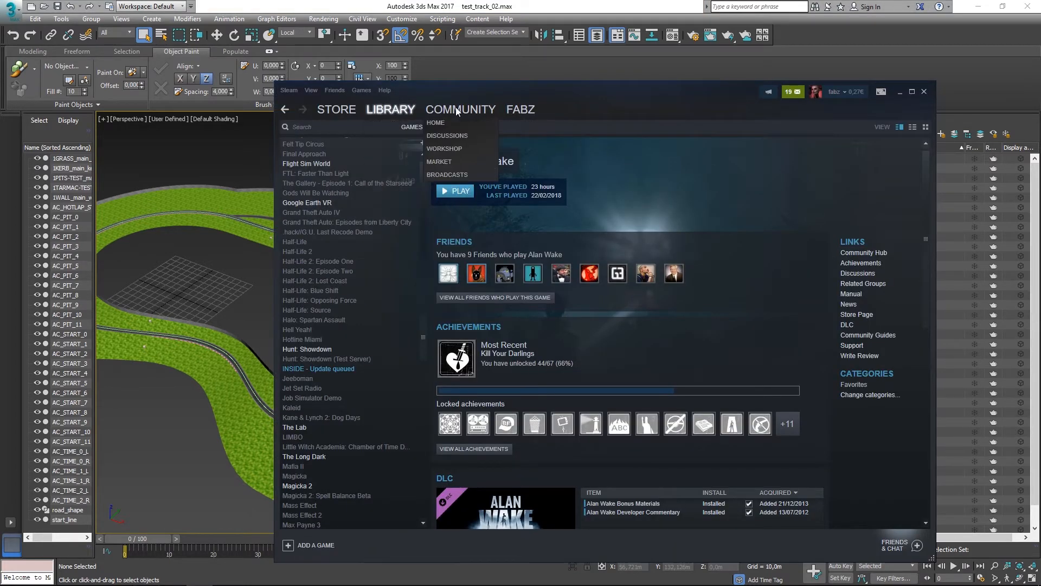
pyautogui.click(400, 243)
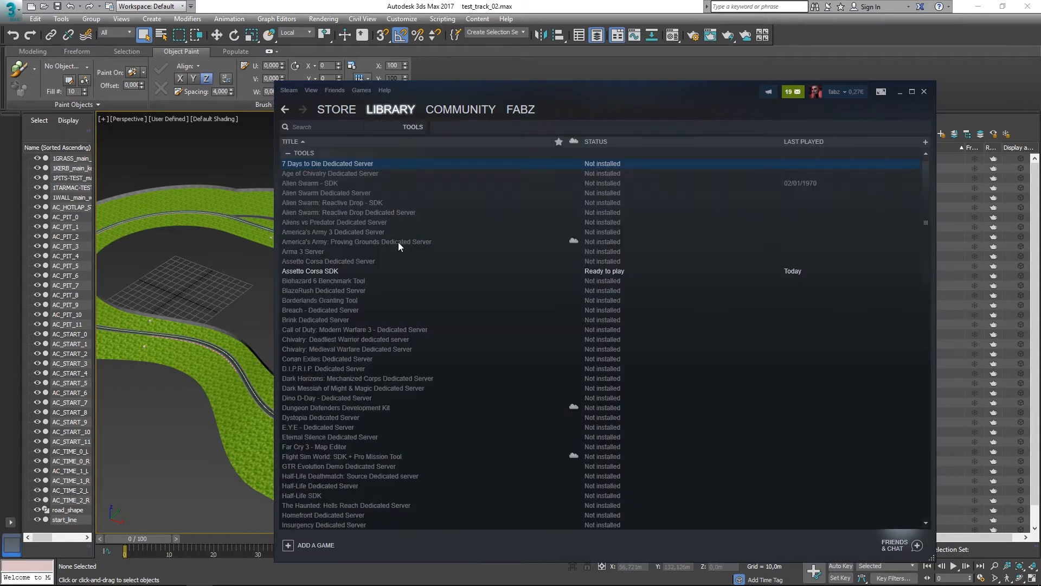
pyautogui.click(334, 272)
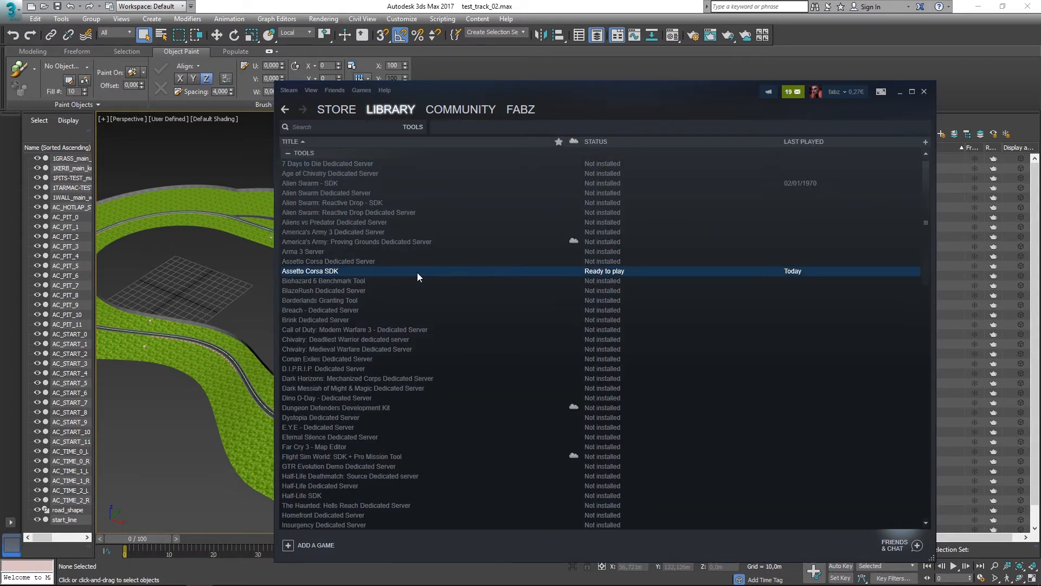
pyautogui.doubleClick(601, 273)
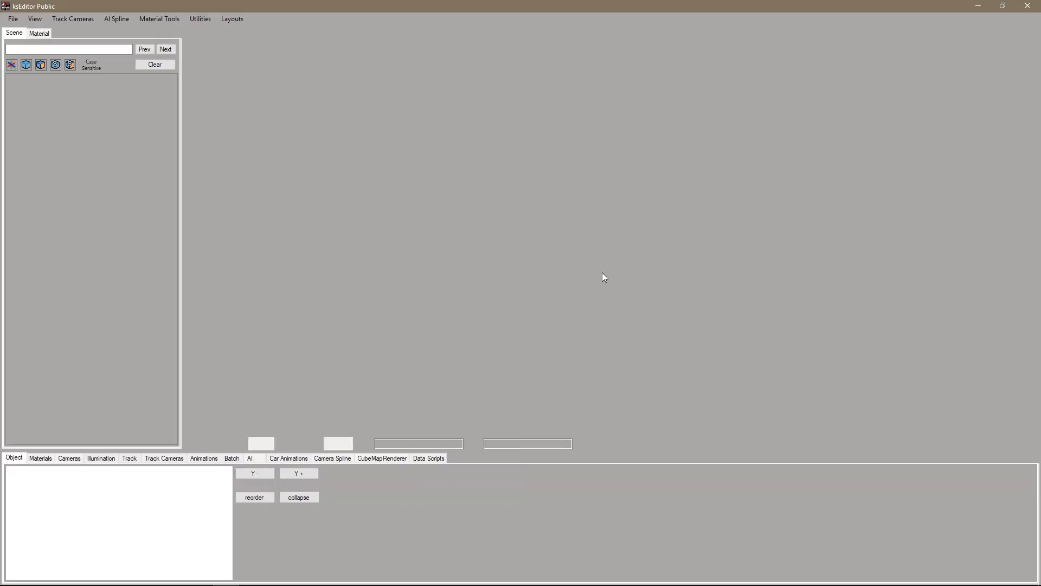
# - Try to import test_track_01.FBX from the Assetto_edit/test_track folder on the E: drive into ksEditor
pyautogui.click(13, 19)
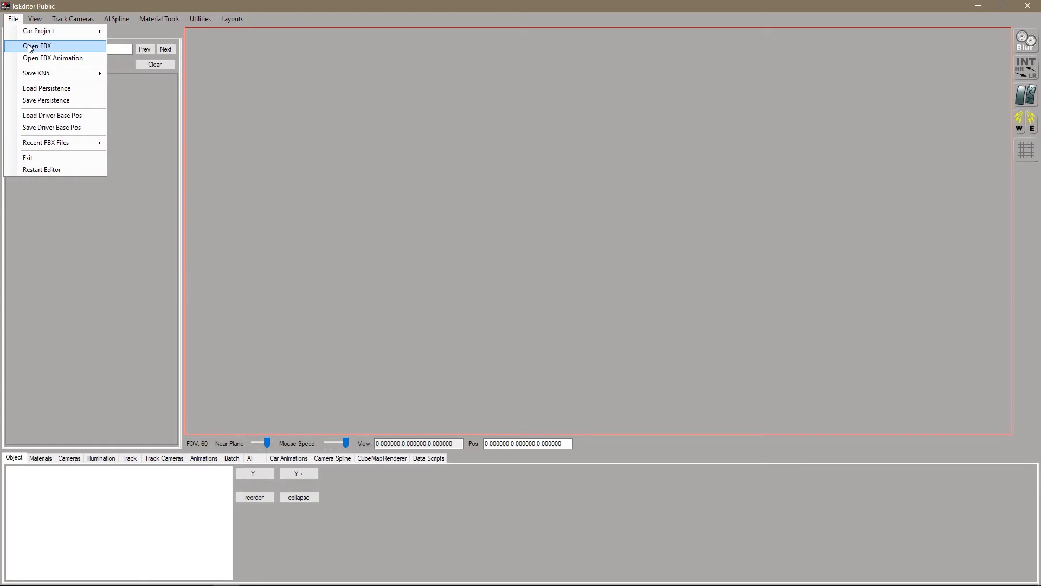
pyautogui.click(30, 47)
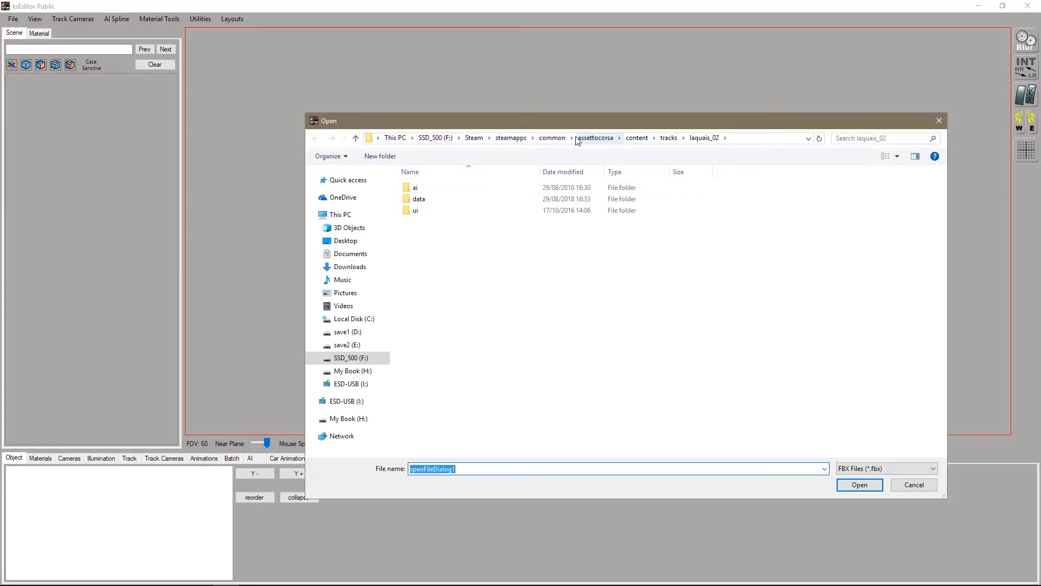
pyautogui.click(347, 345)
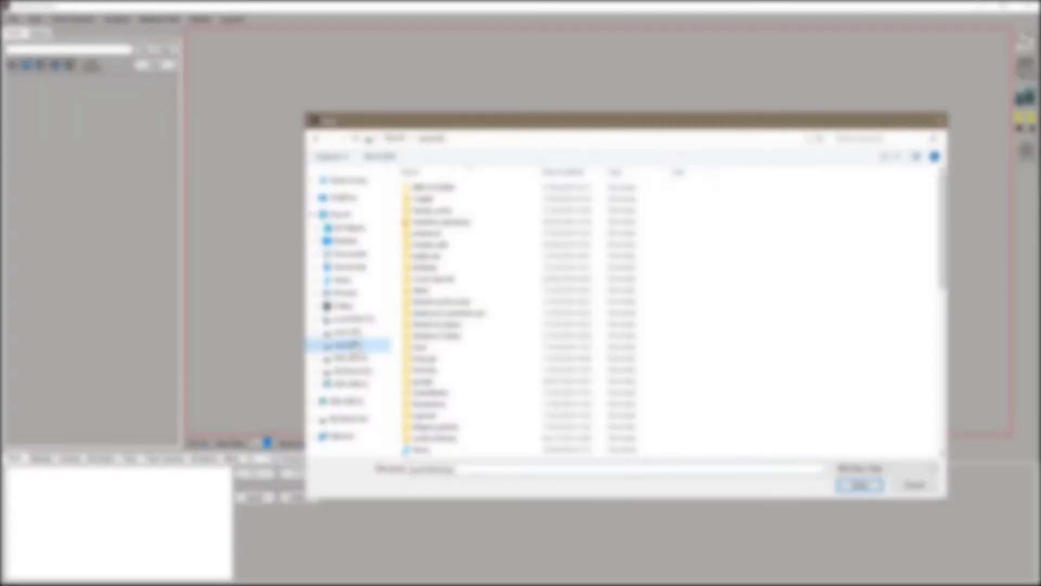
pyautogui.doubleClick(440, 244)
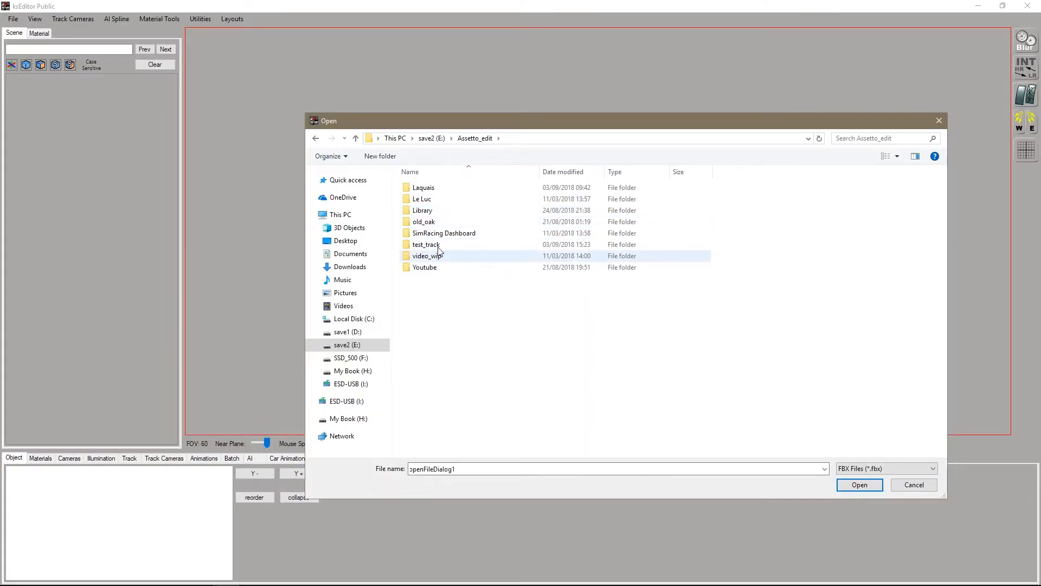
pyautogui.doubleClick(439, 246)
pyautogui.click(448, 203)
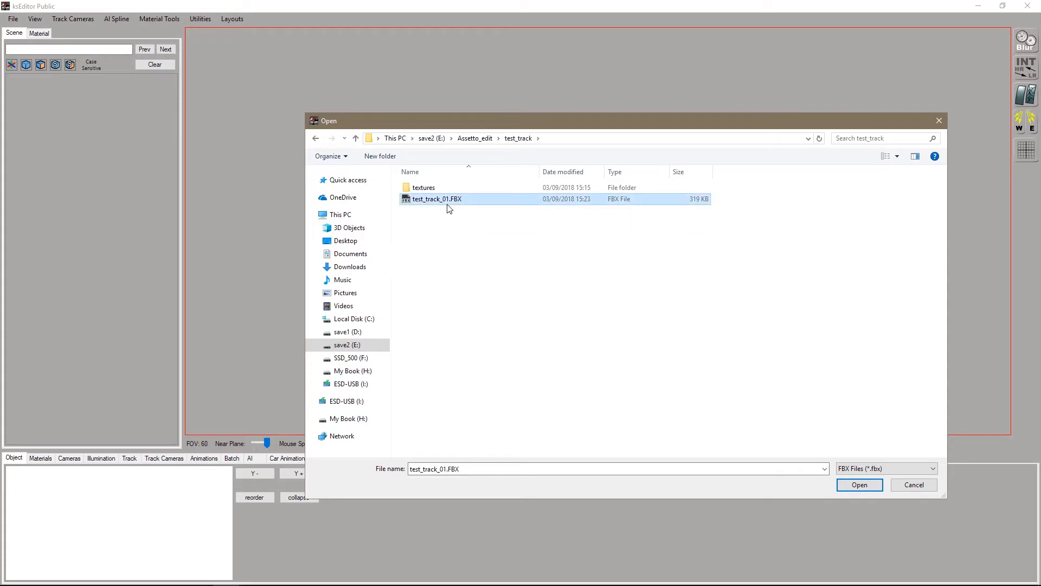
pyautogui.click(859, 484)
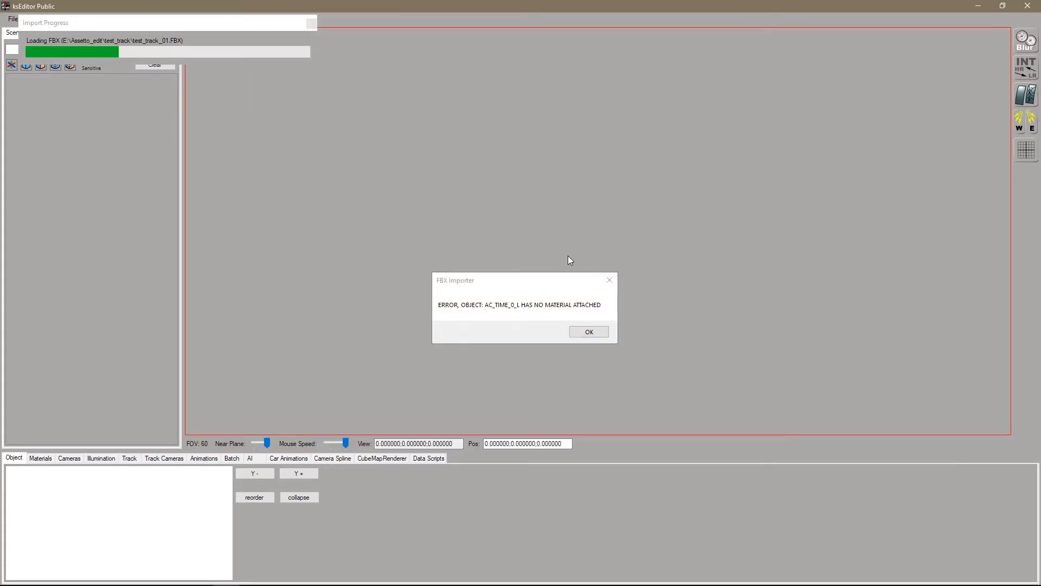
pyautogui.click(574, 332)
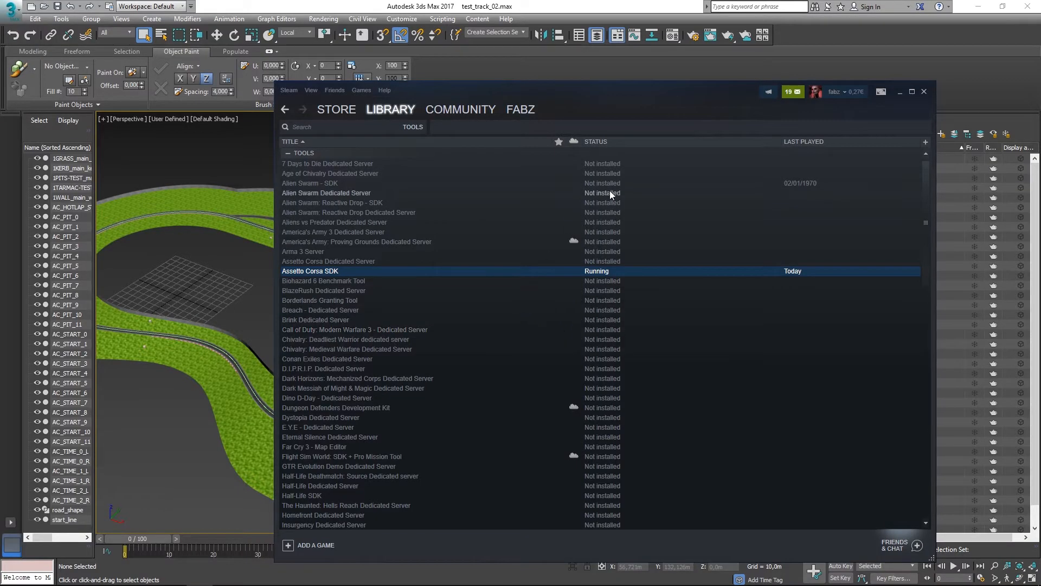
# - Switch back to 3ds Max and name an unused material "dummies", keeping its default diffuse color
pyautogui.hotkey('alt', 'Tab')
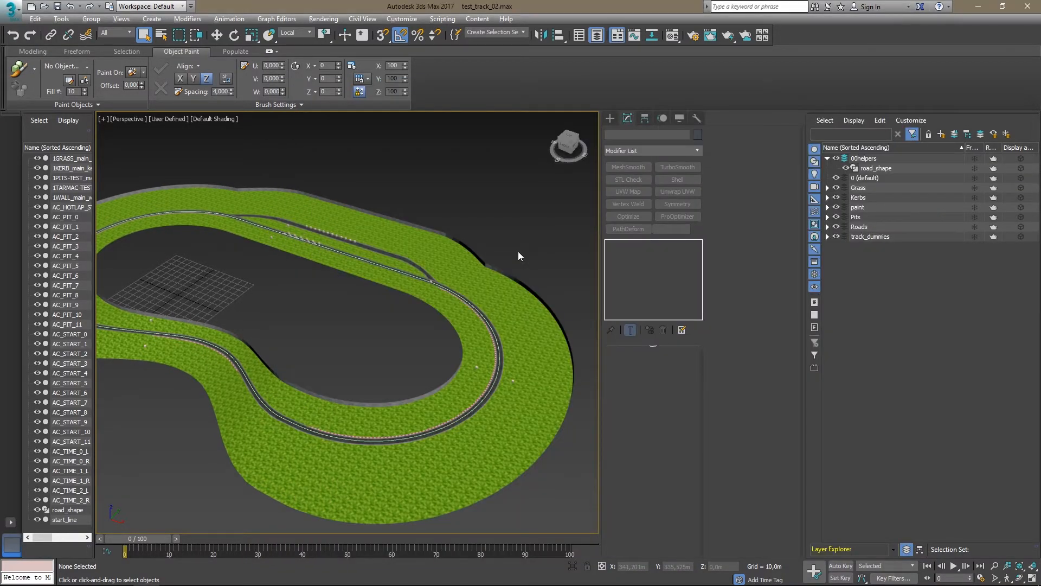
pyautogui.moveTo(516, 252); pyautogui.dragTo(526, 275, button='middle')
pyautogui.scroll(6, 398, 327)
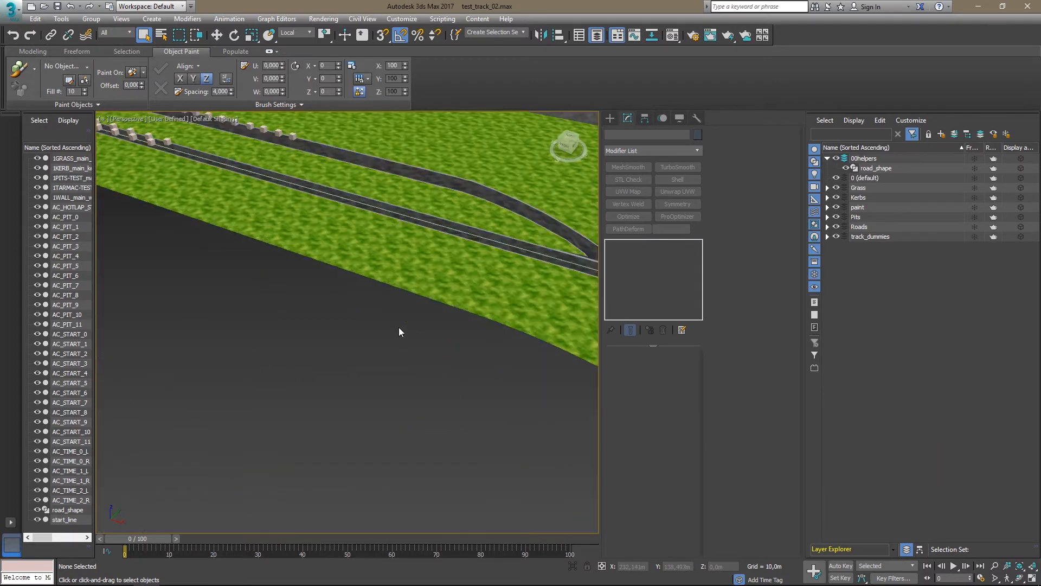
pyautogui.scroll(-8, 399, 328)
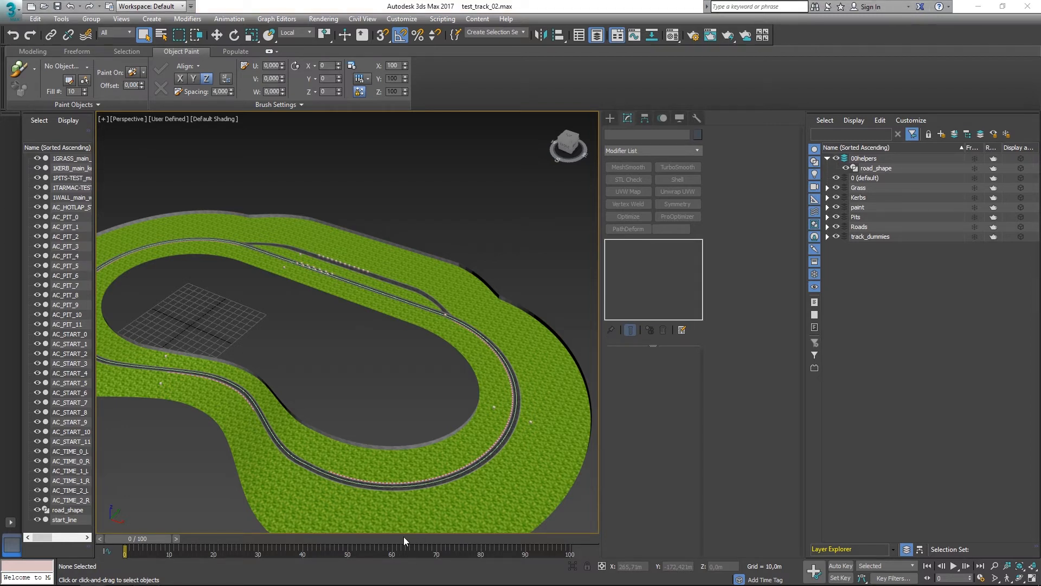
pyautogui.moveTo(333, 344); pyautogui.dragTo(374, 323, button='middle')
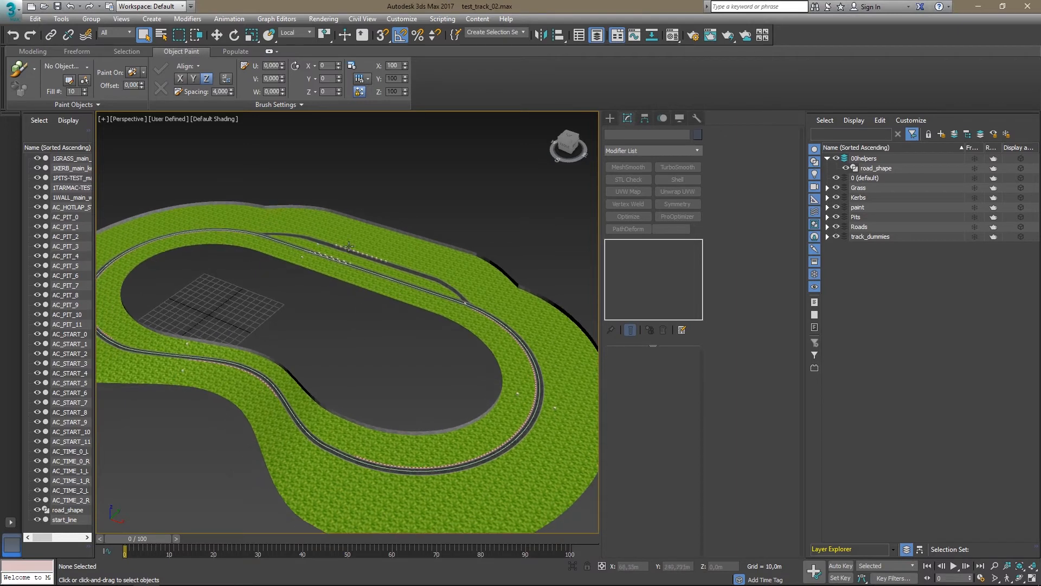
pyautogui.scroll(5, 349, 247)
pyautogui.press('m')
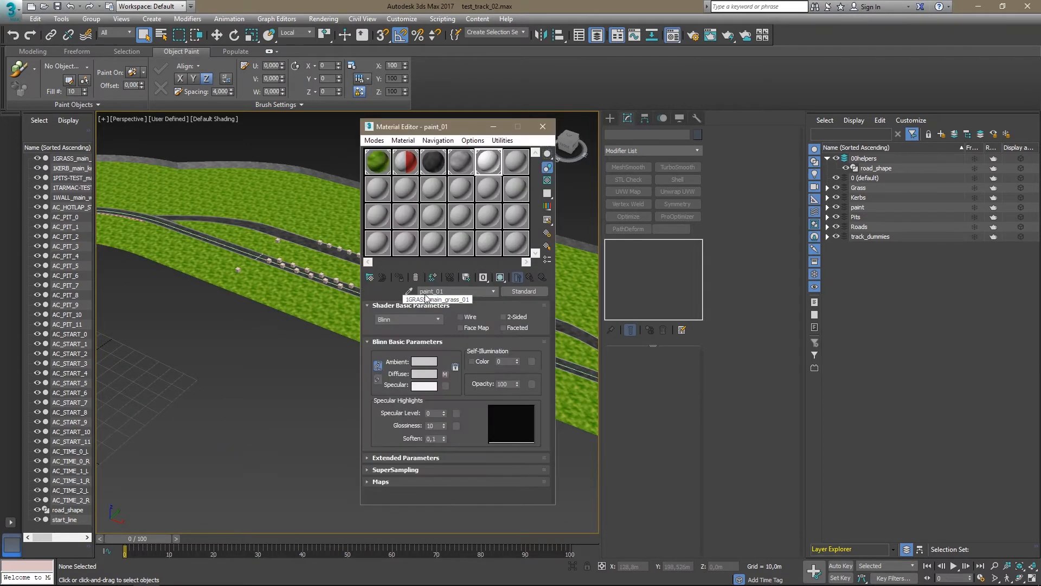
pyautogui.click(511, 163)
pyautogui.moveTo(452, 292); pyautogui.dragTo(297, 280)
pyautogui.write('dummies')
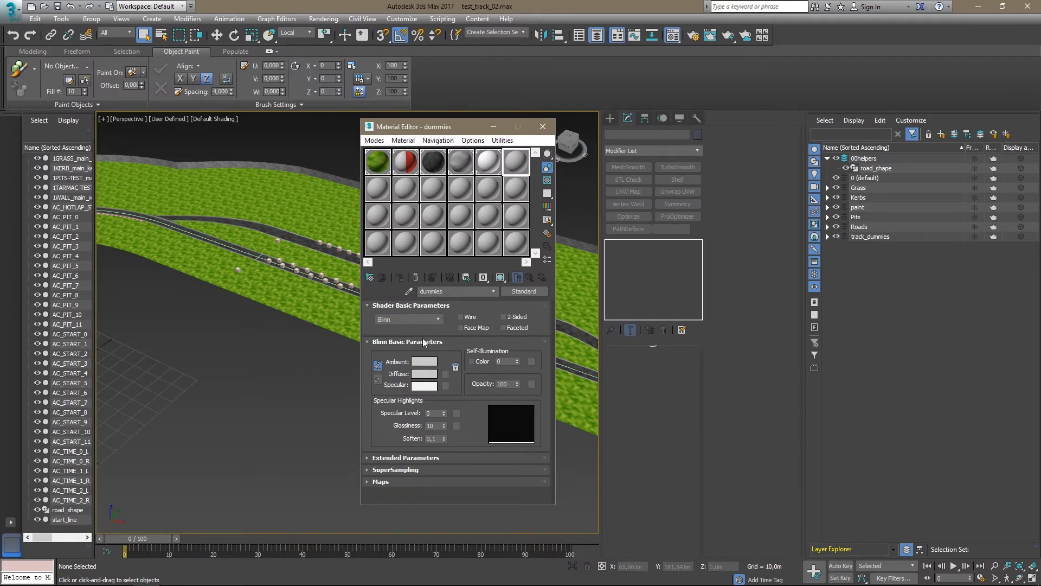
pyautogui.click(425, 376)
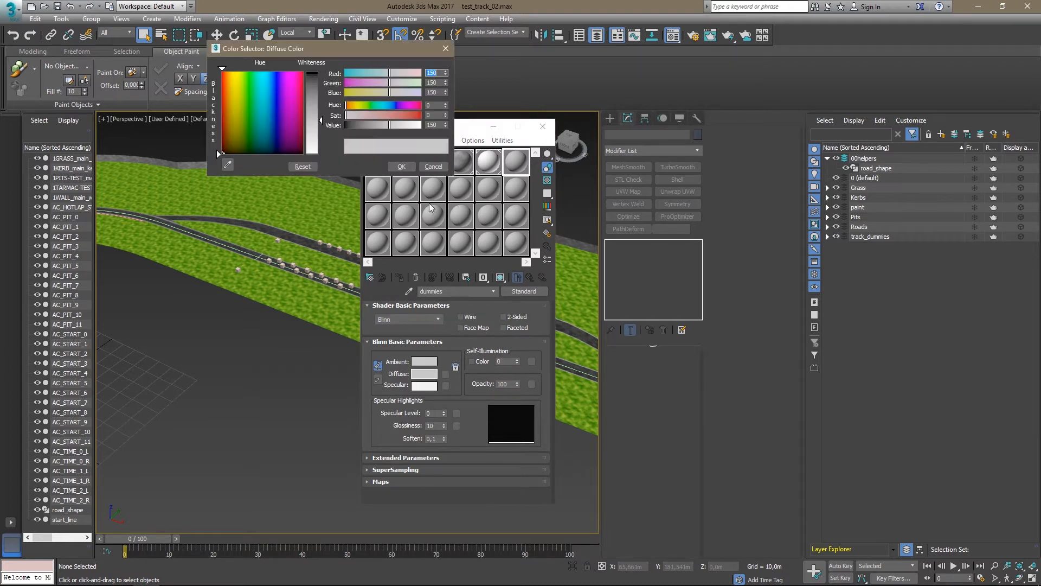
pyautogui.click(426, 169)
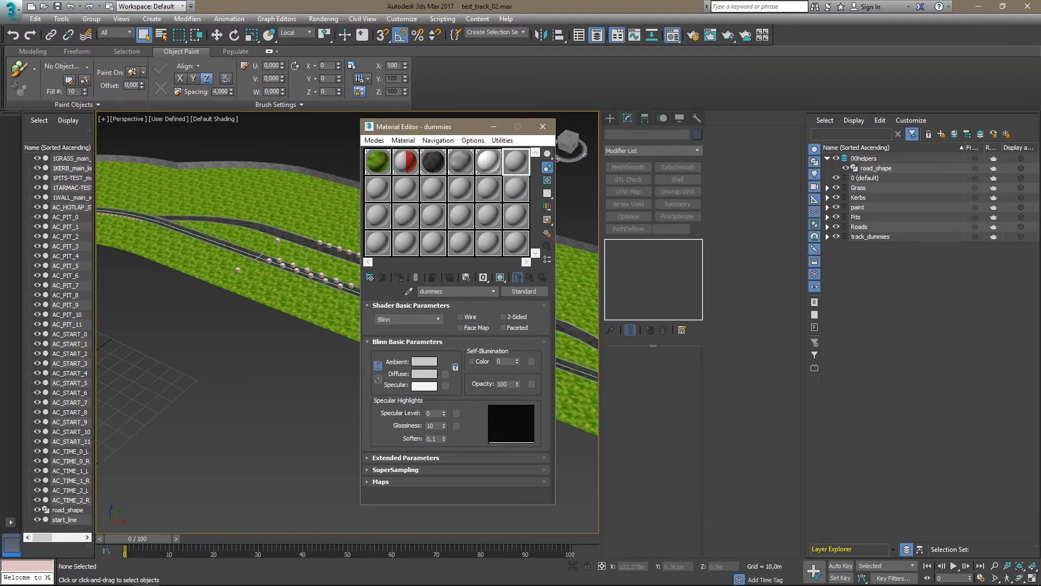
# - Switch to Photoshop and fill the white D_paint_01.dds image with magenta (R 255, G 0, B 246)
pyautogui.hotkey('alt', 'Tab')
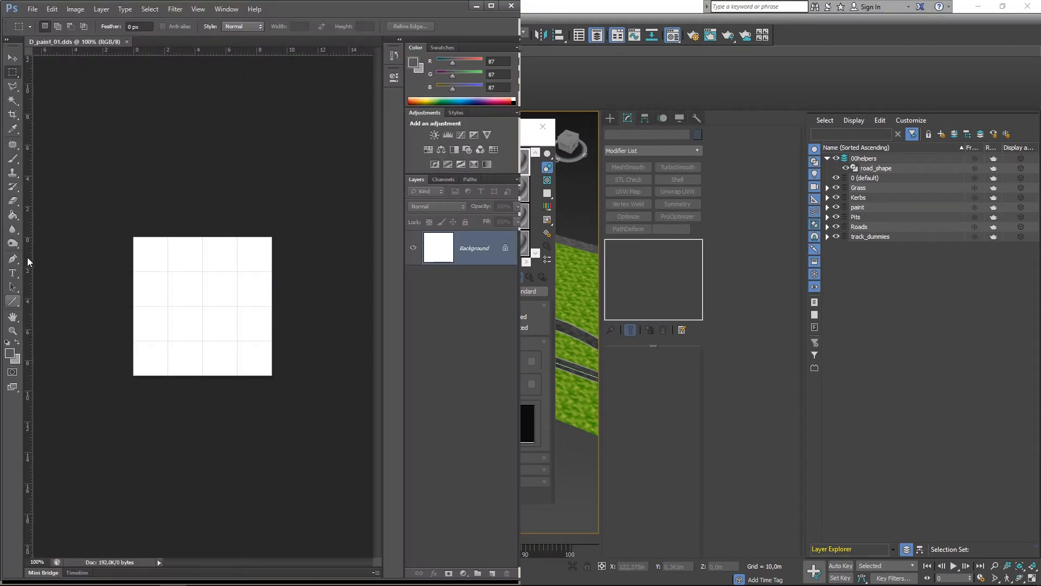
pyautogui.press('i')
pyautogui.click(9, 353)
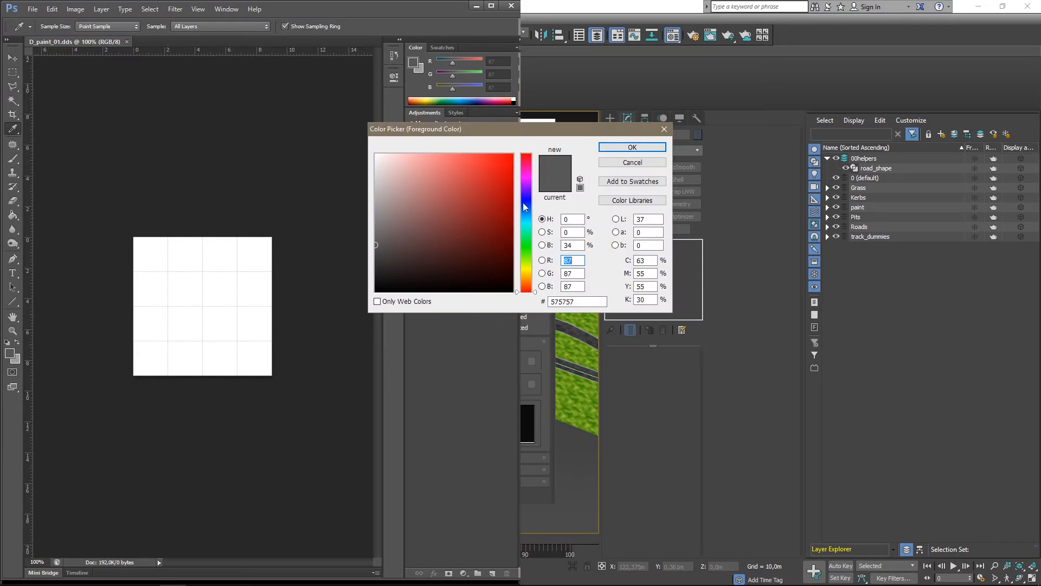
pyautogui.click(526, 176)
pyautogui.click(513, 154)
pyautogui.click(632, 147)
pyautogui.press('g')
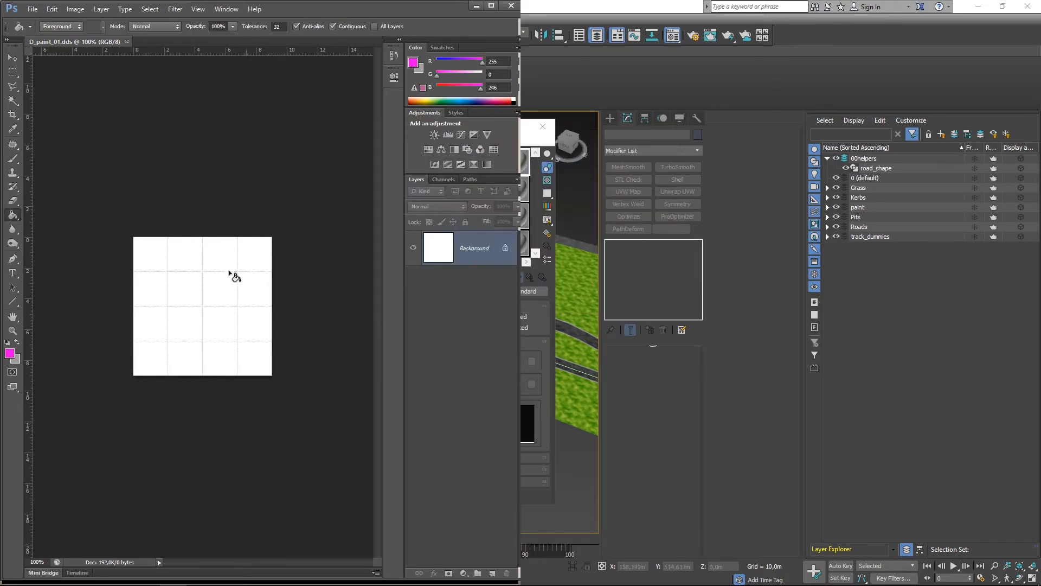
pyautogui.click(255, 271)
# - Save the magenta image as D_dummies_01.dds in the textures folder, close it and minimize Photoshop
pyautogui.hotkey('ctrl', 'shift', 's')
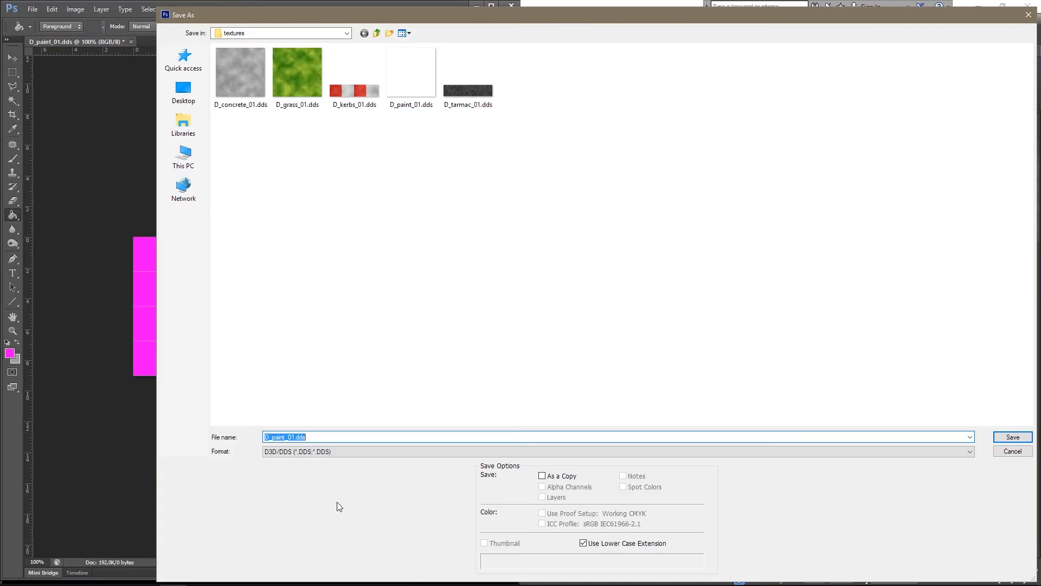
pyautogui.click(294, 438)
pyautogui.click(286, 437)
pyautogui.press('BackSpace')
pyautogui.press('BackSpace')
pyautogui.press('BackSpace')
pyautogui.press('BackSpace')
pyautogui.press('BackSpace')
pyautogui.press('BackSpace')
pyautogui.write('_dummies')
pyautogui.press('Return')
pyautogui.press('Return')
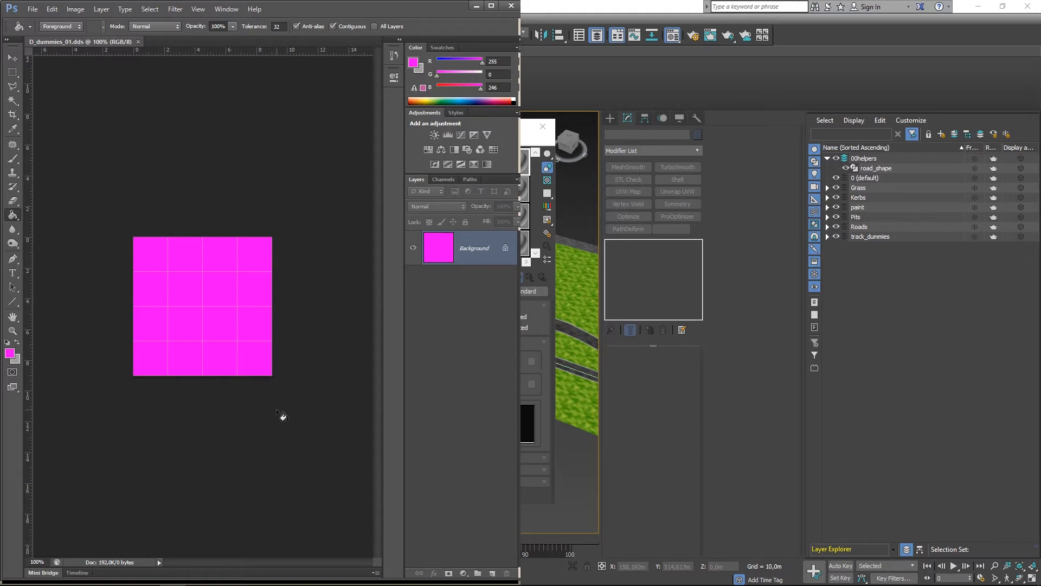
pyautogui.click(137, 42)
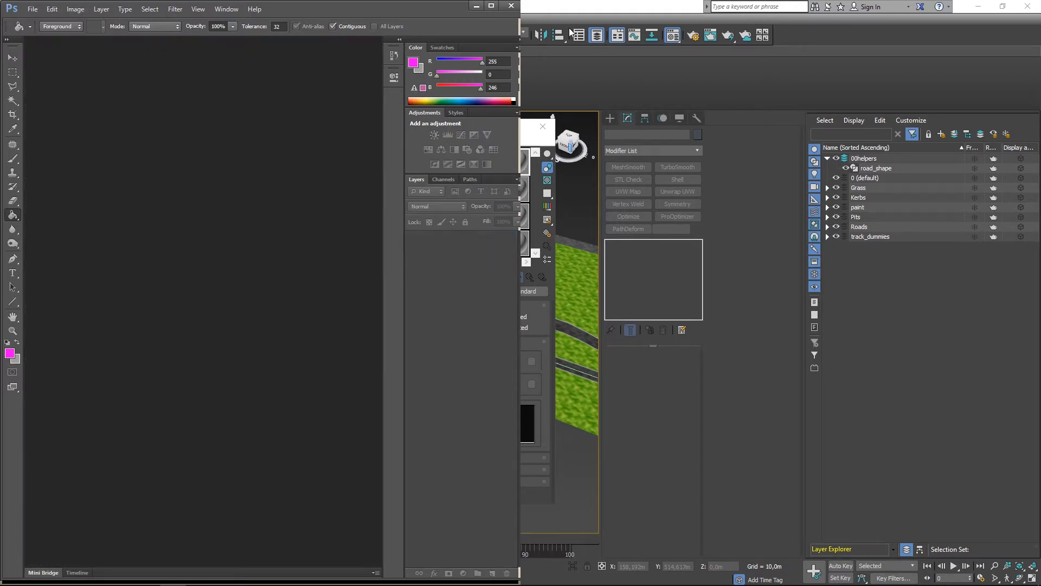
pyautogui.click(476, 5)
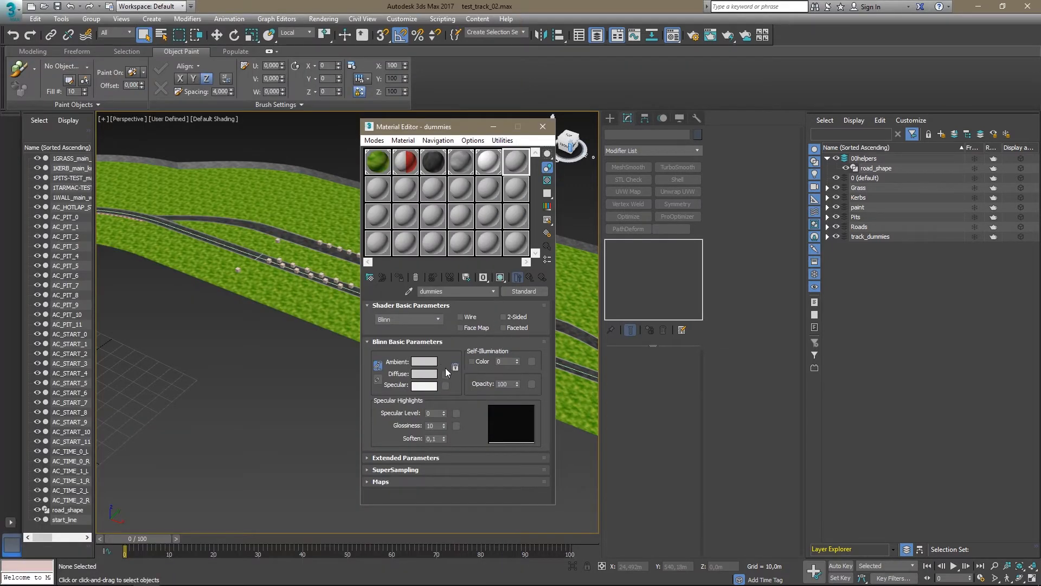
# - Assign the bitmap D_dummies_01.dds as the diffuse map of the dummies material
pyautogui.click(446, 373)
pyautogui.doubleClick(559, 202)
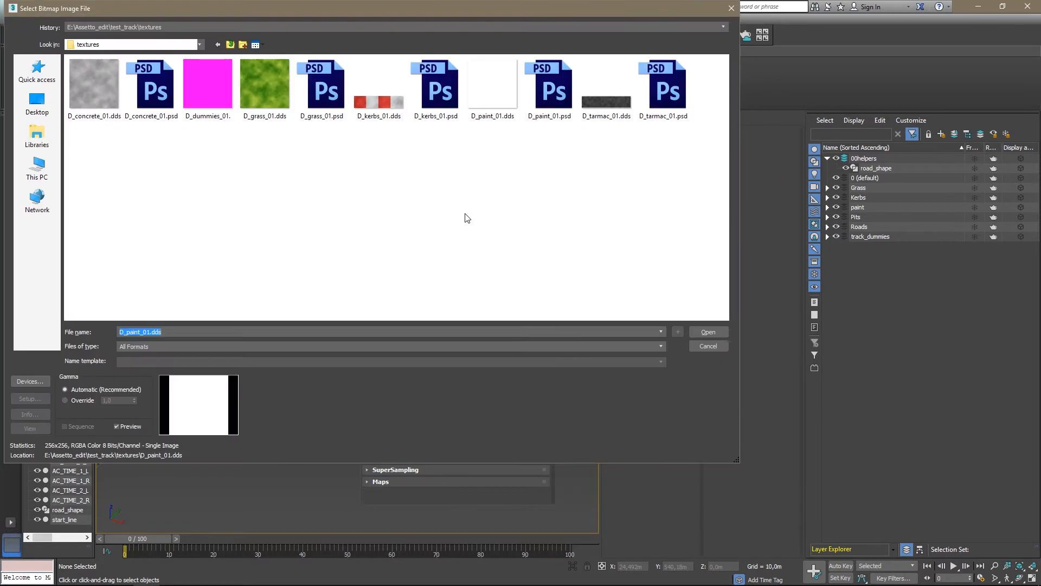
pyautogui.click(208, 84)
pyautogui.click(709, 332)
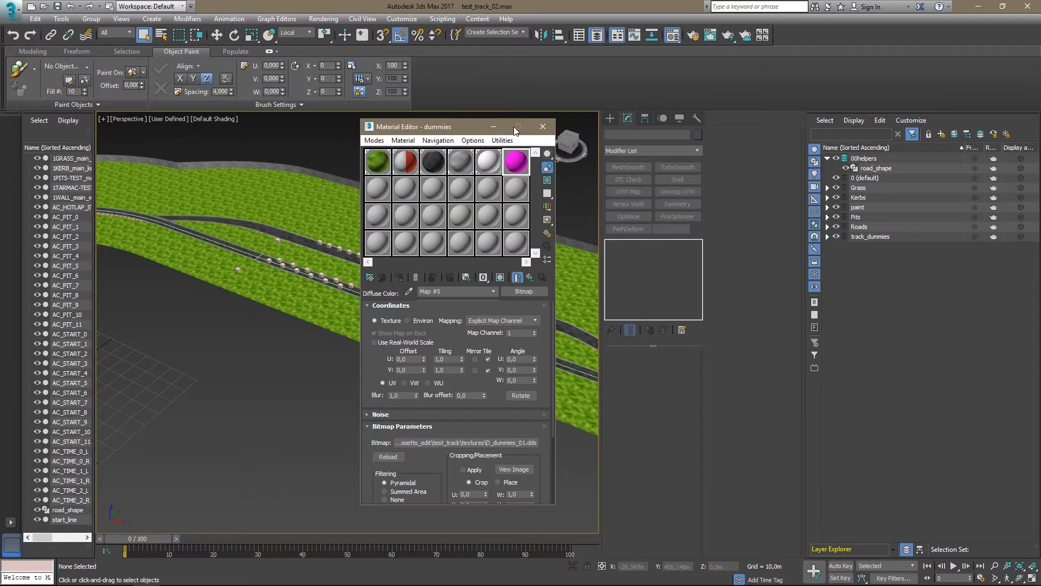
# - Apply the dummies material to all objects in the track_dummies layer, show its texture in the viewport and close the Material Editor
pyautogui.click(828, 237)
pyautogui.click(884, 247)
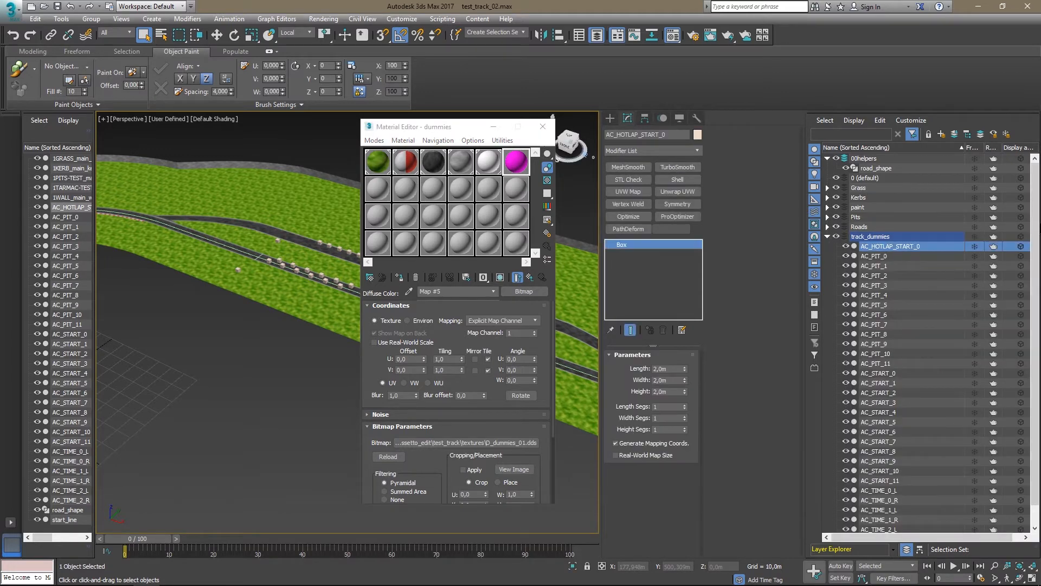
pyautogui.scroll(-2, 900, 488)
pyautogui.keyDown('shift'); pyautogui.click(889, 520); pyautogui.keyUp('shift')
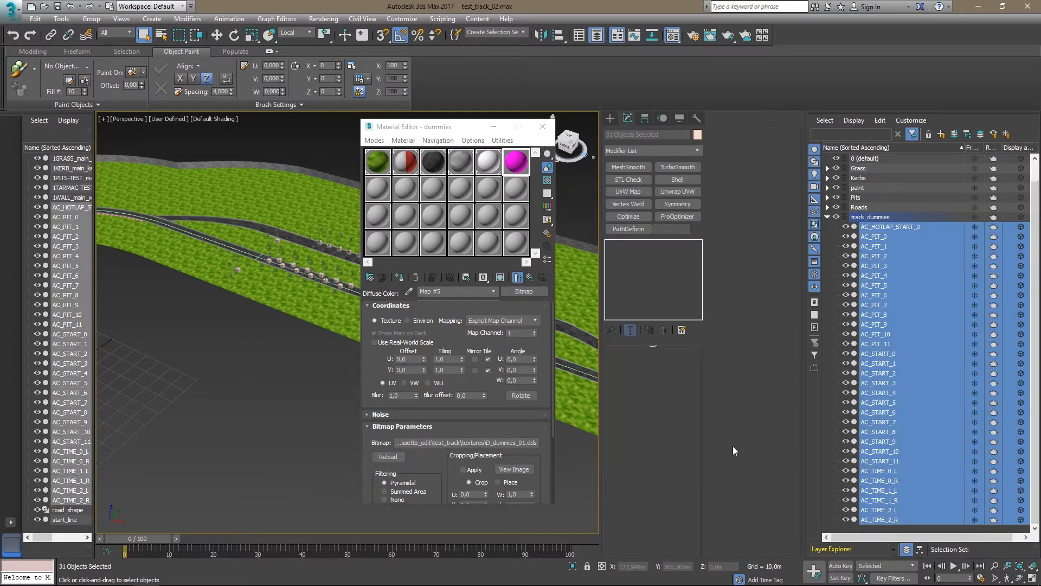
pyautogui.click(403, 278)
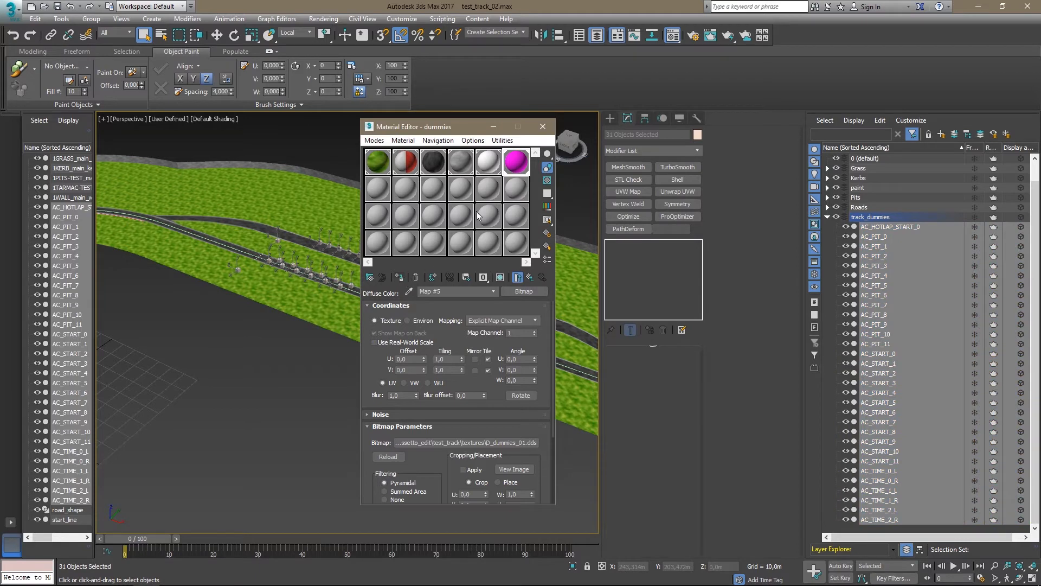
pyautogui.click(501, 277)
pyautogui.click(528, 278)
pyautogui.click(542, 126)
pyautogui.click(315, 270)
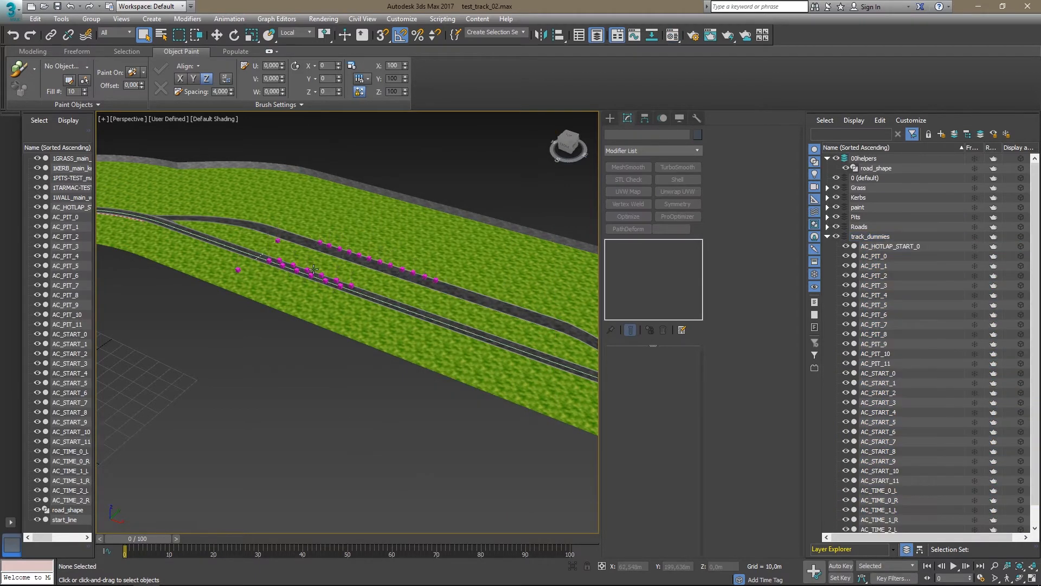
pyautogui.scroll(-6, 315, 270)
pyautogui.scroll(3, 315, 269)
pyautogui.keyDown('alt'); pyautogui.moveTo(350, 266); pyautogui.dragTo(307, 289, button='middle'); pyautogui.keyUp('alt')
pyautogui.moveTo(336, 233); pyautogui.dragTo(334, 247, button='middle')
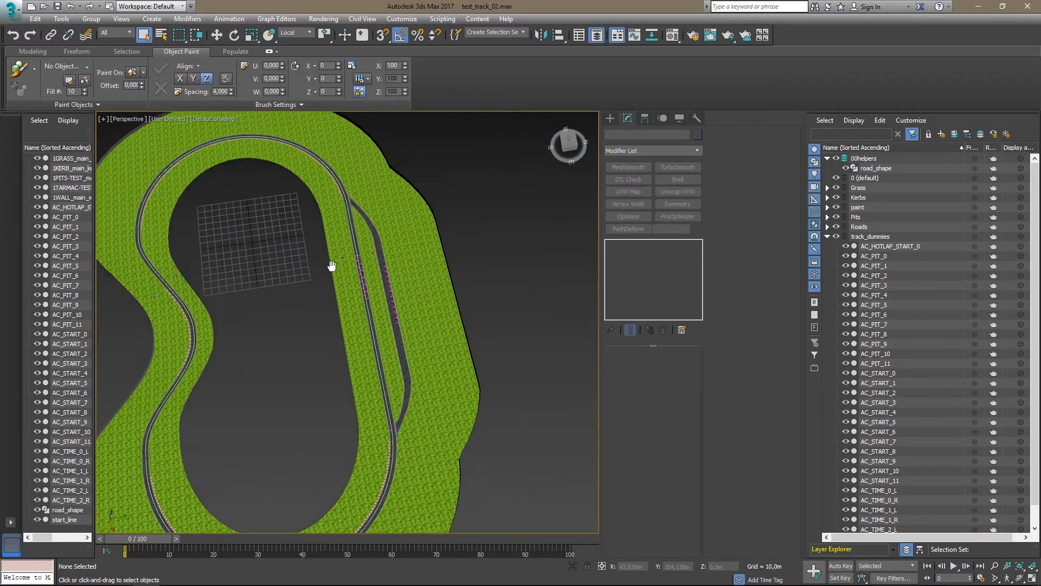
# - Inspect the magenta dummies along the track and pits in the perspective view
pyautogui.scroll(5, 334, 247)
pyautogui.keyDown('alt'); pyautogui.moveTo(347, 294); pyautogui.dragTo(332, 259, button='middle'); pyautogui.keyUp('alt')
pyautogui.moveTo(351, 348); pyautogui.dragTo(372, 303, button='middle')
pyautogui.scroll(-4, 362, 282)
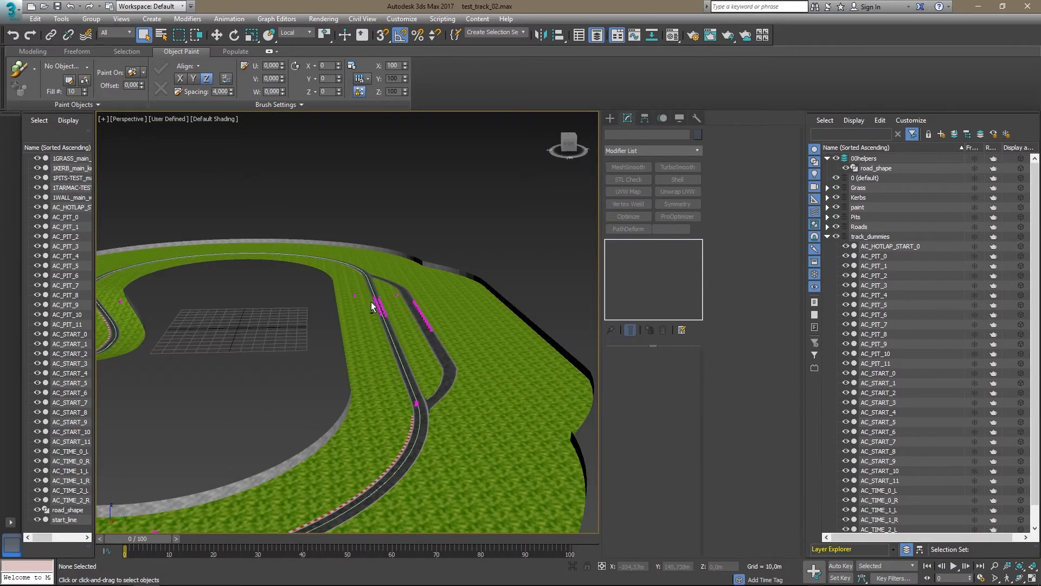
pyautogui.moveTo(316, 259); pyautogui.dragTo(401, 268, button='middle')
pyautogui.scroll(-3, 372, 263)
pyautogui.scroll(-2, 973, 489)
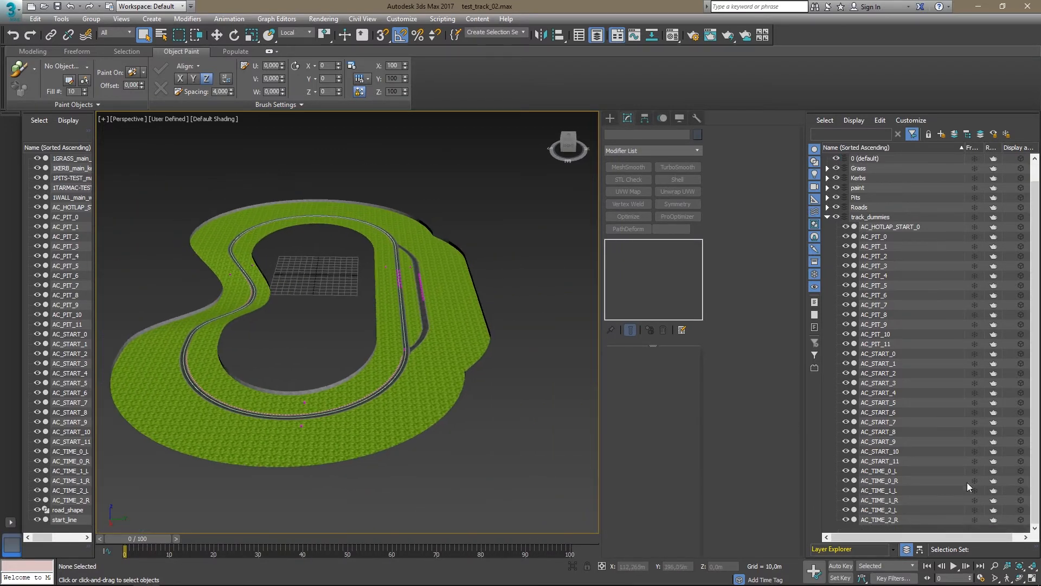
# - Collapse the track_dummies layer and select all objects in the layers from Grass through track_dummies
pyautogui.click(828, 216)
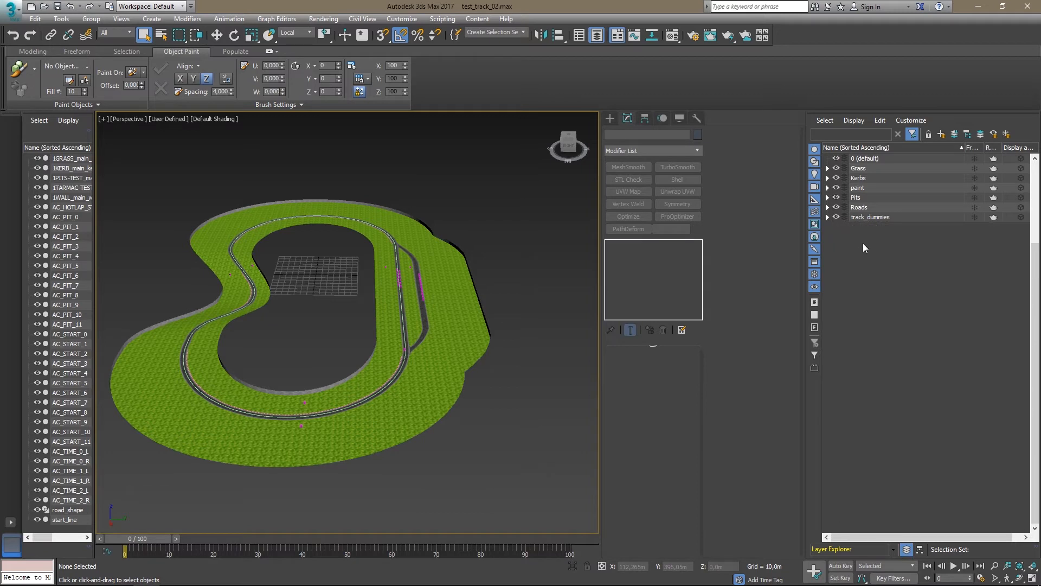
pyautogui.click(867, 219)
pyautogui.keyDown('shift'); pyautogui.click(879, 168); pyautogui.keyUp('shift')
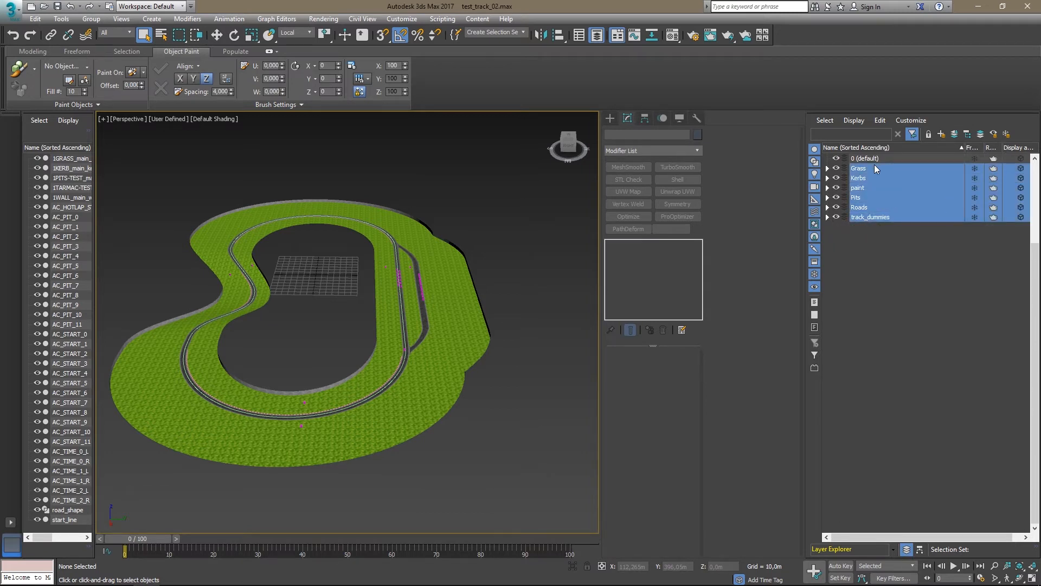
pyautogui.click(968, 135)
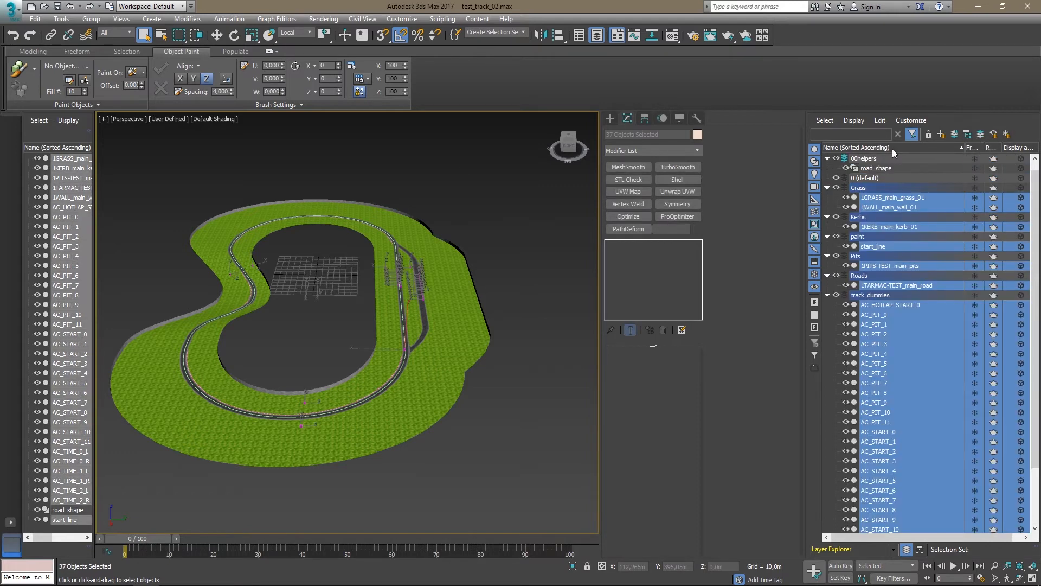
# - Export only the selected objects over test_track_01.FBX with the current FBX settings and clear the selection
pyautogui.click(10, 10)
pyautogui.moveTo(71, 188)
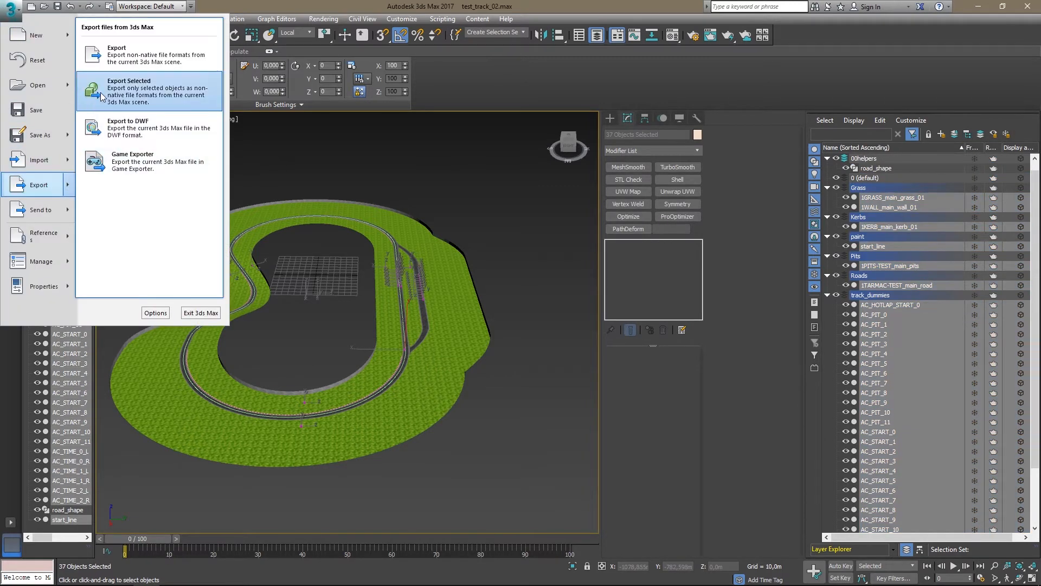
pyautogui.click(141, 86)
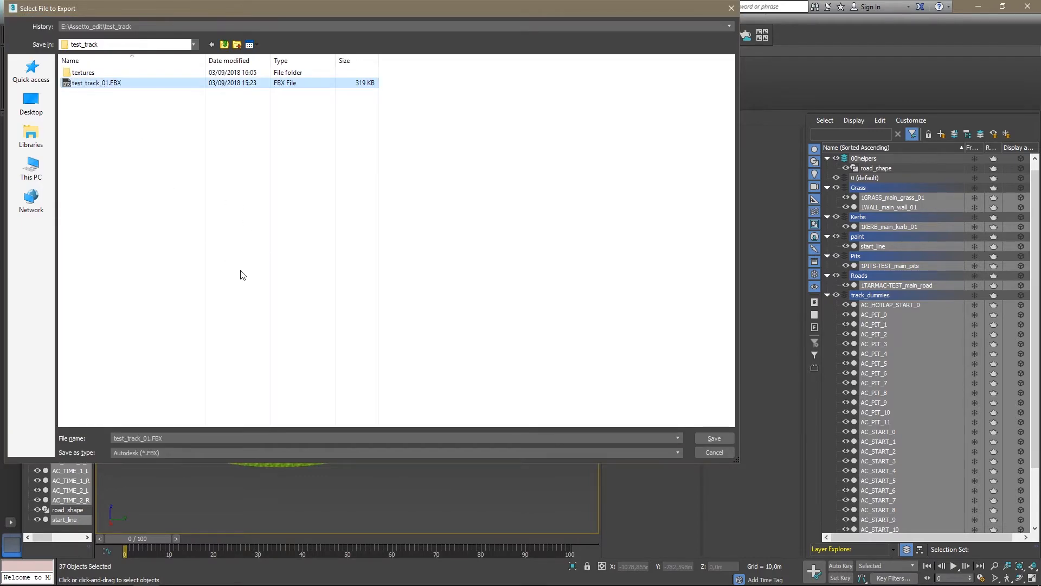
pyautogui.press('Return')
pyautogui.press('Return')
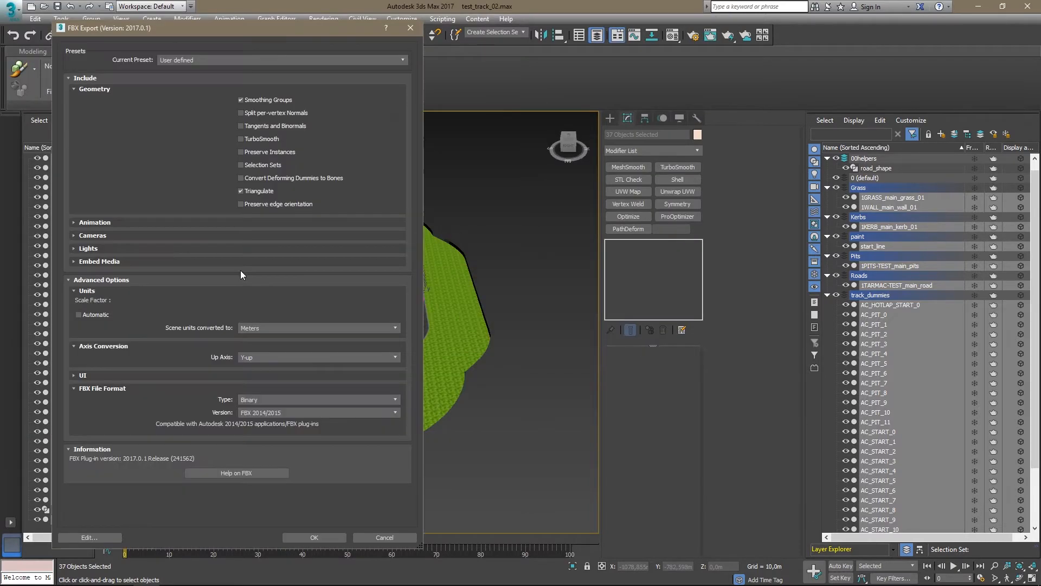
pyautogui.press('Return')
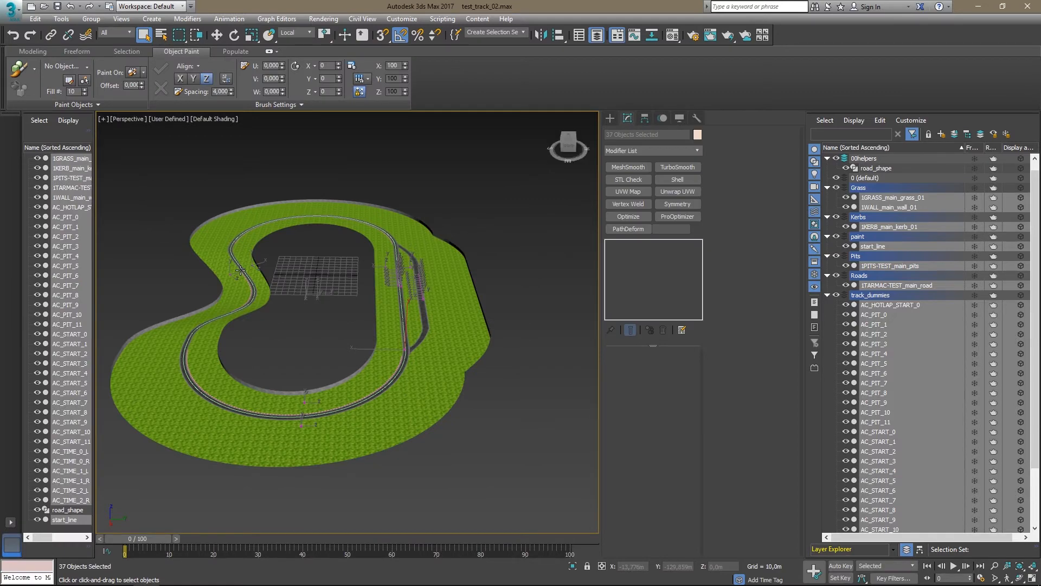
pyautogui.click(523, 223)
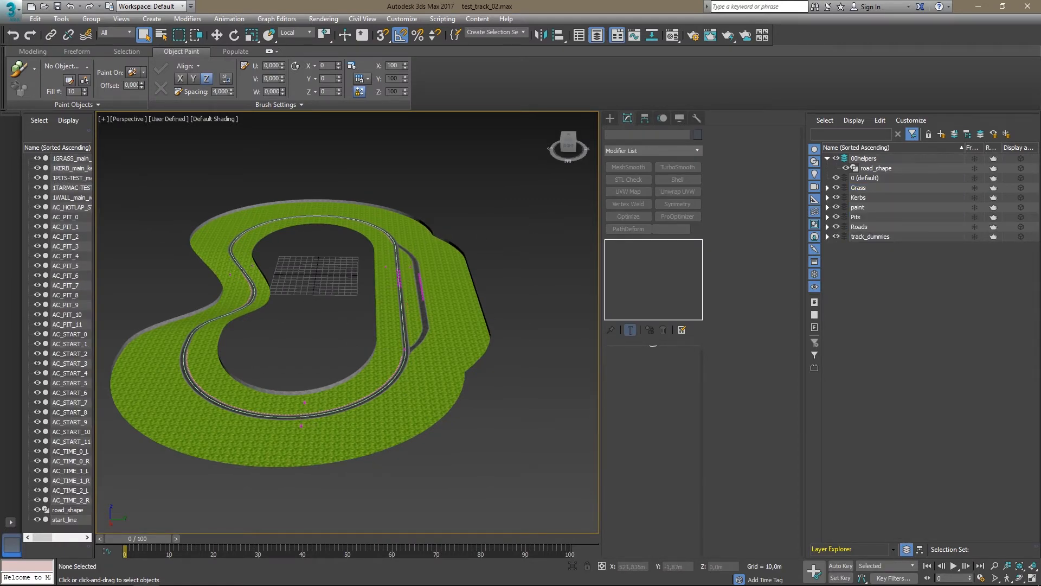
# - Switch to ksEditor and open test_track_01.FBX from the test_track folder
pyautogui.hotkey('alt', 'Tab')
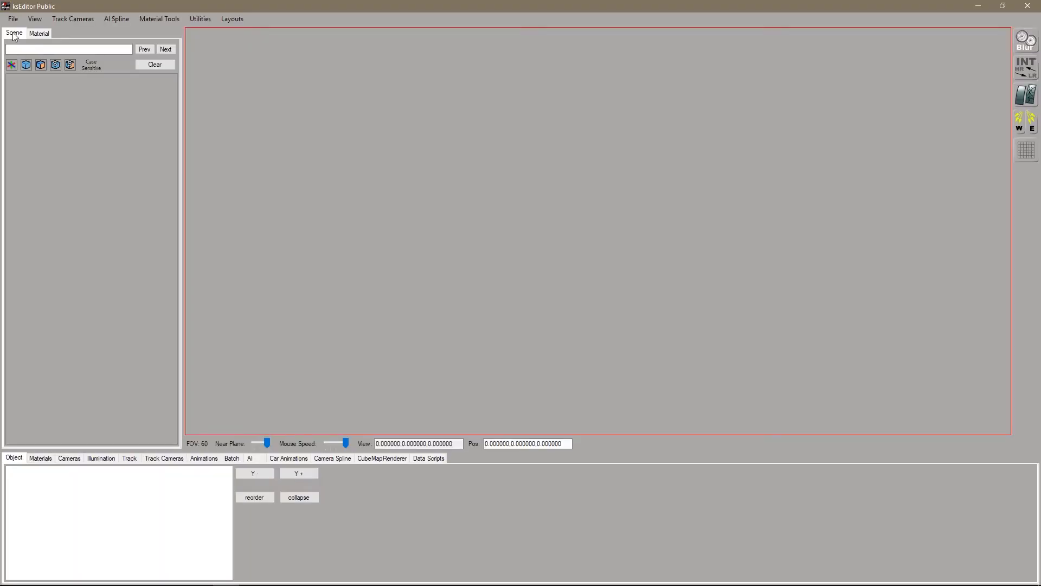
pyautogui.click(9, 20)
pyautogui.moveTo(76, 144)
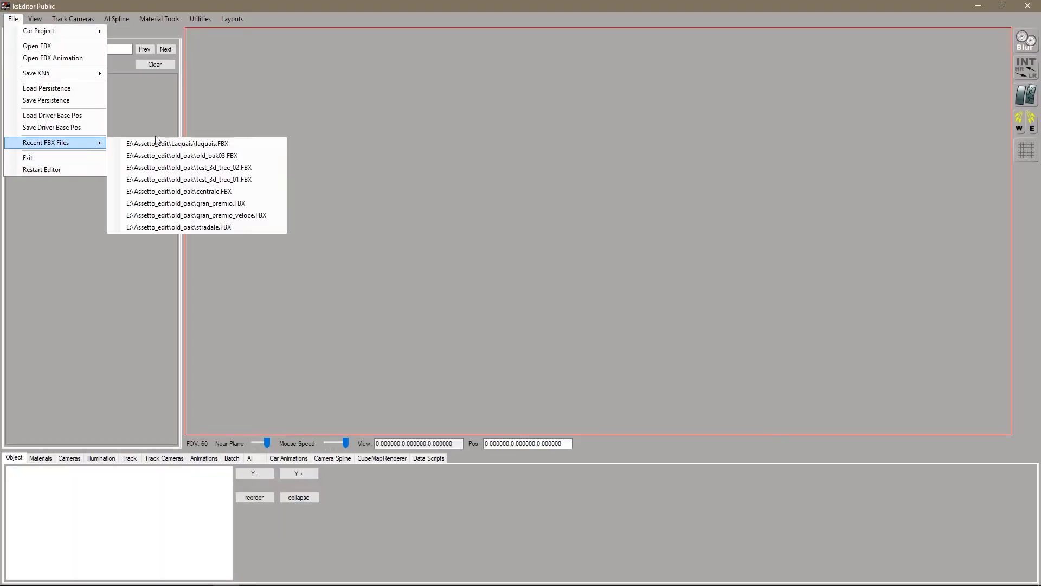
pyautogui.click(41, 46)
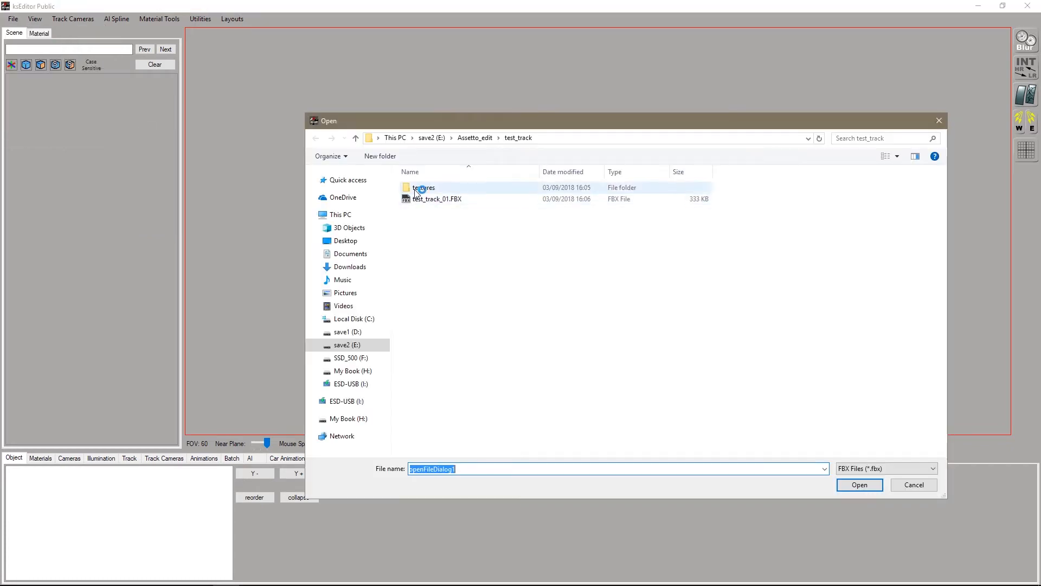
pyautogui.click(442, 200)
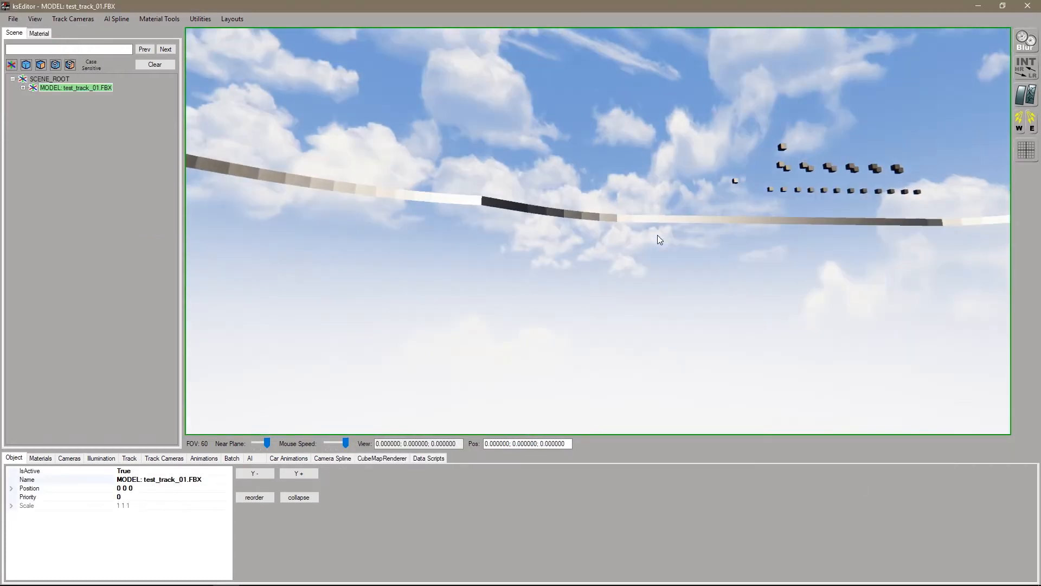
# - Fly around the imported track and examine how its surfaces and dummies are rendered
pyautogui.moveTo(657, 235); pyautogui.dragTo(645, 240, button='right')
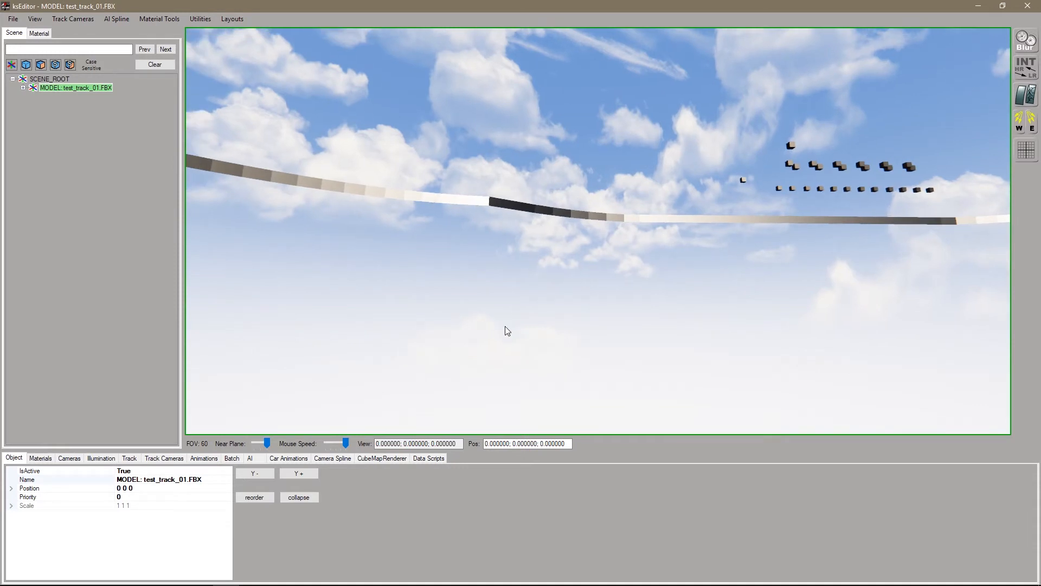
pyautogui.moveTo(465, 317); pyautogui.dragTo(286, 305, button='right')
pyautogui.press('w')
pyautogui.press('w')
pyautogui.press('a')
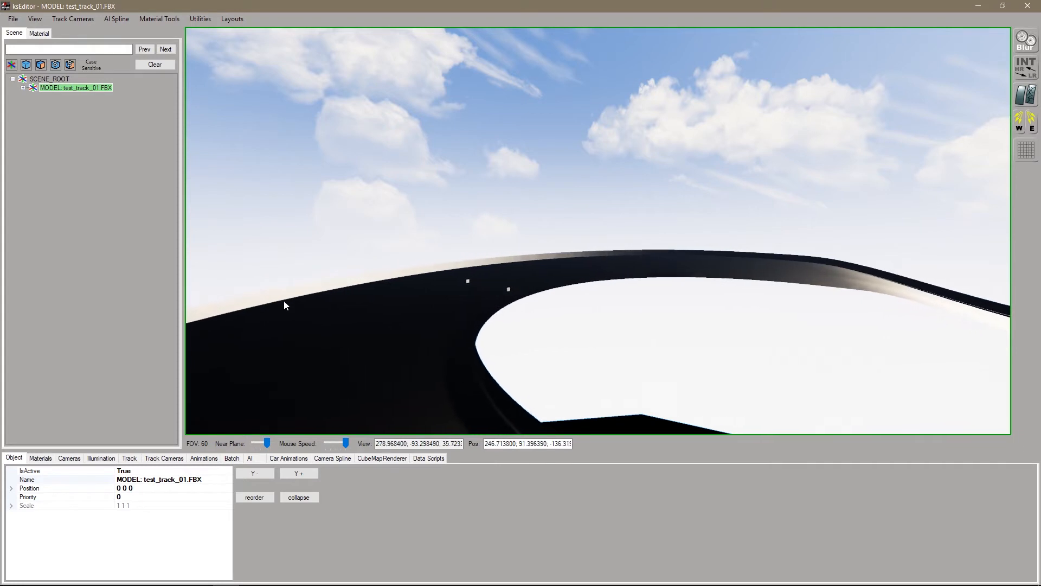
pyautogui.moveTo(284, 301); pyautogui.dragTo(319, 280, button='right')
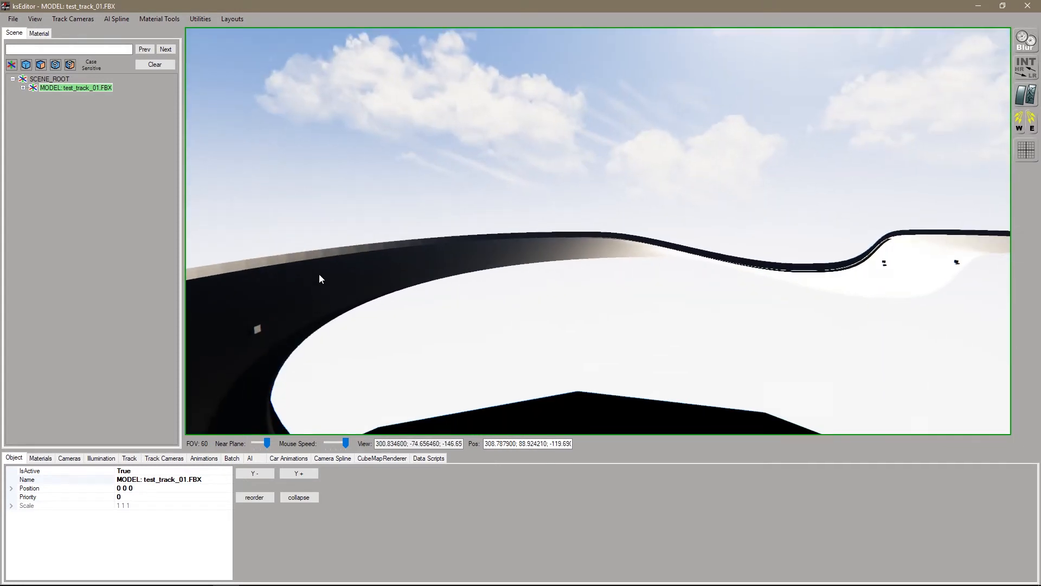
# - Pick the grass mesh in the view and show the properties of its grass_01 material
pyautogui.keyDown('ctrl'); pyautogui.click(308, 278); pyautogui.keyUp('ctrl')
pyautogui.click(39, 33)
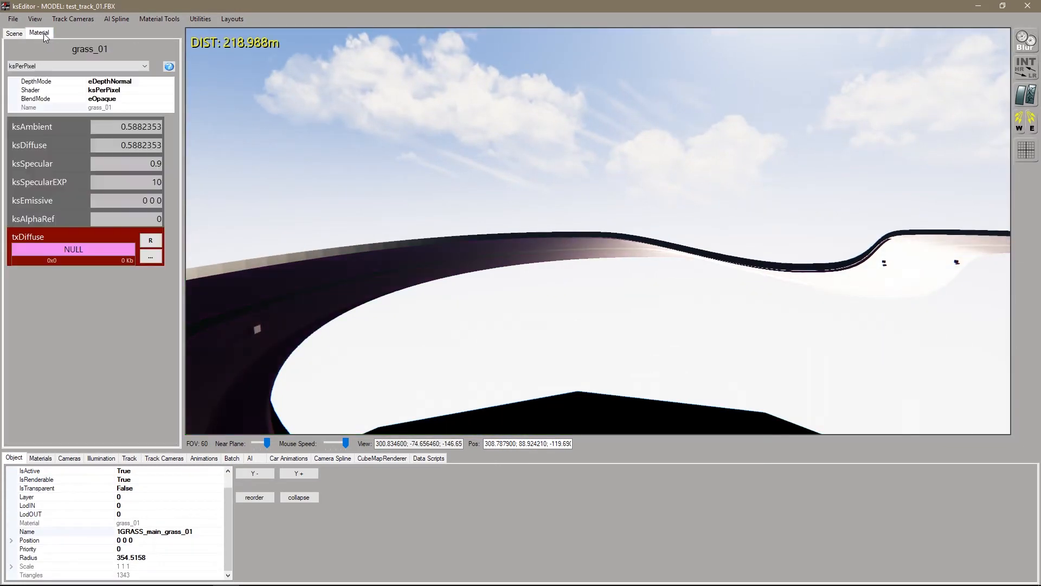
pyautogui.moveTo(511, 267); pyautogui.dragTo(621, 276, button='right')
pyautogui.press('w')
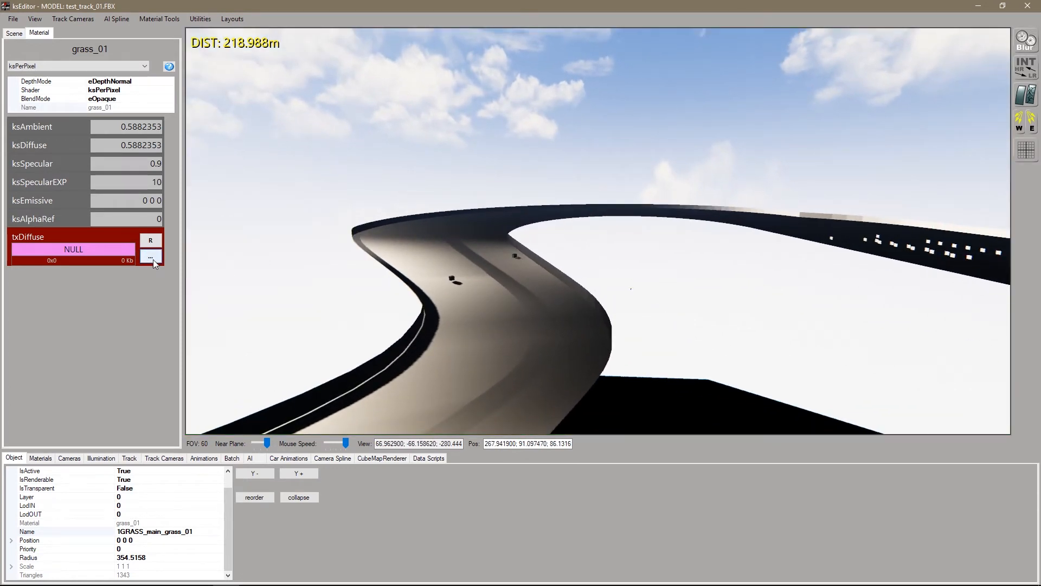
# - Browse for grass_01's txDiffuse texture and compare the contents of the texture and textures folders
pyautogui.click(152, 257)
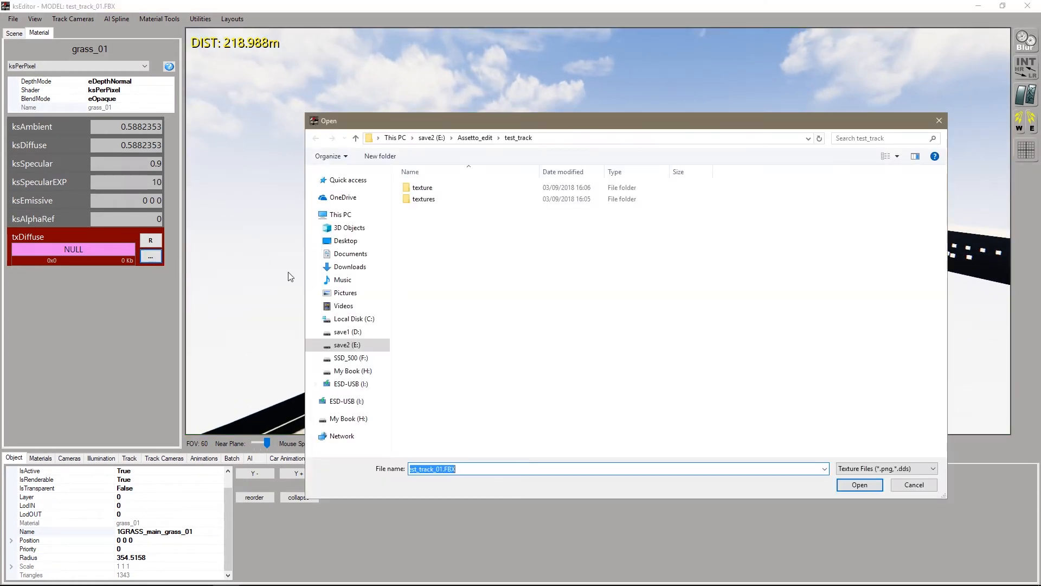
pyautogui.doubleClick(478, 190)
pyautogui.click(518, 138)
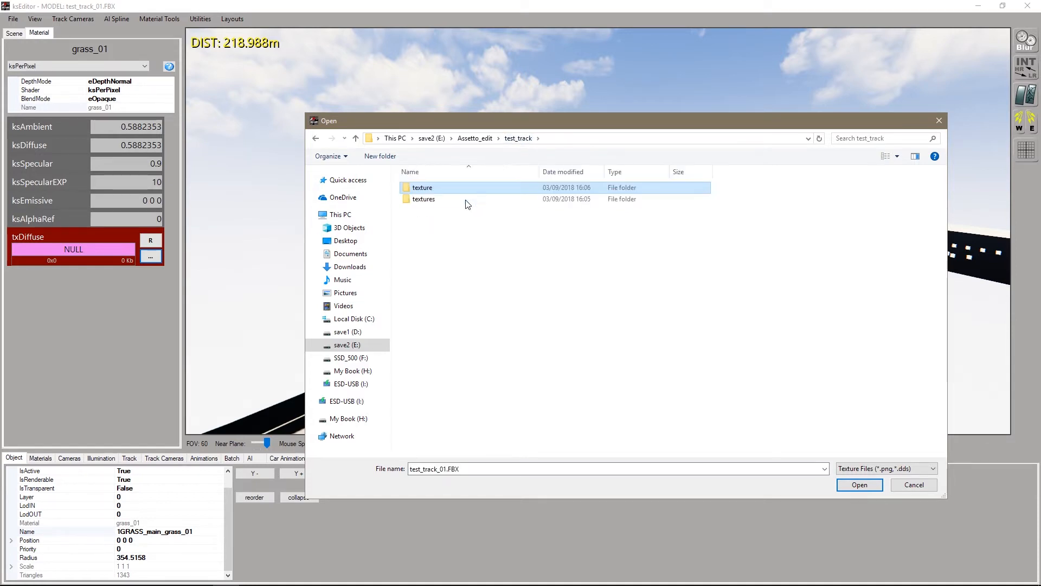
pyautogui.click(448, 199)
pyautogui.doubleClick(443, 199)
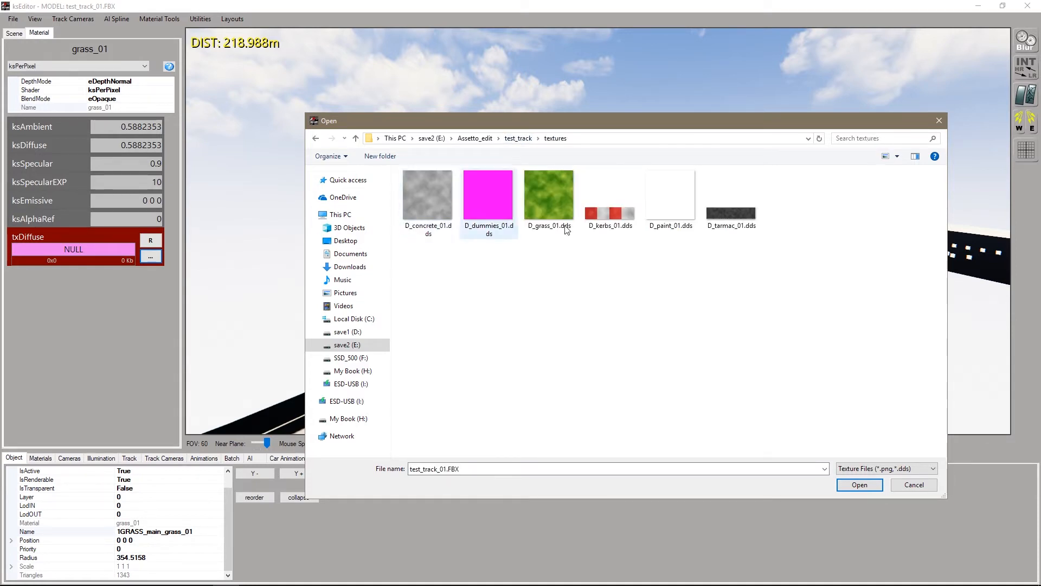
pyautogui.click(520, 138)
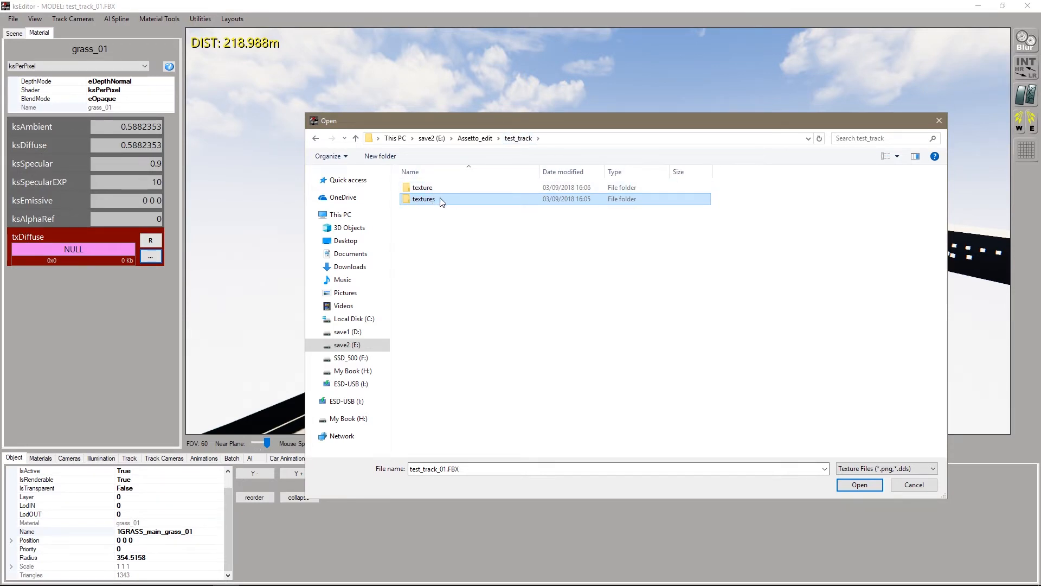
# - Cancel the texture selection and restart the editor
pyautogui.click(914, 485)
pyautogui.click(13, 19)
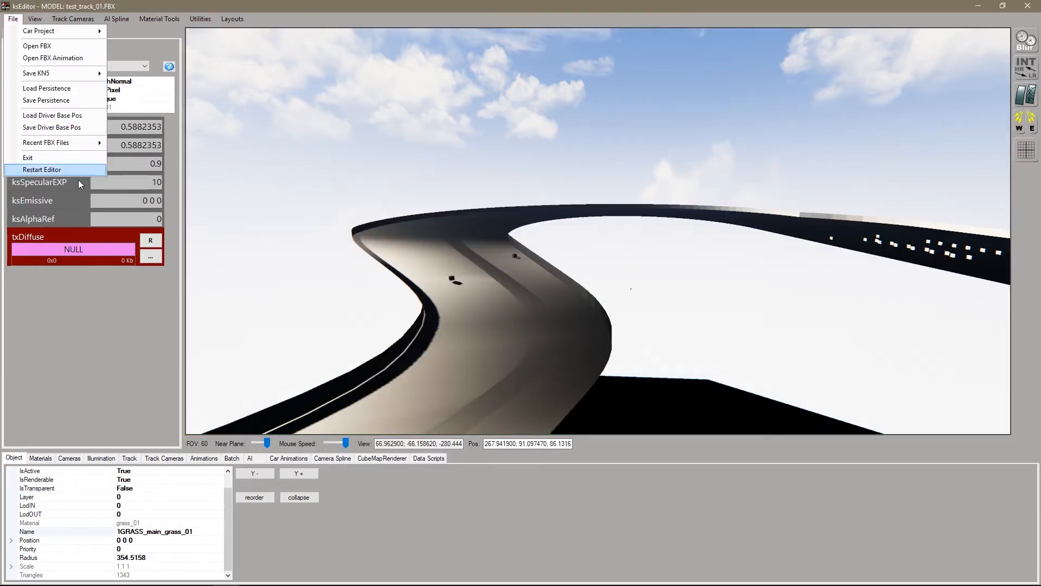
pyautogui.click(42, 169)
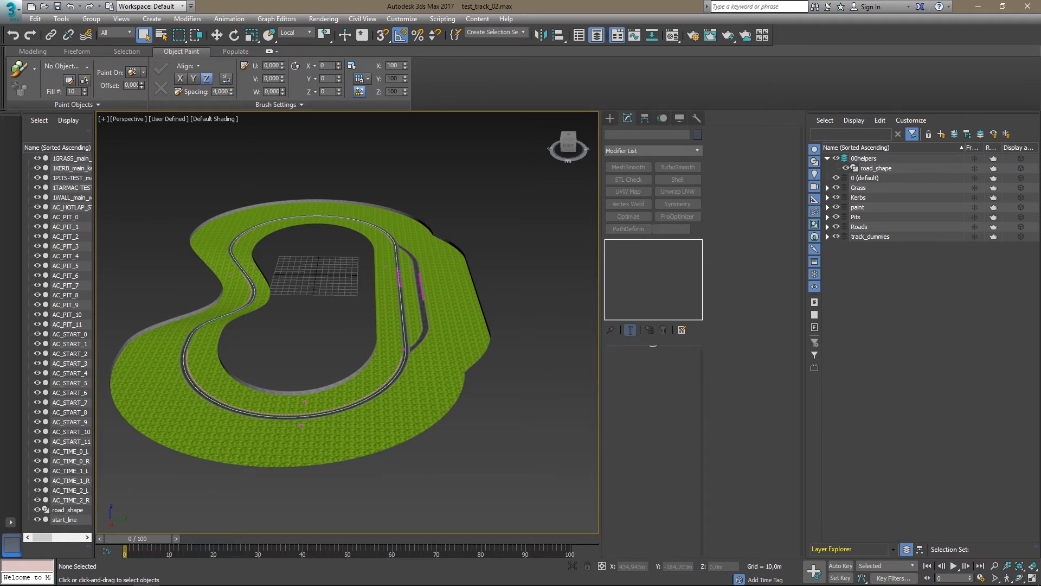
# - Open the test_track folder in File Explorer and try to rename the textures folder as texture
pyautogui.press('super+e')
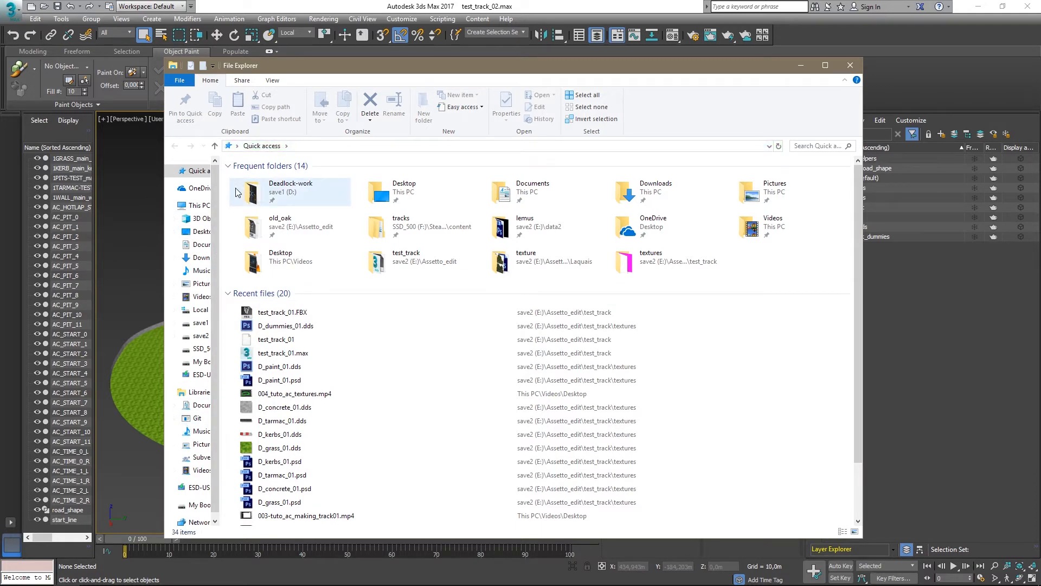
pyautogui.doubleClick(651, 261)
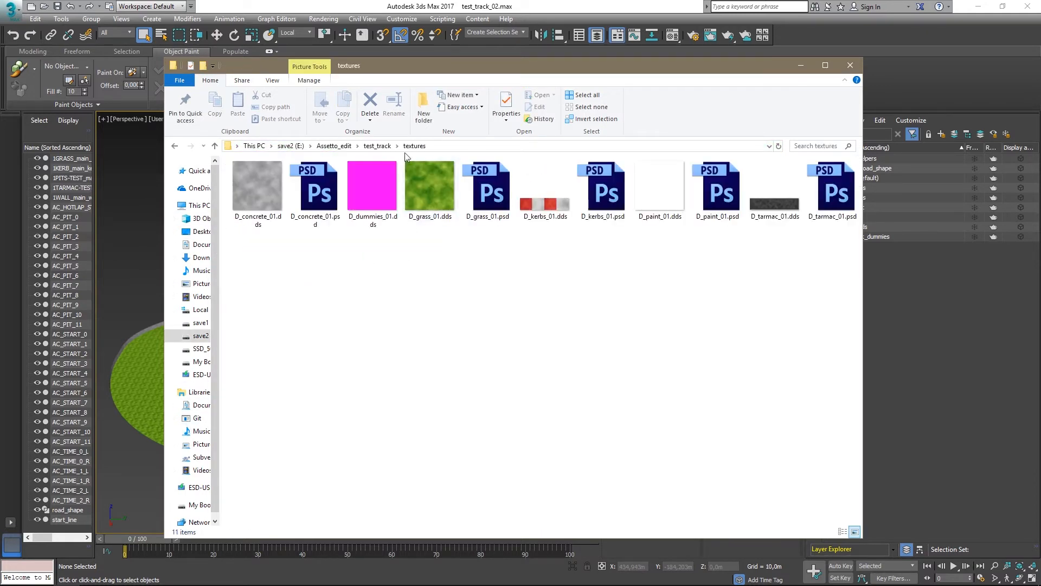
pyautogui.click(378, 146)
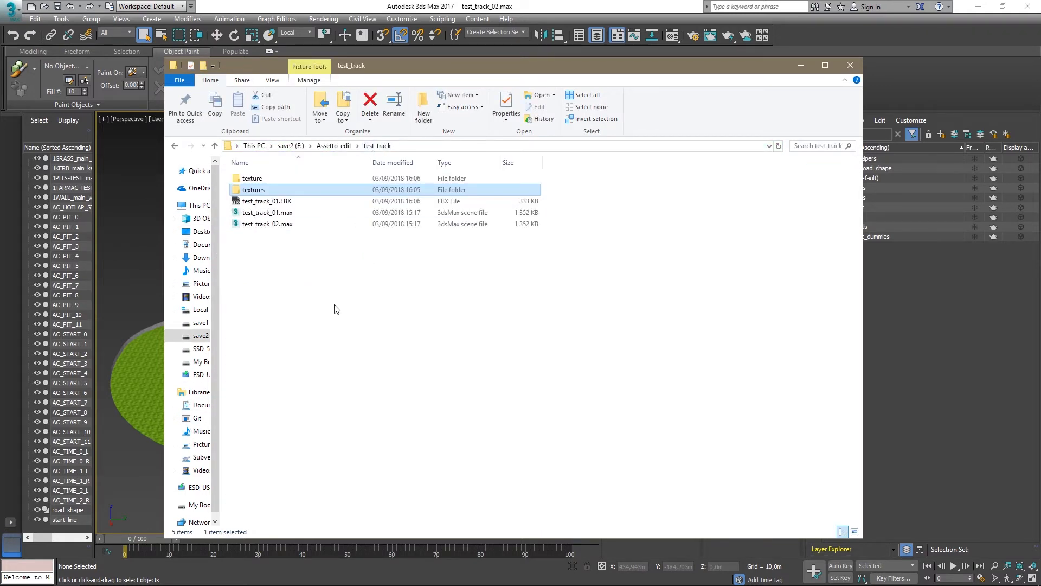
pyautogui.click(260, 190)
pyautogui.click(279, 284)
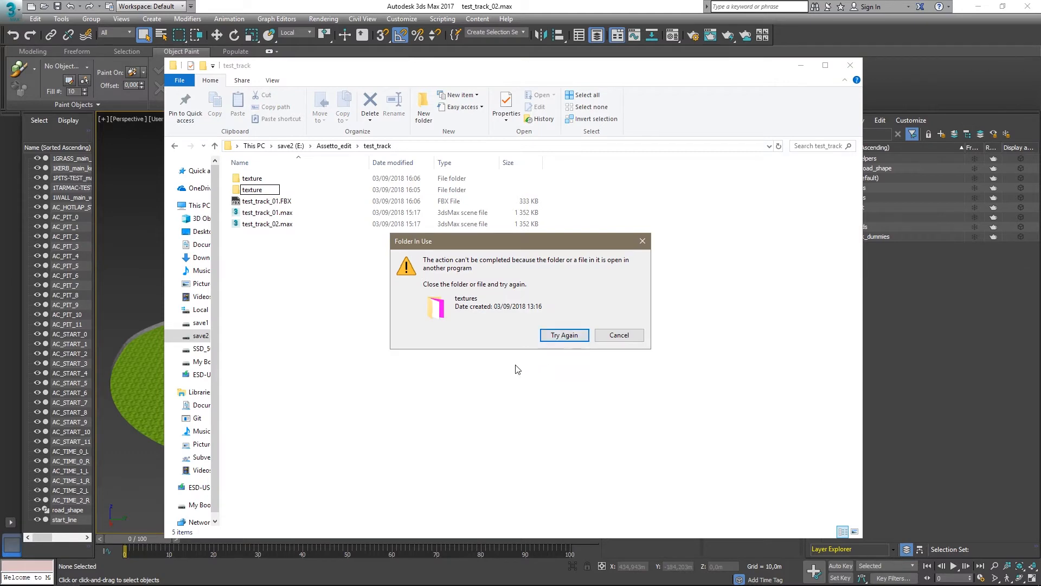
# - Close Photoshop, retry renaming the textures folder and decline merging it with the existing texture folder
pyautogui.click(483, 375)
pyautogui.hotkey('alt', 'Tab')
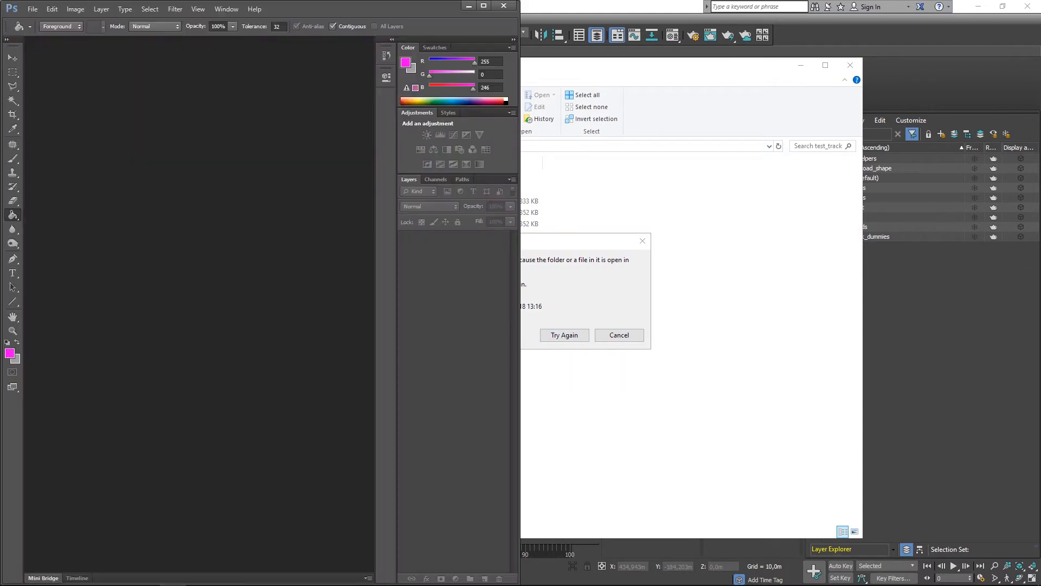
pyautogui.click(504, 7)
pyautogui.click(565, 334)
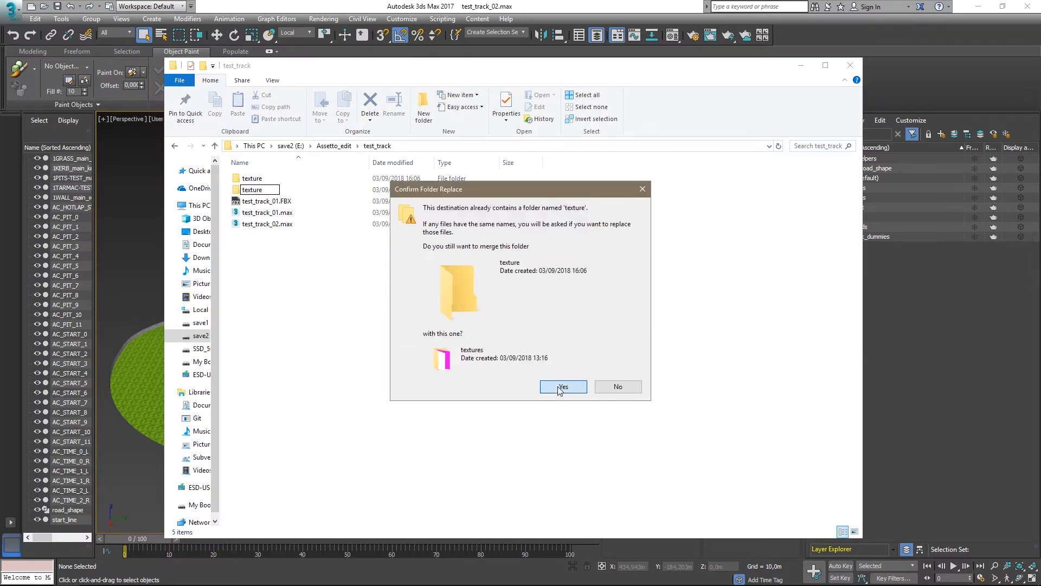
pyautogui.click(618, 387)
# - Delete the existing texture folder in test_track and rename the textures folder as texture
pyautogui.click(255, 182)
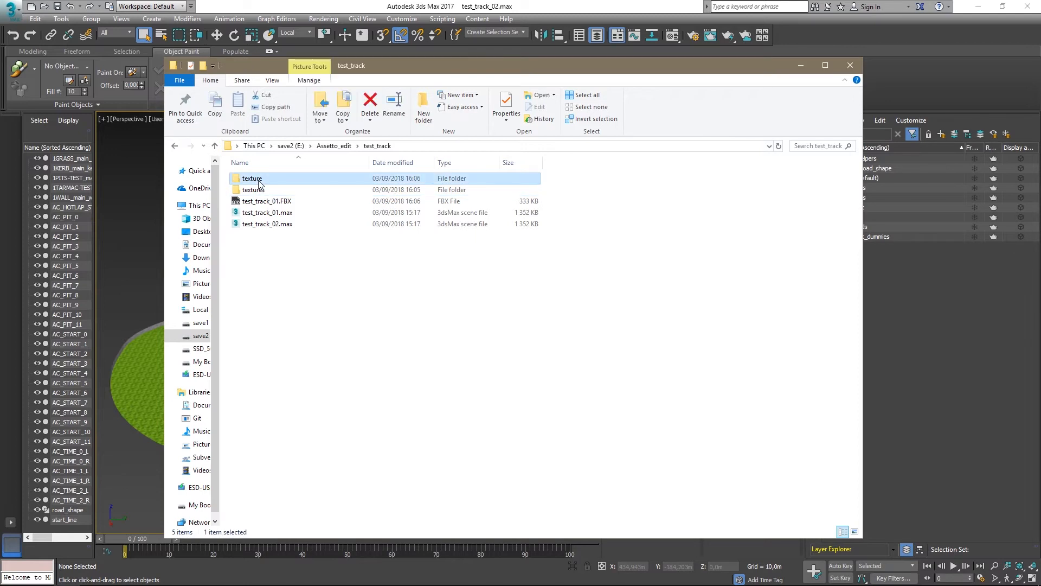
pyautogui.press('Delete')
pyautogui.press('Return')
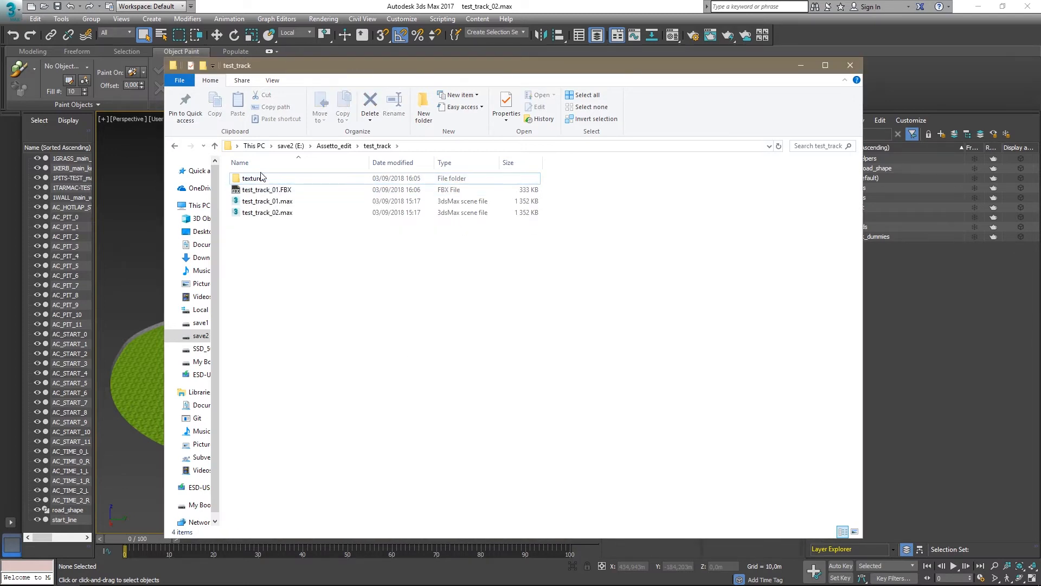
pyautogui.click(253, 178)
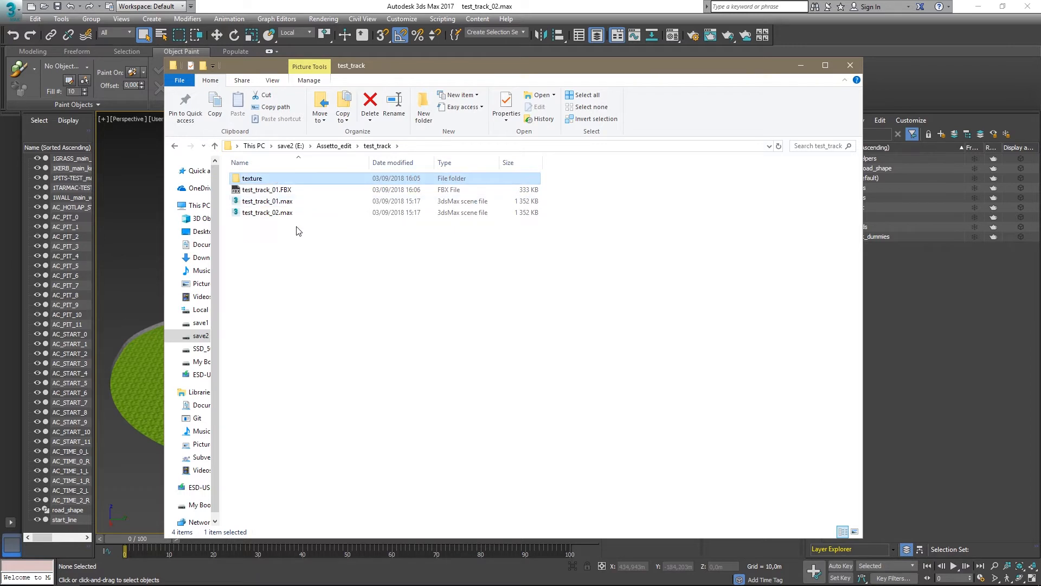
pyautogui.click(290, 260)
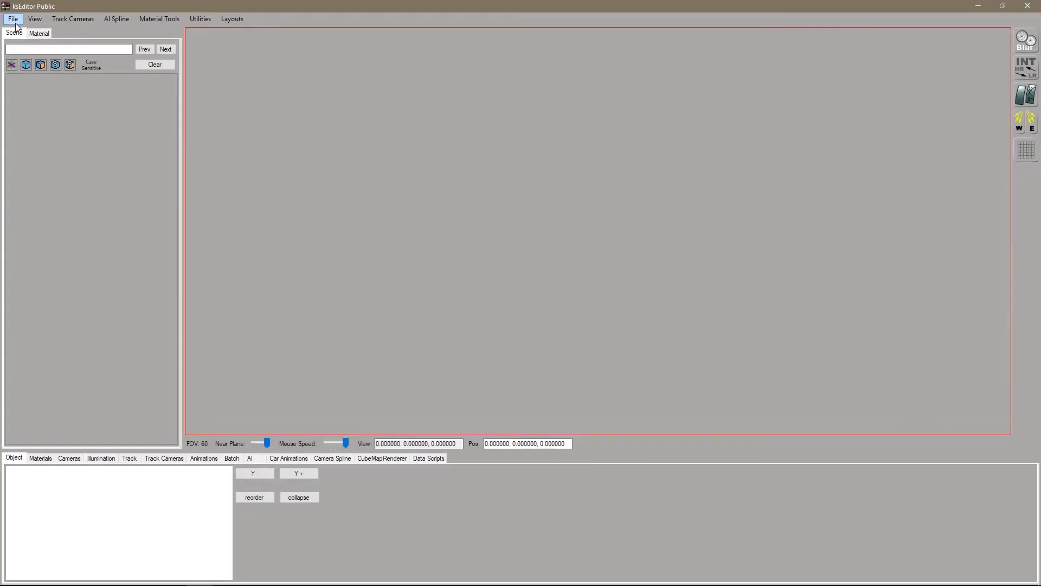
# - Reopen the recent model test_track_01.FBX and fly to a view over the pit lane and starting grid
pyautogui.click(16, 23)
pyautogui.moveTo(57, 146)
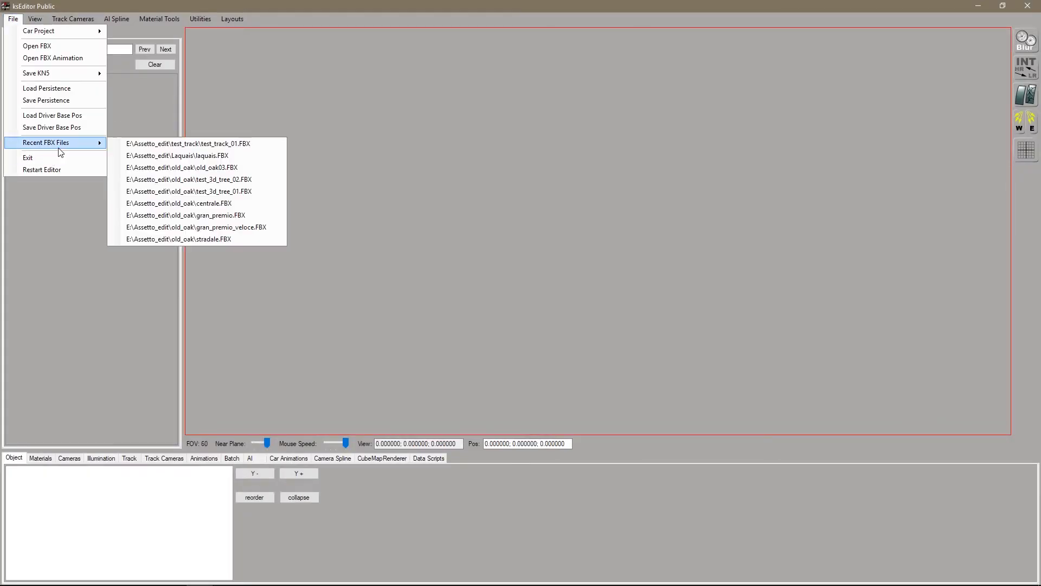
pyautogui.click(191, 144)
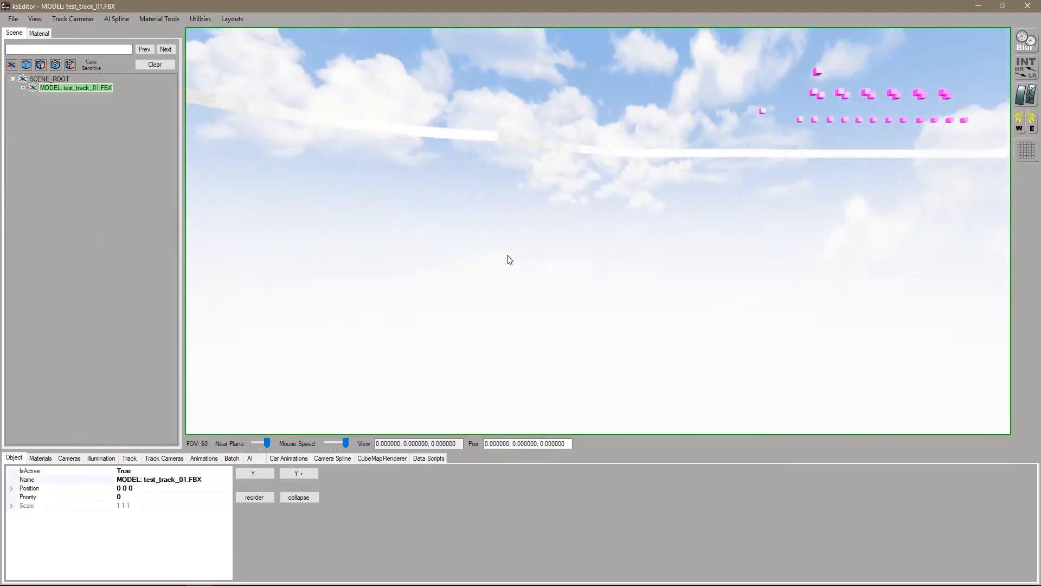
pyautogui.moveTo(507, 256); pyautogui.dragTo(520, 224, button='right')
pyautogui.press('w')
pyautogui.moveTo(518, 224); pyautogui.dragTo(294, 263, button='right')
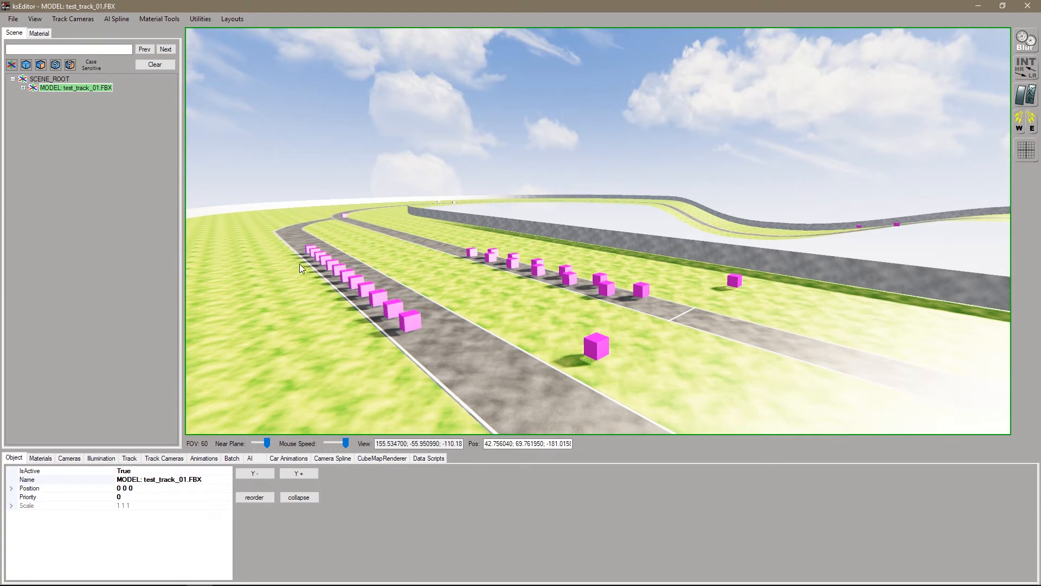
# - Select the first two pit boxes, AC_PIT_0 and AC_PIT_1, in the scene to identify them
pyautogui.click(412, 317)
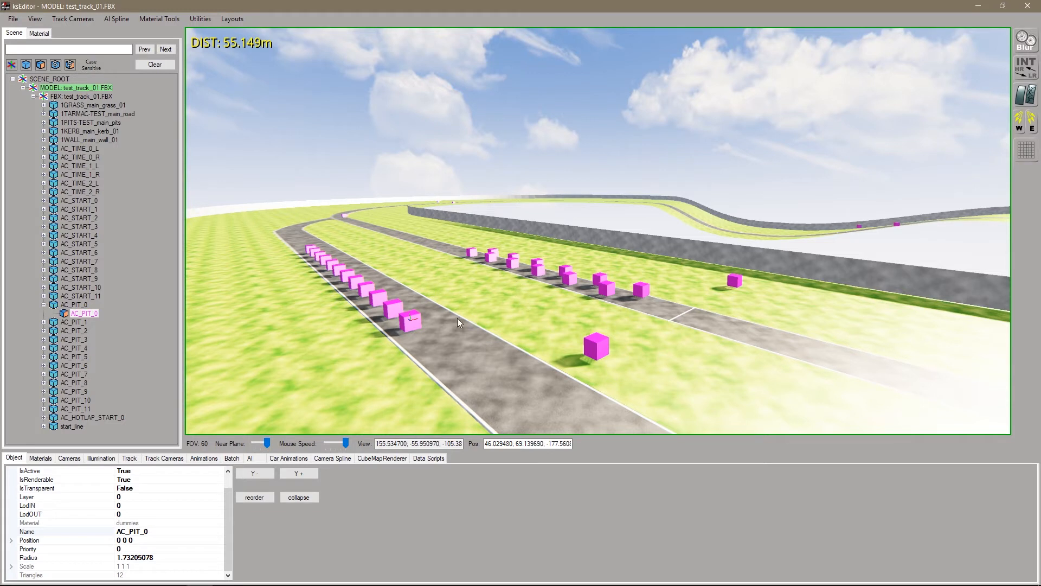
pyautogui.moveTo(491, 289); pyautogui.dragTo(489, 290, button='right')
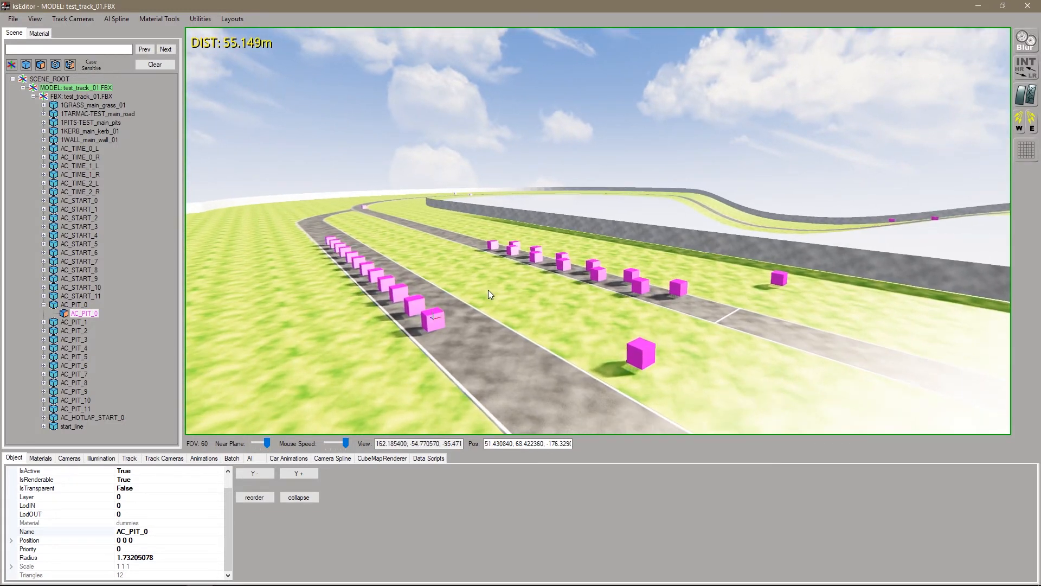
pyautogui.click(415, 304)
# - Select the pit box AC_PIT_2 and set its CastShadow and IsRenderable properties to False
pyautogui.click(398, 294)
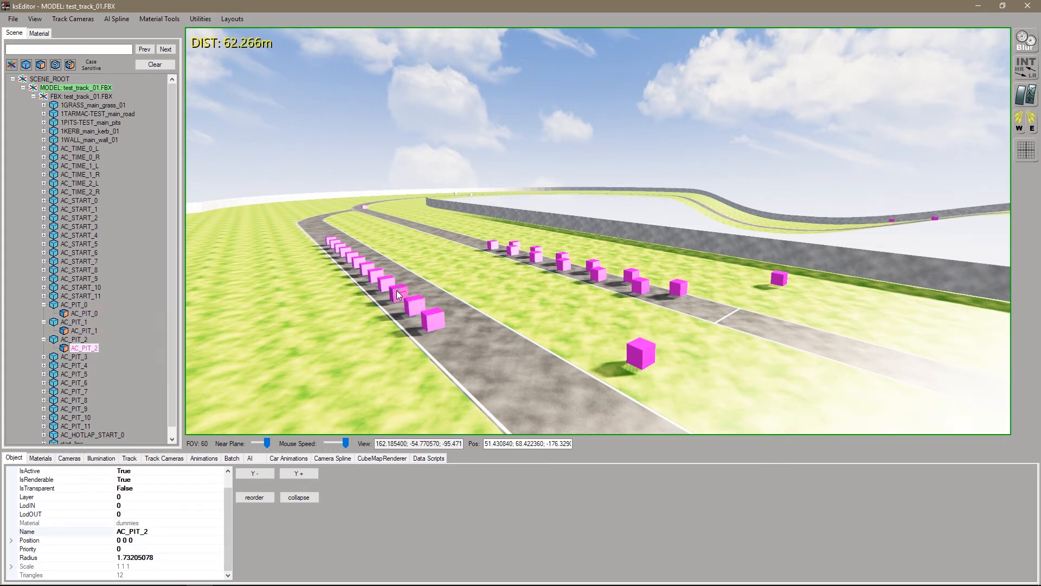
pyautogui.moveTo(228, 495); pyautogui.dragTo(231, 474)
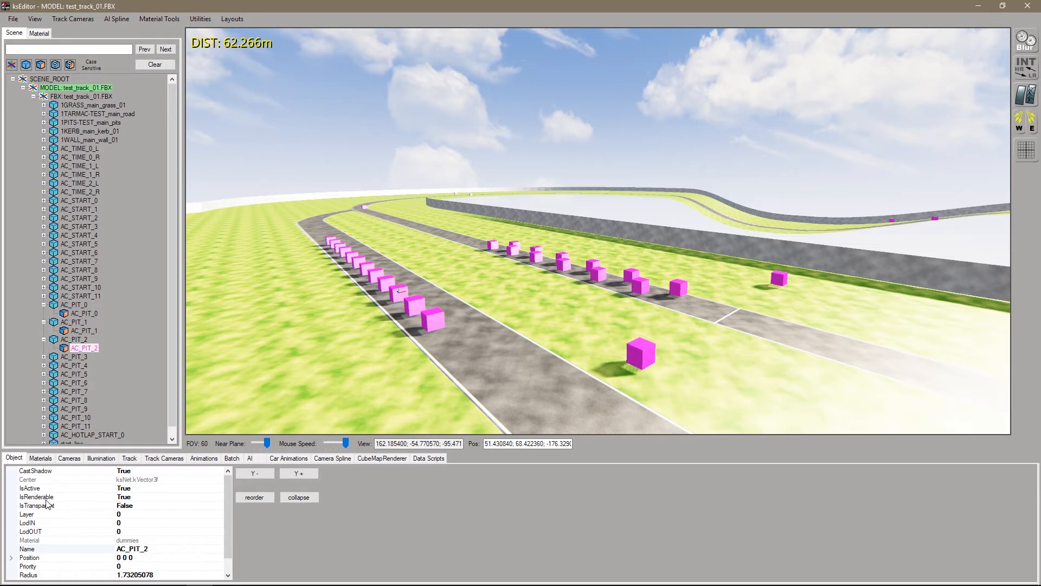
pyautogui.click(212, 471)
pyautogui.click(210, 472)
pyautogui.click(122, 488)
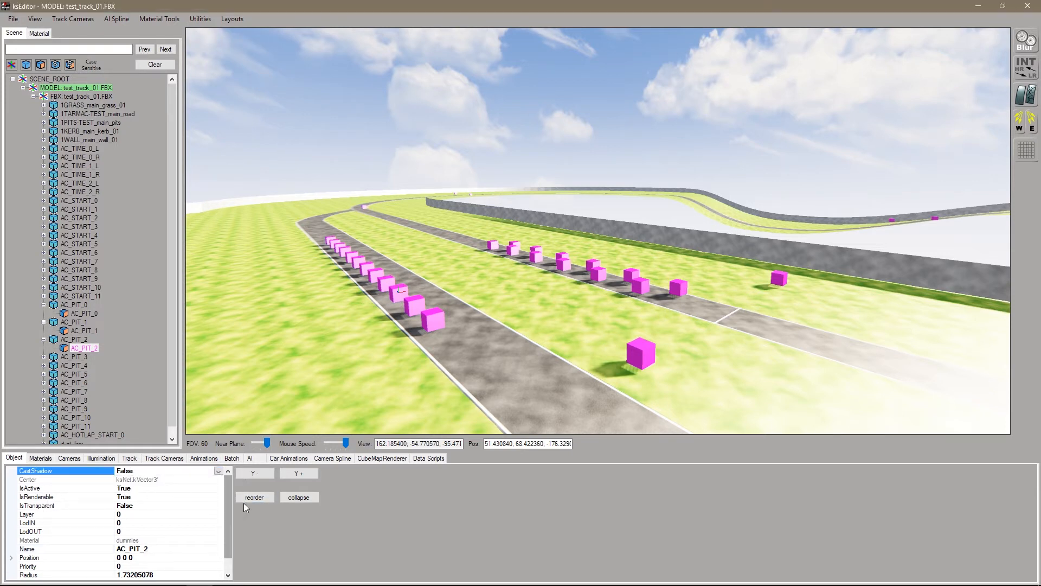
pyautogui.click(207, 498)
pyautogui.click(218, 498)
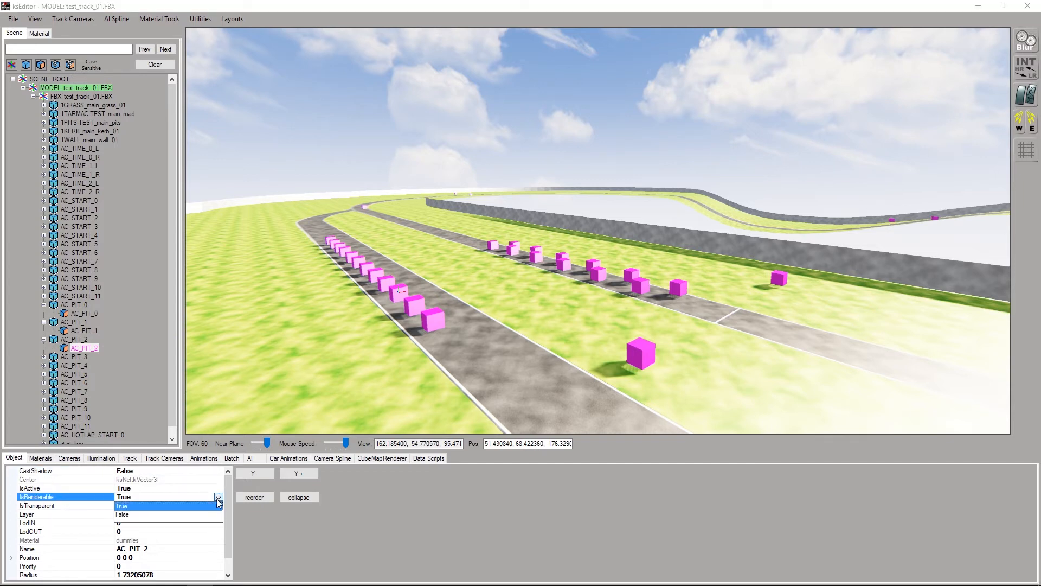
pyautogui.click(164, 515)
# - Examine the row of pit boxes and the surrounding grass from closer and different angles
pyautogui.moveTo(419, 291); pyautogui.dragTo(275, 305)
pyautogui.click(298, 311)
pyautogui.press('Up')
pyautogui.moveTo(259, 305); pyautogui.dragTo(288, 323, button='right')
pyautogui.press('Up')
pyautogui.press('Up')
pyautogui.press('Up')
pyautogui.press('Down')
pyautogui.press('Down')
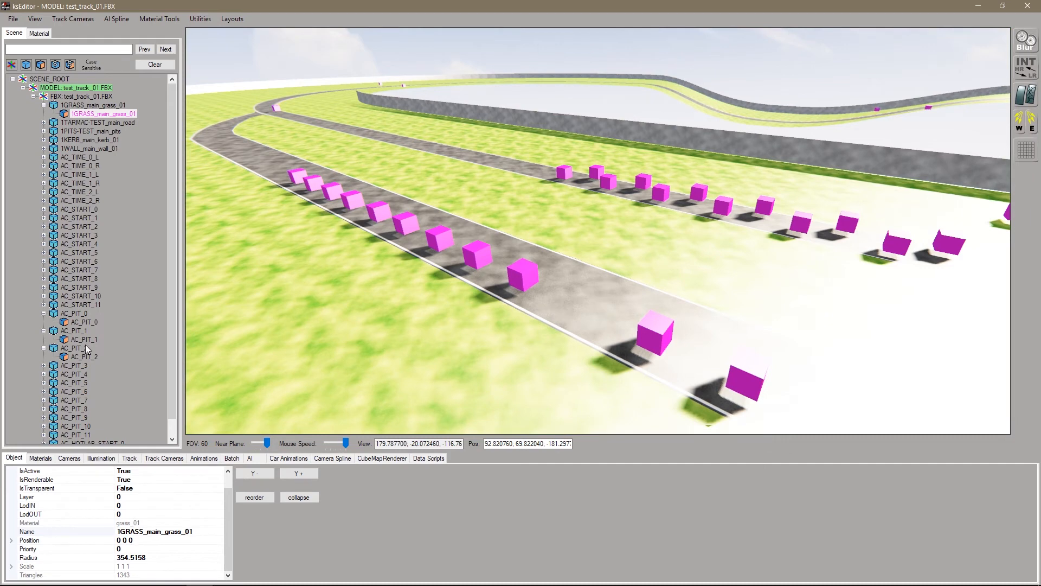
pyautogui.moveTo(373, 286)
pyautogui.mouseDown(button='right')
pyautogui.moveTo(445, 283)
pyautogui.moveTo(372, 277)
pyautogui.mouseUp(button='right')
pyautogui.press('Right')
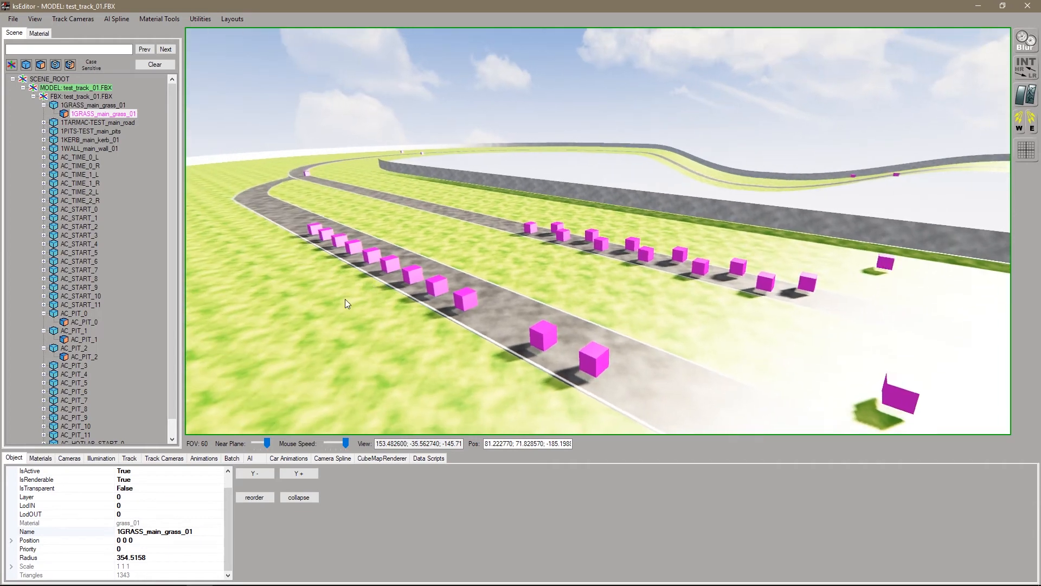
# - Select SCENE_ROOT and filter its objects by AC for batch editing
pyautogui.click(228, 457)
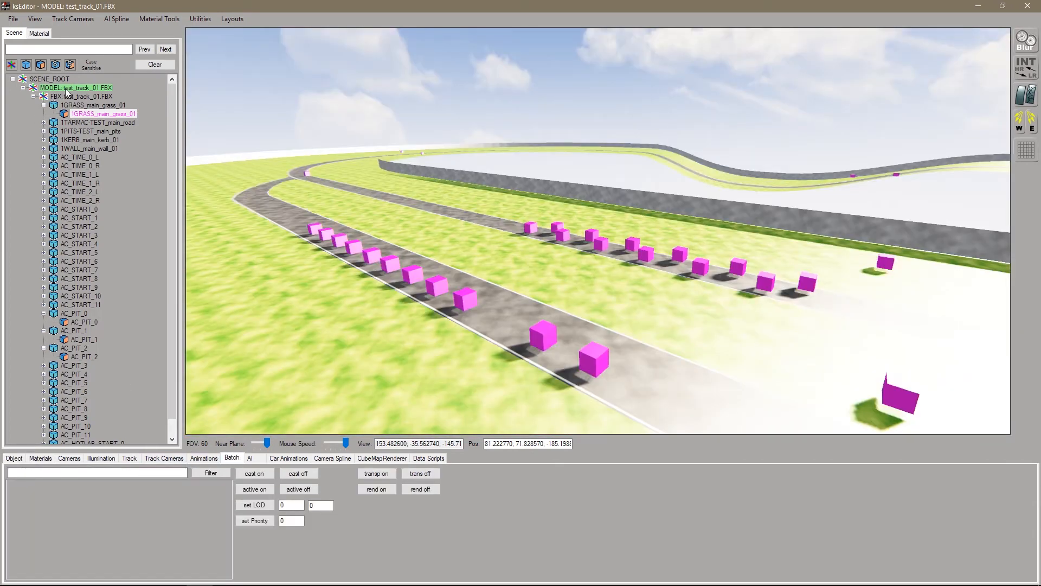
pyautogui.click(65, 80)
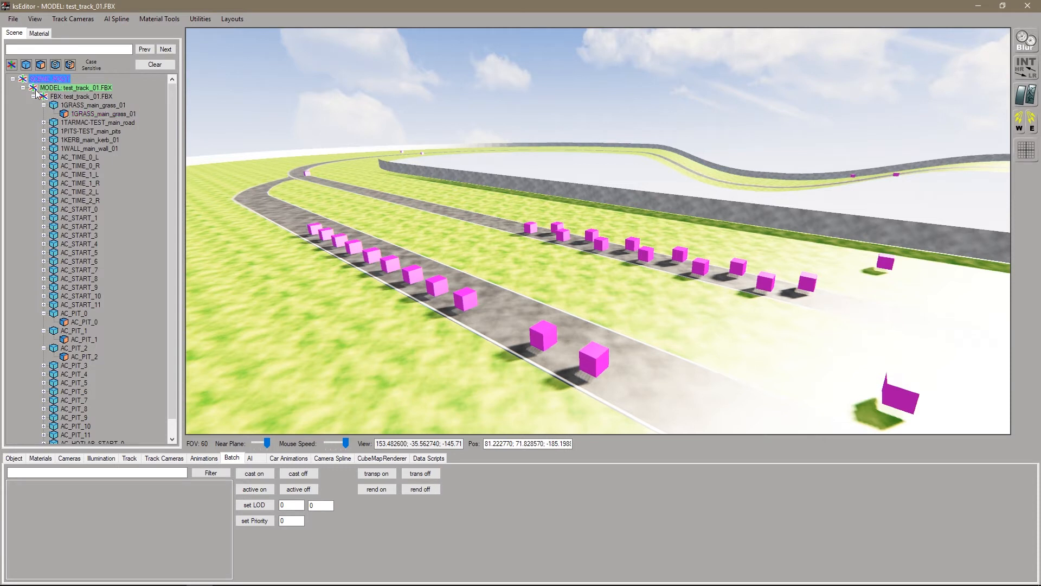
pyautogui.click(91, 473)
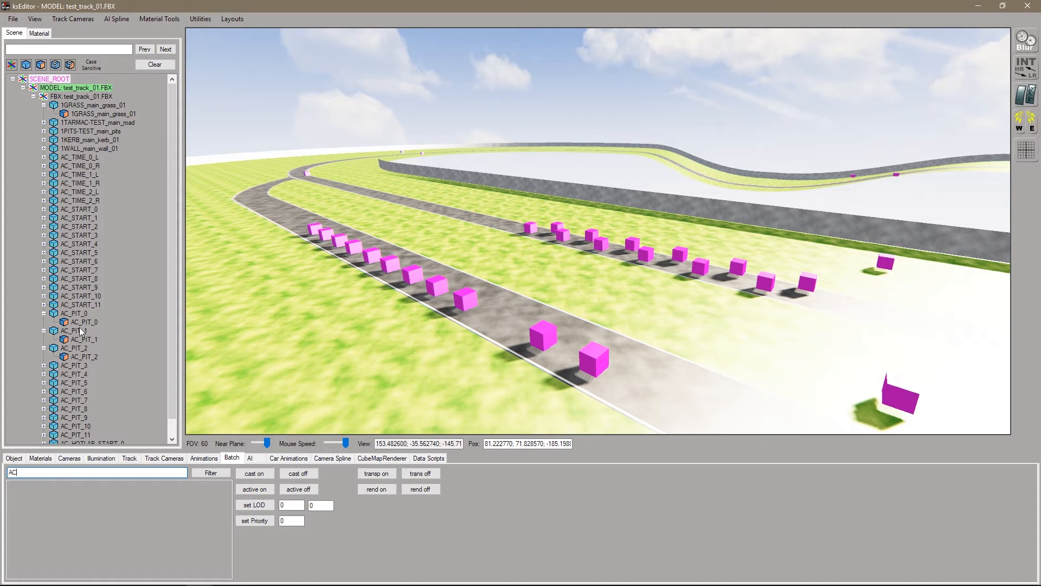
pyautogui.click(211, 473)
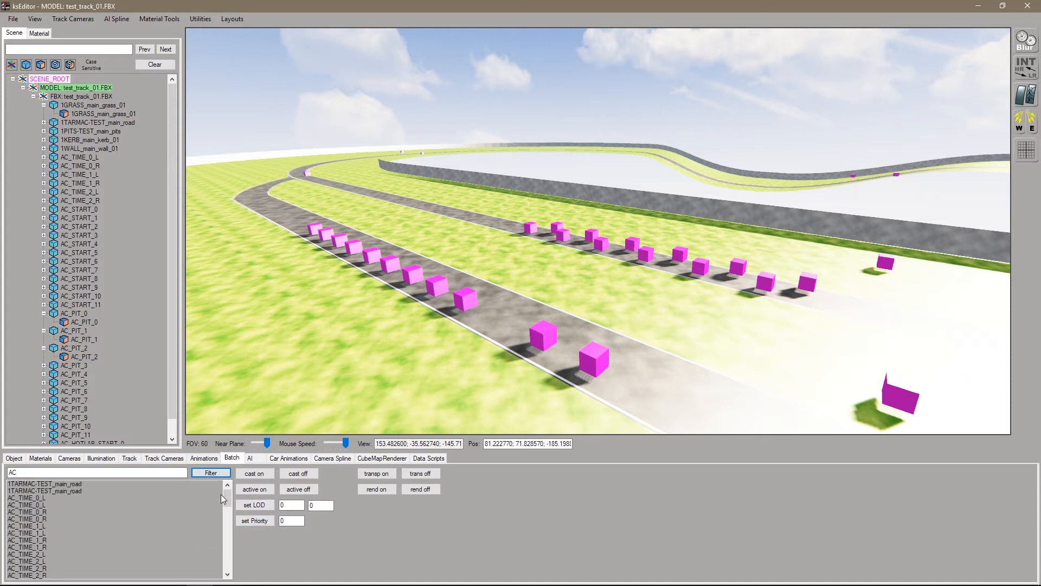
# - Turn off shadow casting and rendering for all objects in the AC batch list
pyautogui.click(343, 320)
pyautogui.moveTo(344, 316)
pyautogui.mouseDown()
pyautogui.moveTo(360, 309)
pyautogui.moveTo(342, 322)
pyautogui.mouseUp()
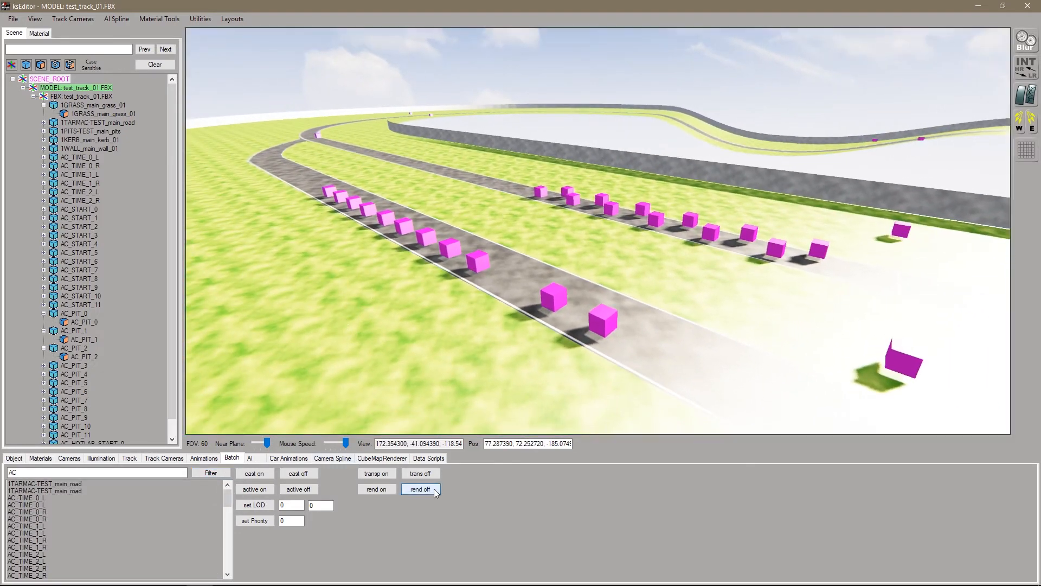
pyautogui.click(298, 474)
pyautogui.moveTo(387, 373)
pyautogui.mouseDown()
pyautogui.moveTo(467, 378)
pyautogui.moveTo(372, 372)
pyautogui.mouseUp()
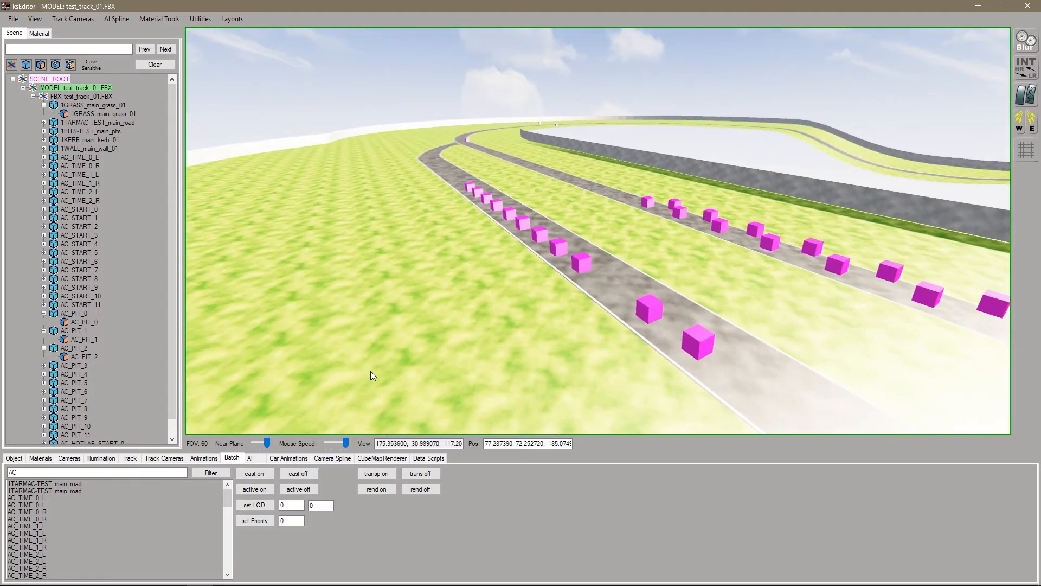
pyautogui.click(421, 489)
pyautogui.moveTo(562, 343); pyautogui.dragTo(569, 321)
pyautogui.moveTo(515, 222); pyautogui.dragTo(604, 212)
# - Select the grass mesh 1GRASS_main_grass_01 and open its material properties
pyautogui.click(16, 459)
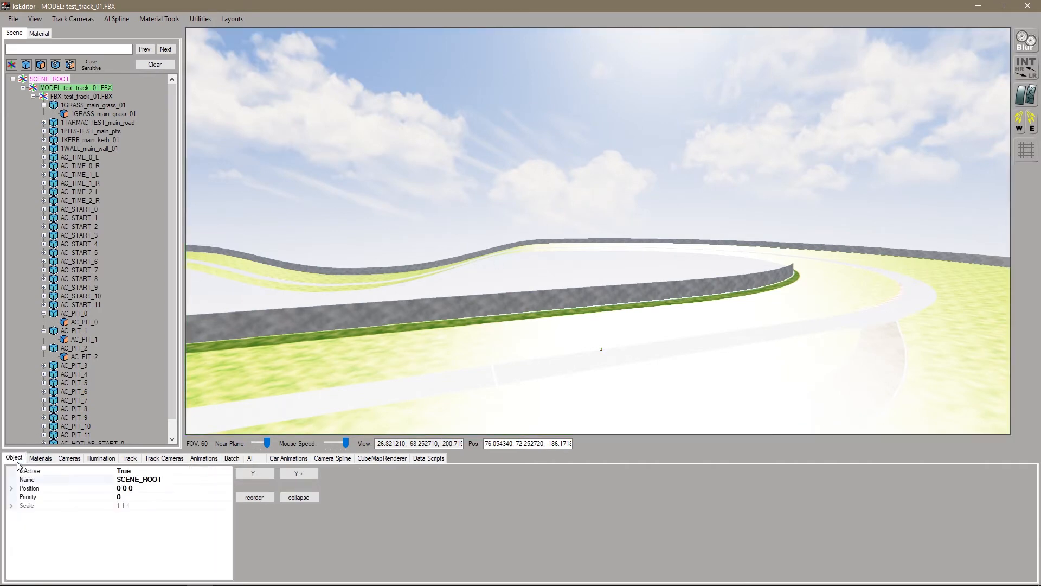
pyautogui.moveTo(617, 326); pyautogui.dragTo(660, 347)
pyautogui.click(670, 268)
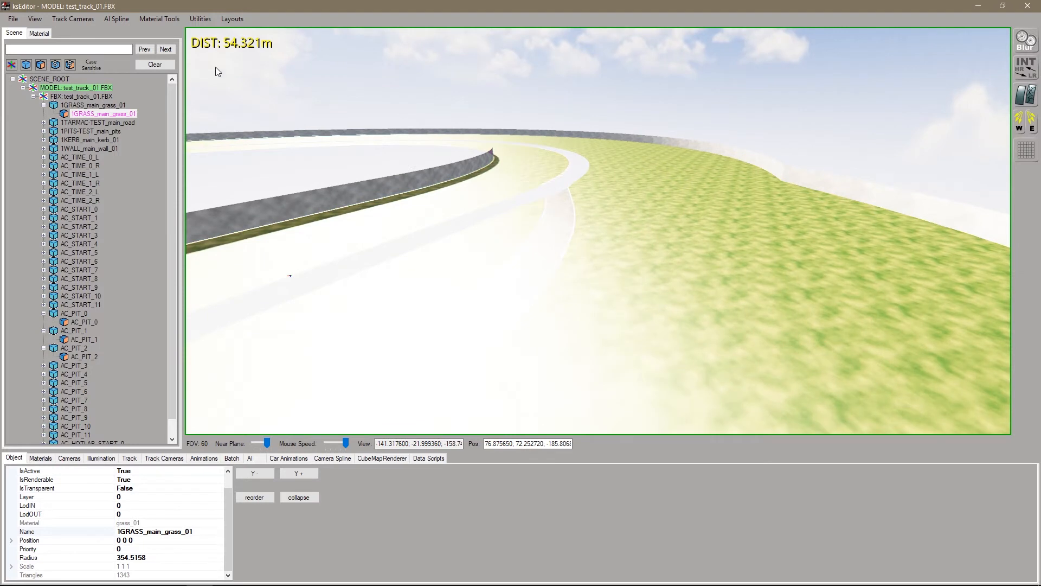
pyautogui.click(39, 33)
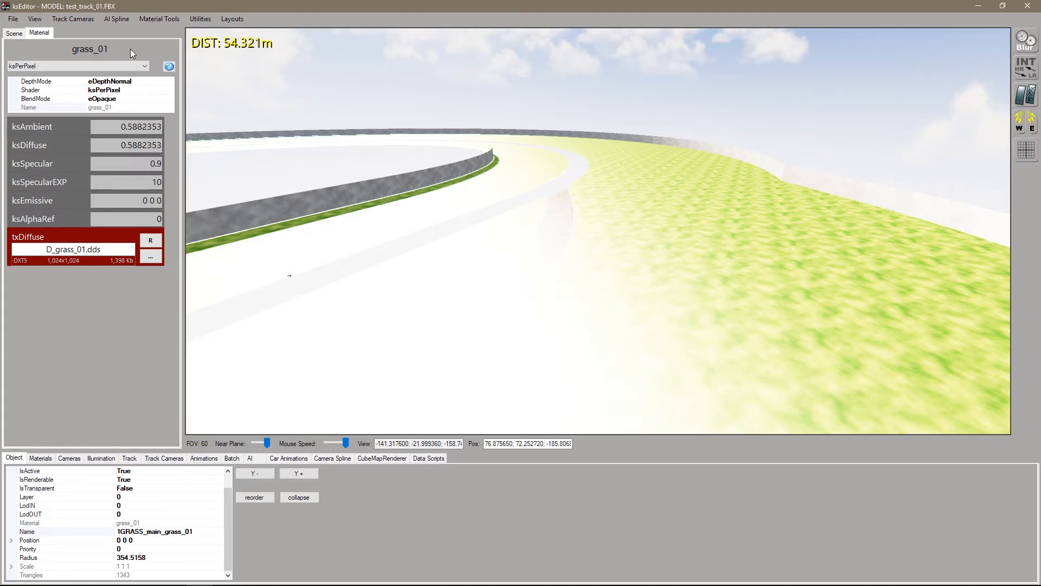
# - Look through the shaders available for the grass material, keeping ksPerPixel
pyautogui.click(145, 65)
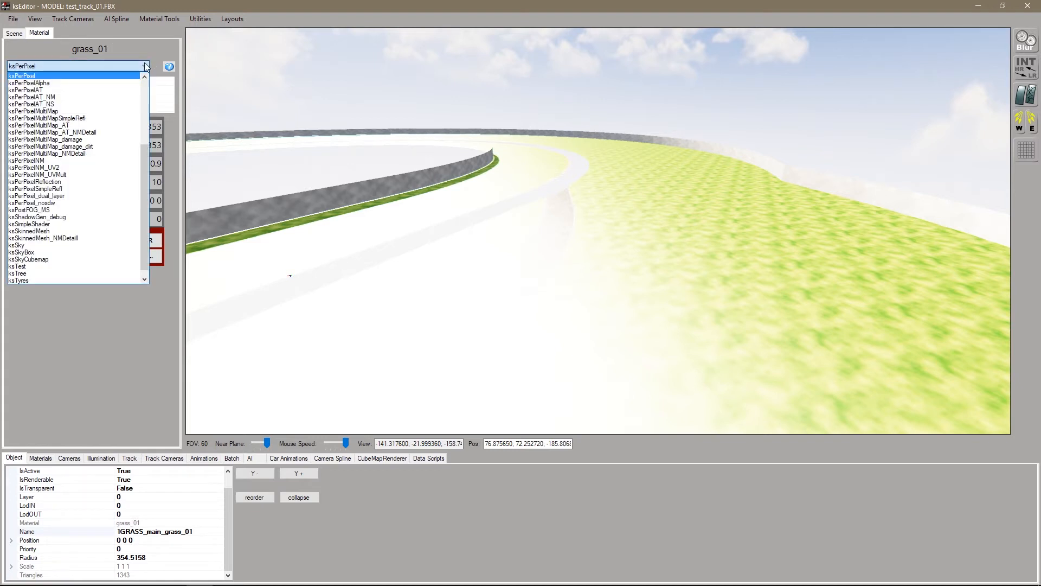
pyautogui.moveTo(145, 160); pyautogui.dragTo(156, 271)
pyautogui.click(148, 352)
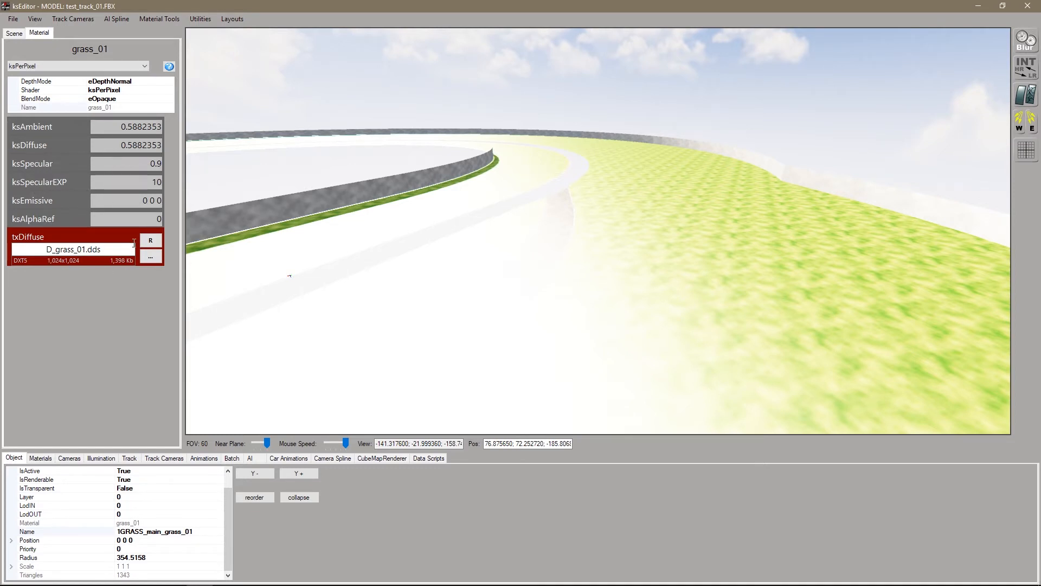
# - Reload the grass material's diffuse texture and cancel choosing a replacement texture file
pyautogui.click(151, 242)
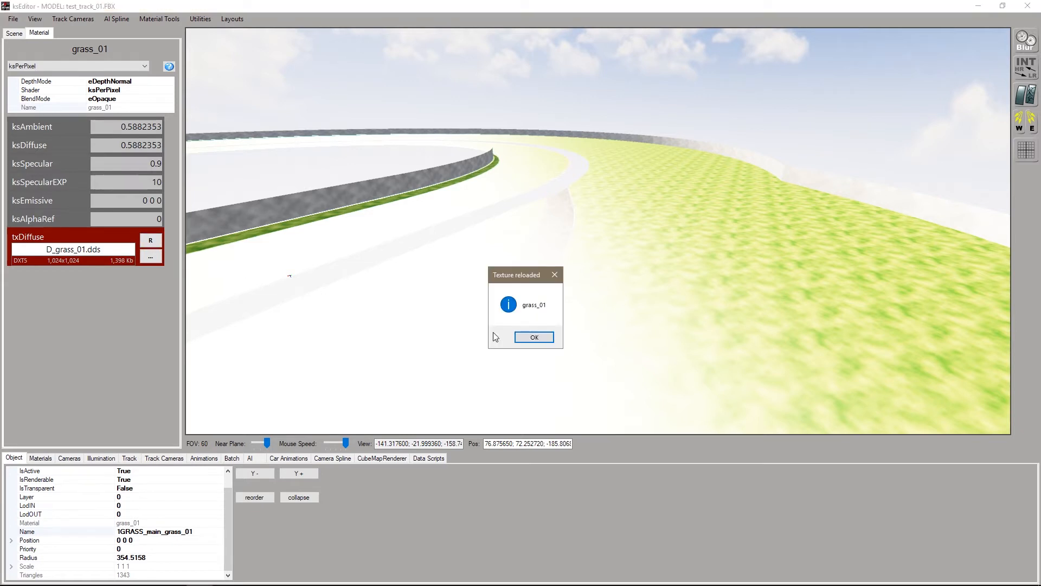
pyautogui.click(532, 340)
pyautogui.click(151, 256)
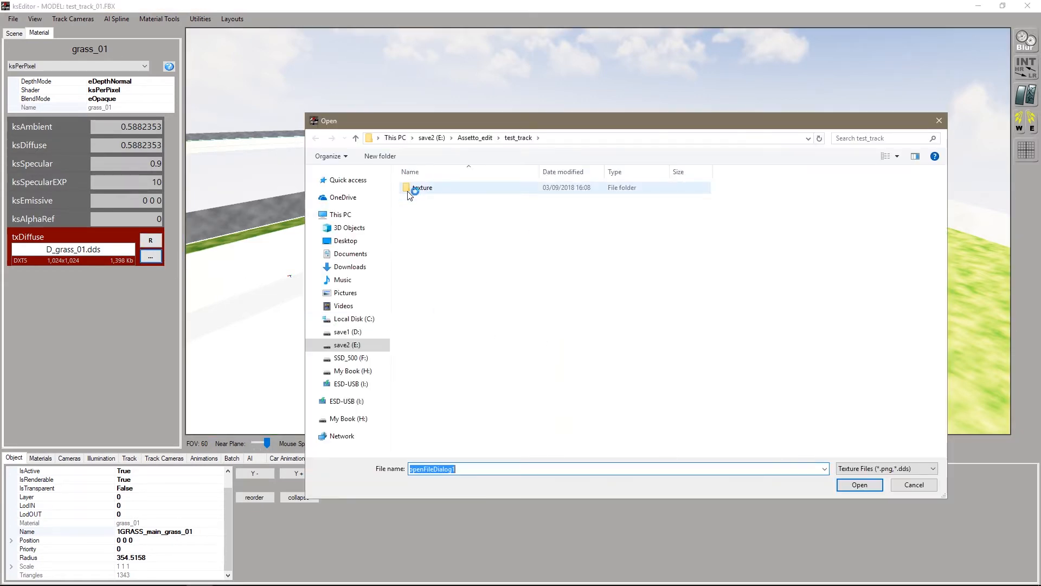
pyautogui.click(915, 485)
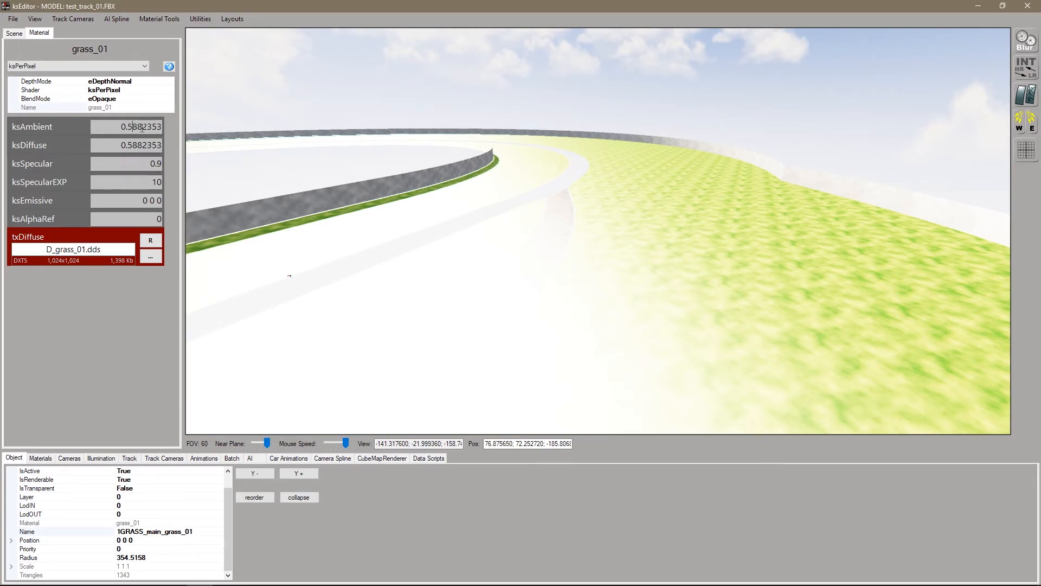
# - Set ksAmbient and ksDiffuse of the grass material to 0.5 and inspect the grass up close
pyautogui.moveTo(135, 122)
pyautogui.mouseDown()
pyautogui.moveTo(163, 127)
pyautogui.moveTo(142, 145)
pyautogui.moveTo(161, 145)
pyautogui.mouseUp()
pyautogui.press('BackSpace')
pyautogui.press('BackSpace')
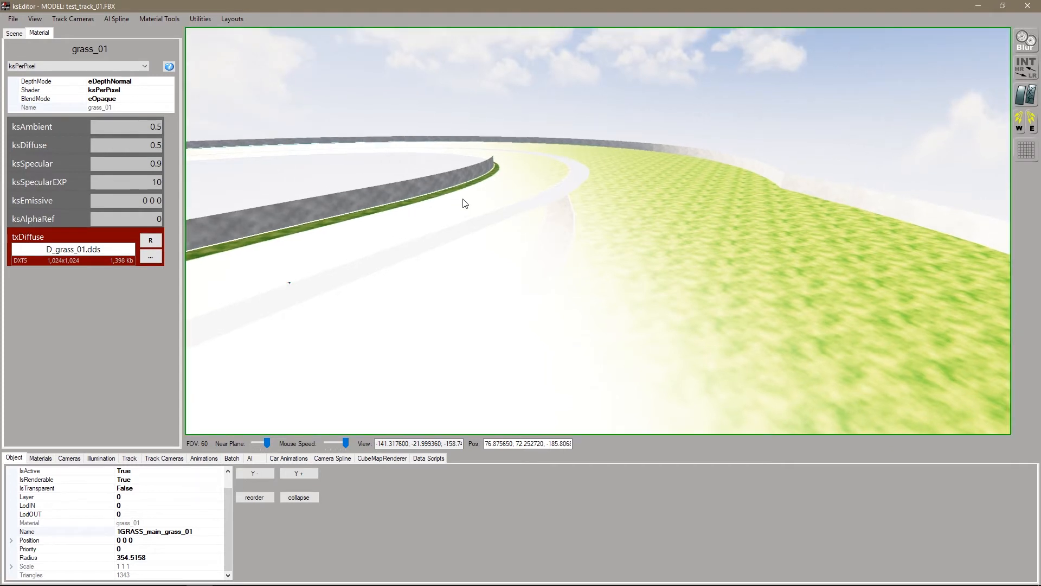
pyautogui.press('w')
pyautogui.moveTo(463, 199); pyautogui.dragTo(461, 199, button='right')
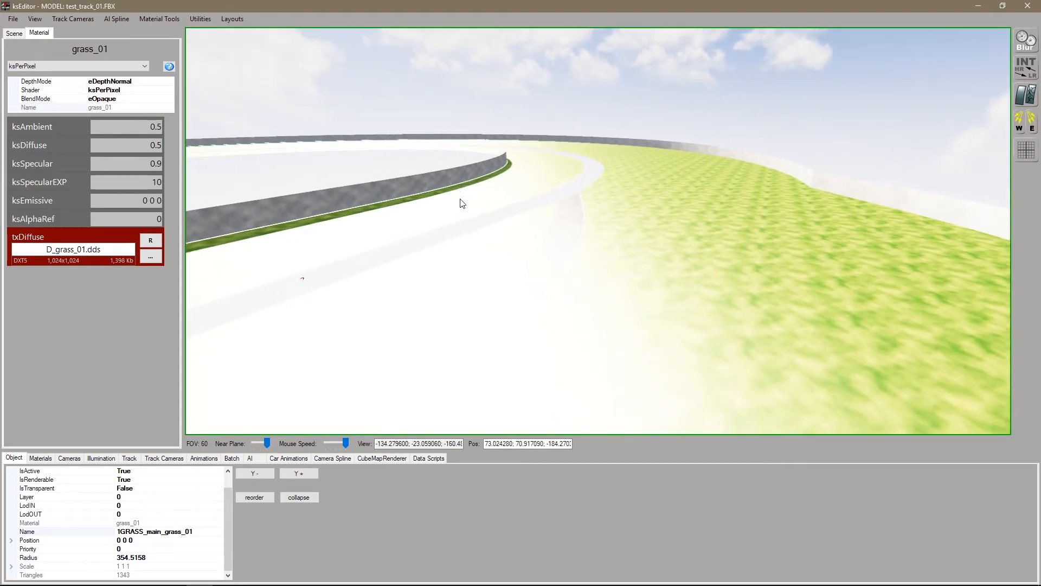
pyautogui.press('w')
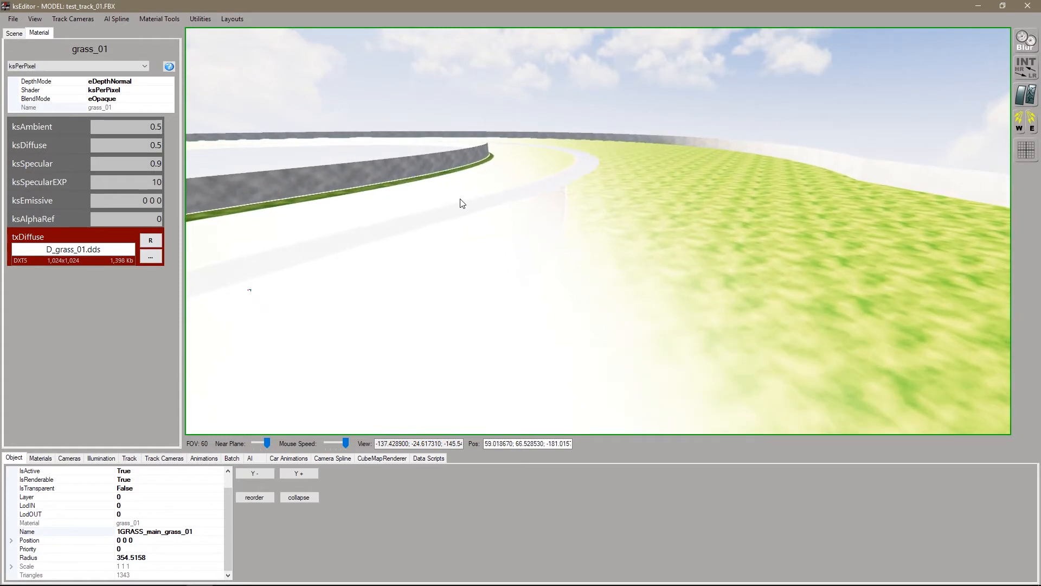
pyautogui.moveTo(460, 199); pyautogui.dragTo(447, 197, button='right')
# - Set ksAmbient of the grass material to 0 and inspect the grass and the strip along the wall
pyautogui.doubleClick(156, 126)
pyautogui.write('0')
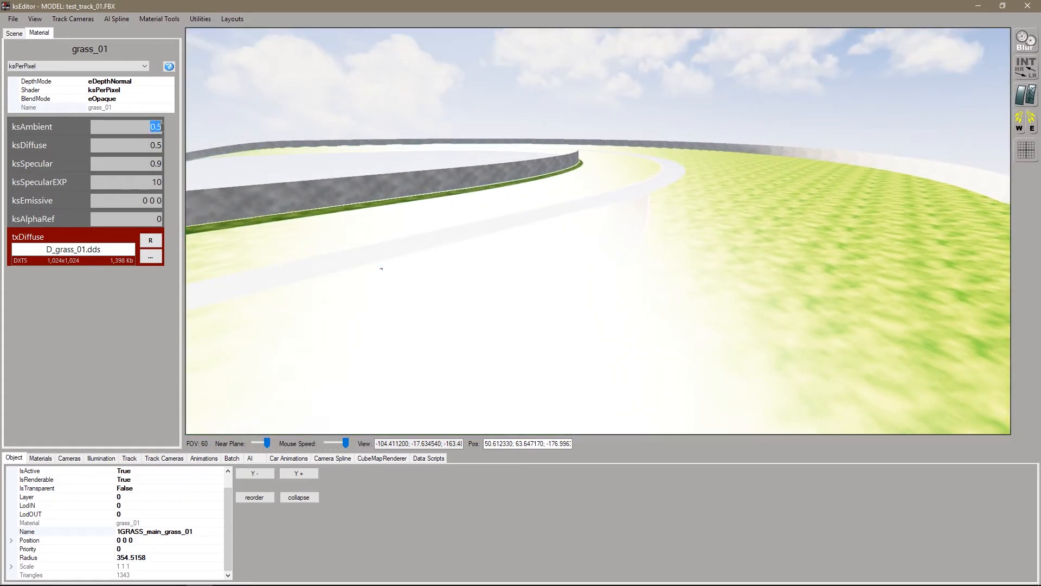
pyautogui.press('Return')
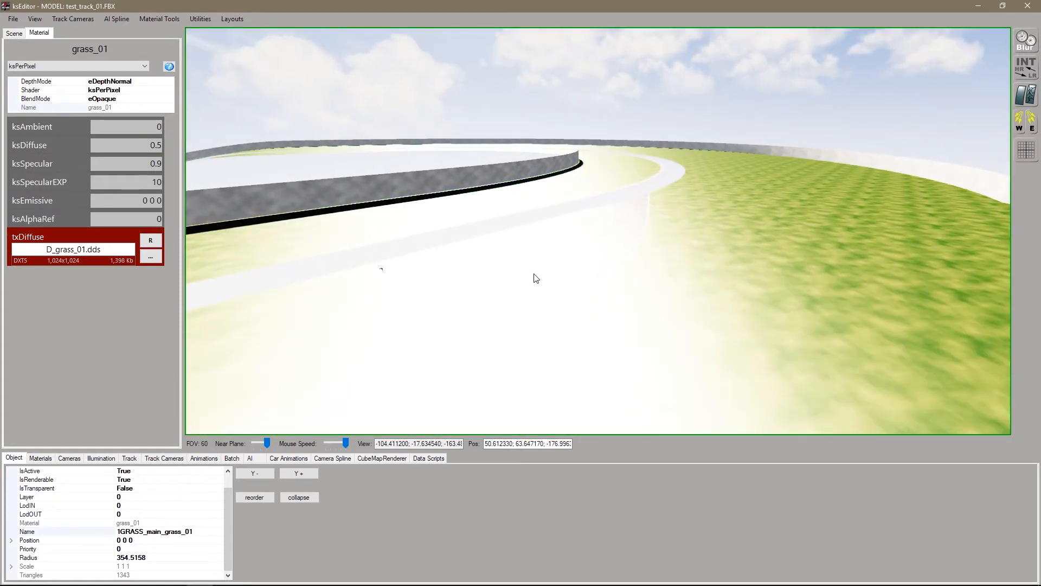
pyautogui.moveTo(704, 282); pyautogui.dragTo(672, 302, button='right')
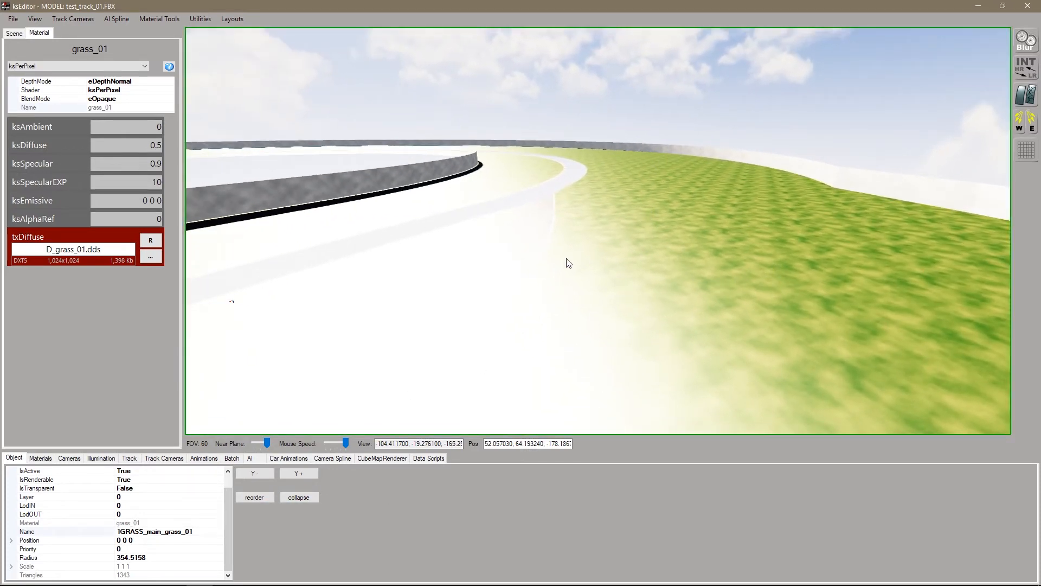
pyautogui.moveTo(659, 276); pyautogui.dragTo(458, 384, button='right')
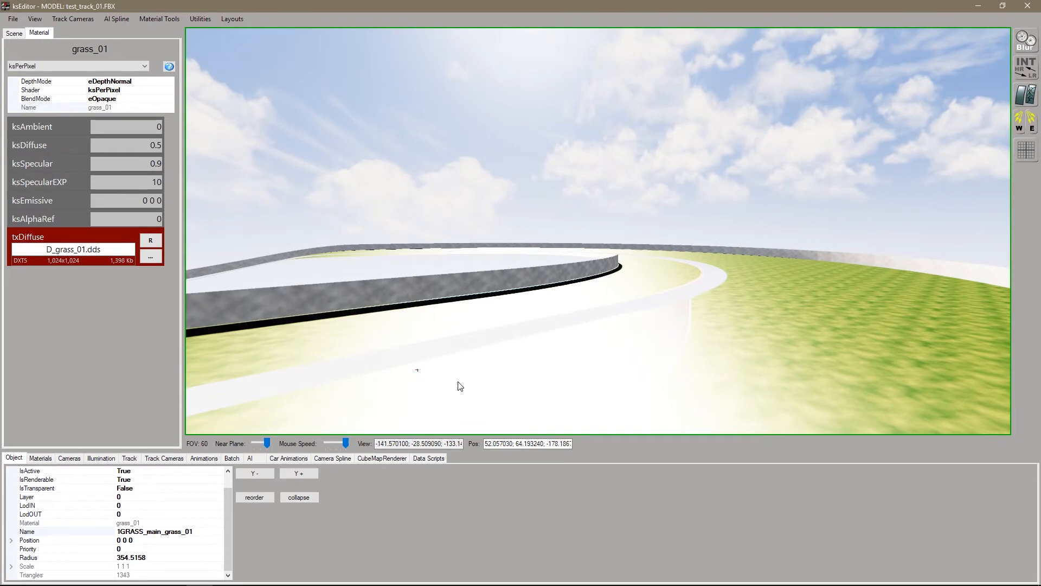
# - Lower the sun's zenith to its minimum and set ksAmbient of the grass material to 0.1
pyautogui.click(102, 458)
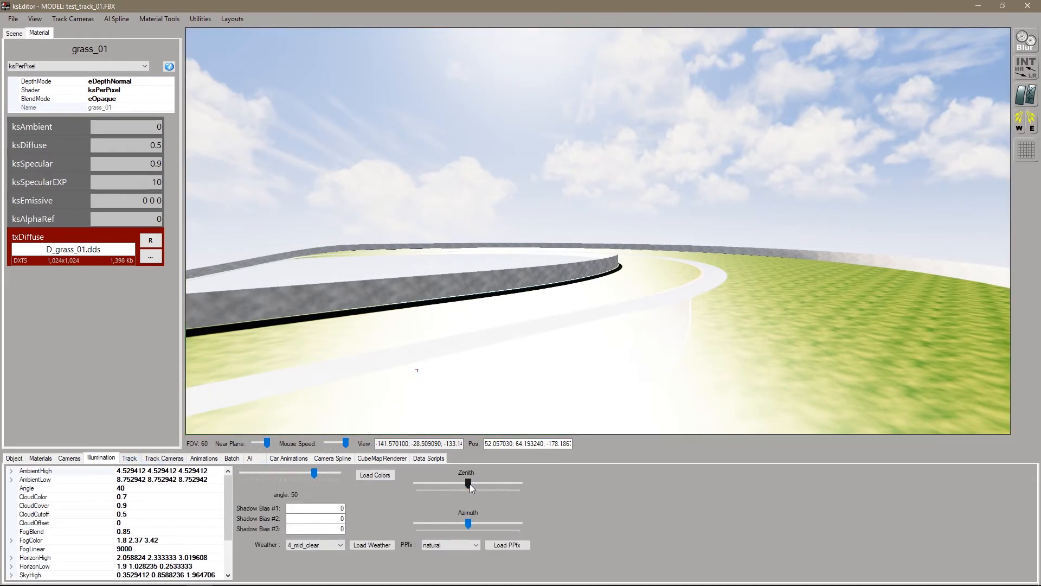
pyautogui.moveTo(468, 482); pyautogui.dragTo(412, 483)
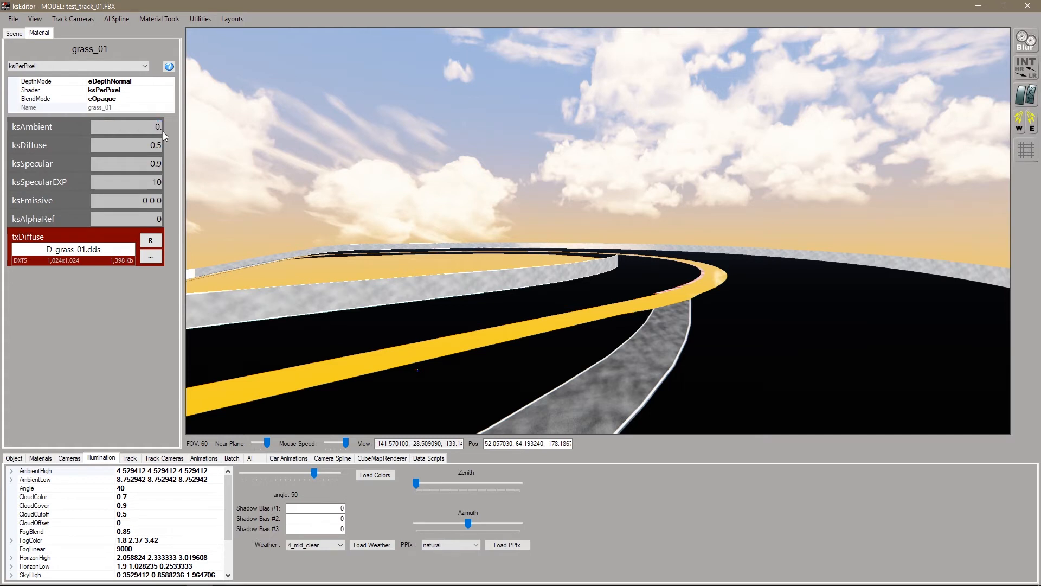
pyautogui.write('1')
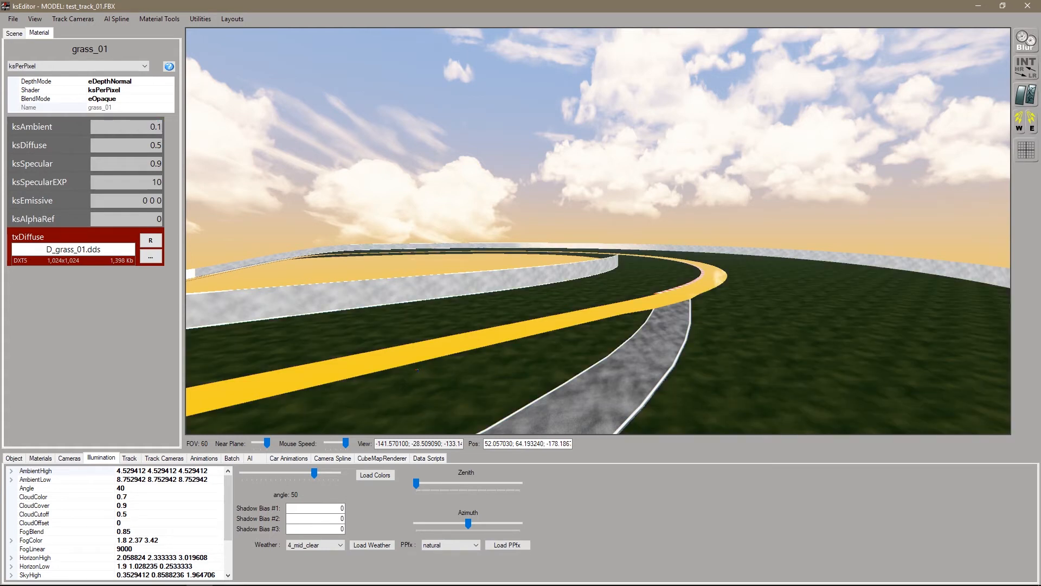
# - Set ksAmbient of the grass material to 0.3 and raise the sun's zenith slightly above its minimum
pyautogui.press('BackSpace')
pyautogui.write('3')
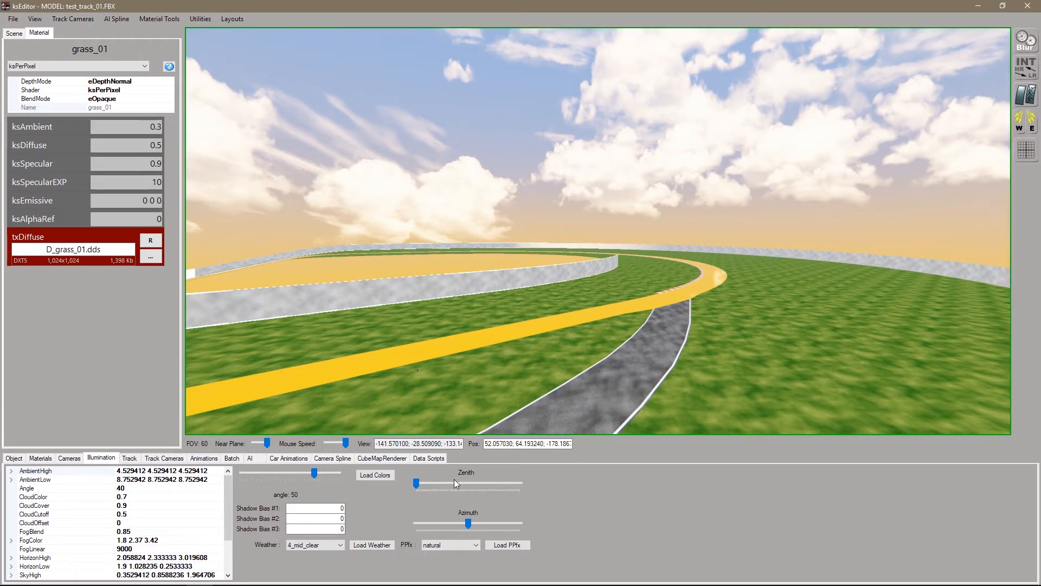
pyautogui.moveTo(415, 484); pyautogui.dragTo(418, 483)
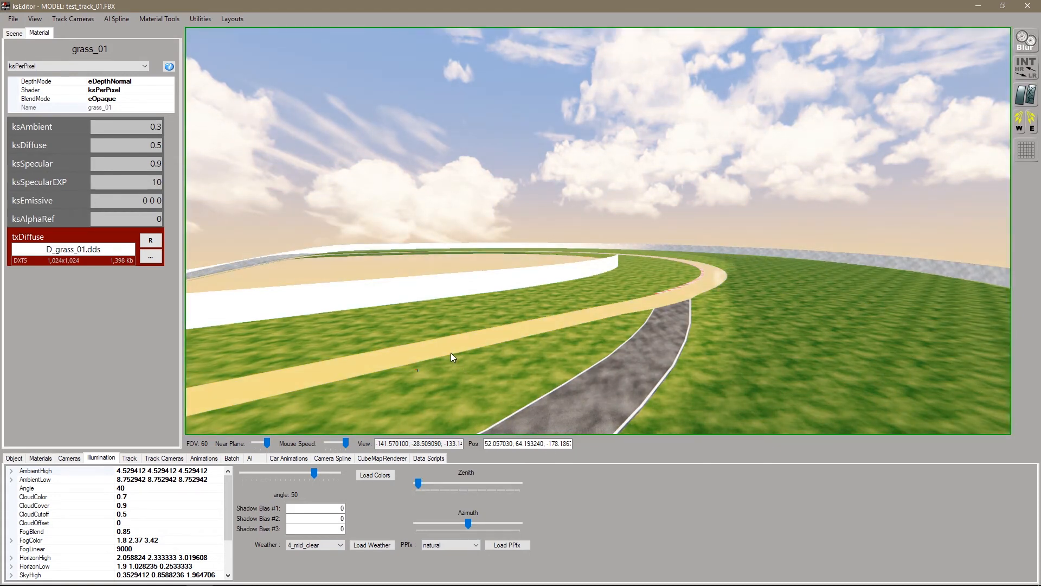
pyautogui.moveTo(451, 353); pyautogui.dragTo(711, 263, button='right')
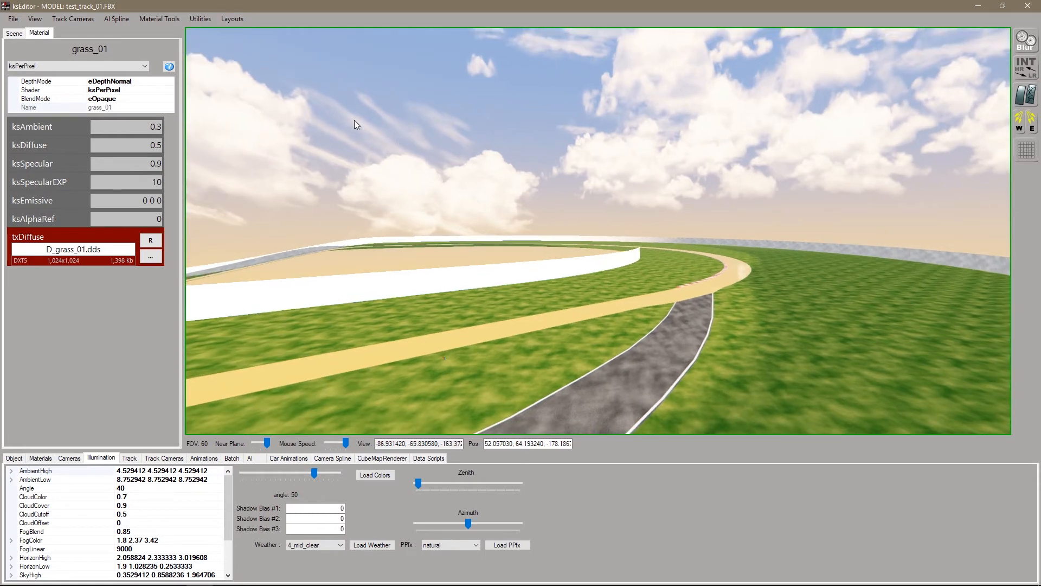
# - Try ksAmbient 0.5 on the grass material, settle on 0.4 for both ksAmbient and ksDiffuse, and inspect the grass beside the track
pyautogui.doubleClick(159, 126)
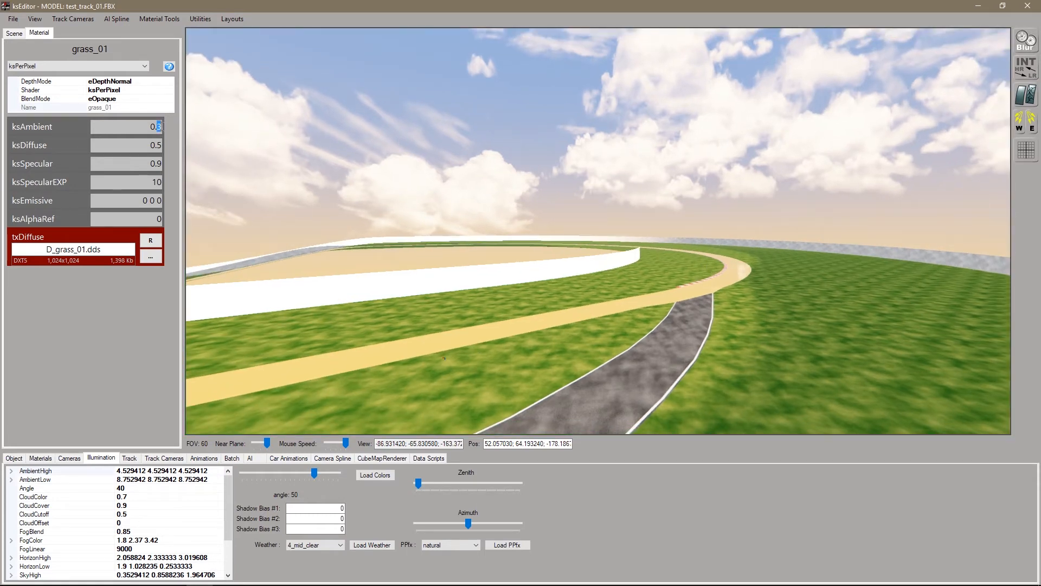
pyautogui.write('5')
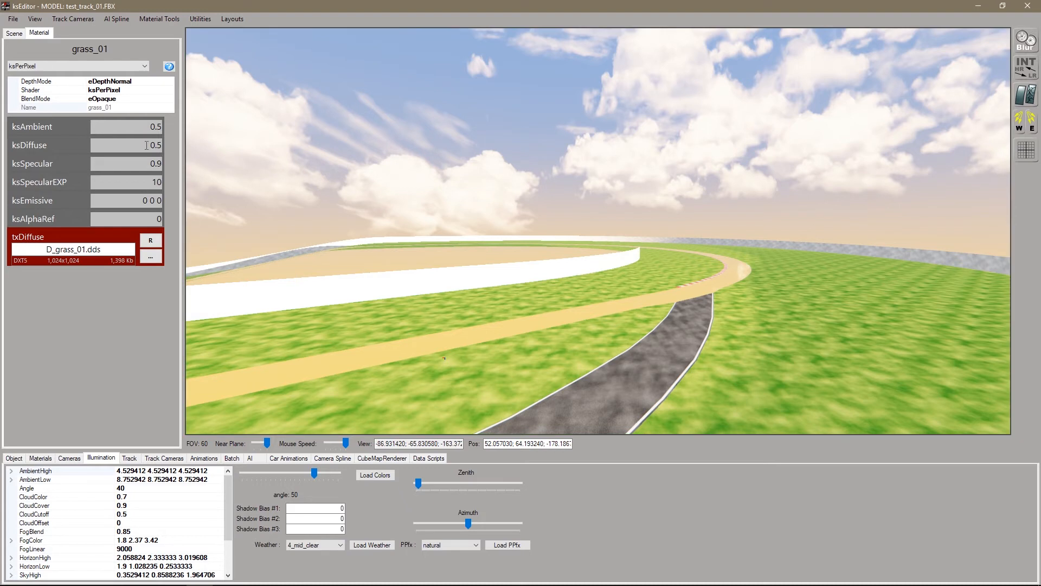
pyautogui.doubleClick(159, 126)
pyautogui.write('4')
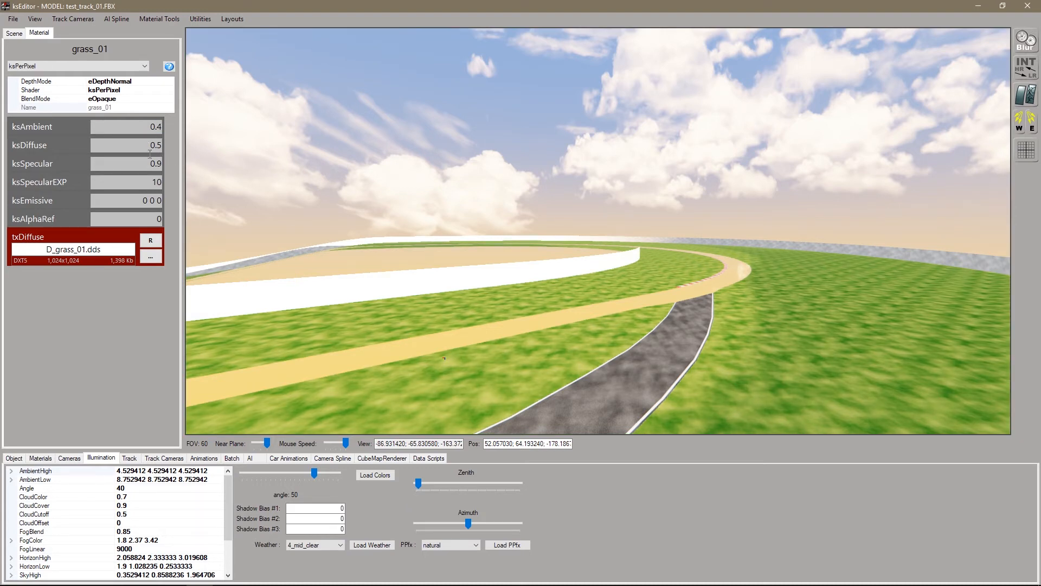
pyautogui.doubleClick(159, 144)
pyautogui.write('4')
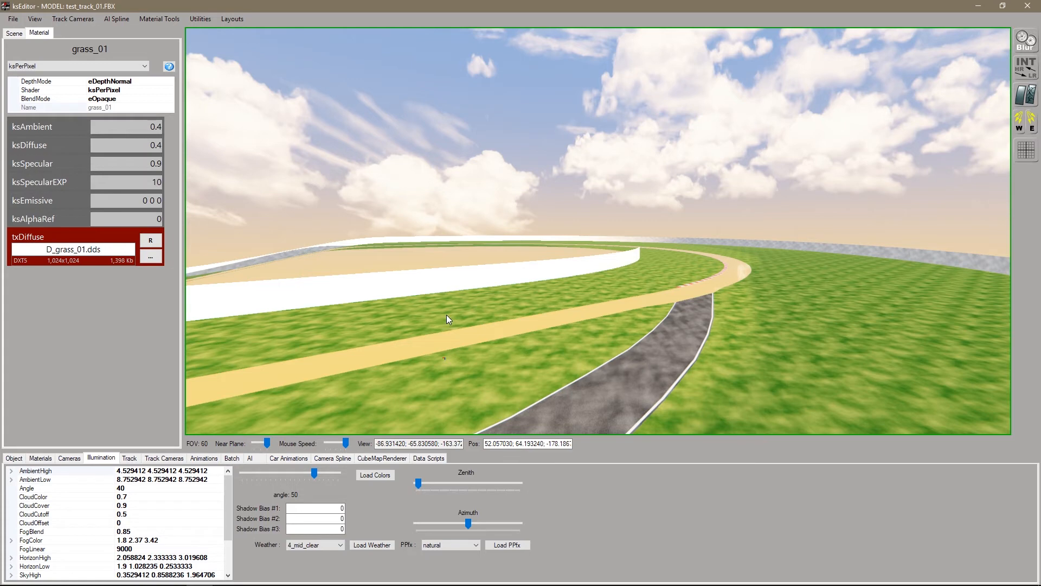
pyautogui.moveTo(580, 327); pyautogui.dragTo(481, 332, button='right')
pyautogui.press('w')
pyautogui.press('w')
pyautogui.press('w')
pyautogui.press('w')
pyautogui.press('w')
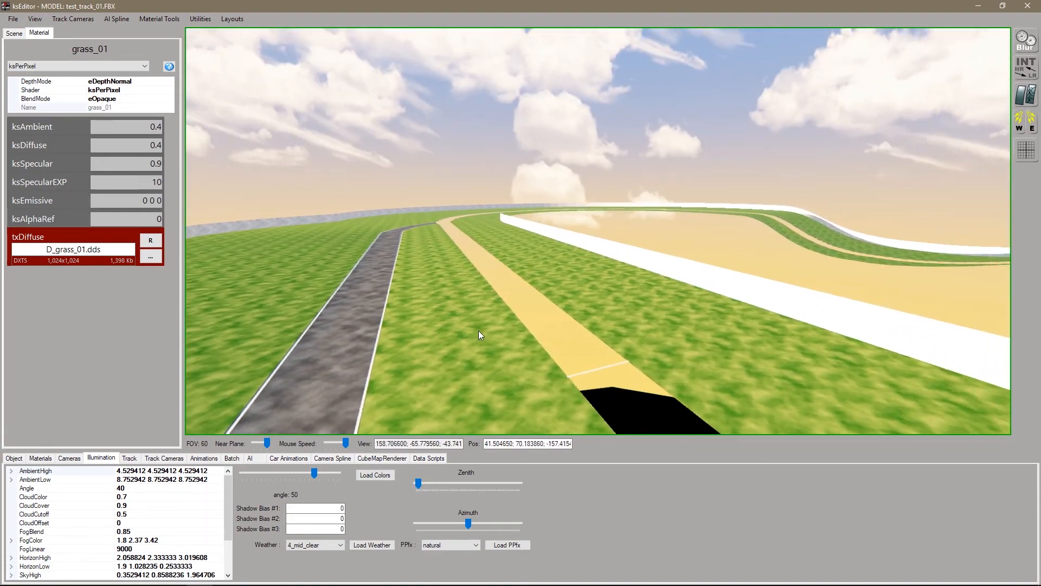
# - Collapse the expanded 1GRASS_main_grass_01, AC_PIT_0, AC_PIT_1 and AC_PIT_2 nodes in the scene hierarchy
pyautogui.click(14, 34)
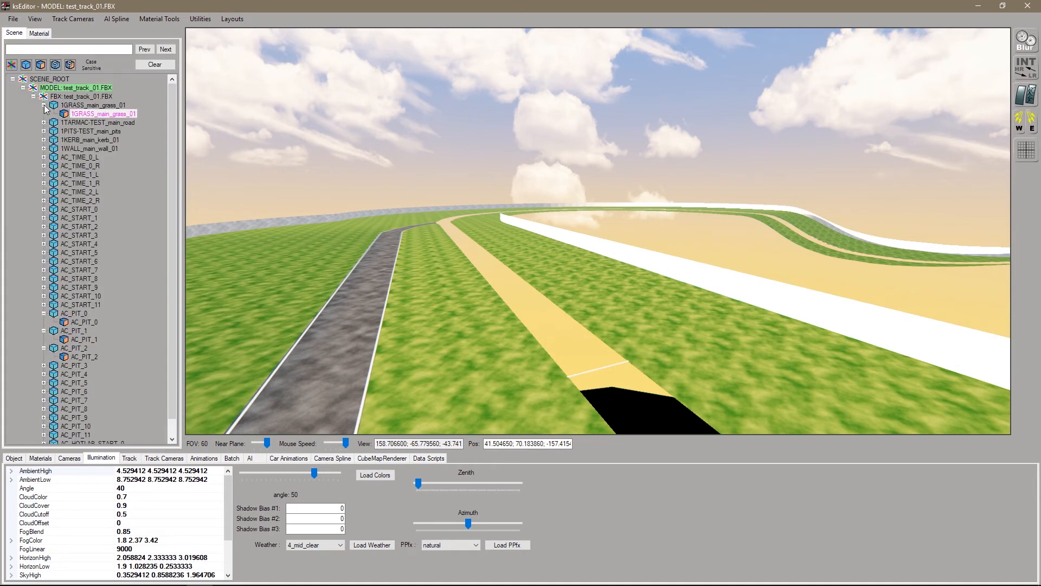
pyautogui.click(45, 105)
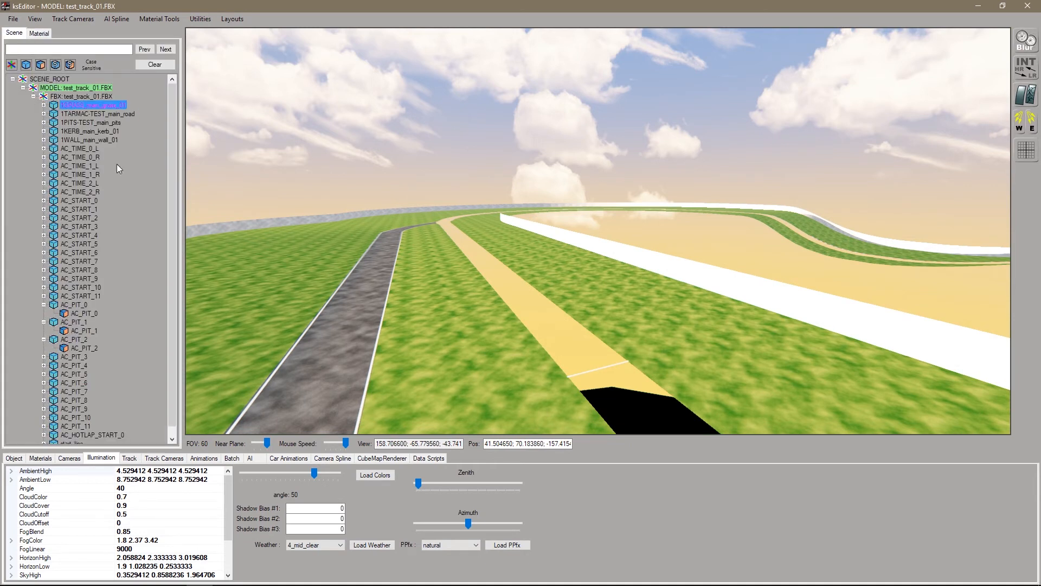
pyautogui.click(44, 304)
pyautogui.click(44, 313)
pyautogui.click(44, 322)
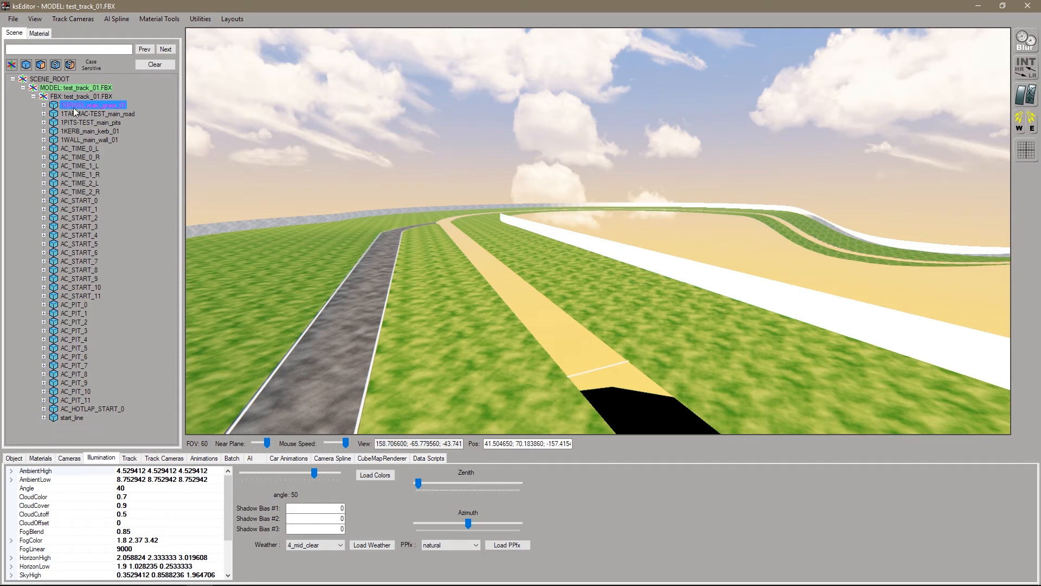
# - Show the object properties of the mesh inside 1TARMAC-TEST_main_road and choose False for its CastShadow
pyautogui.click(119, 115)
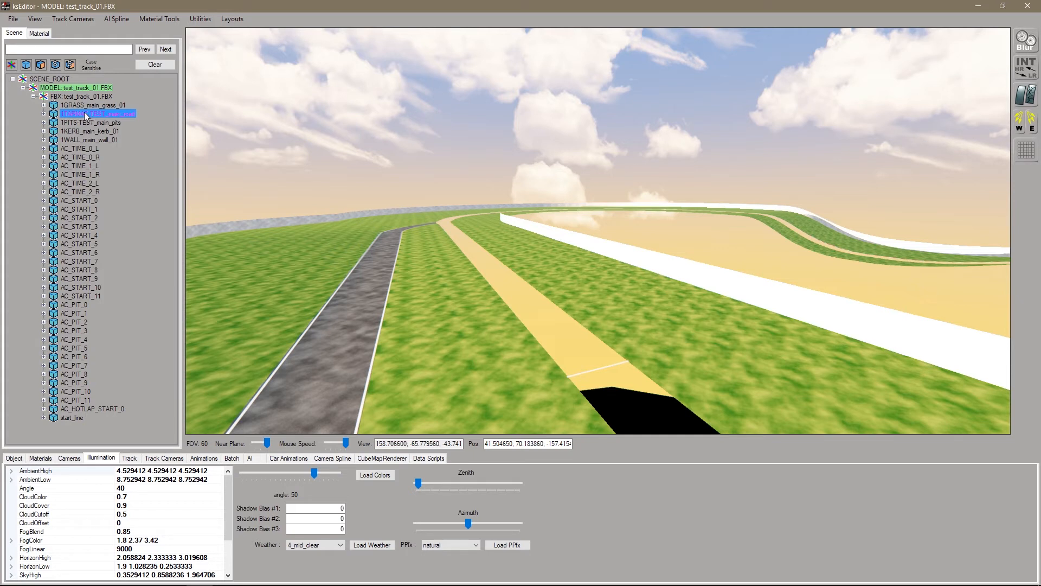
pyautogui.click(14, 458)
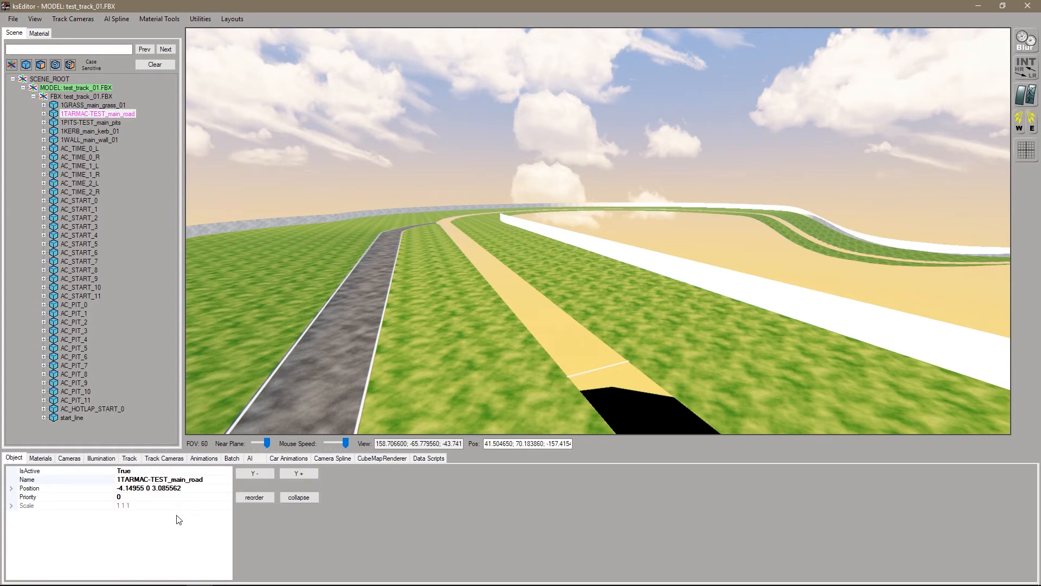
pyautogui.click(43, 114)
pyautogui.click(87, 123)
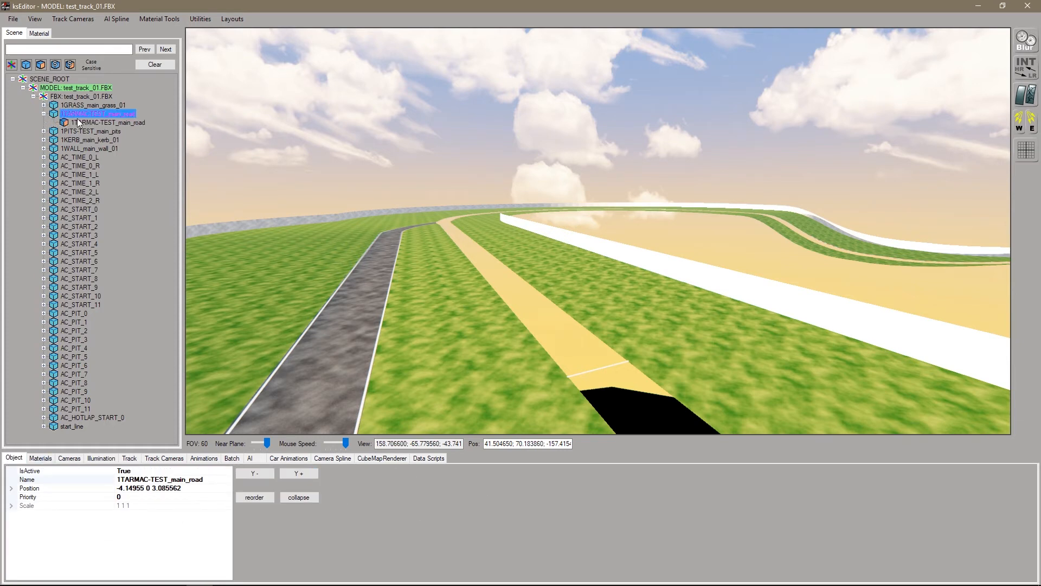
pyautogui.scroll(1, 193, 479)
pyautogui.click(197, 470)
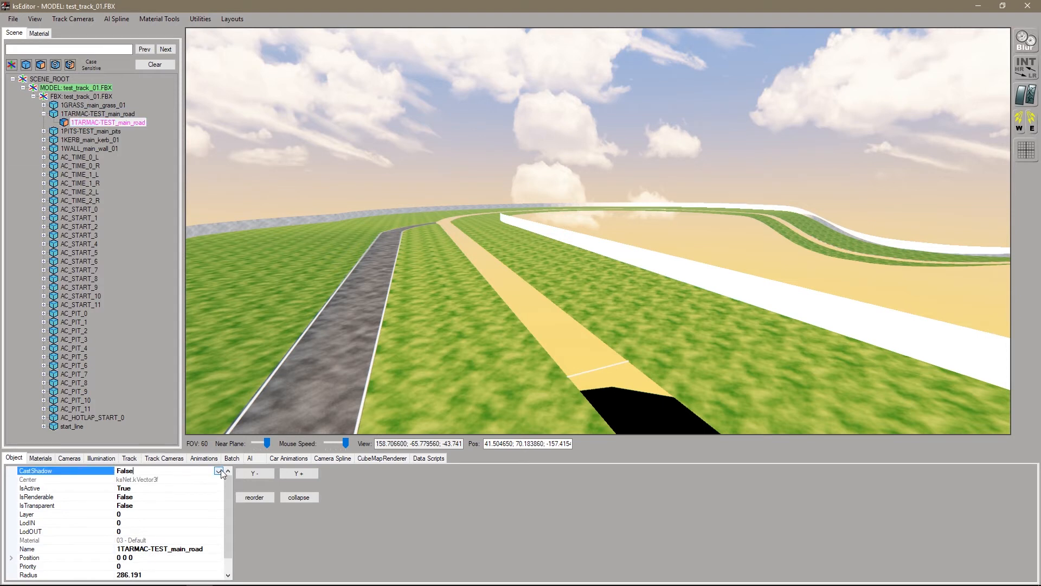
pyautogui.click(218, 471)
pyautogui.click(220, 487)
# - Set IsRenderable of the 1TARMAC-TEST_main_road mesh to True
pyautogui.click(152, 496)
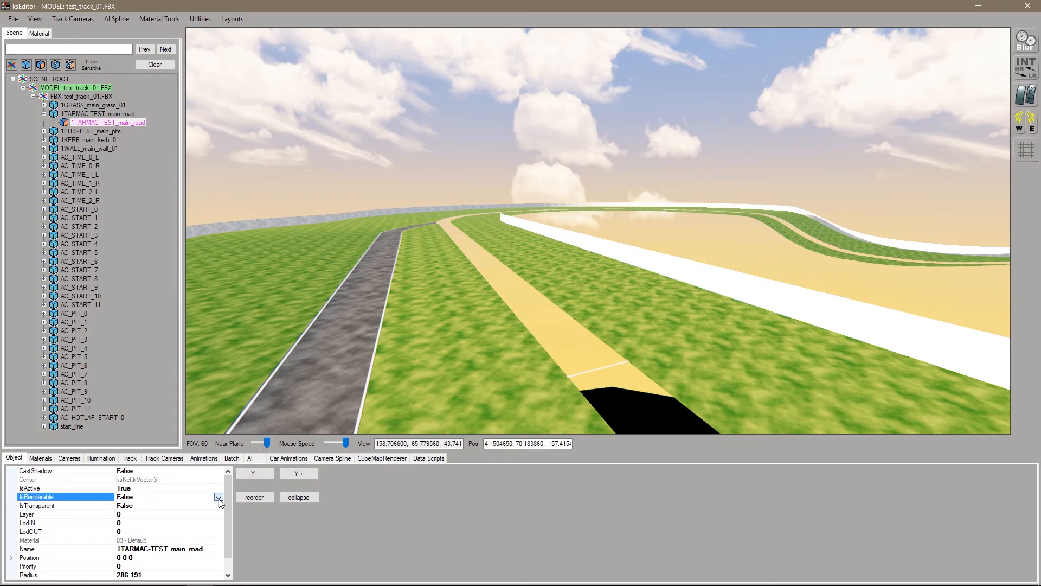
pyautogui.click(219, 496)
pyautogui.click(200, 515)
pyautogui.click(218, 497)
pyautogui.click(191, 506)
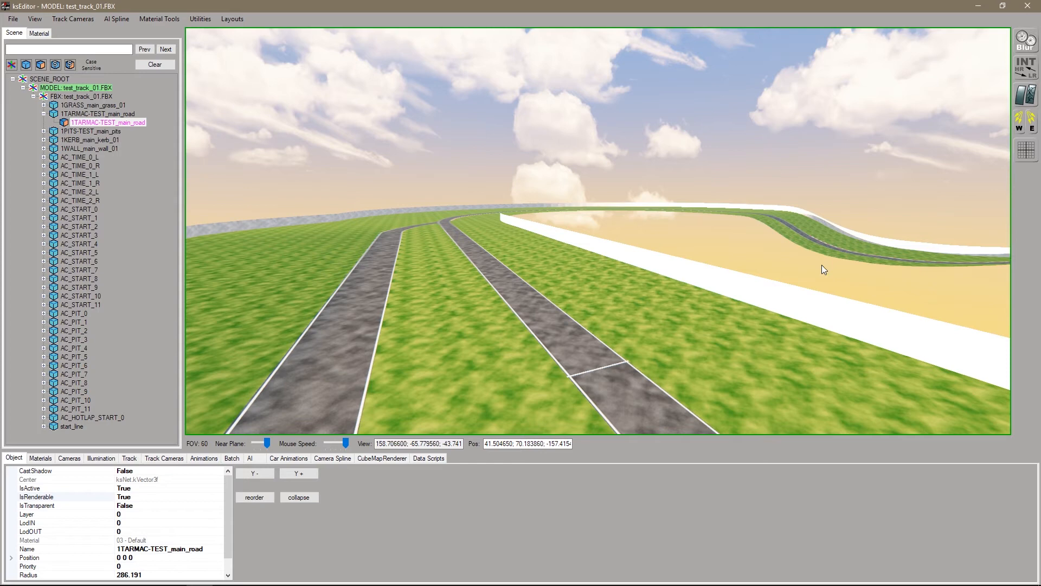
# - Inspect the main road around the track and choose True for the CastShadow of its mesh
pyautogui.moveTo(913, 287); pyautogui.dragTo(999, 257, button='right')
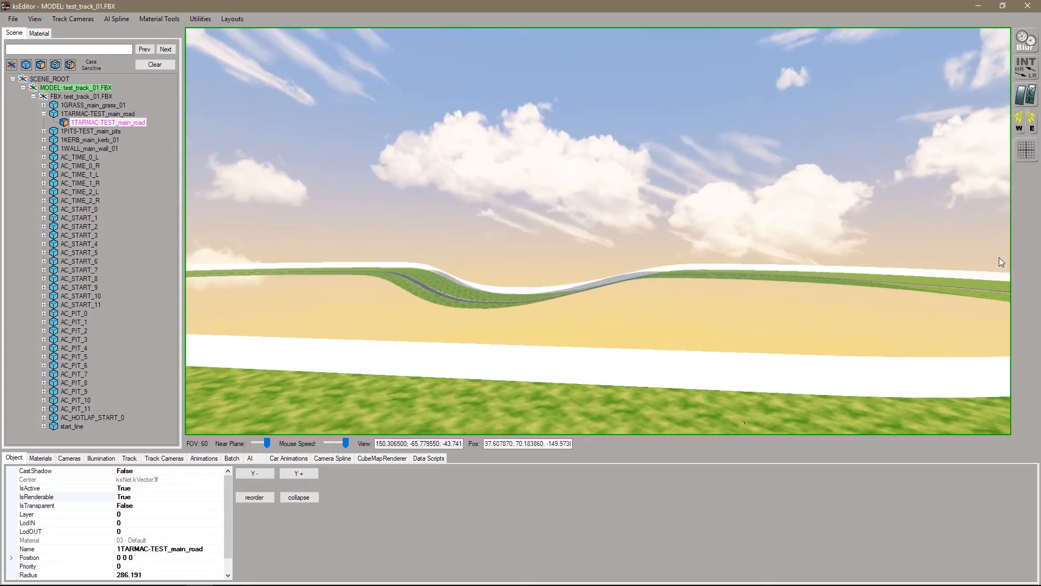
pyautogui.moveTo(695, 270); pyautogui.dragTo(380, 352, button='right')
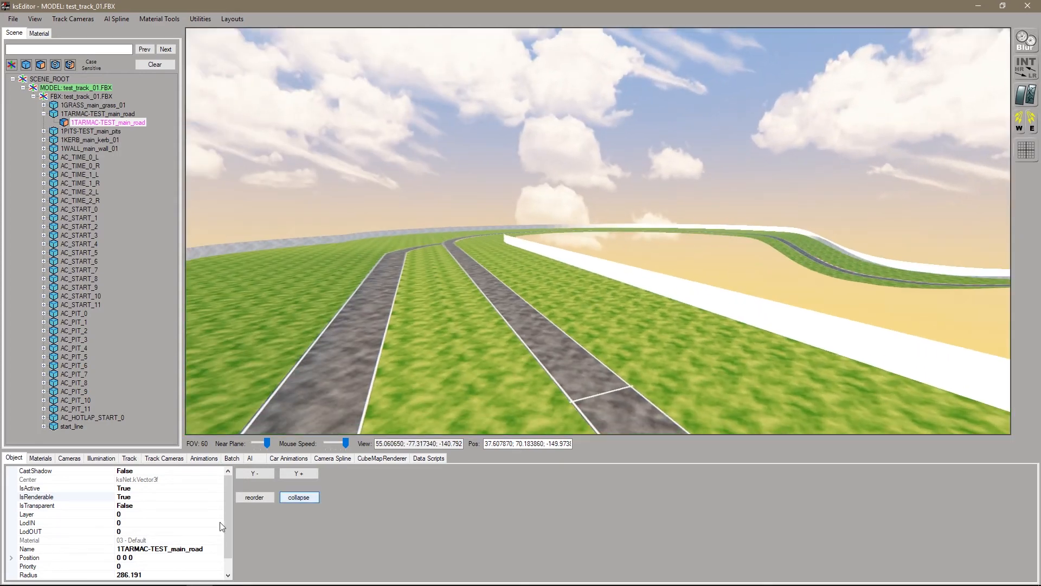
pyautogui.click(220, 471)
pyautogui.click(203, 479)
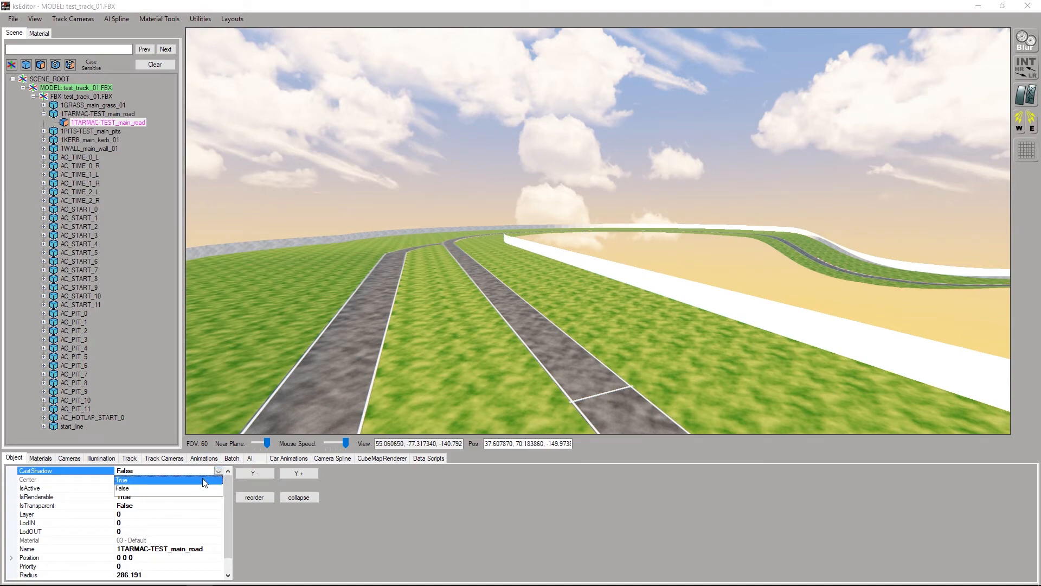
# - Select the grass mesh near the pit lane and set ksDiffuse of its grass_01 material to 0.05
pyautogui.moveTo(705, 282); pyautogui.dragTo(655, 237, button='right')
pyautogui.press('w')
pyautogui.press('w')
pyautogui.press('w')
pyautogui.click(596, 226)
pyautogui.click(37, 33)
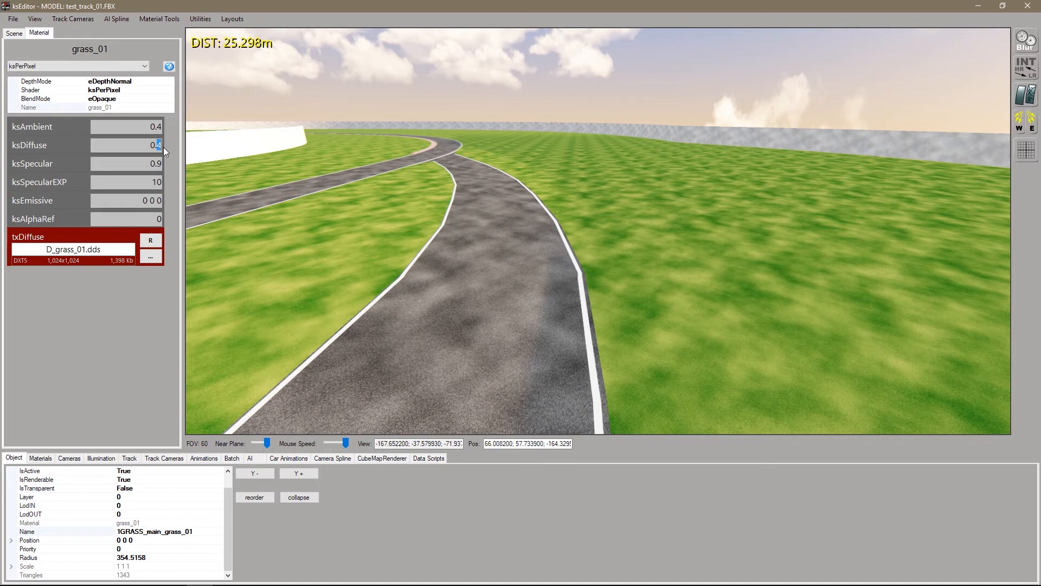
pyautogui.write('05')
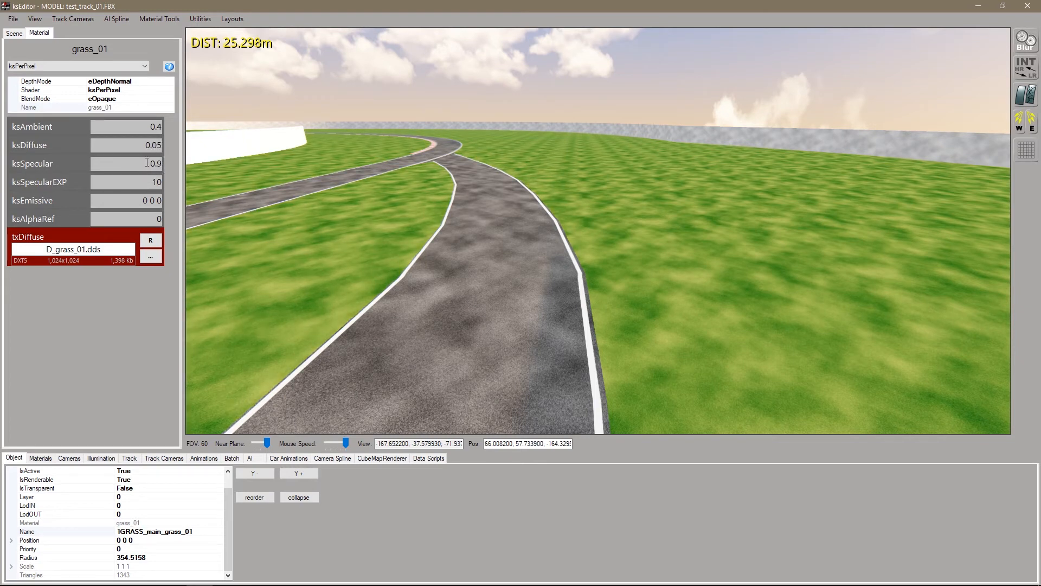
pyautogui.press('Tab')
pyautogui.click(197, 217)
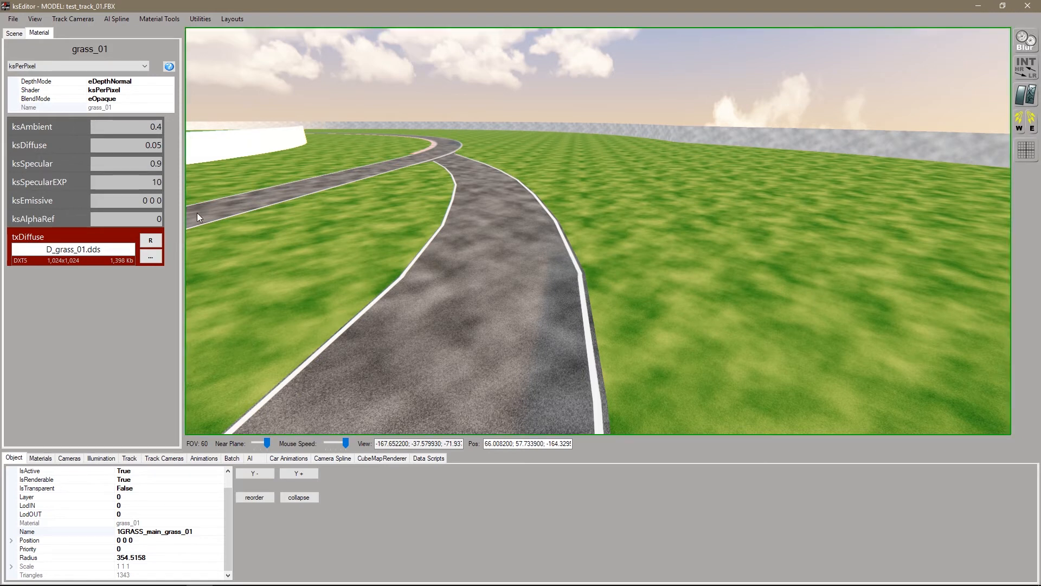
# - Set ksSpecular of the grass material to 0.15 and ksSpecularEXP to 4
pyautogui.click(155, 182)
pyautogui.write('0.15')
pyautogui.click(147, 182)
# - Raise the sun's zenith close to its maximum and shift its azimuth slightly to check the grass under high sun
pyautogui.moveTo(545, 281); pyautogui.dragTo(509, 281, button='right')
pyautogui.click(108, 458)
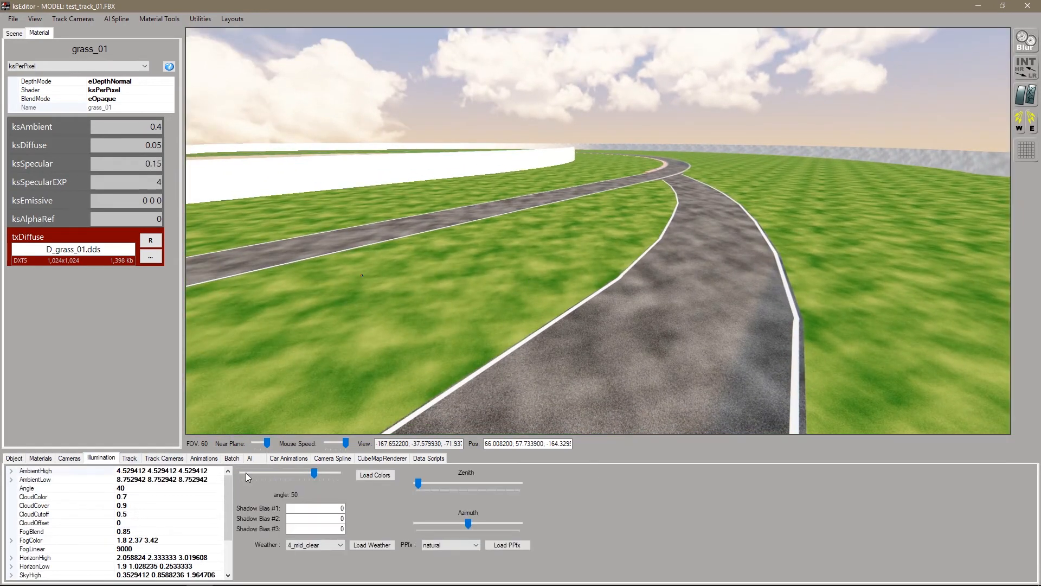
pyautogui.moveTo(421, 483); pyautogui.dragTo(503, 482)
pyautogui.moveTo(469, 524)
pyautogui.mouseDown()
pyautogui.moveTo(412, 518)
pyautogui.moveTo(486, 499)
pyautogui.mouseUp()
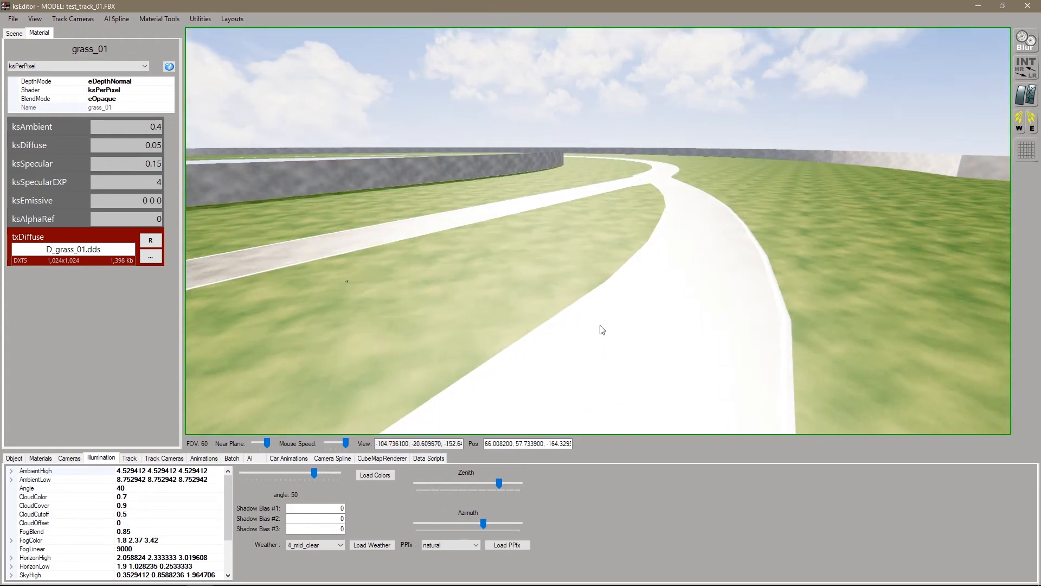
pyautogui.moveTo(600, 325); pyautogui.dragTo(567, 326)
# - Load the 7_heavy_clouds weather preset to check the materials under an overcast sky
pyautogui.click(328, 544)
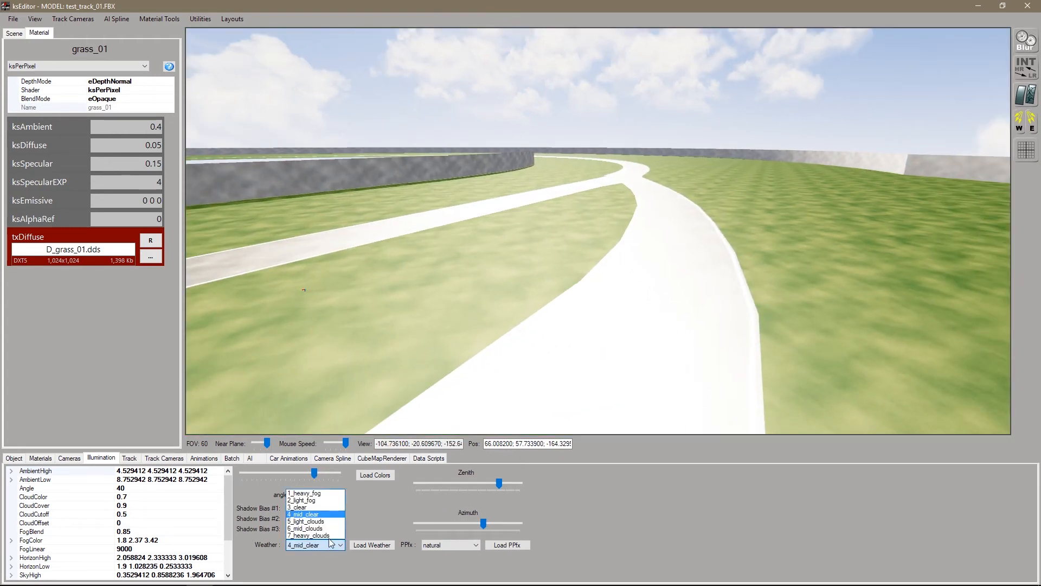
pyautogui.click(328, 536)
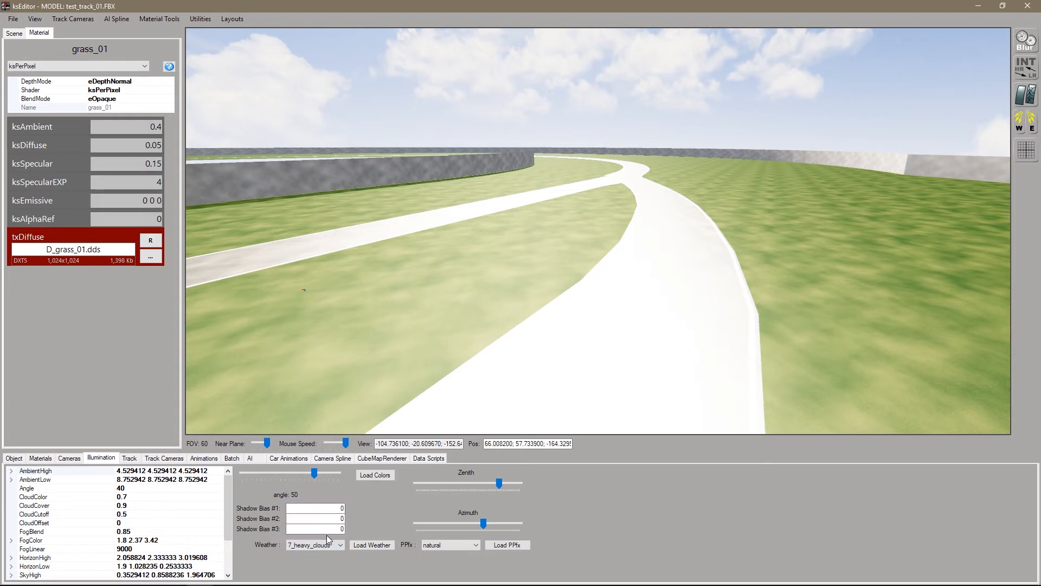
pyautogui.click(377, 547)
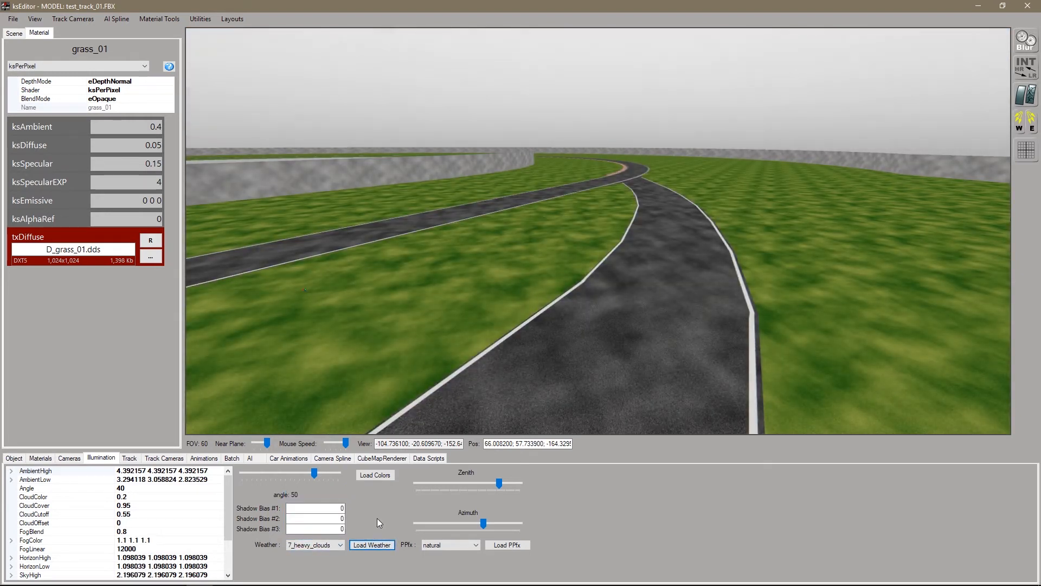
# - Load the 3_clear weather preset
pyautogui.click(327, 545)
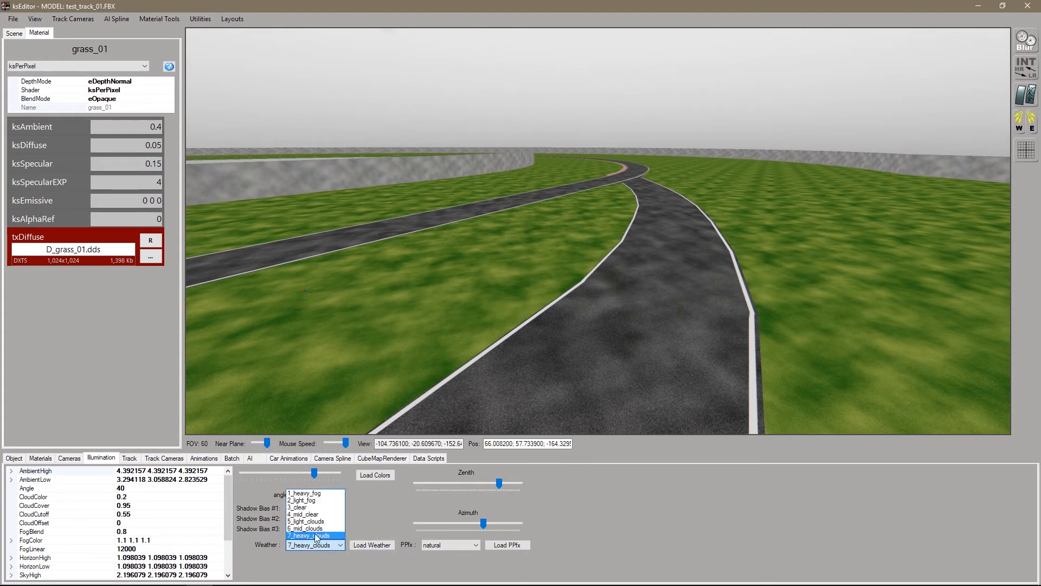
pyautogui.click(308, 508)
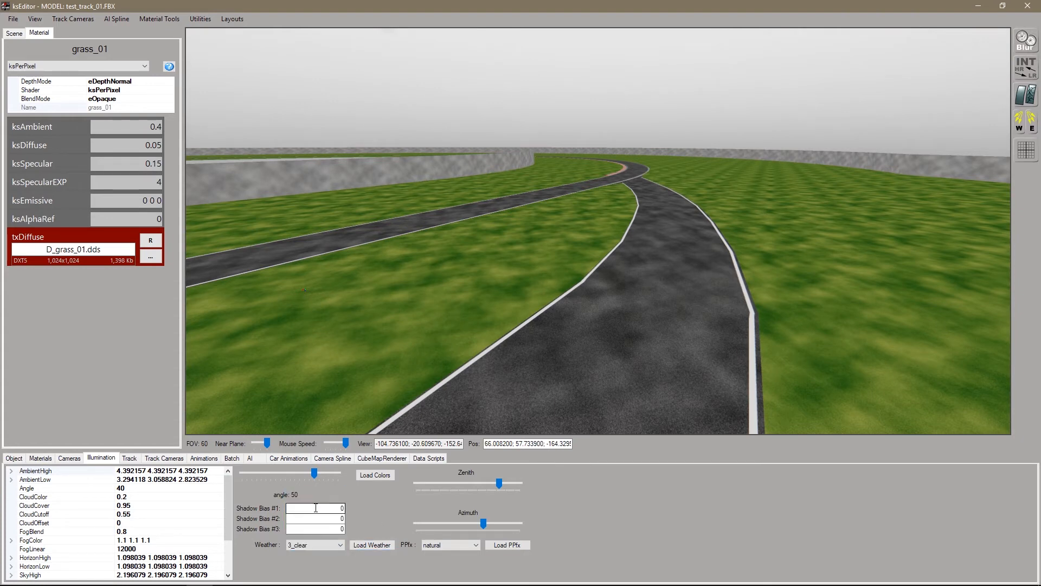
pyautogui.click(373, 545)
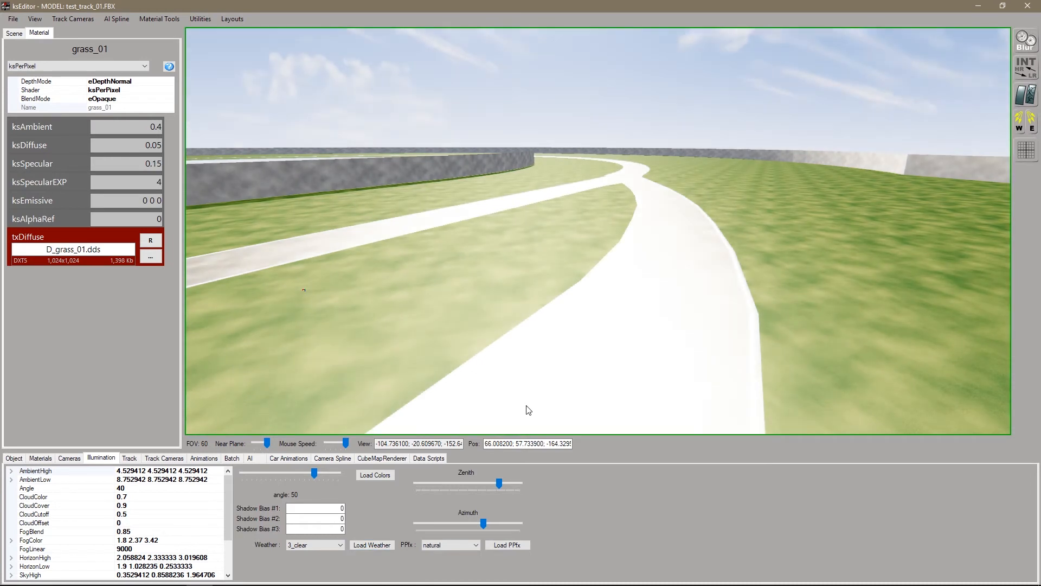
# - Select the tarmac surface in the foreground and set ksAmbient and ksDiffuse of its 03 - Default material to 0.4
pyautogui.click(654, 311)
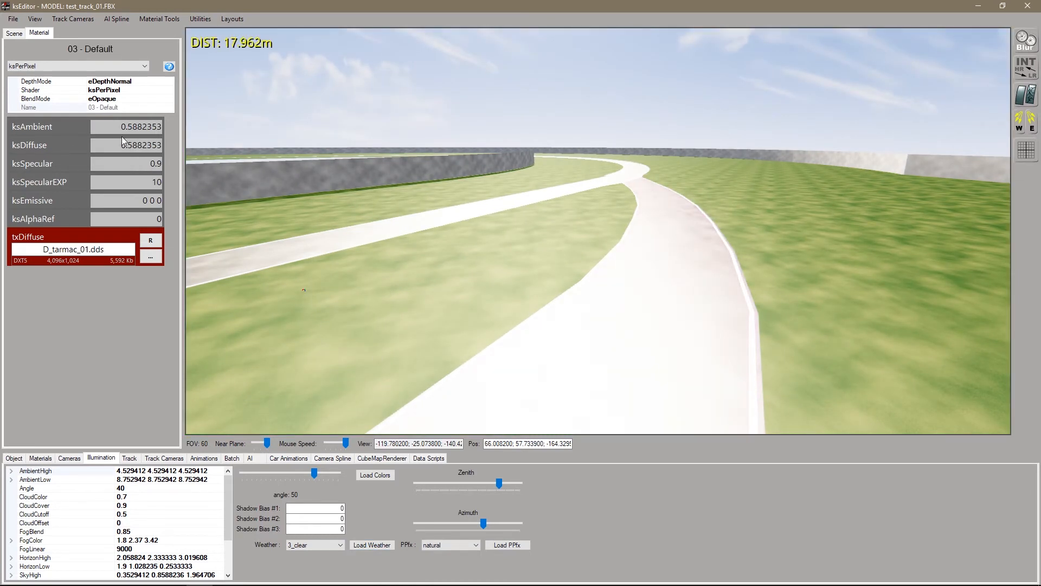
pyautogui.moveTo(129, 126); pyautogui.dragTo(158, 126)
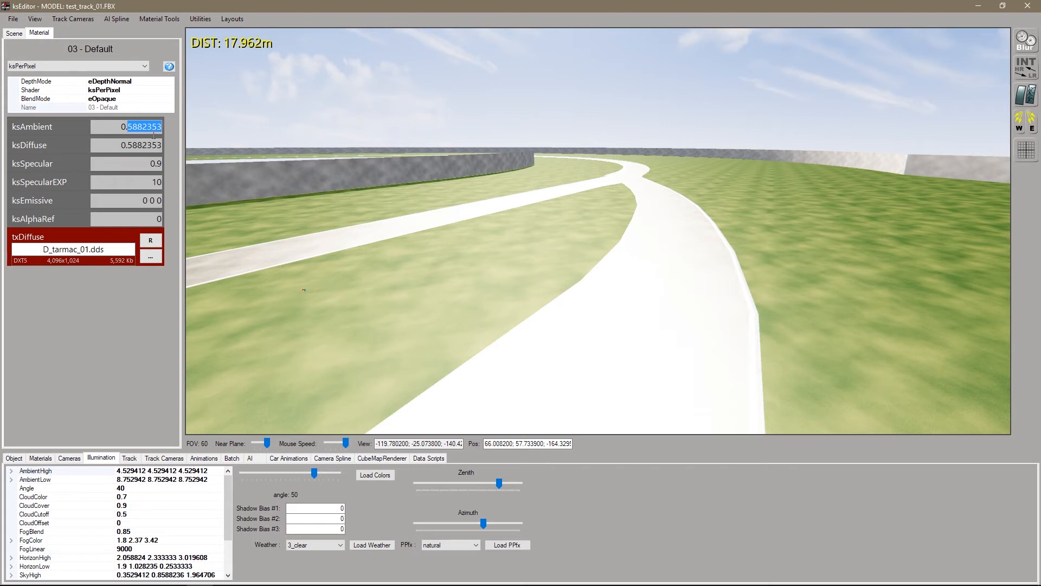
pyautogui.write('4')
pyautogui.moveTo(129, 145)
pyautogui.mouseDown()
pyautogui.moveTo(158, 144)
pyautogui.moveTo(132, 147)
pyautogui.mouseUp()
pyautogui.click(160, 145)
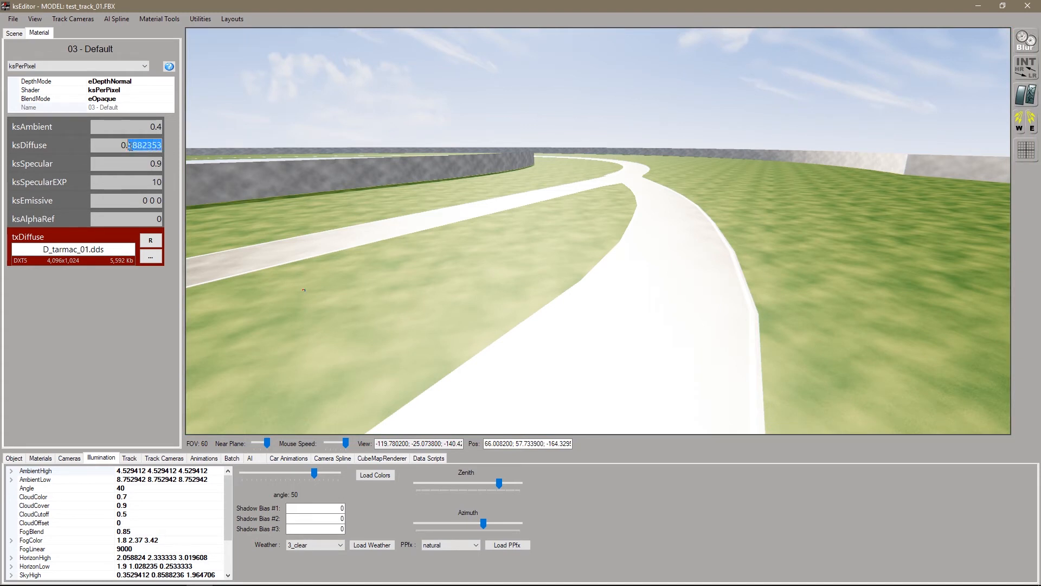
pyautogui.write('4')
pyautogui.press('Return')
# - Try ksSpecular values of 0 and 0.1 on the tarmac material, settle on 0.2, and set ksSpecularEXP to 15
pyautogui.moveTo(150, 164); pyautogui.dragTo(164, 163)
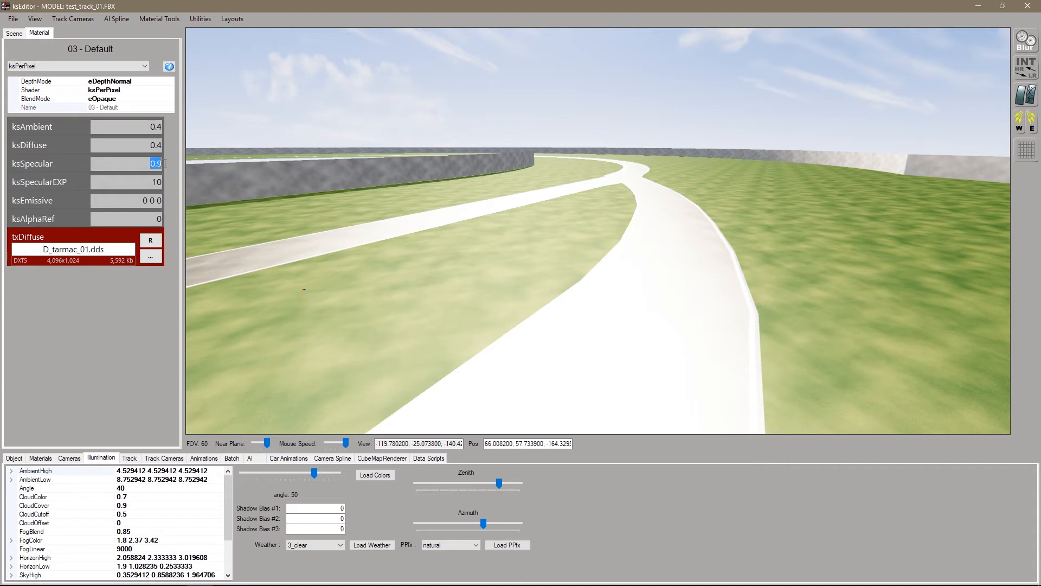
pyautogui.write('0')
pyautogui.press('Return')
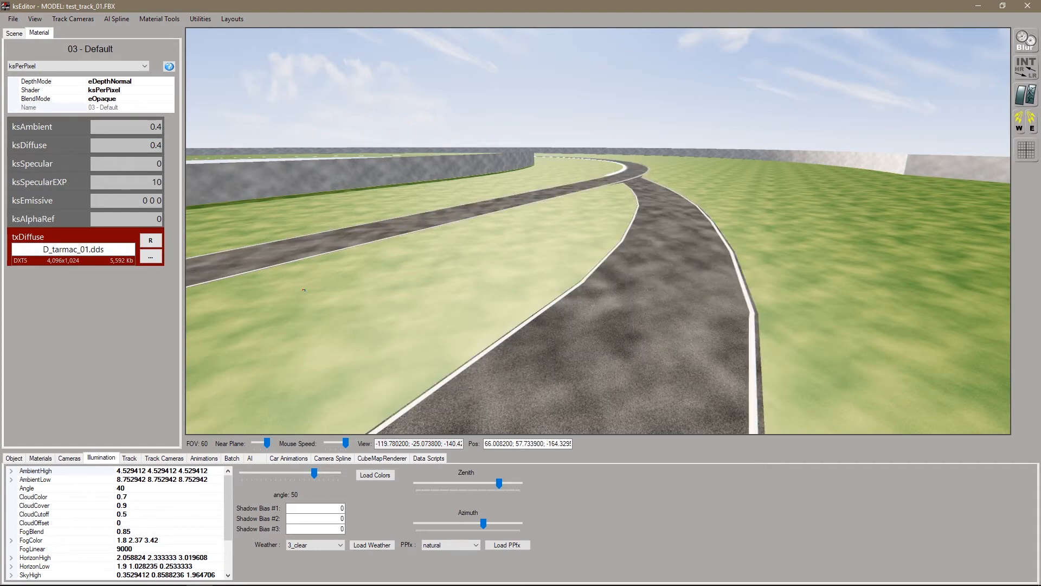
pyautogui.write('.1')
pyautogui.press('Return')
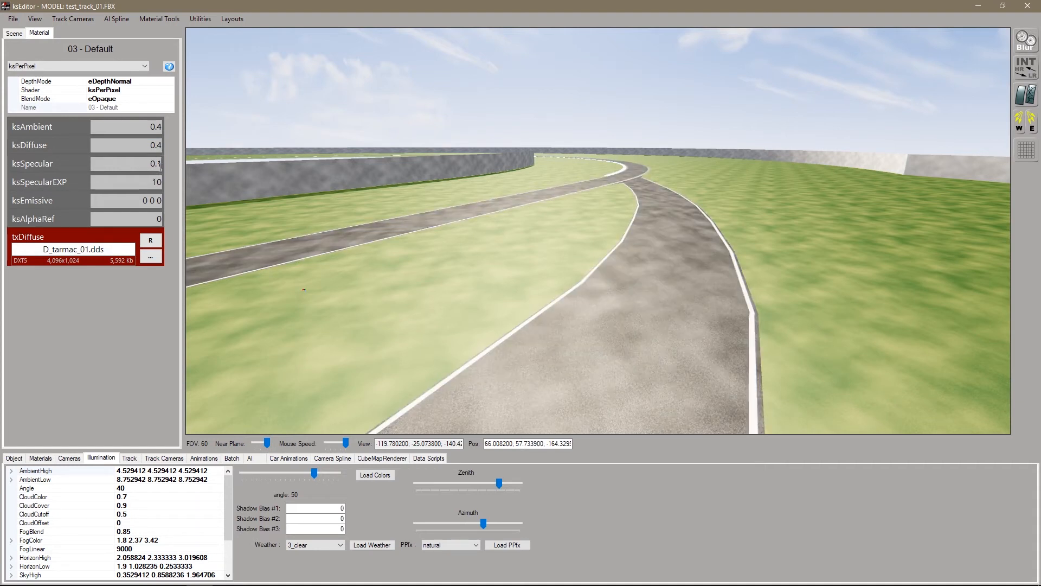
pyautogui.press('BackSpace')
pyautogui.write('2')
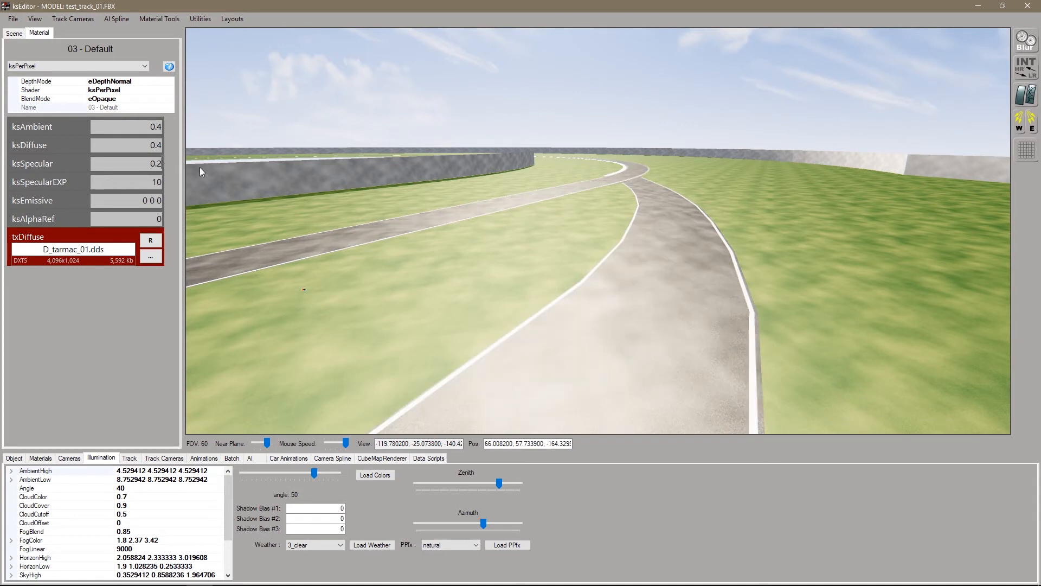
pyautogui.moveTo(143, 180); pyautogui.dragTo(168, 180)
pyautogui.write('15')
# - Select the kerb and set its kerbs_01 material to ksAmbient 0.5, ksDiffuse 0.5, ksSpecular 0.1 and ksSpecularEXP 15
pyautogui.moveTo(422, 248); pyautogui.dragTo(516, 258)
pyautogui.press('w')
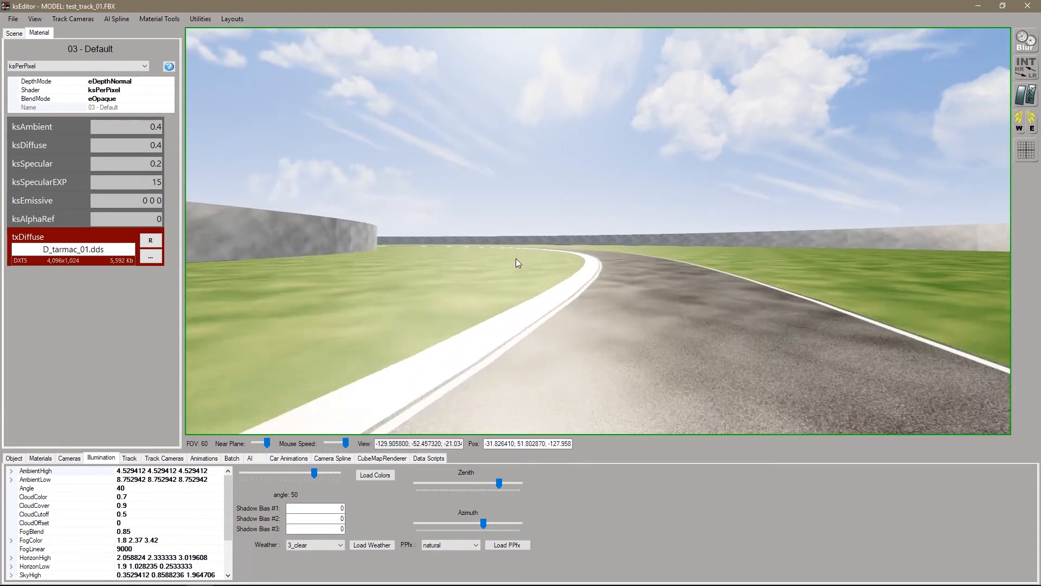
pyautogui.click(515, 326)
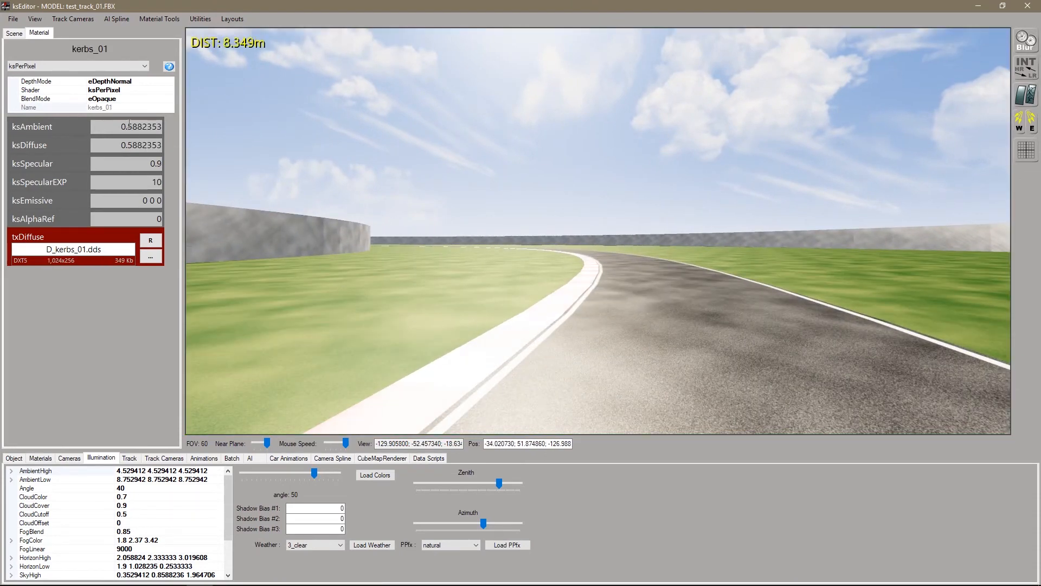
pyautogui.moveTo(132, 127); pyautogui.dragTo(158, 145)
pyautogui.press('BackSpace')
pyautogui.press('BackSpace')
pyautogui.doubleClick(159, 163)
pyautogui.write('0.1')
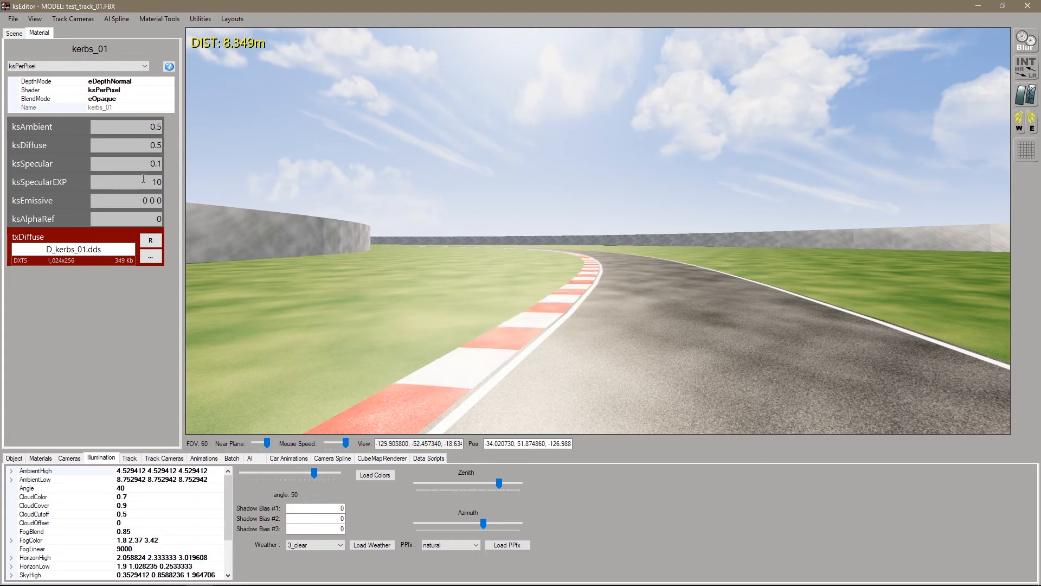
pyautogui.write('15')
# - Select the concrete wall beyond the kerb and show its mesh in the scene hierarchy
pyautogui.moveTo(431, 249); pyautogui.dragTo(353, 279, button='right')
pyautogui.press('w')
pyautogui.click(552, 242)
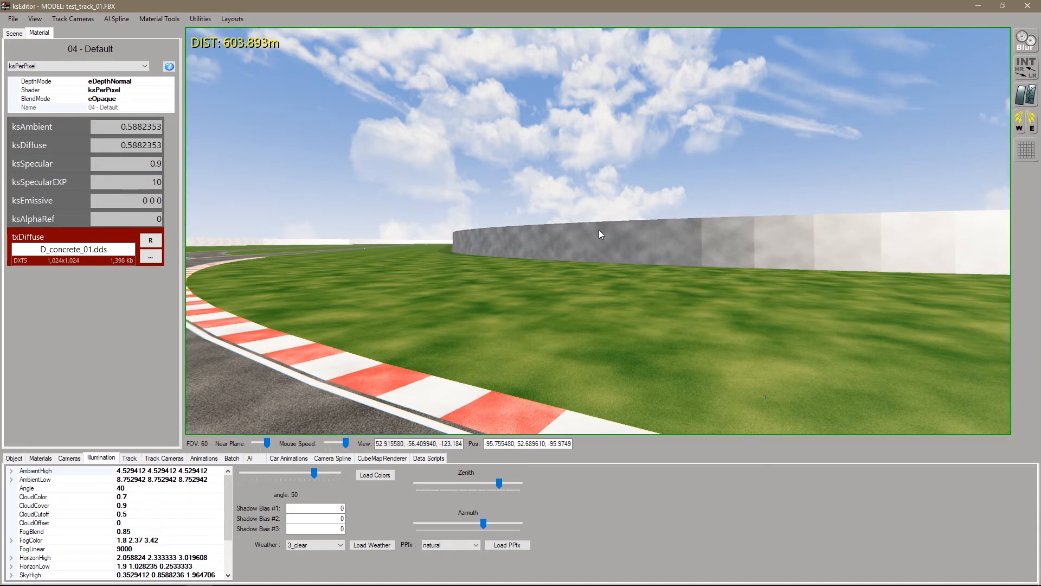
pyautogui.click(14, 33)
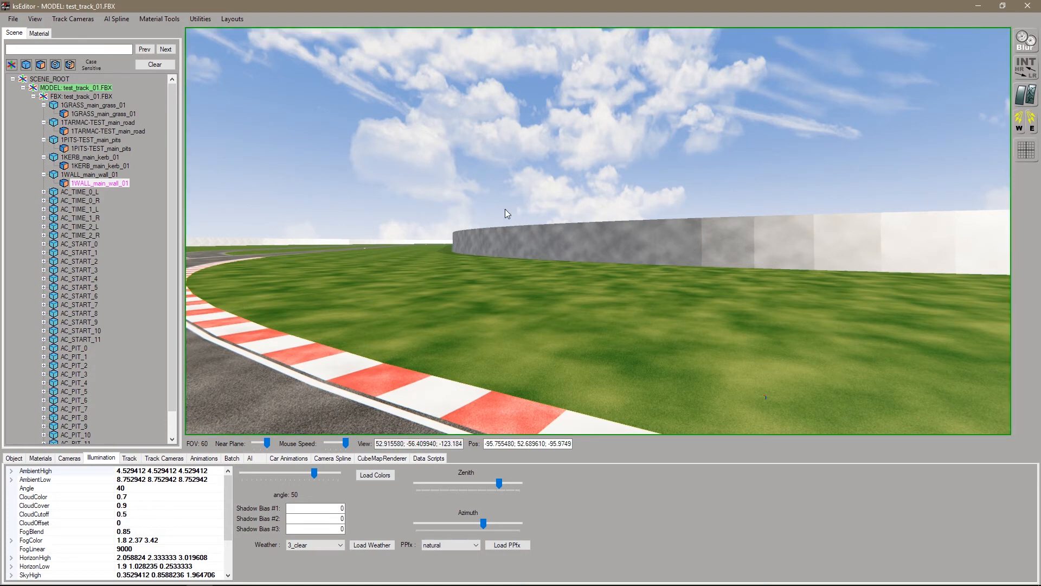
# - Examine how the concrete wall's surface is lit from several distances and angles around the track
pyautogui.moveTo(503, 202)
pyautogui.mouseDown(button='right')
pyautogui.moveTo(600, 207)
pyautogui.moveTo(506, 203)
pyautogui.moveTo(574, 211)
pyautogui.moveTo(587, 200)
pyautogui.moveTo(517, 214)
pyautogui.moveTo(503, 204)
pyautogui.moveTo(639, 207)
pyautogui.moveTo(498, 206)
pyautogui.mouseUp(button='right')
pyautogui.press('w')
pyautogui.press('w')
pyautogui.press('w')
pyautogui.press('s')
pyautogui.press('w')
pyautogui.press('s')
pyautogui.press('w')
pyautogui.press('w')
pyautogui.press('d')
pyautogui.press('a')
pyautogui.press('w')
pyautogui.press('d')
pyautogui.press('s')
pyautogui.press('d')
pyautogui.press('w')
pyautogui.press('w')
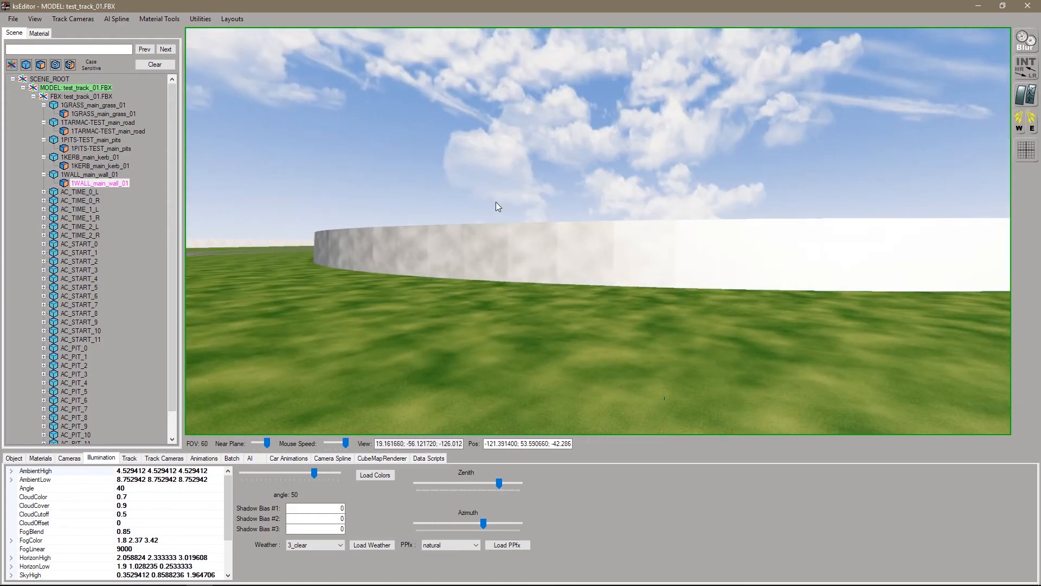
pyautogui.press('a')
pyautogui.press('w')
pyautogui.press('w')
pyautogui.moveTo(496, 205); pyautogui.dragTo(558, 205, button='right')
pyautogui.press('d')
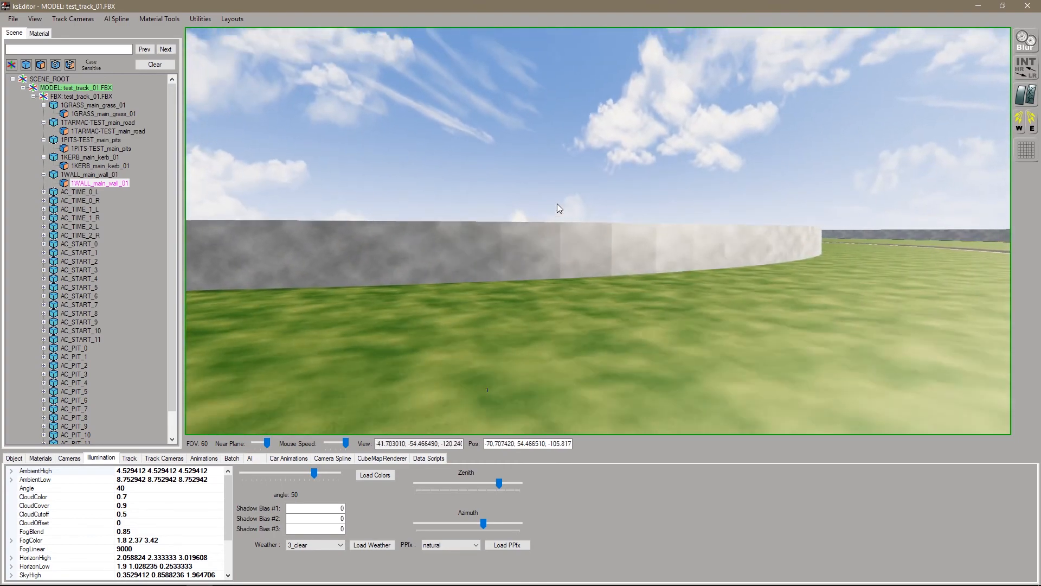
pyautogui.press('w')
pyautogui.moveTo(558, 203)
pyautogui.mouseDown(button='right')
pyautogui.moveTo(510, 204)
pyautogui.moveTo(551, 209)
pyautogui.mouseUp(button='right')
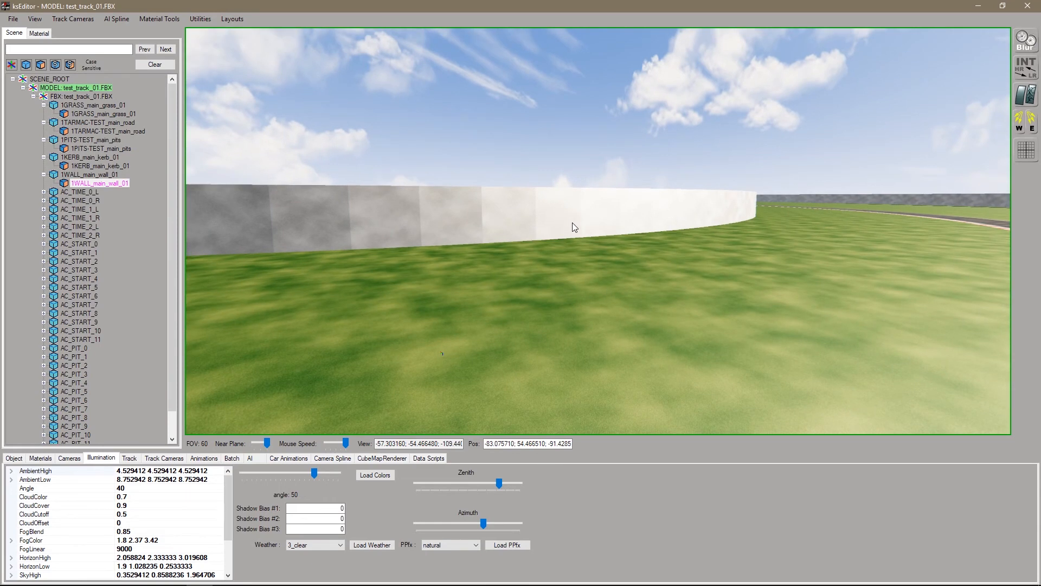
pyautogui.scroll(3, 598, 204)
pyautogui.moveTo(604, 211); pyautogui.dragTo(535, 200, button='right')
pyautogui.press('d')
pyautogui.press('a')
pyautogui.press('w')
# - Set the wall's 04 - Default material to ksAmbient 0.5, ksDiffuse 0.5, ksSpecular 0.03 and ksSpecularEXP 4
pyautogui.click(45, 33)
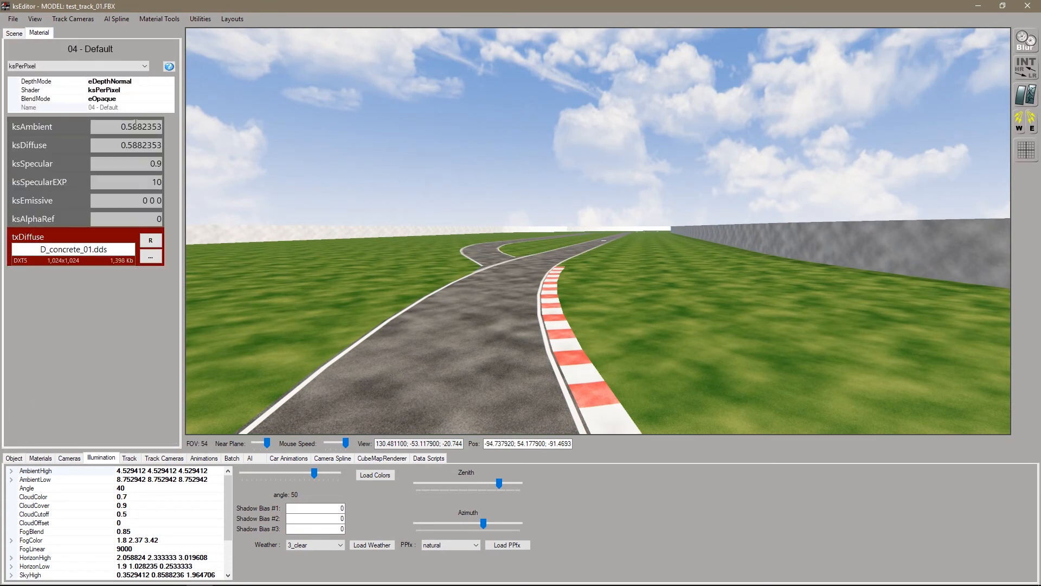
pyautogui.moveTo(153, 124); pyautogui.dragTo(168, 147)
pyautogui.press('BackSpace')
pyautogui.press('BackSpace')
pyautogui.click(157, 163)
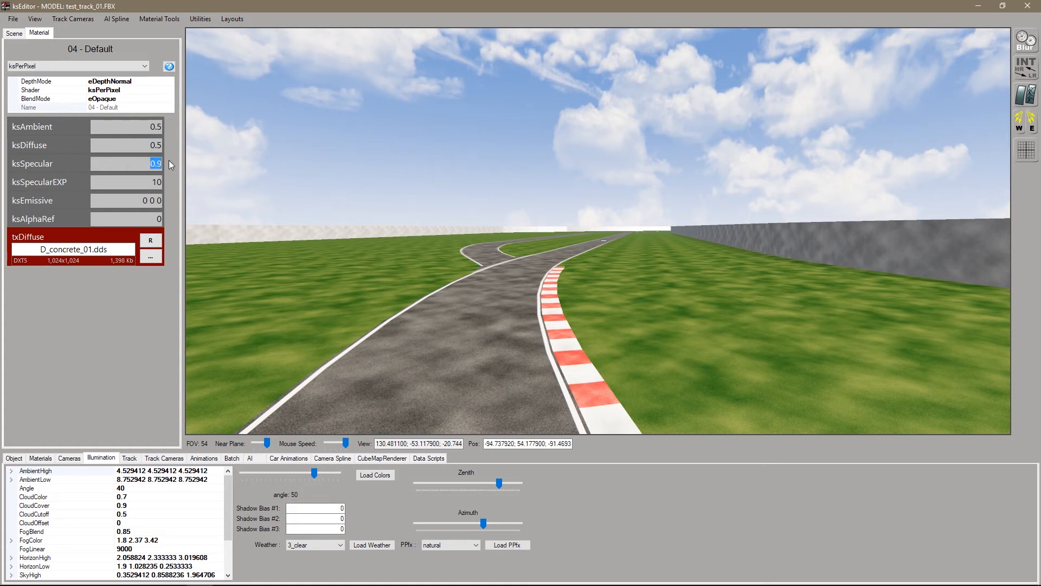
pyautogui.write('0.03')
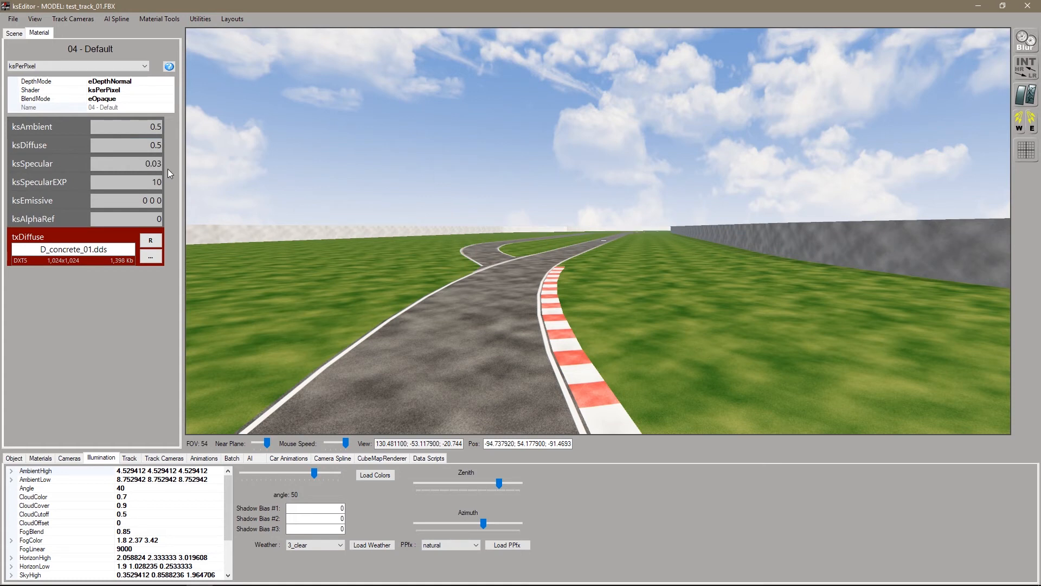
pyautogui.doubleClick(142, 182)
pyautogui.write('4')
# - Check the wall from above the track and collapse the test_track_01.FBX model in the scene hierarchy
pyautogui.moveTo(331, 204); pyautogui.dragTo(459, 257)
pyautogui.press('s')
pyautogui.press('w')
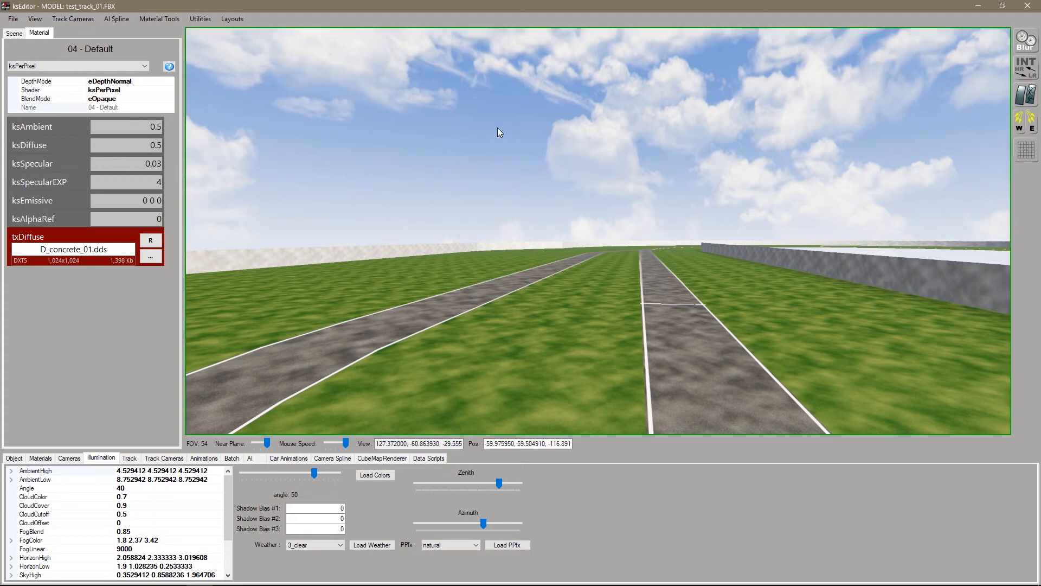
pyautogui.click(20, 34)
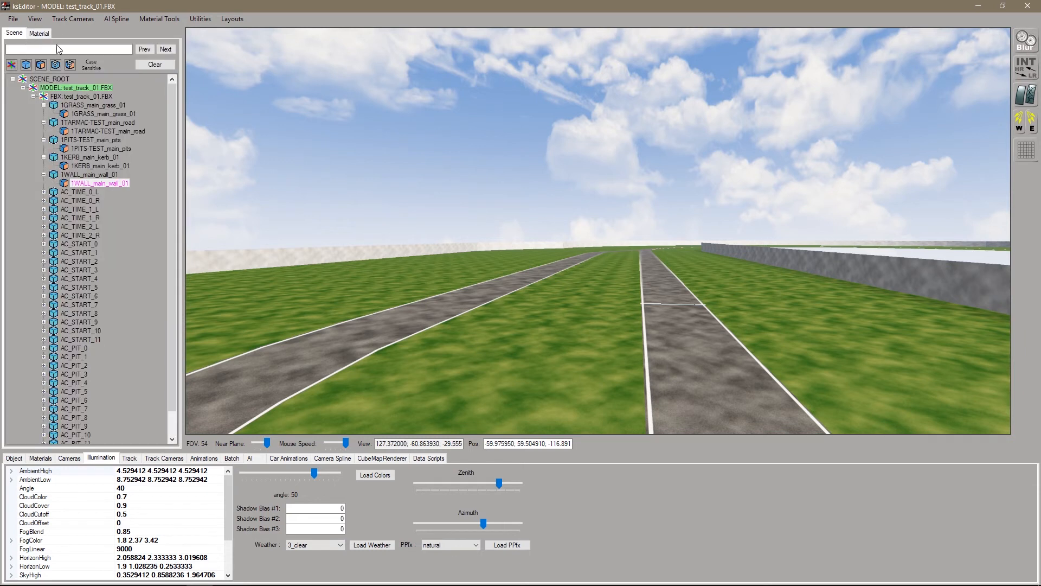
pyautogui.click(23, 88)
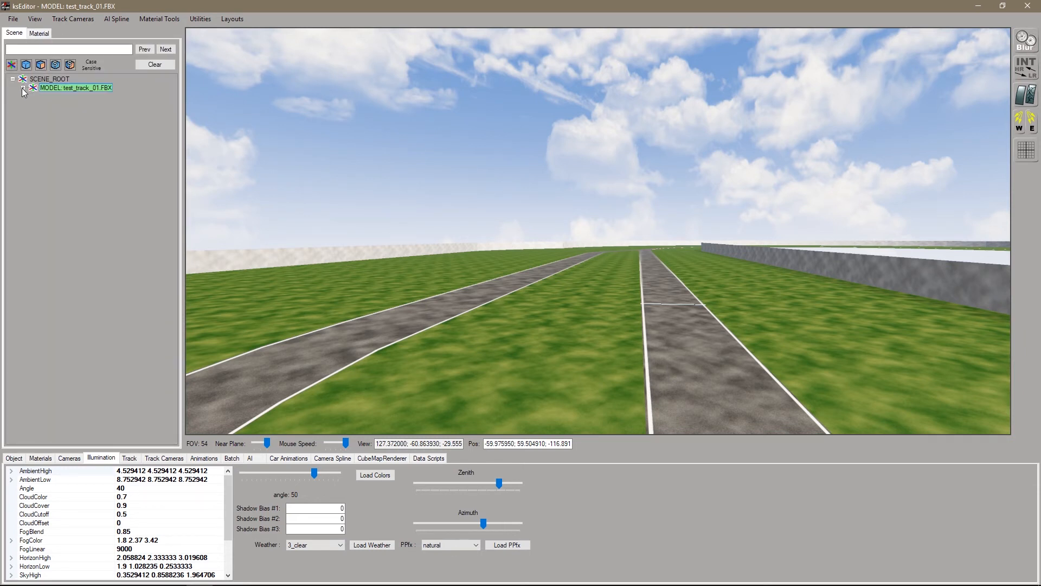
pyautogui.click(23, 88)
pyautogui.click(23, 86)
# - Save the persistence for the test_track_01.FBX model, and save it a second time
pyautogui.click(19, 20)
pyautogui.moveTo(50, 72)
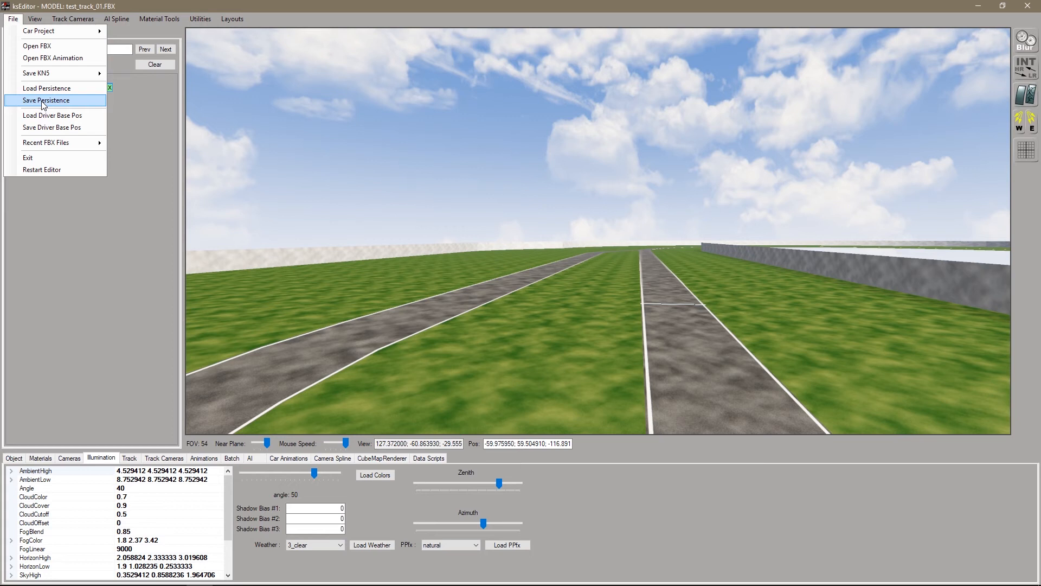
pyautogui.click(43, 101)
pyautogui.click(541, 330)
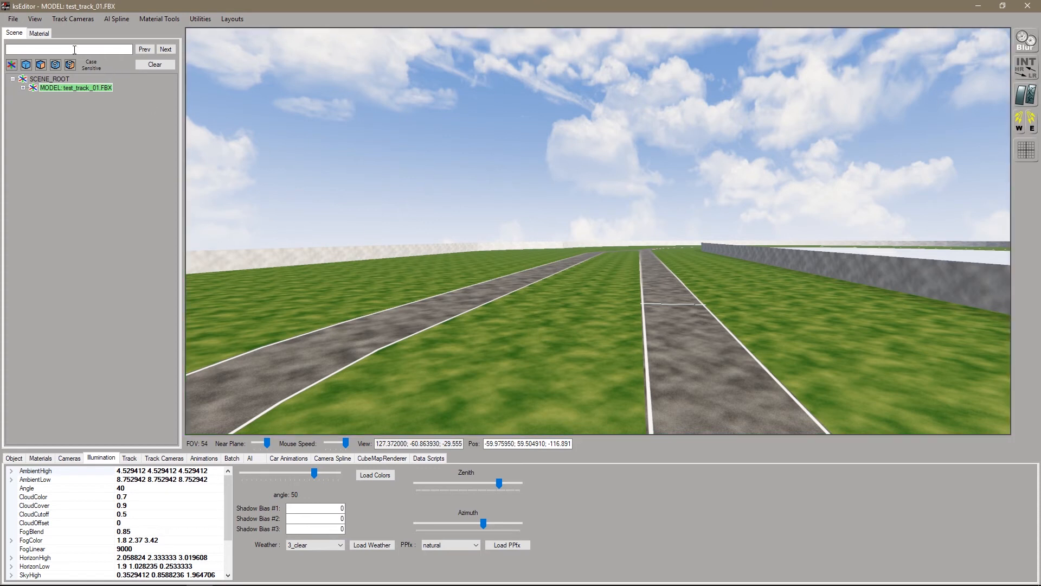
pyautogui.click(13, 18)
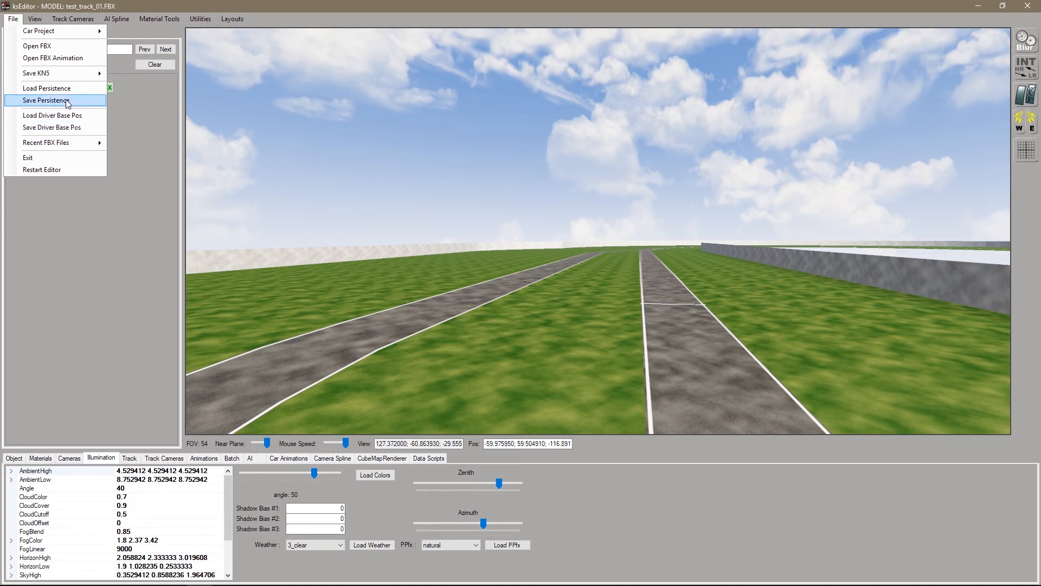
pyautogui.click(45, 100)
pyautogui.click(537, 329)
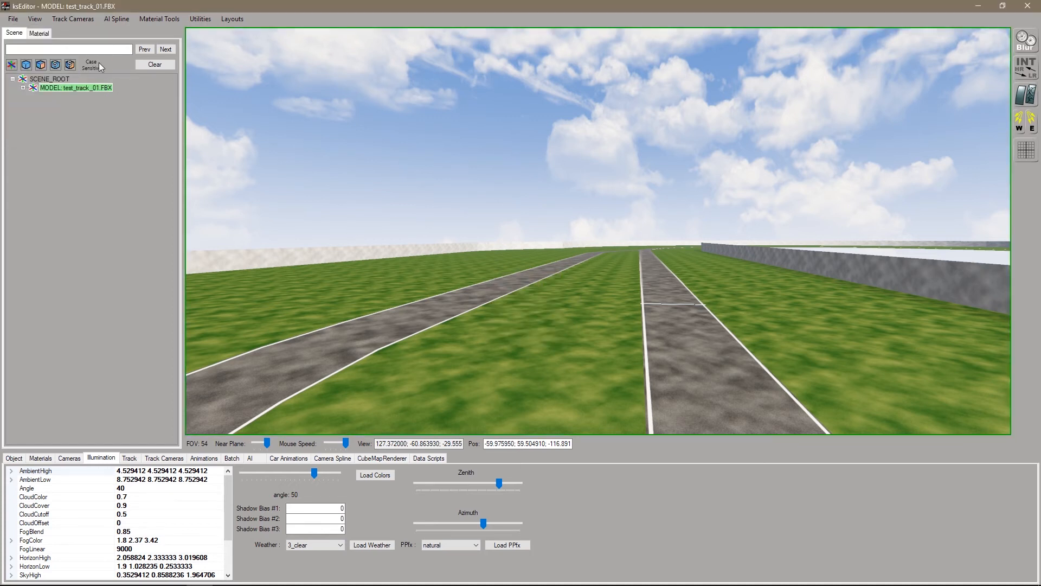
# - Start saving a KN5 track and browse to the Test_track_0.1 folder in F:\Steam\steamapps\common\assettocorsa\content\tracks
pyautogui.click(13, 18)
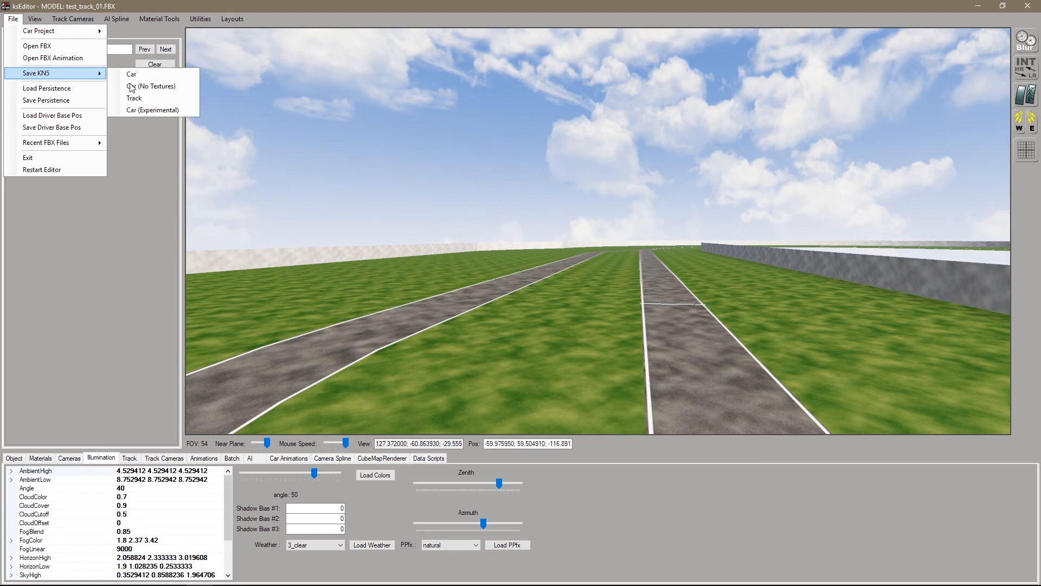
pyautogui.click(161, 99)
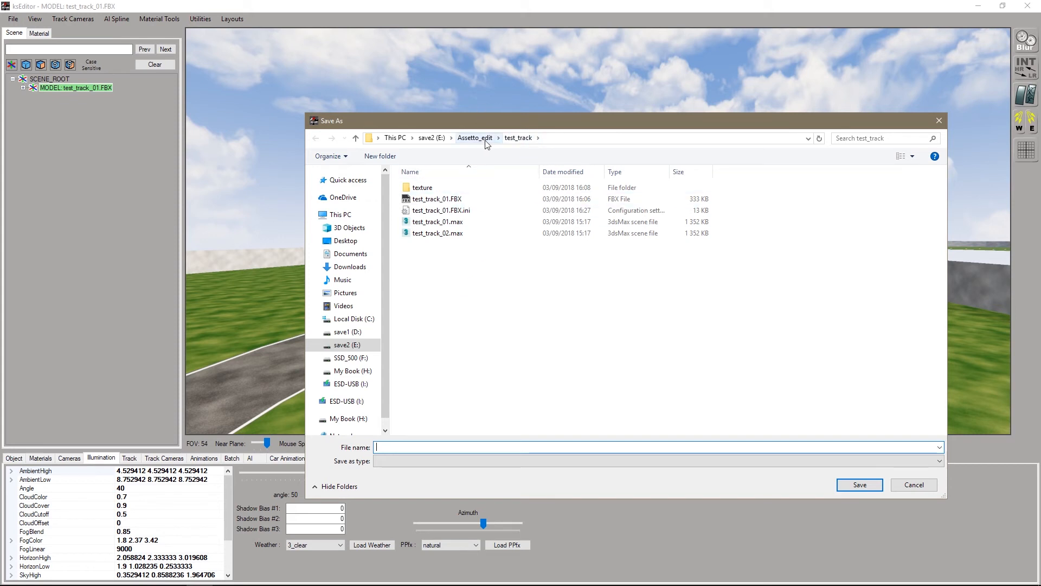
pyautogui.click(351, 358)
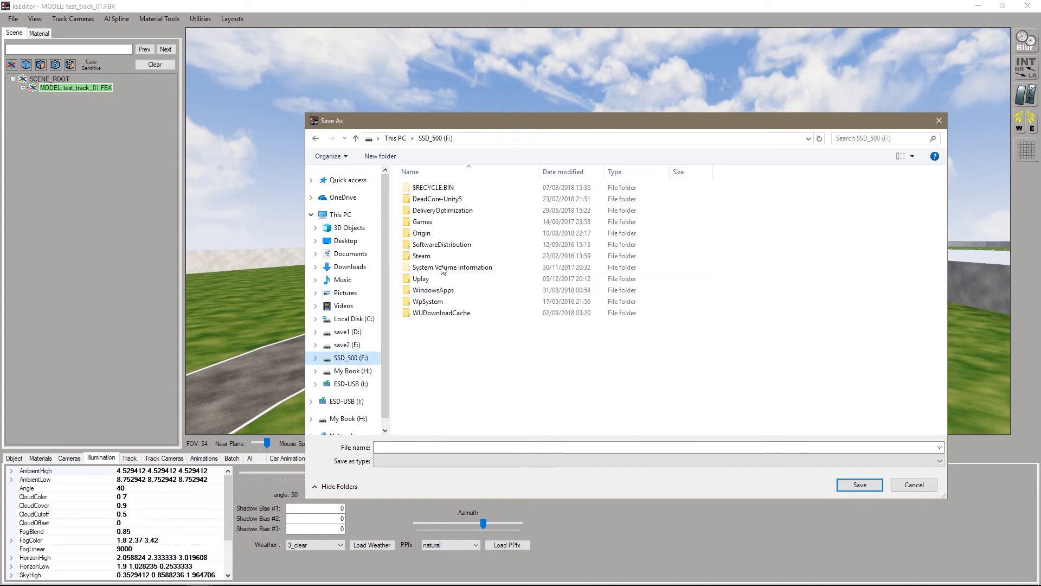
pyautogui.doubleClick(434, 256)
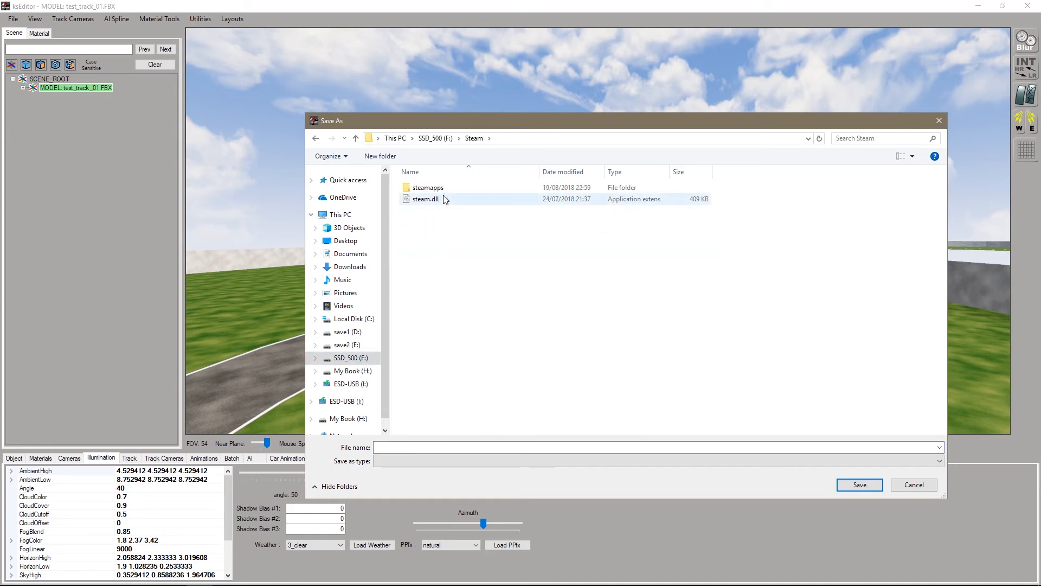
pyautogui.doubleClick(437, 189)
pyautogui.doubleClick(436, 189)
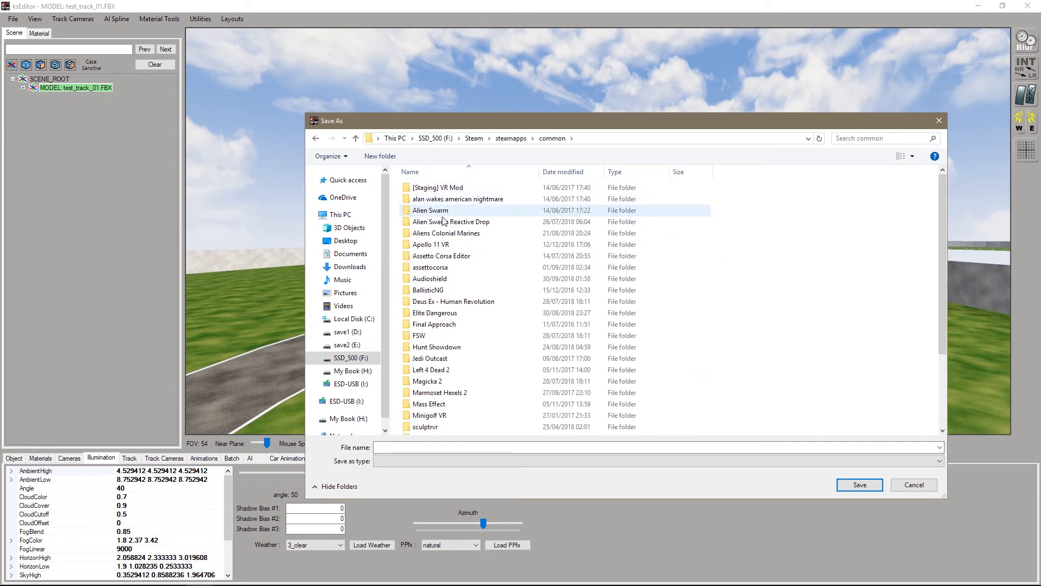
pyautogui.doubleClick(448, 260)
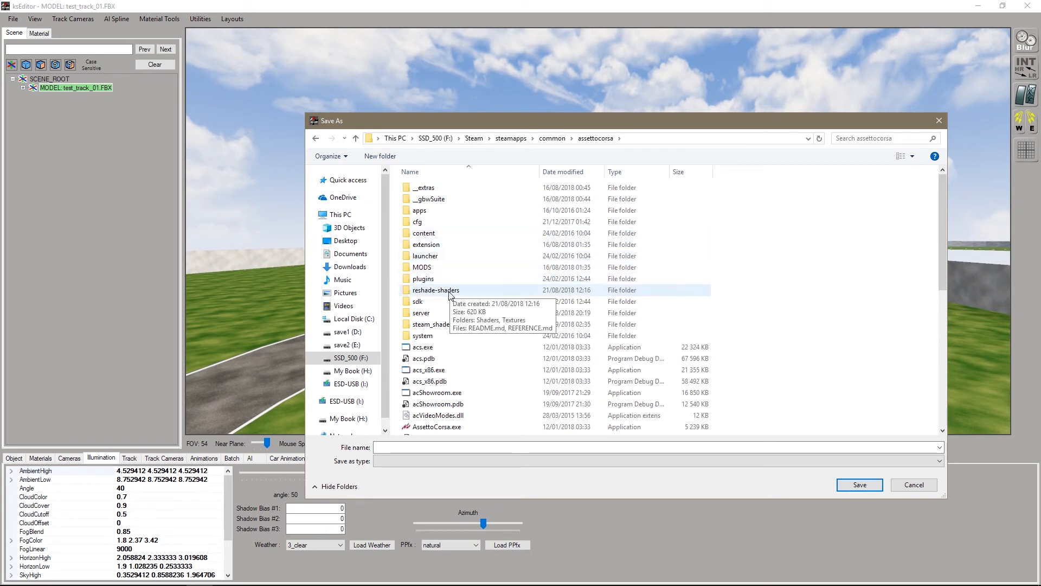
pyautogui.doubleClick(436, 233)
pyautogui.doubleClick(427, 313)
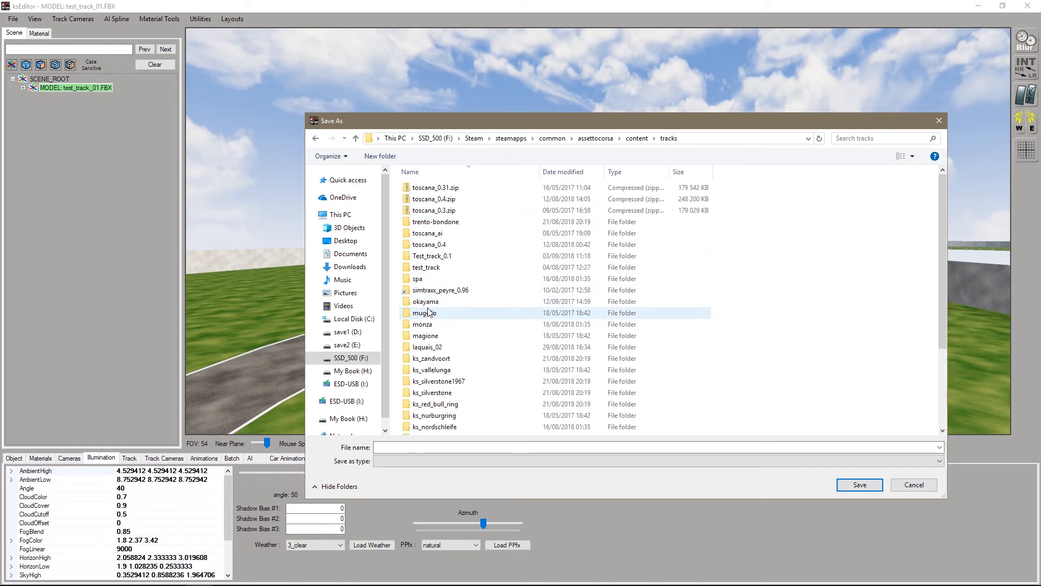
pyautogui.doubleClick(448, 260)
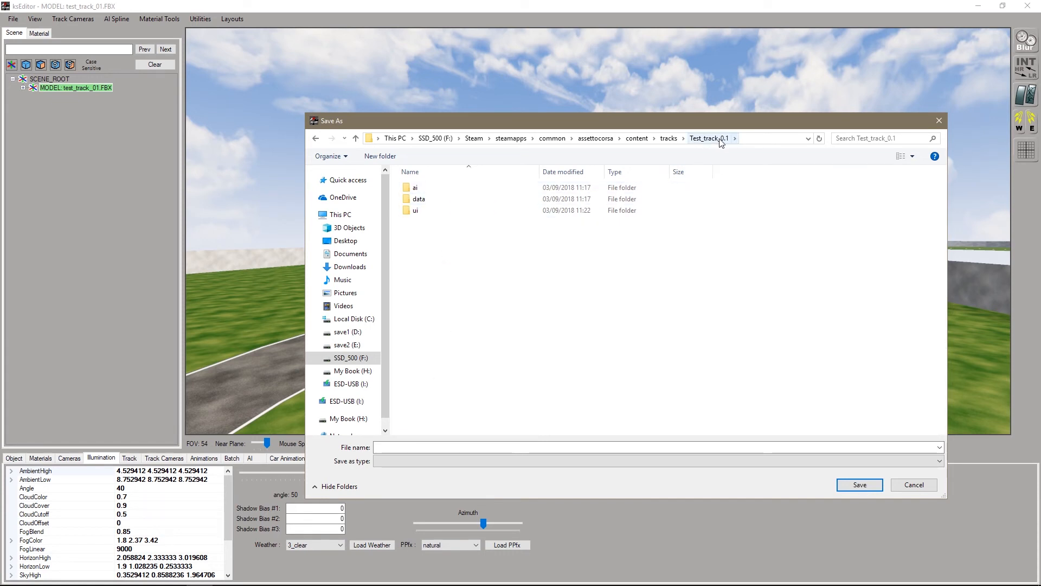
# - Save the KN5 track file as Test_track_0 and dismiss the message
pyautogui.click(434, 446)
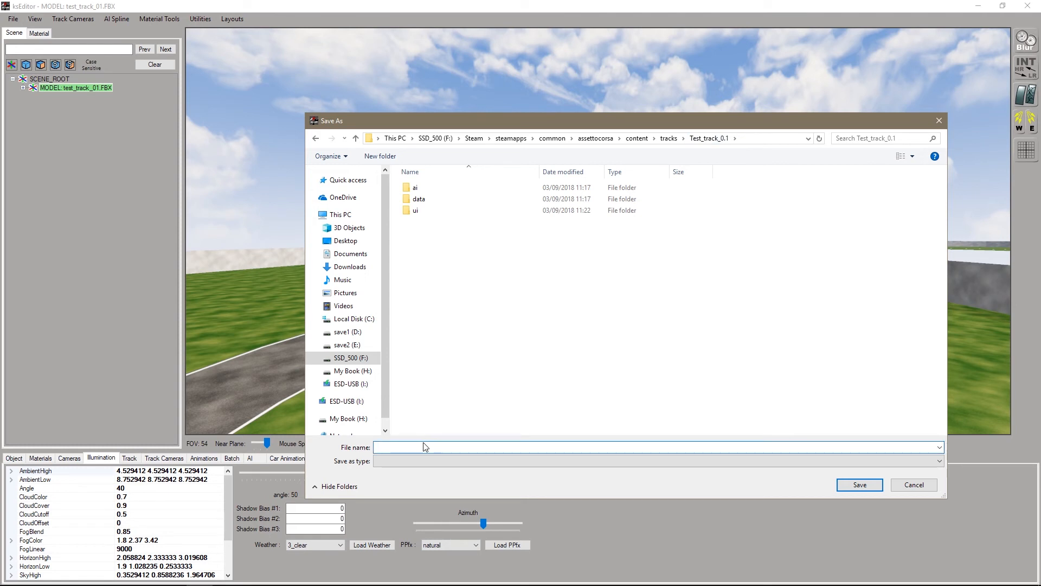
pyautogui.write('Test')
pyautogui.write('_track_0')
pyautogui.press('Return')
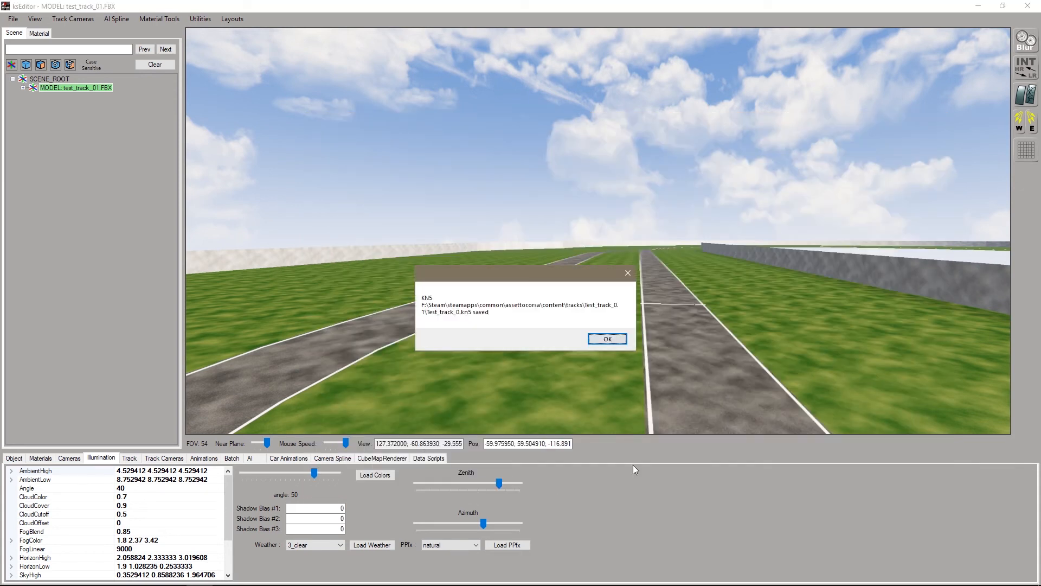
pyautogui.click(615, 340)
# - Save the scene as a KN5 track named Test_track_01.kn5 in the Test_track_0.1 folder and dismiss the message
pyautogui.click(13, 19)
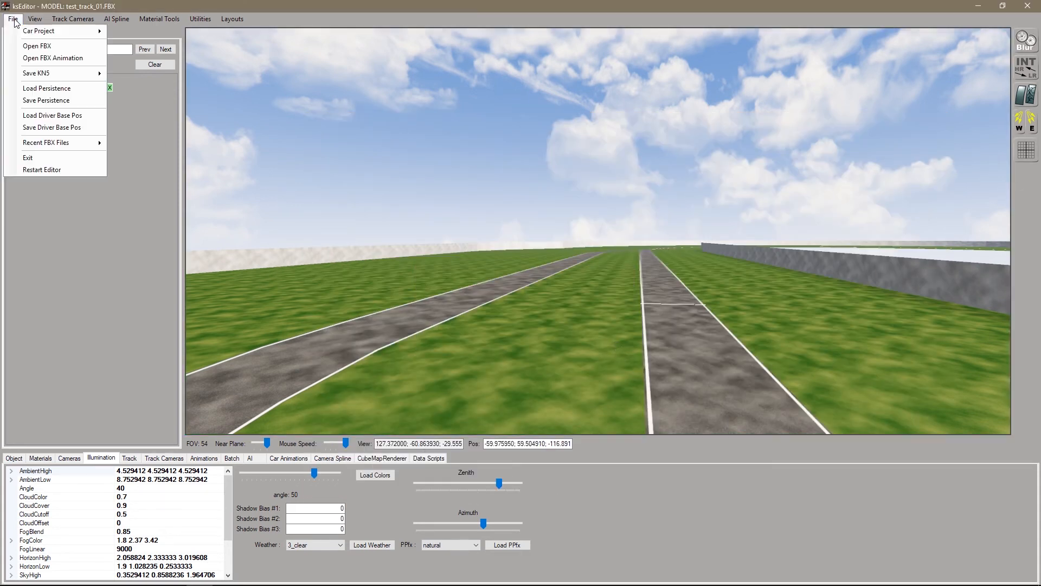
pyautogui.moveTo(53, 80)
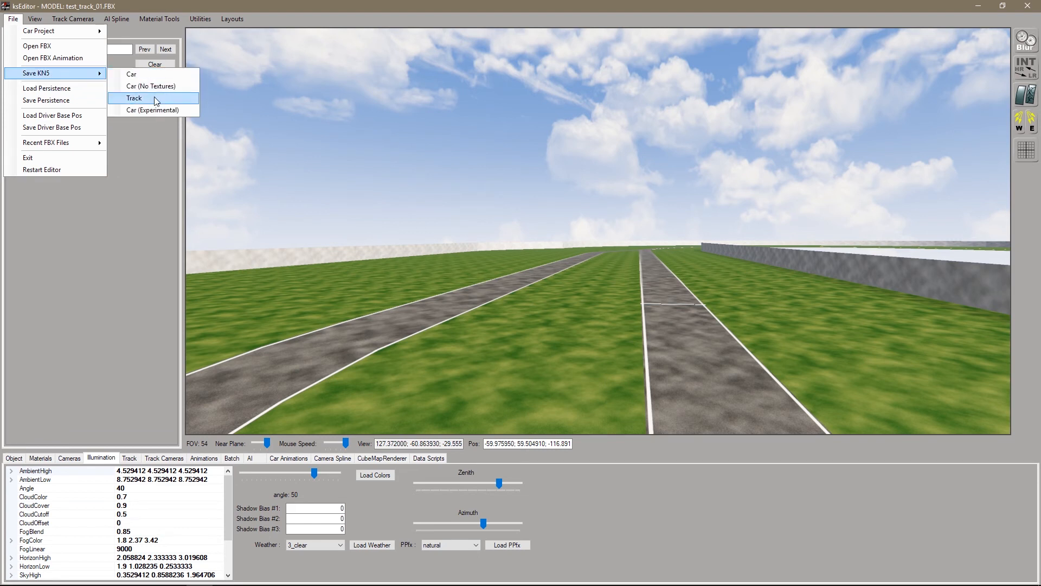
pyautogui.click(154, 96)
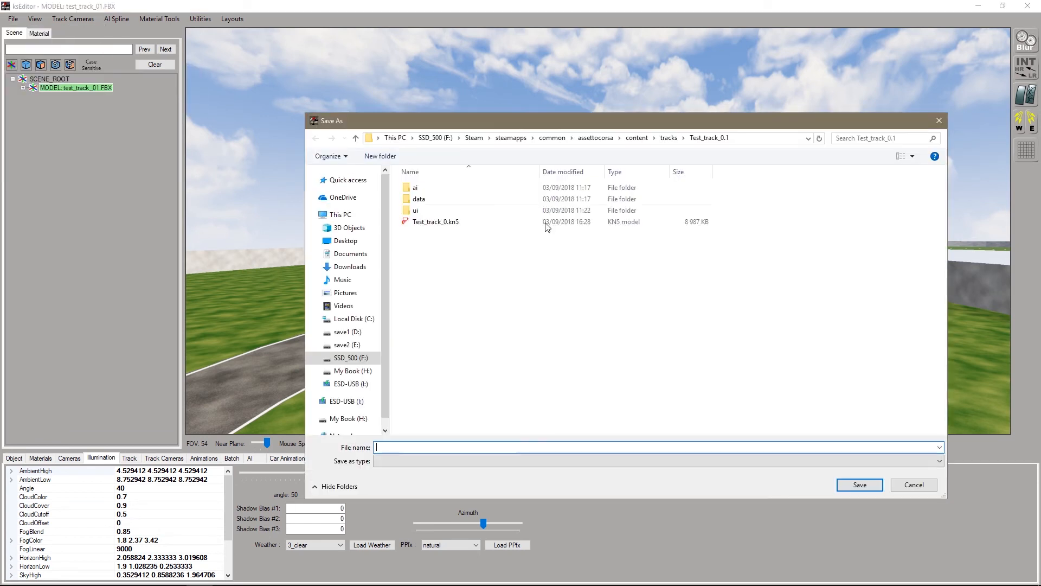
pyautogui.click(440, 228)
pyautogui.click(414, 449)
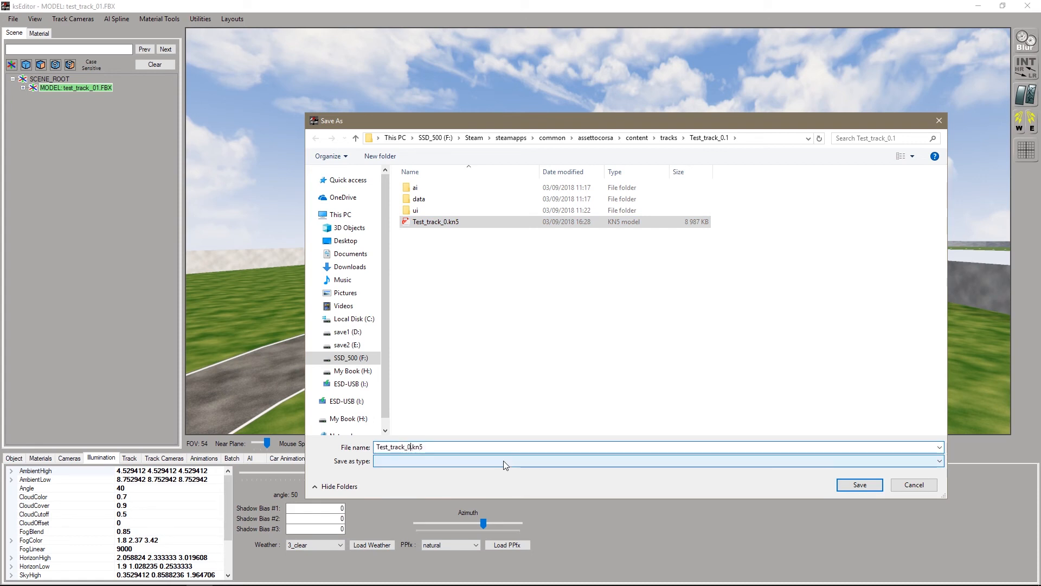
pyautogui.write('1')
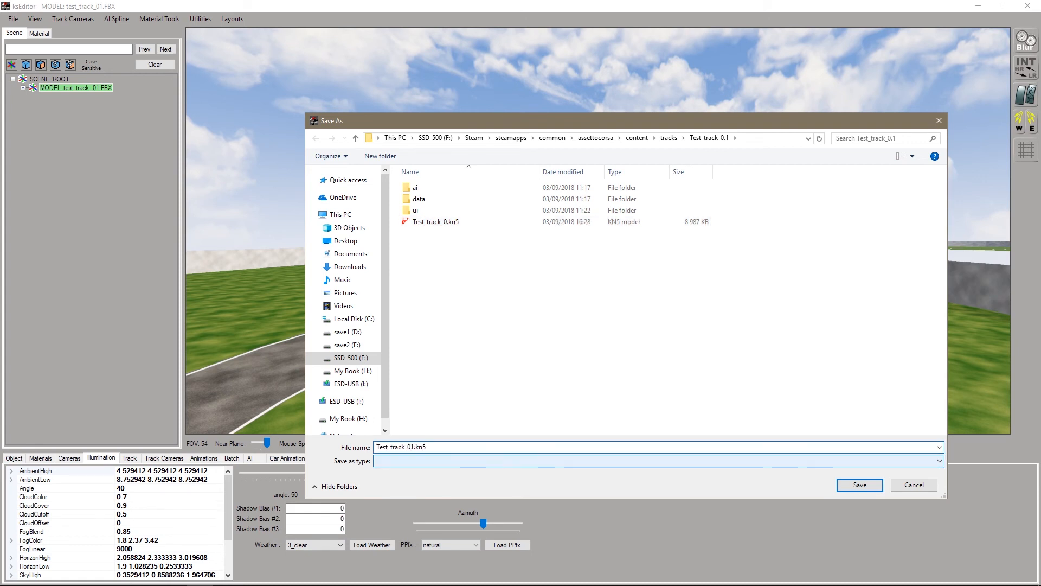
pyautogui.press('Return')
pyautogui.press('Return')
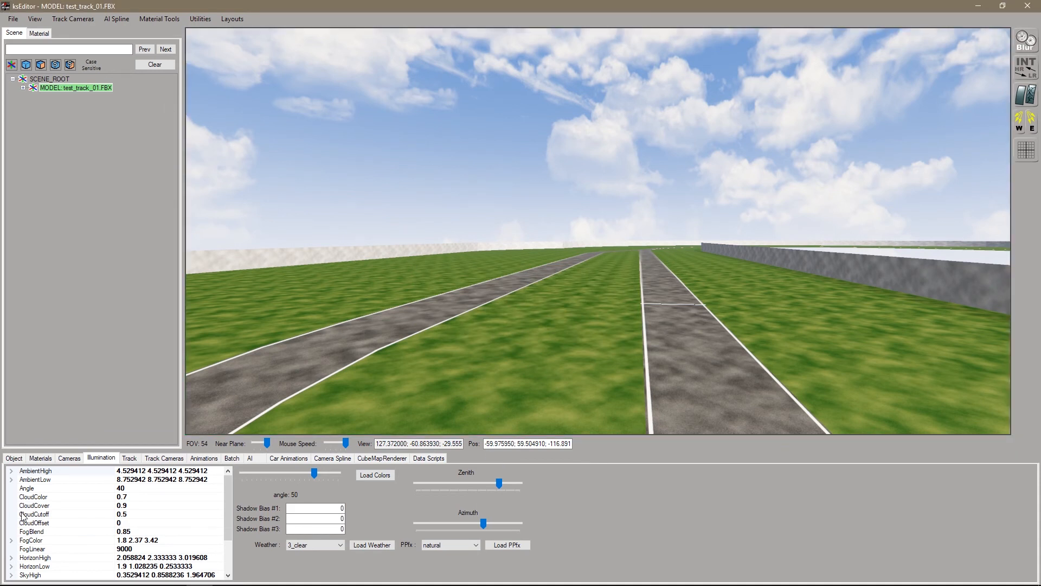
# - Switch to File Explorer and browse to F:\Steam\steamapps\common\assettocorsa\content\tracks\Test_track_0.1
pyautogui.press('super+e')
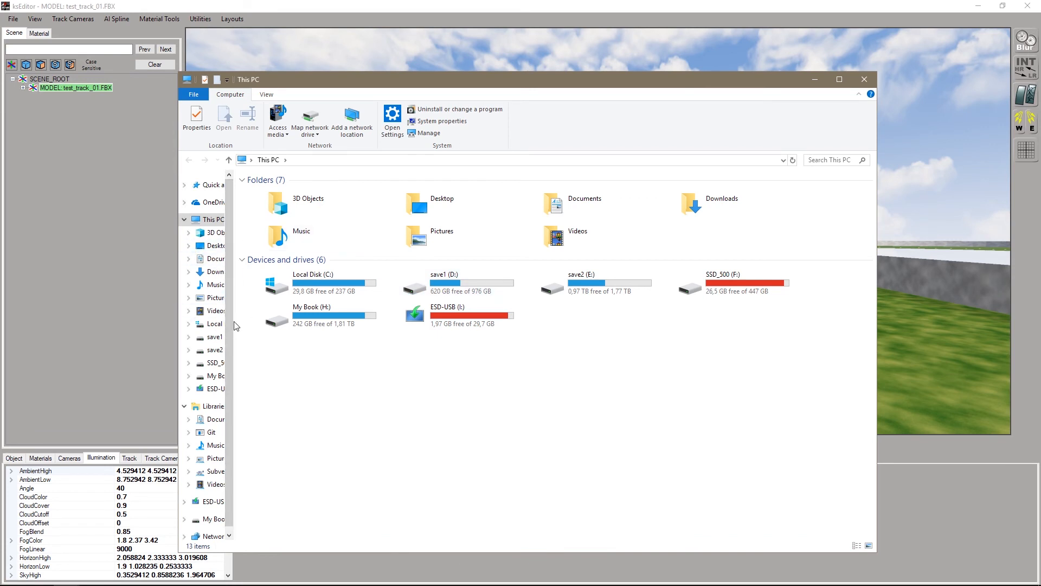
pyautogui.moveTo(237, 330); pyautogui.dragTo(254, 340)
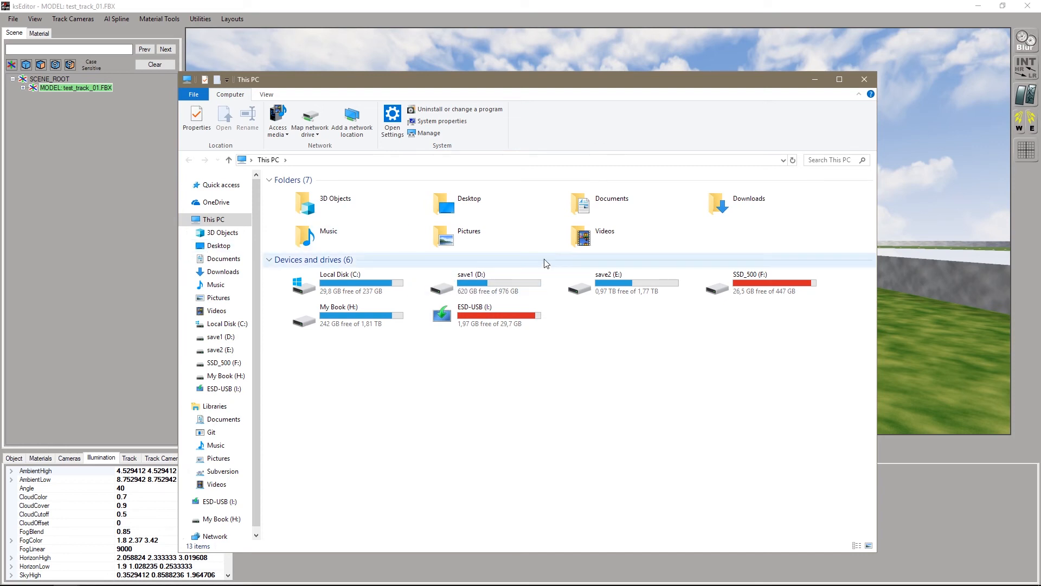
pyautogui.doubleClick(719, 286)
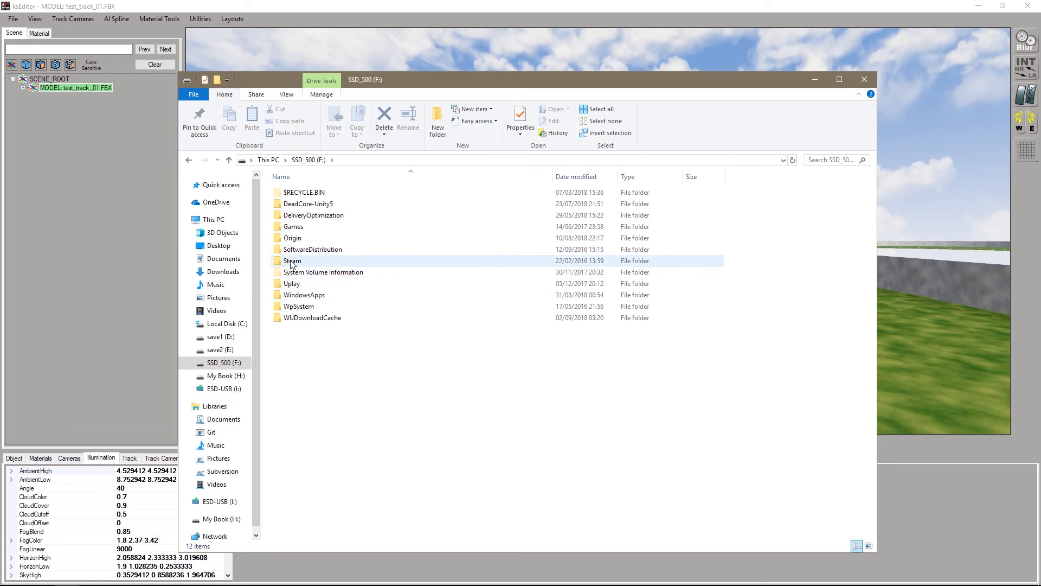
pyautogui.doubleClick(293, 260)
pyautogui.doubleClick(292, 204)
pyautogui.doubleClick(293, 194)
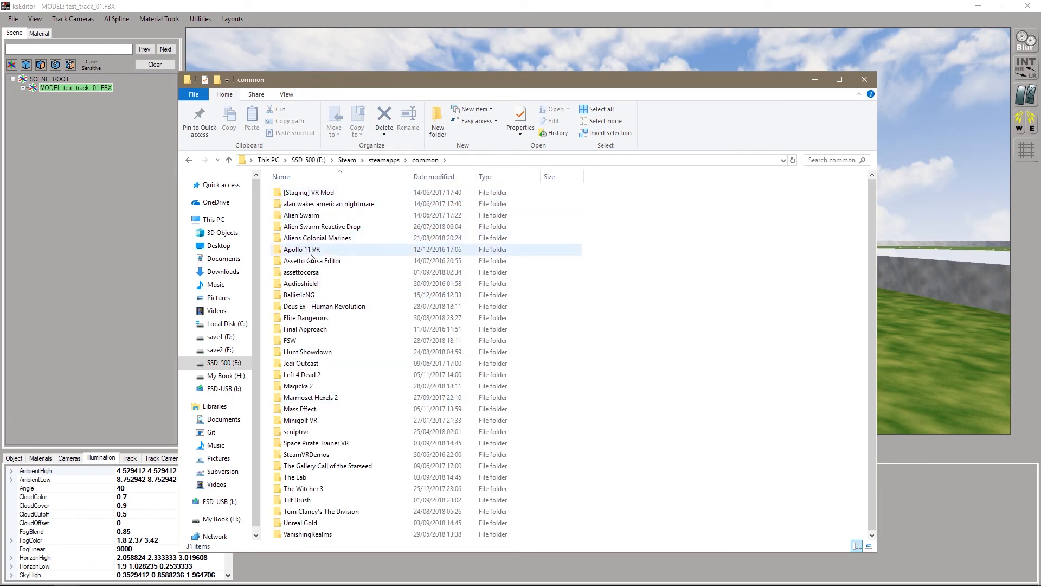
pyautogui.click(309, 273)
pyautogui.doubleClick(309, 273)
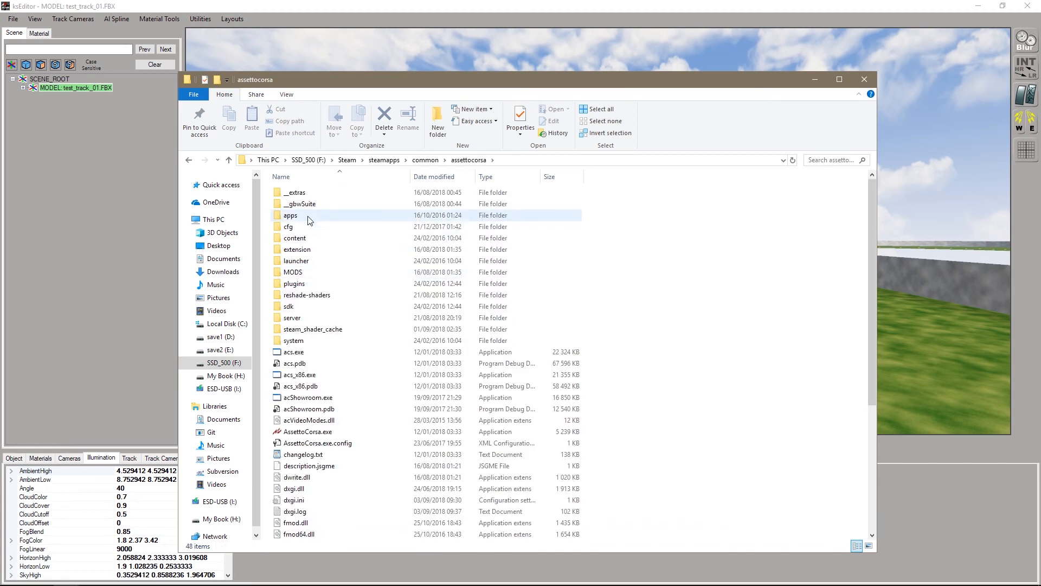
pyautogui.doubleClick(314, 242)
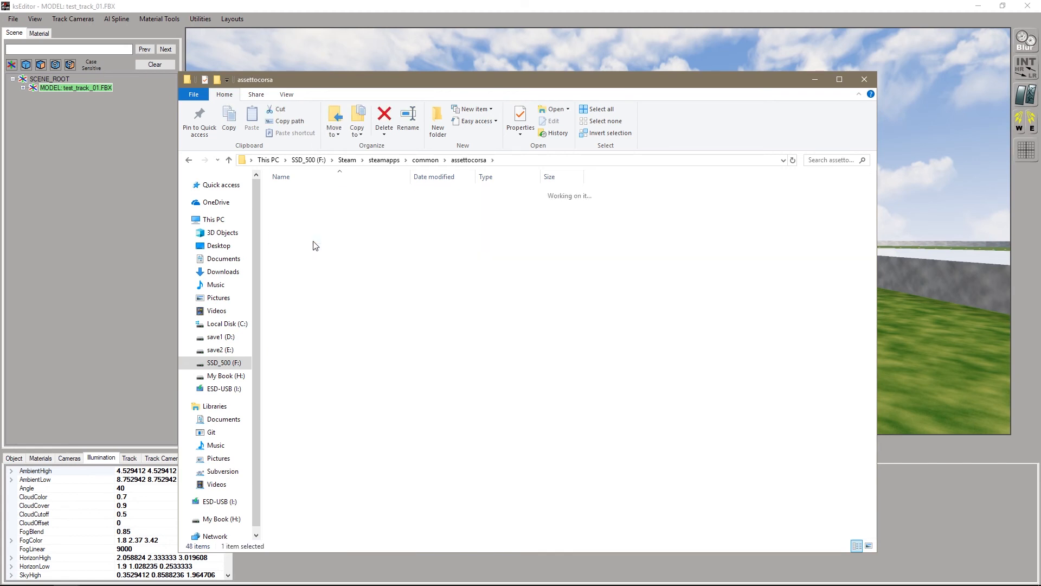
pyautogui.doubleClick(297, 318)
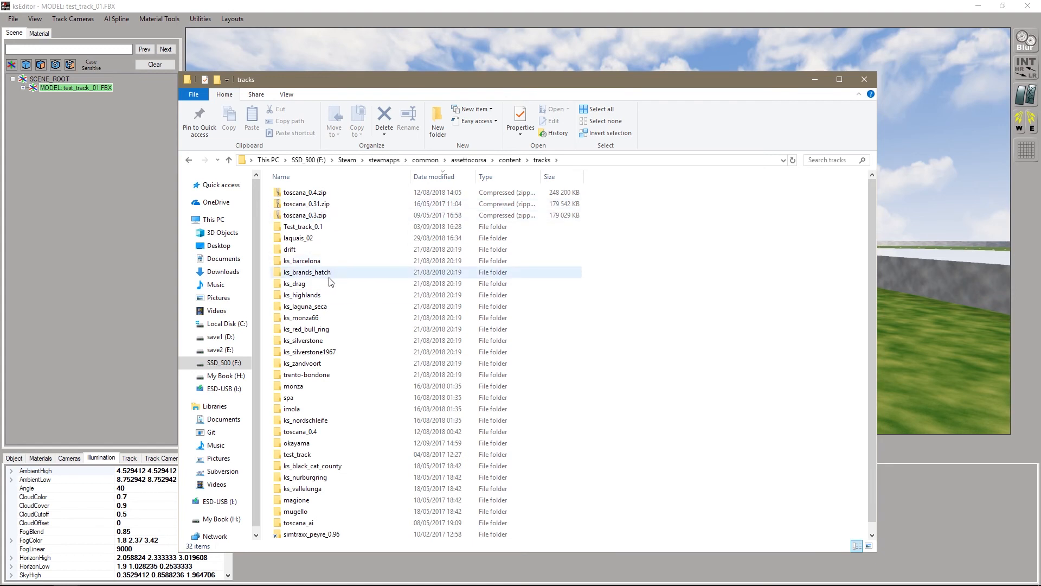
pyautogui.doubleClick(317, 228)
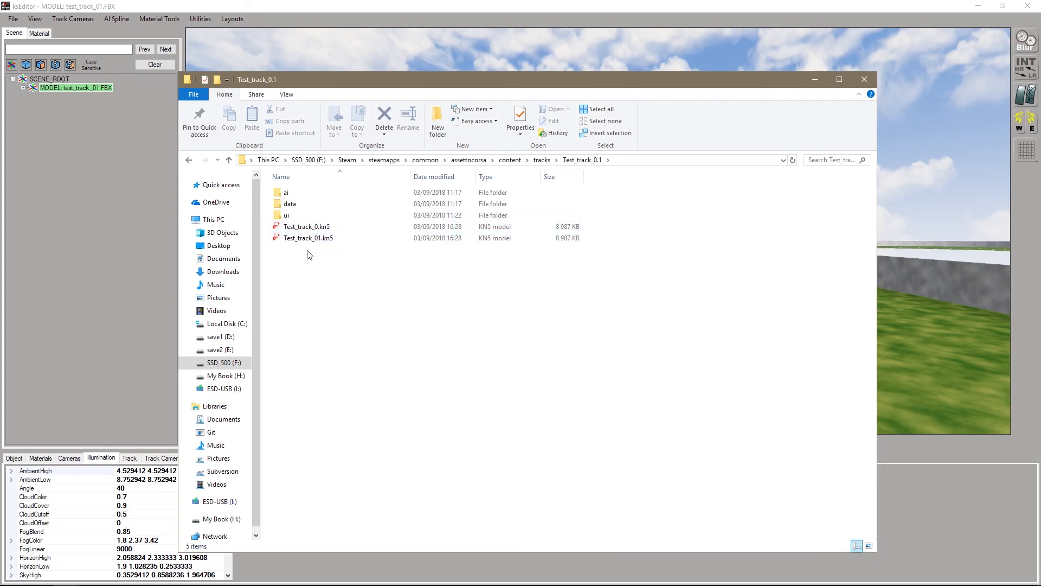
# - Delete the Test_track_0.kn5 file from the Test_track_0.1 folder
pyautogui.click(318, 227)
pyautogui.press('Delete')
pyautogui.press('Return')
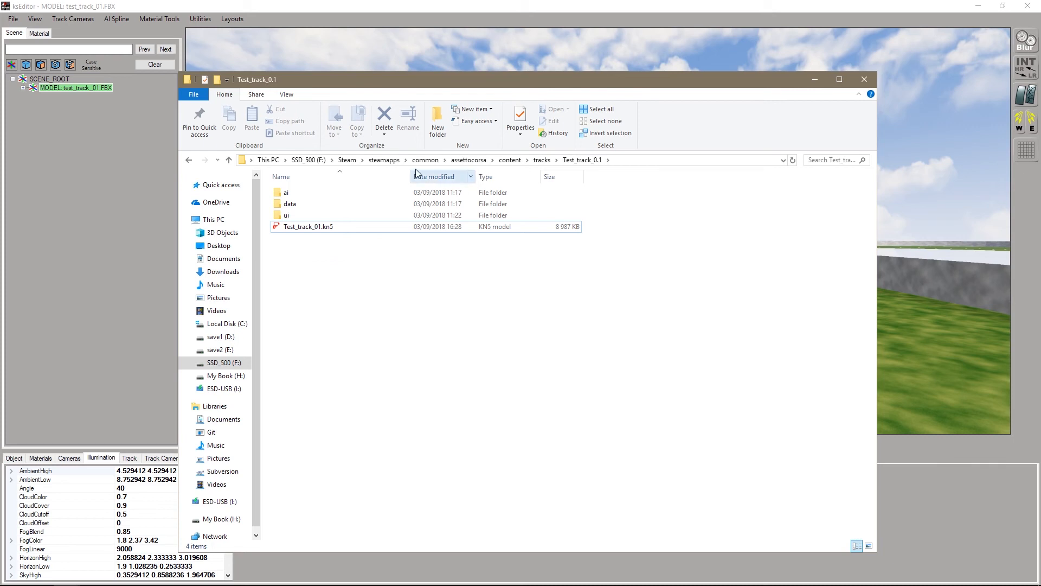
# - Switch back to ksEditor, save the persistence for test_track_01.FBX once more and close the editor
pyautogui.click(64, 18)
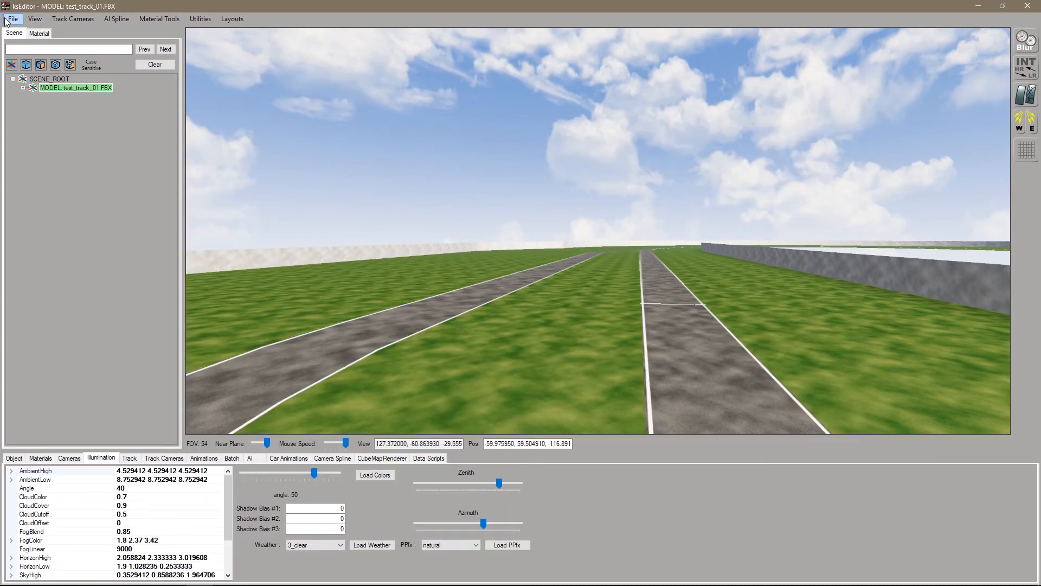
pyautogui.click(13, 19)
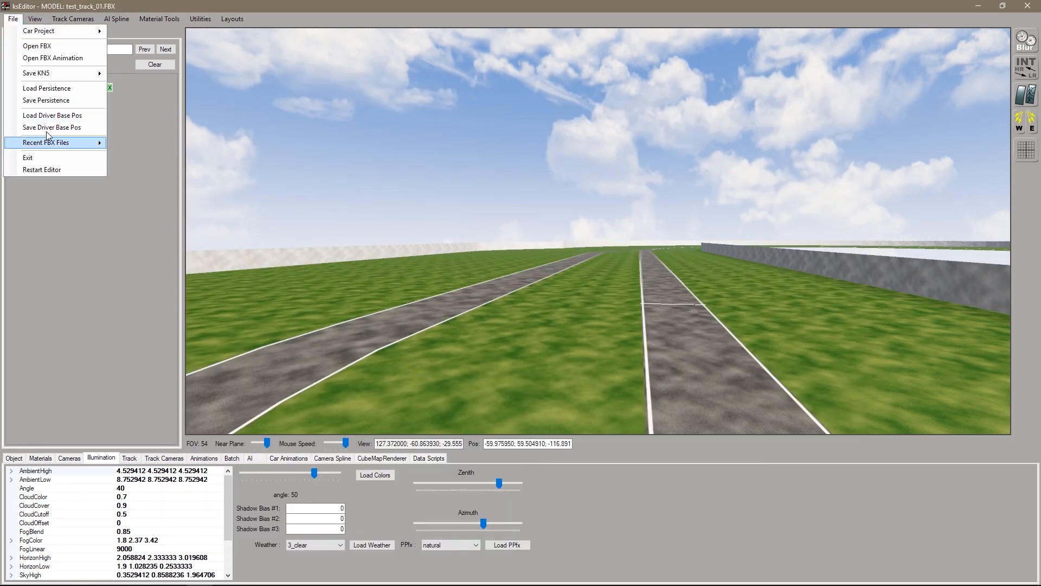
pyautogui.click(46, 100)
pyautogui.click(529, 330)
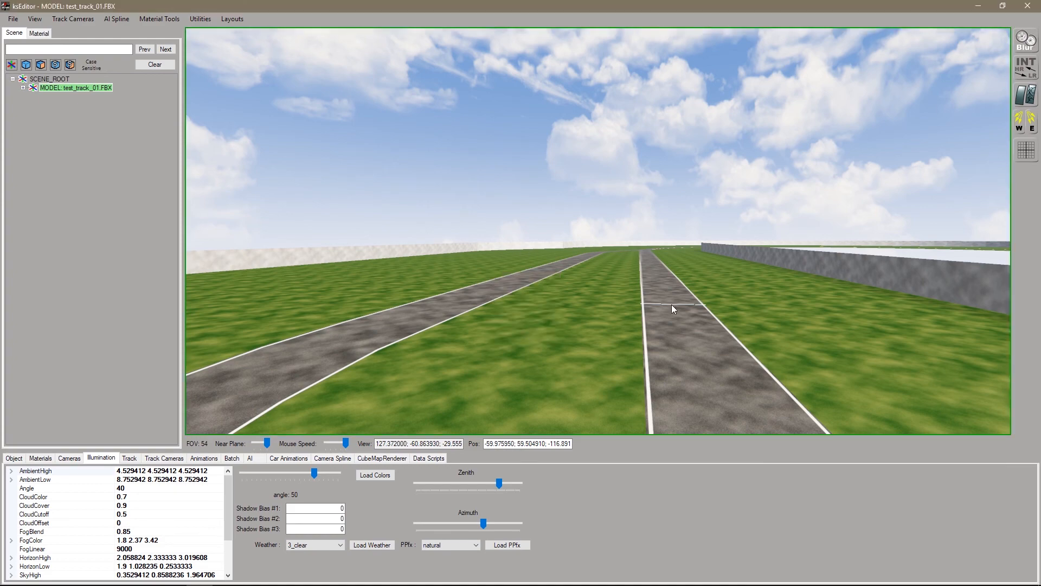
pyautogui.click(1028, 6)
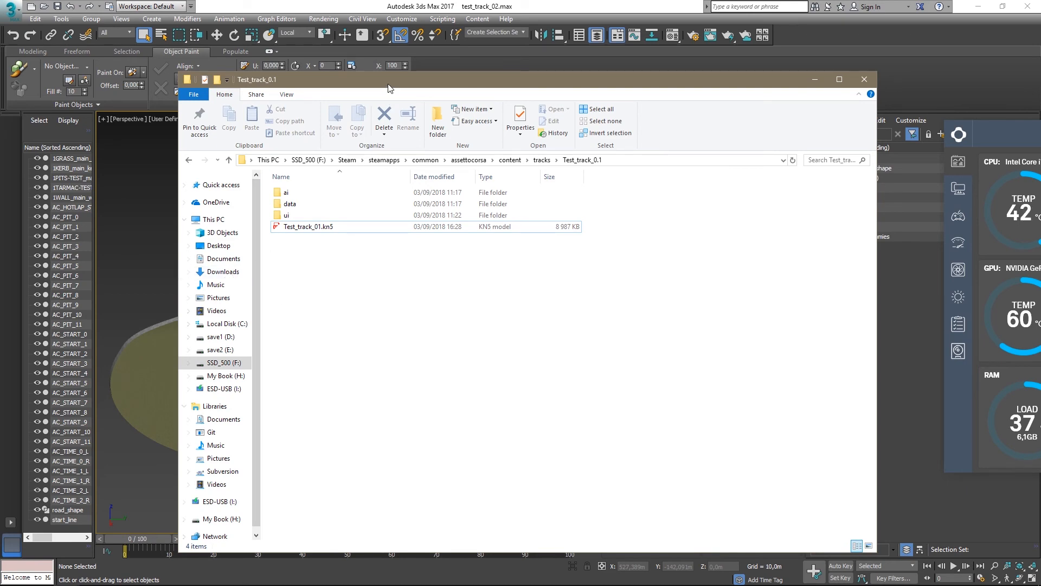
# - Switch to Content Manager and try to start a practice session on Test_Track with the Porsche Cayman GT4 Clubsport
pyautogui.moveTo(388, 88); pyautogui.dragTo(195, 585)
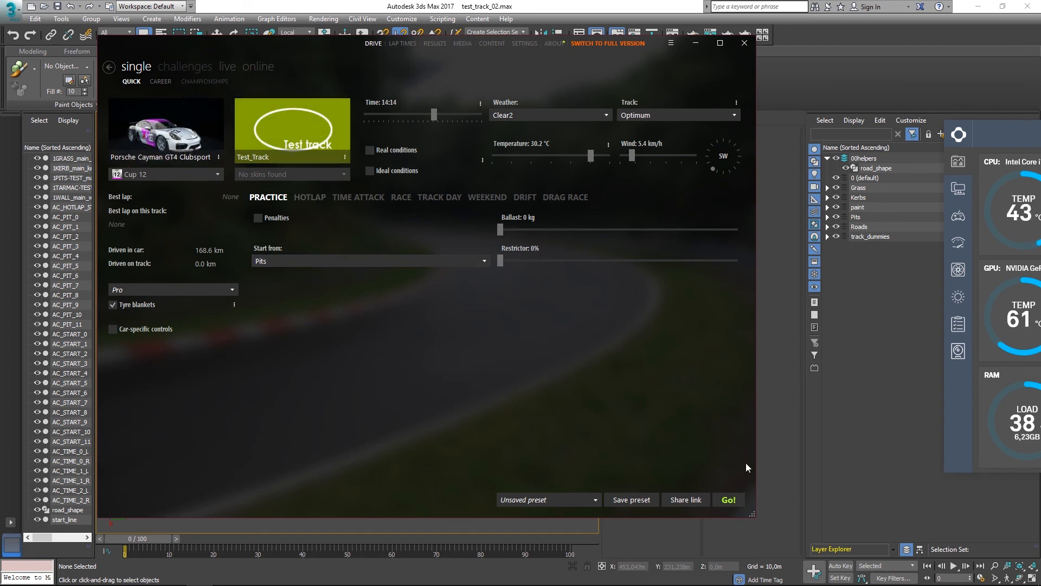
pyautogui.click(734, 499)
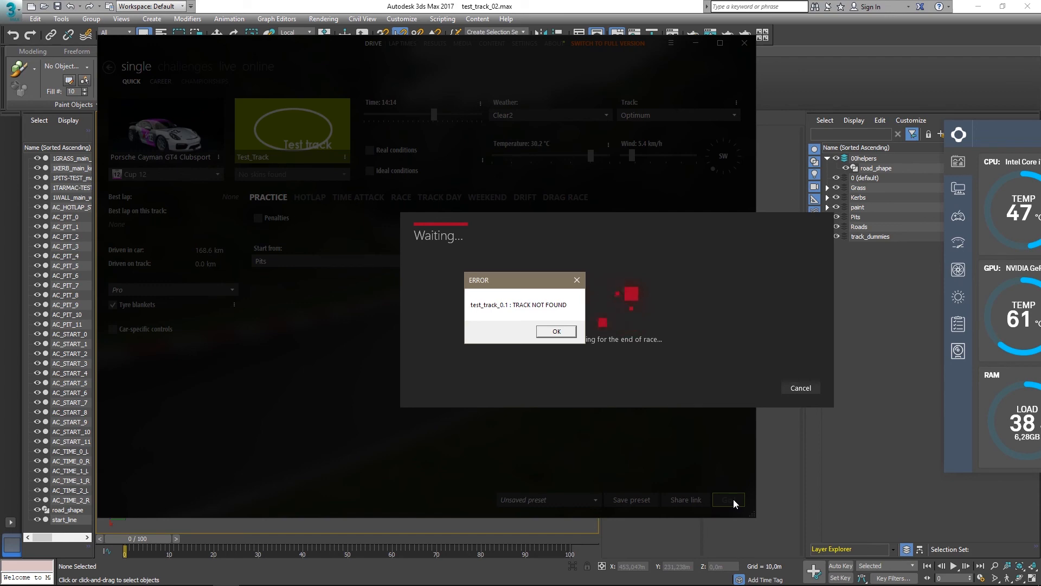
pyautogui.click(546, 331)
pyautogui.click(806, 389)
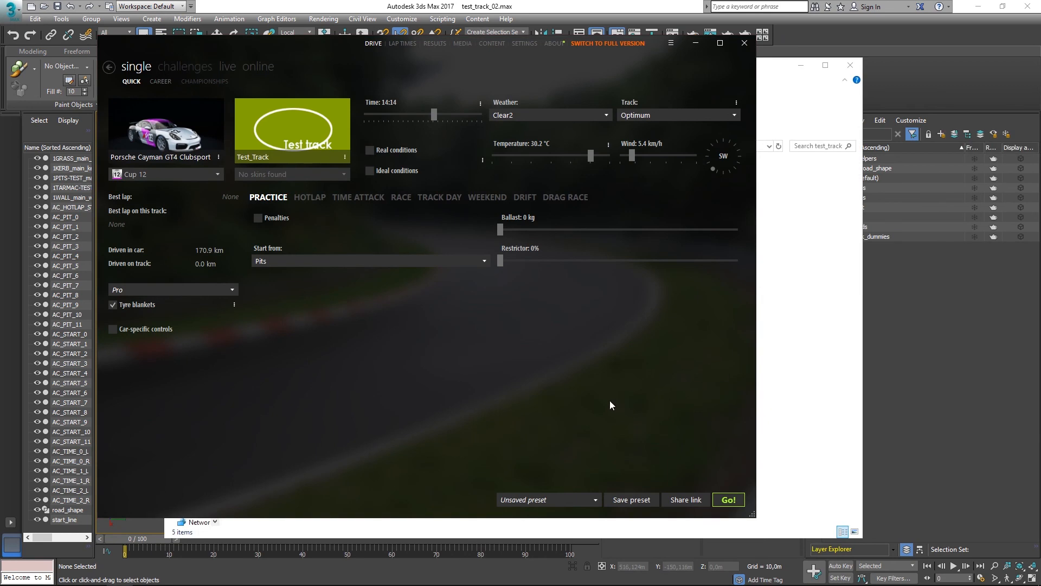
# - Minimize the test_track project folder and bring up the Test_track_0.1 folder in File Explorer
pyautogui.click(803, 375)
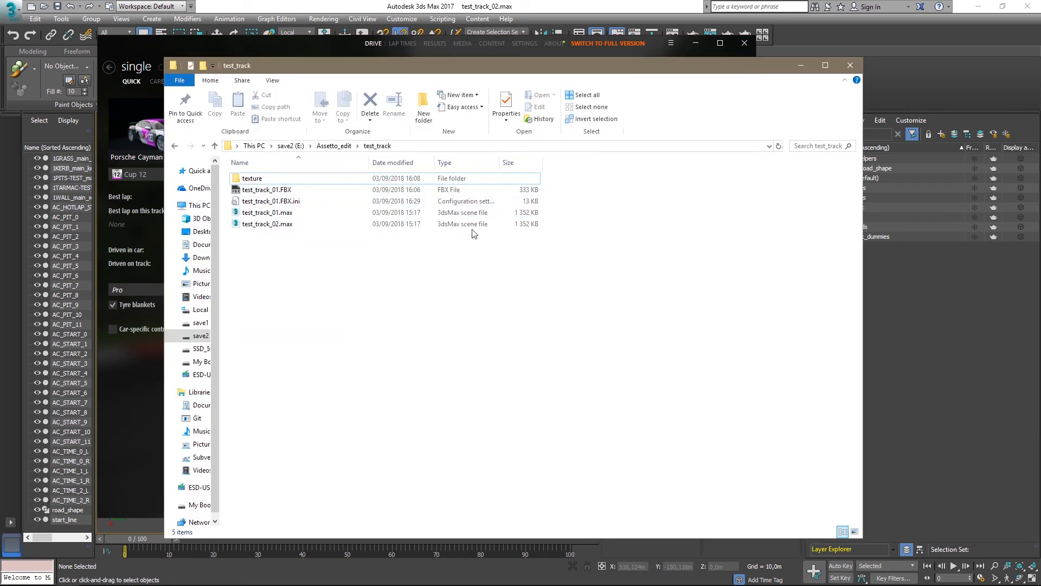
pyautogui.click(801, 65)
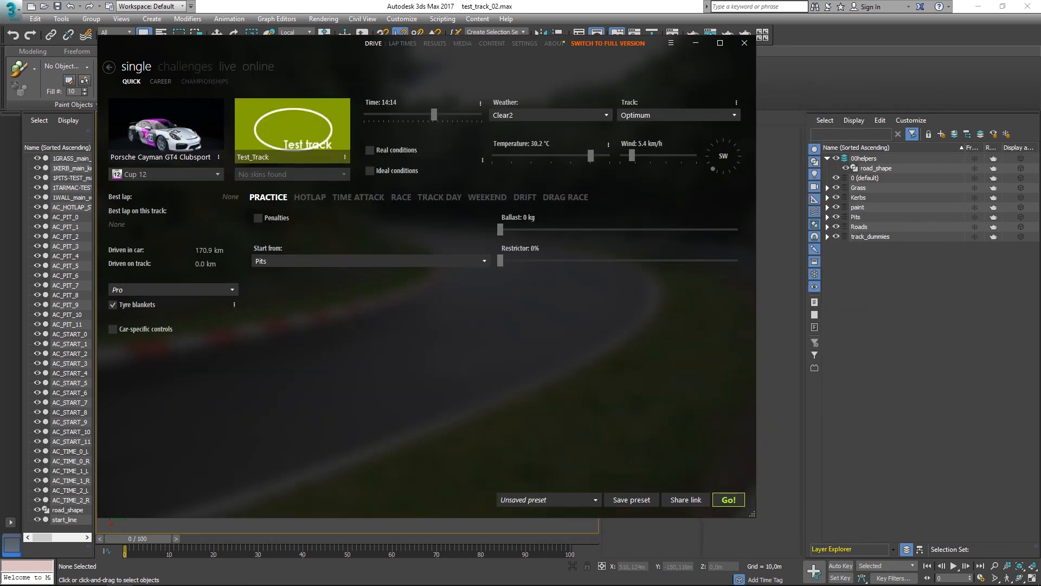
pyautogui.moveTo(656, 585); pyautogui.dragTo(630, 51)
pyautogui.click(392, 216)
pyautogui.click(394, 216)
pyautogui.click(392, 212)
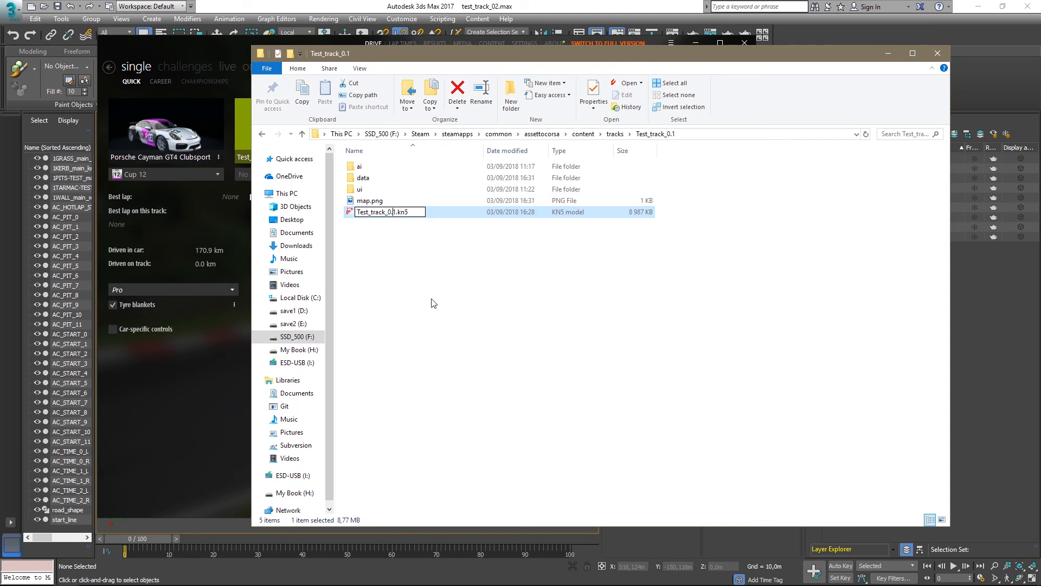
pyautogui.press('BackSpace')
pyautogui.click(433, 303)
# - Rename Test_track_01.kn5 as Test_track_0.1.kn5 to match its folder's name
pyautogui.click(391, 215)
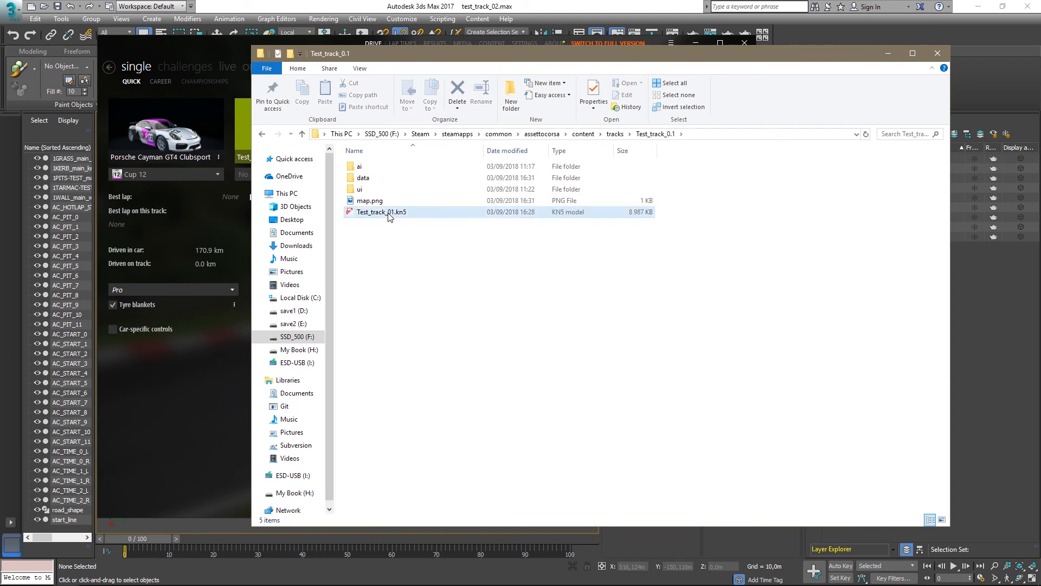
pyautogui.click(393, 215)
pyautogui.click(390, 212)
pyautogui.write('.1.kn5')
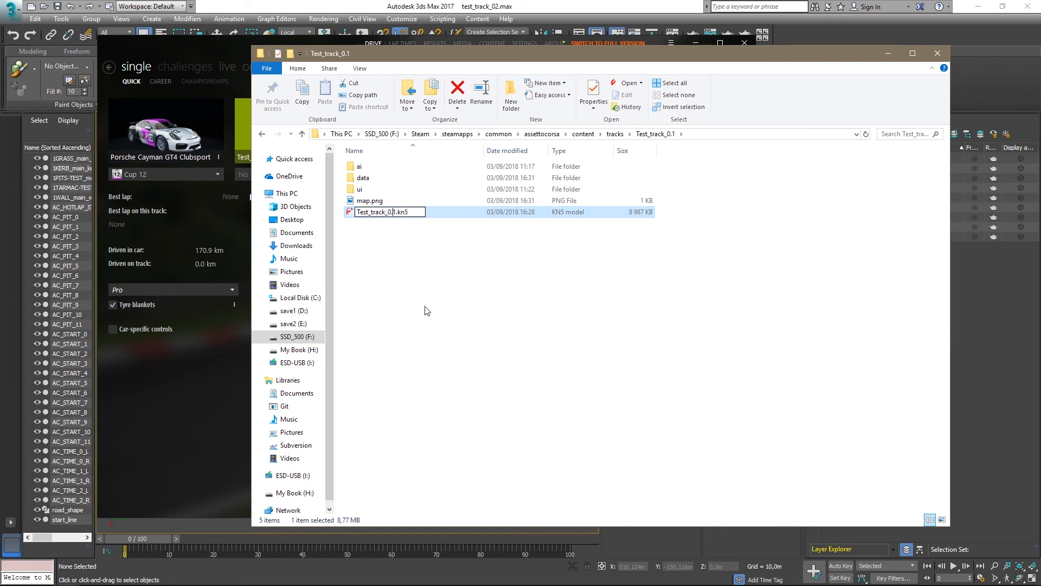
pyautogui.click(427, 310)
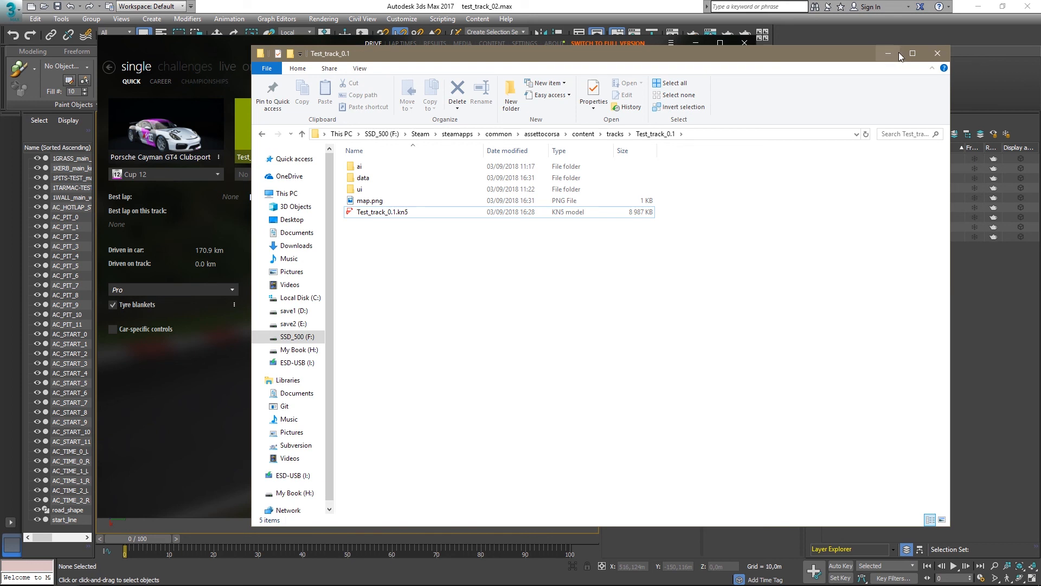
# - Minimize File Explorer, start the practice session on Test_Track from Content Manager and drive the Porsche away from the pits
pyautogui.moveTo(815, 53); pyautogui.dragTo(832, 63)
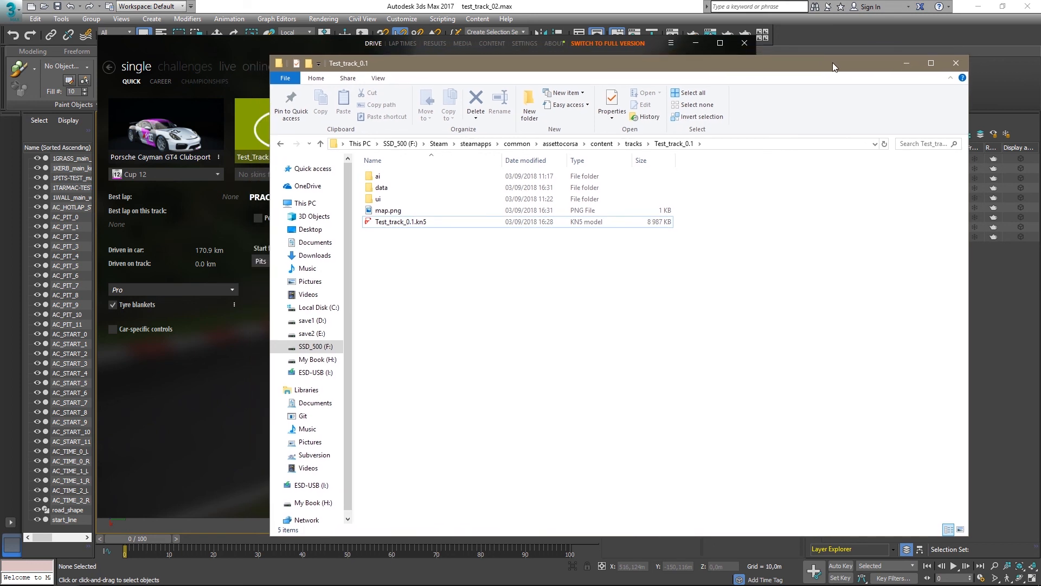
pyautogui.click(905, 63)
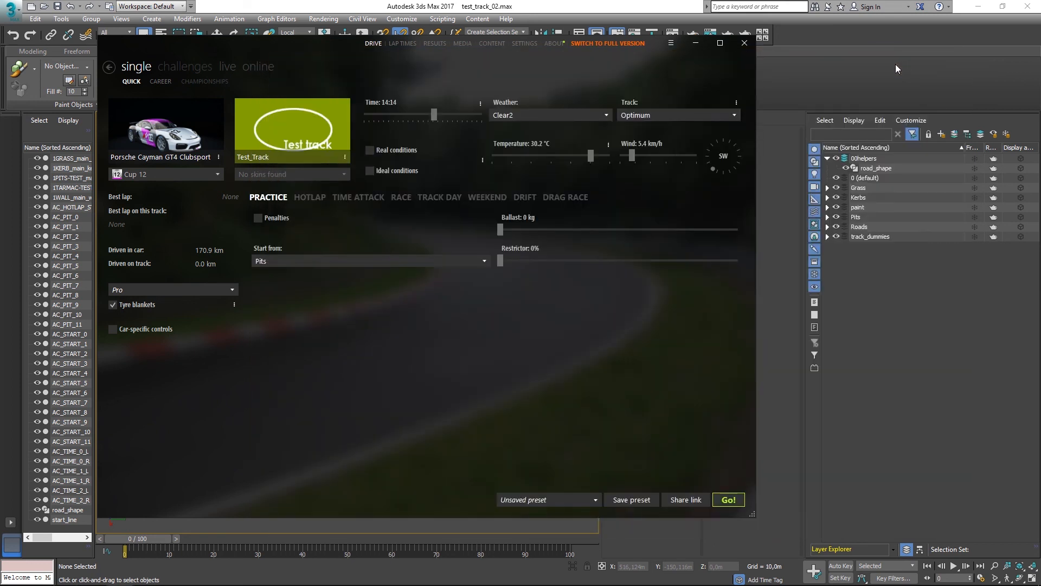
pyautogui.click(729, 499)
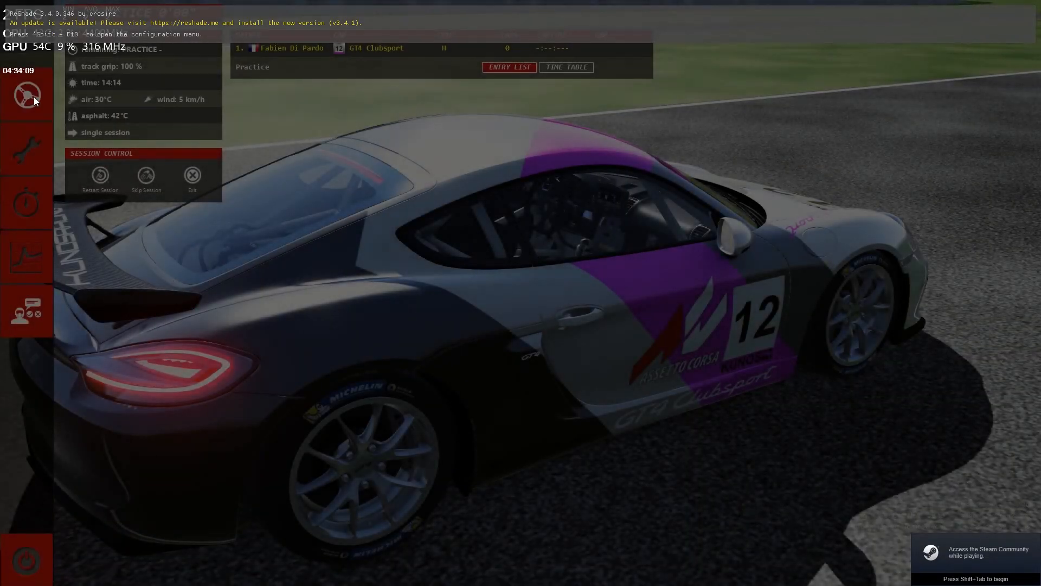
pyautogui.click(39, 103)
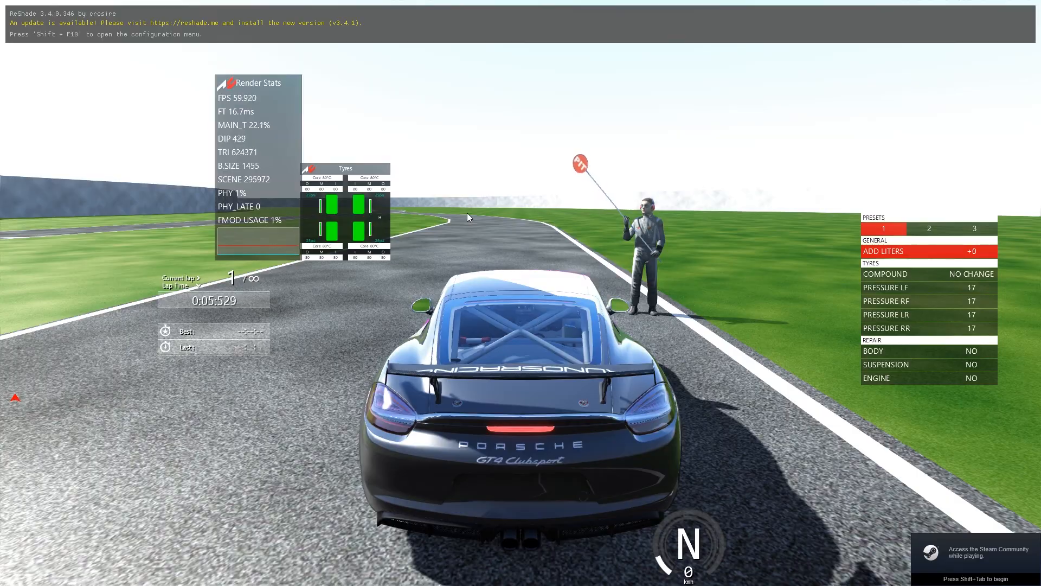
pyautogui.press('Up')
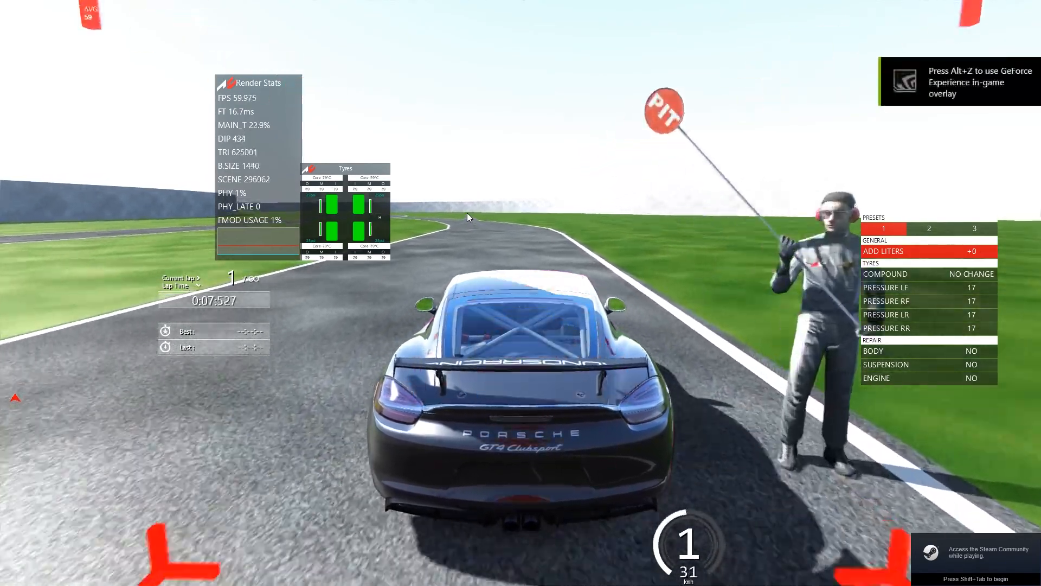